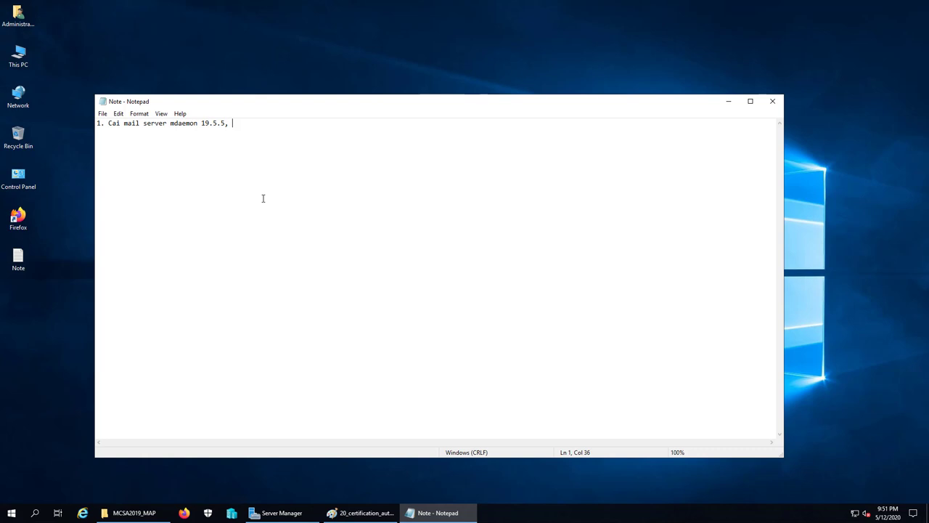
Add 'cai Microsoft Office 2019 cho pc1' and 'cho dc1.vietcloud.vn' to the note's first task line
{"action": "type", "text": "Microsoft Office 2019"}
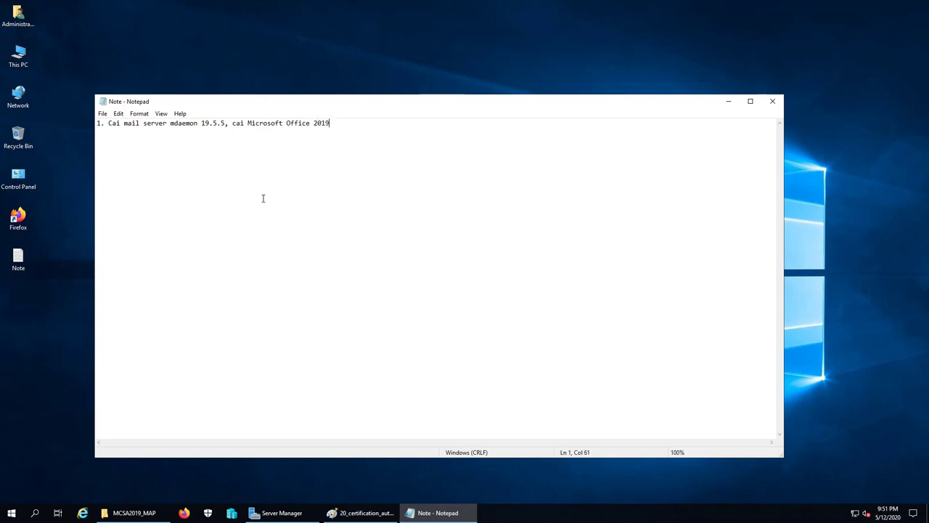
{"action": "type", "text": " cho pc1"}
{"action": "key", "text": "Left"}
{"action": "key", "text": "Left"}
{"action": "key", "text": "Left"}
{"action": "key", "text": "Left"}
{"action": "key", "text": "Left"}
{"action": "key", "text": "Left"}
{"action": "key", "text": "Left"}
{"action": "key", "text": "Left"}
{"action": "key", "text": "Left"}
{"action": "type", "text": "cho dc1"}
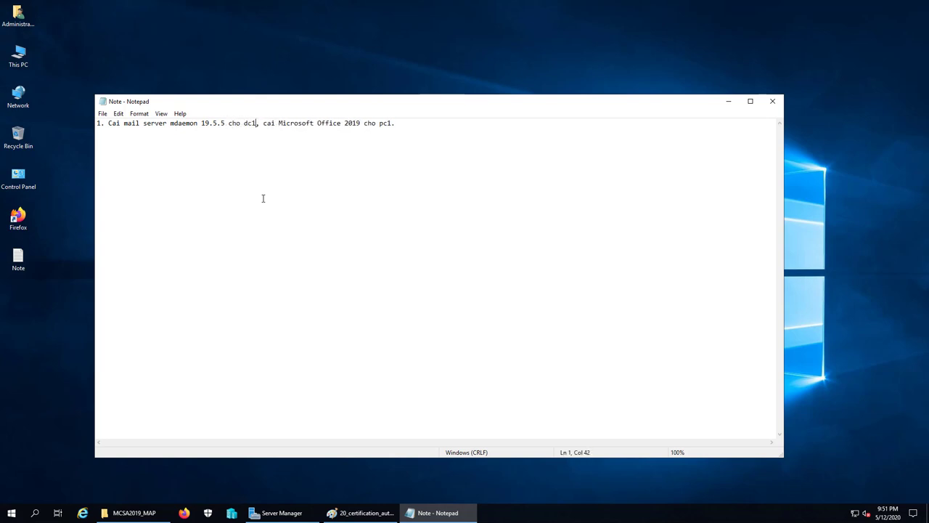
{"action": "type", "text": ".vietcloud.vn"}
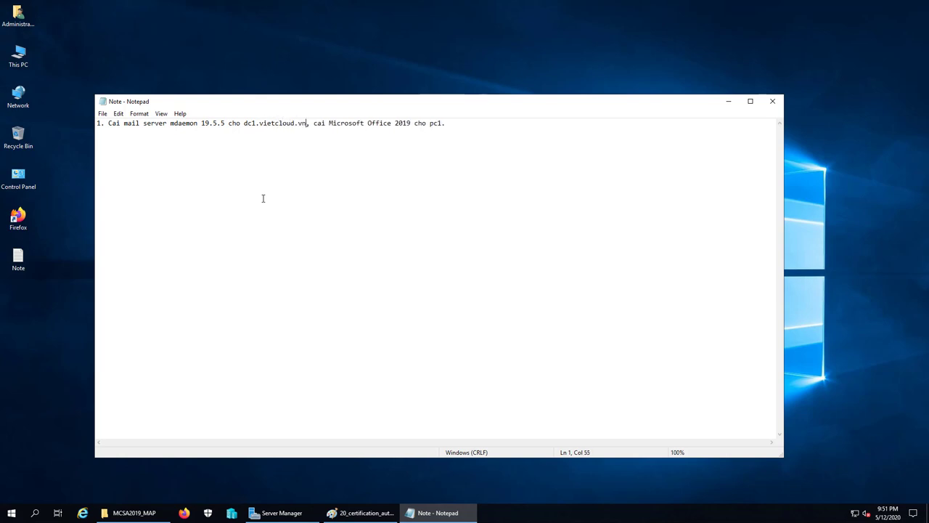
{"action": "type", "text": "vietcloud.vn"}
{"action": "key", "text": "Return"}
{"action": "key", "text": "Return"}
{"action": "left_click", "coordinate": [185, 513]}
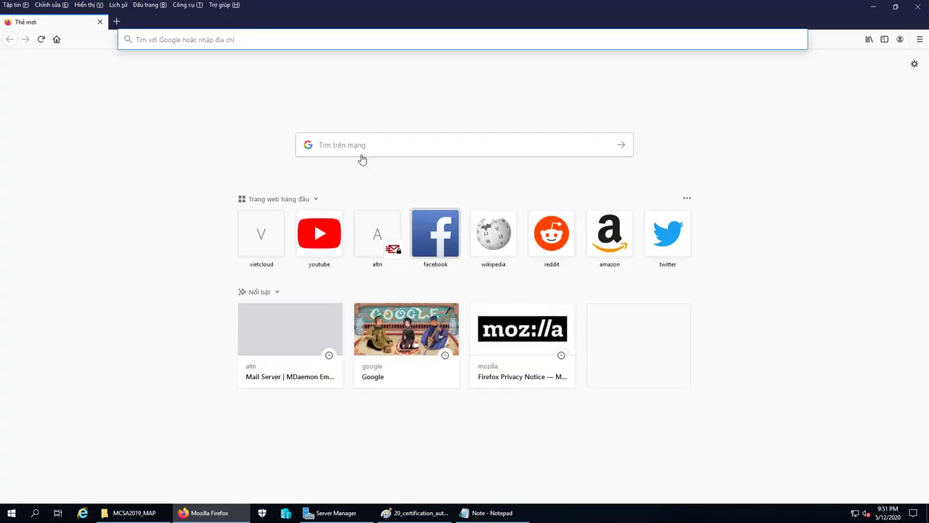
Load altn.com in Firefox, reach the MDaemon Email Server page, then minimize Firefox
{"action": "left_click", "coordinate": [270, 41]}
{"action": "type", "text": "altn"}
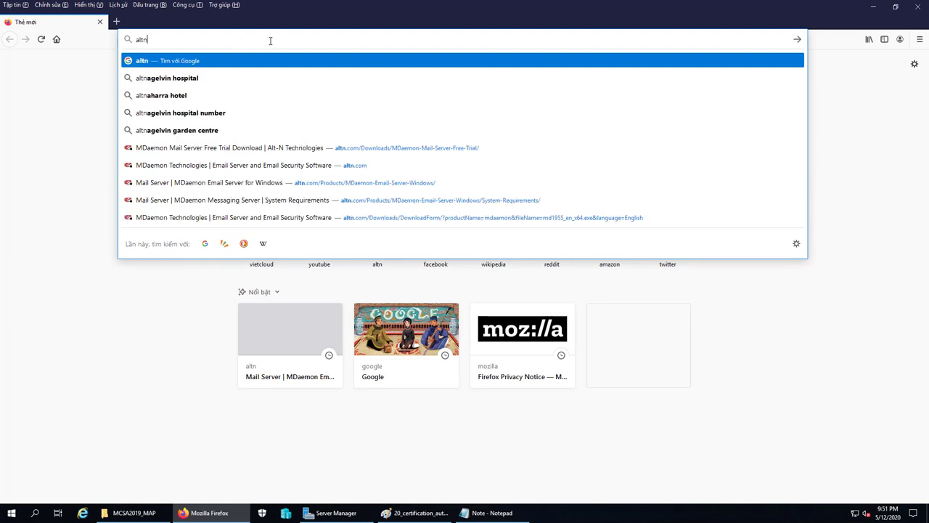
{"action": "key", "text": "Return"}
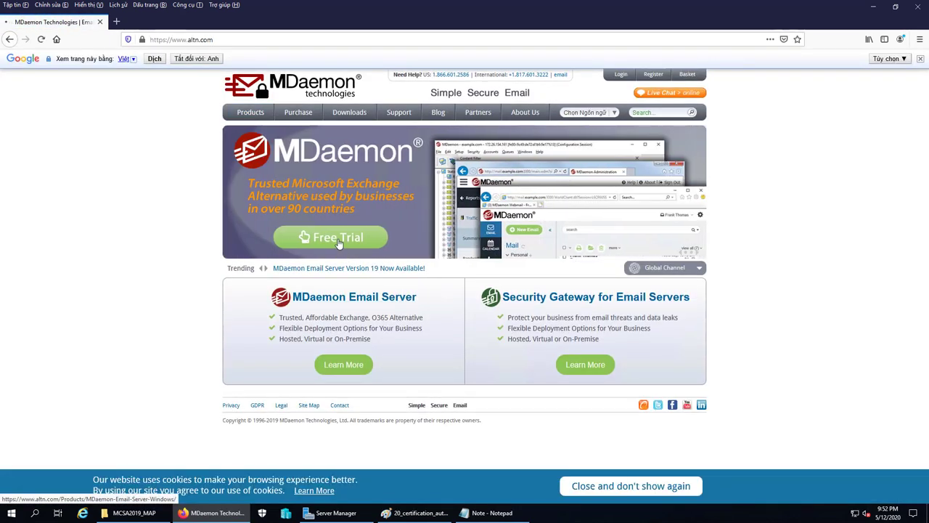
{"action": "left_click", "coordinate": [339, 243]}
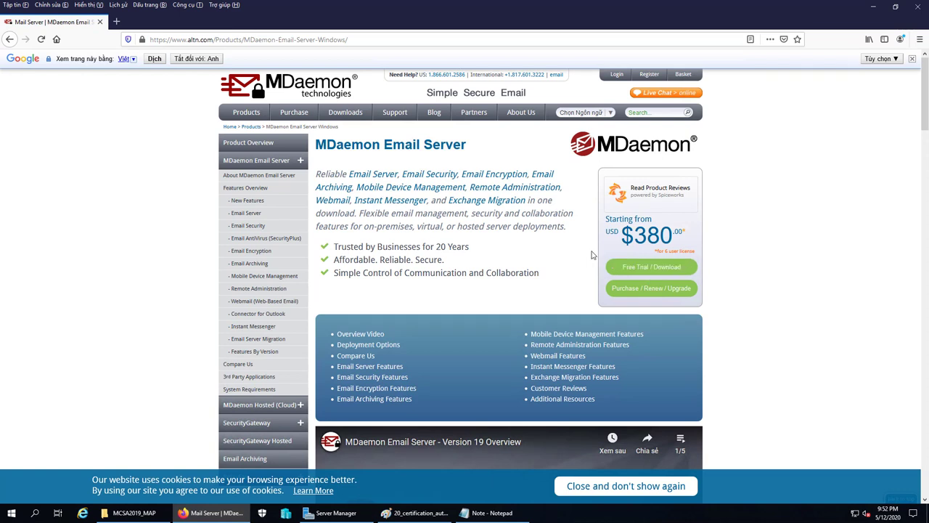
{"action": "mouse_move", "coordinate": [464, 2]}
{"action": "left_click", "coordinate": [873, 7]}
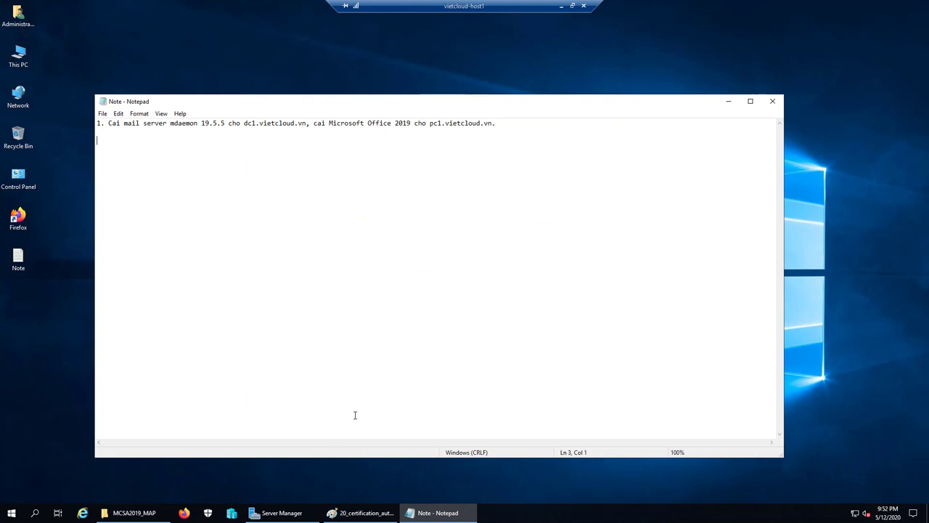
Open Hyper-V Manager and revert vietcloud-dc1 to its checkpoint
{"action": "left_click", "coordinate": [282, 513]}
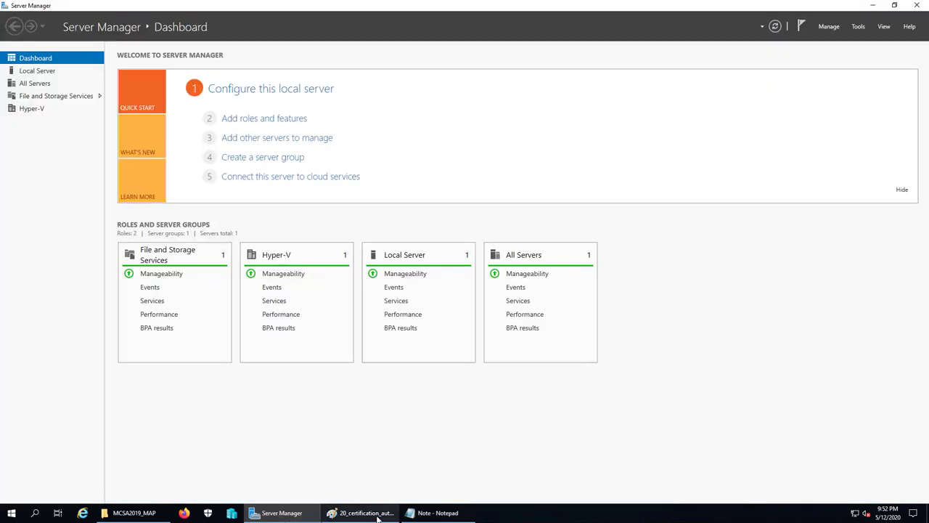
{"action": "left_click", "coordinate": [361, 512]}
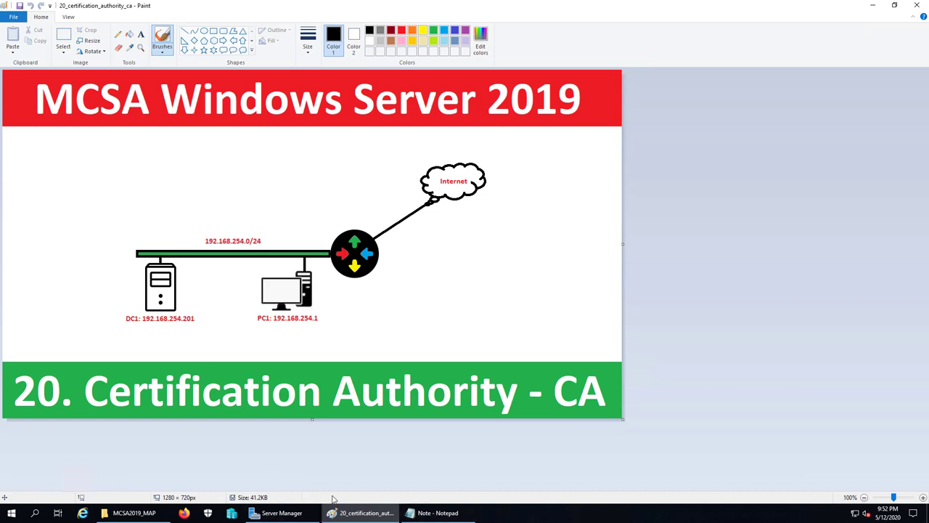
{"action": "left_click", "coordinate": [231, 513]}
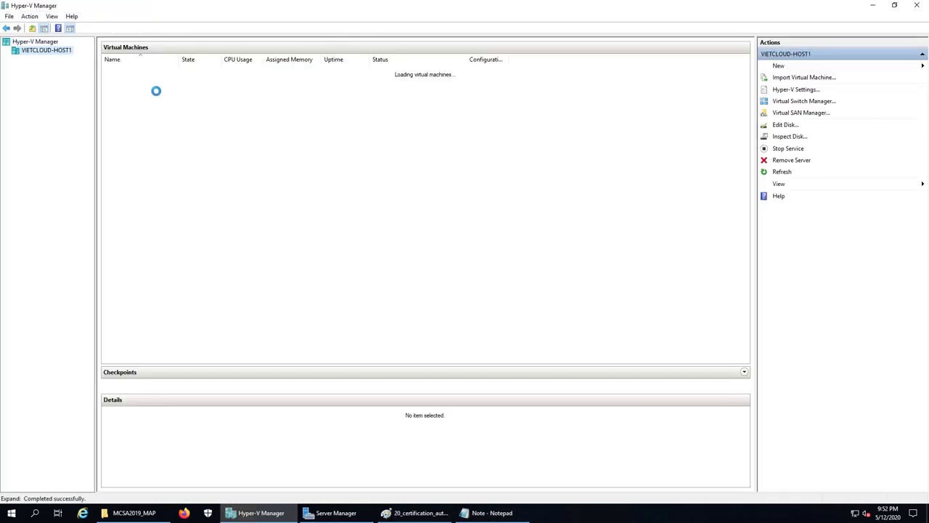
{"action": "left_click", "coordinate": [138, 80]}
{"action": "right_click", "coordinate": [138, 82]}
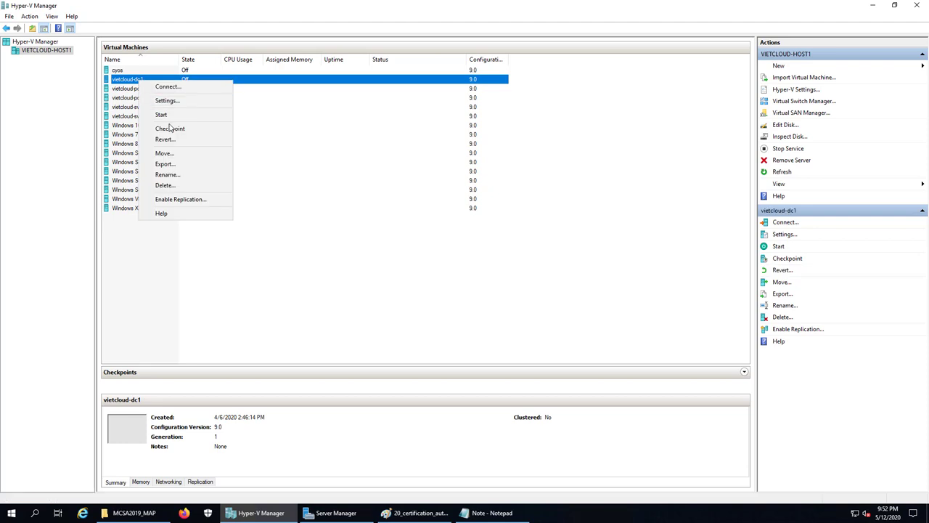
{"action": "left_click", "coordinate": [174, 140]}
{"action": "left_click", "coordinate": [479, 263]}
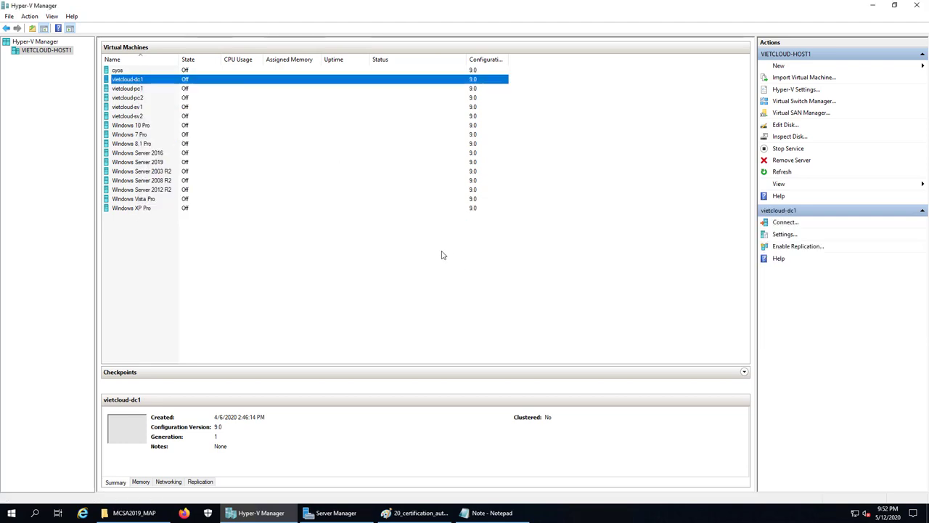
Start vietcloud-dc1 and connect to its console
{"action": "right_click", "coordinate": [135, 80]}
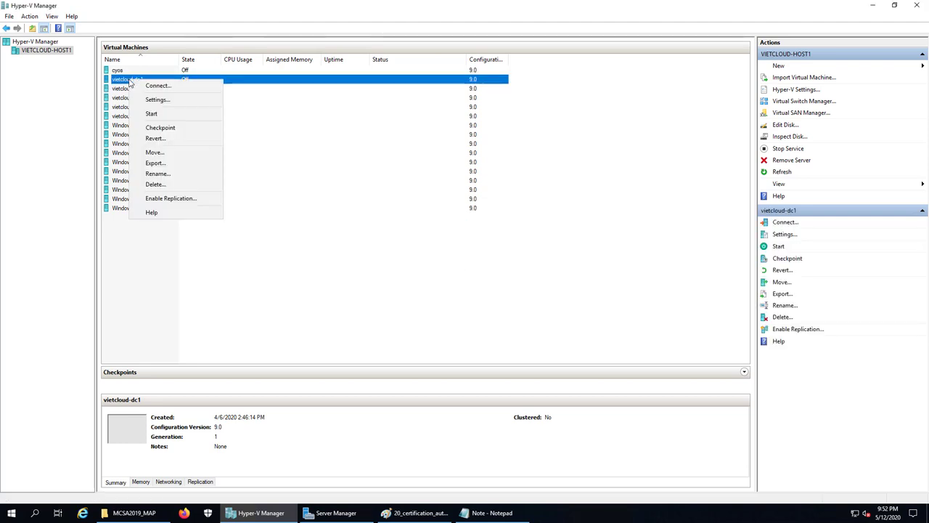
{"action": "left_click", "coordinate": [156, 114]}
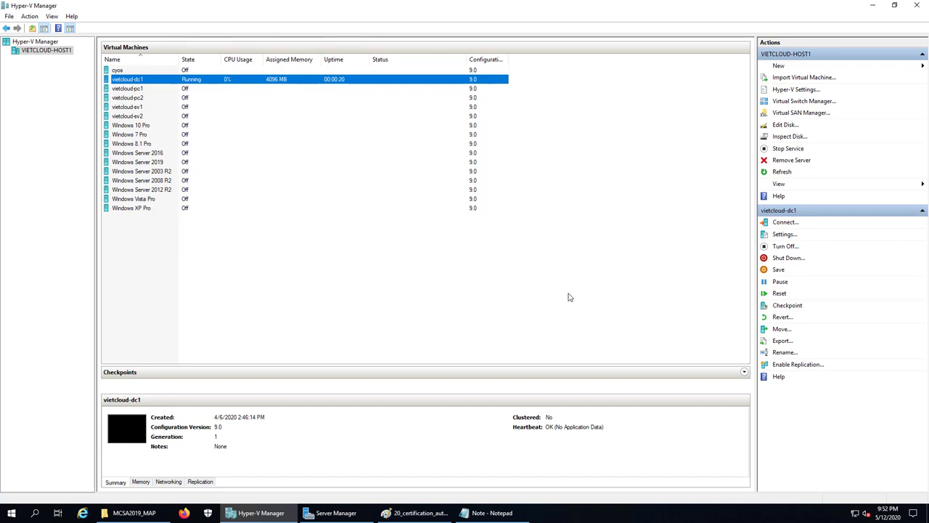
{"action": "key", "text": "Return"}
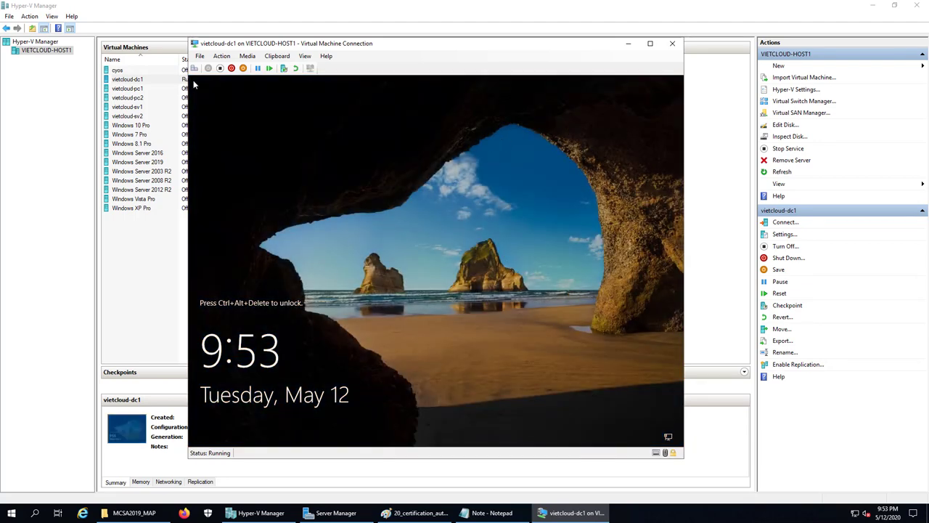
Sign in to vietcloud-dc1 with the administrator password and minimize Server Manager
{"action": "left_click", "coordinate": [194, 68]}
{"action": "type", "text": "************"}
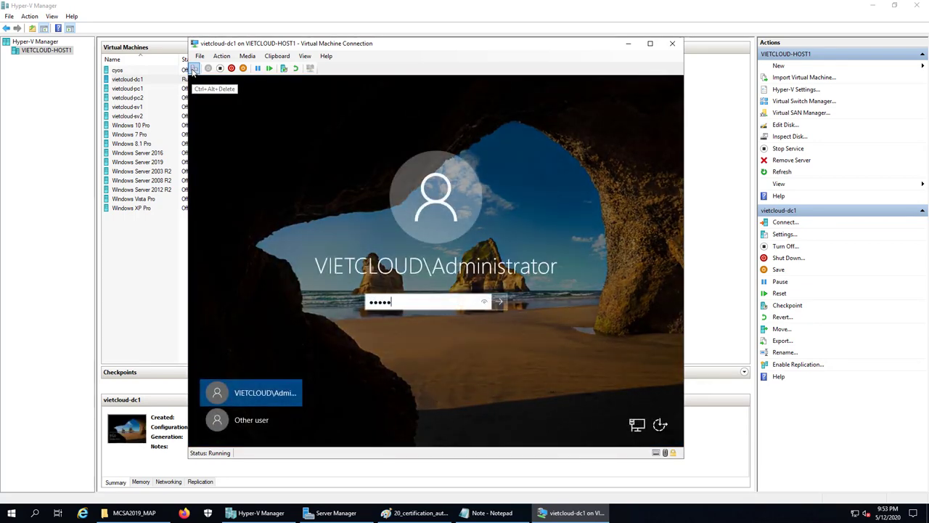
{"action": "key", "text": "Return"}
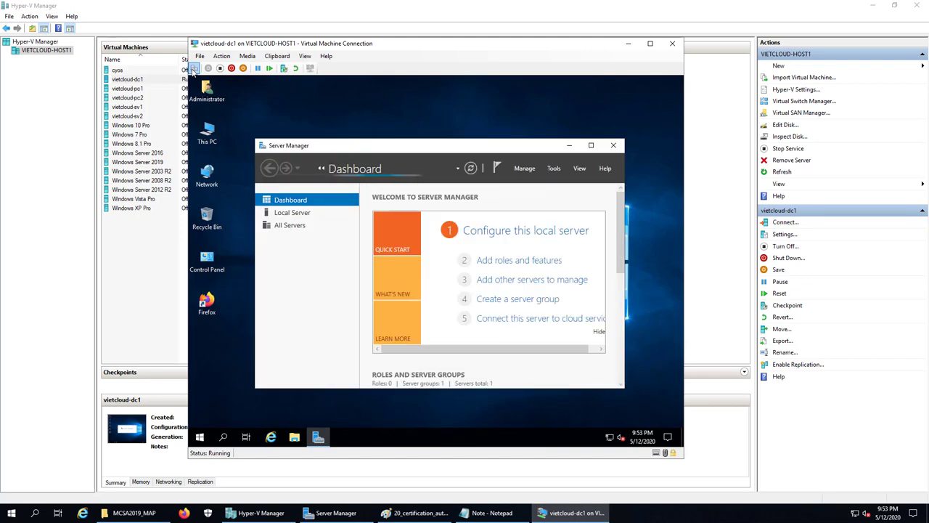
{"action": "left_click", "coordinate": [591, 145]}
{"action": "left_click", "coordinate": [629, 79]}
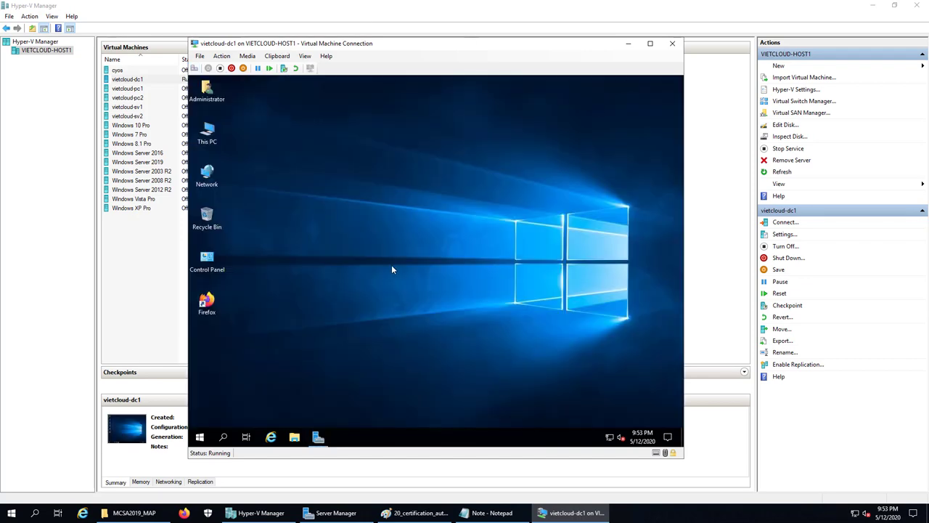
Open the \\vietcloud-host1 network share from the Run dialog
{"action": "right_click", "coordinate": [199, 436]}
{"action": "left_click", "coordinate": [239, 384]}
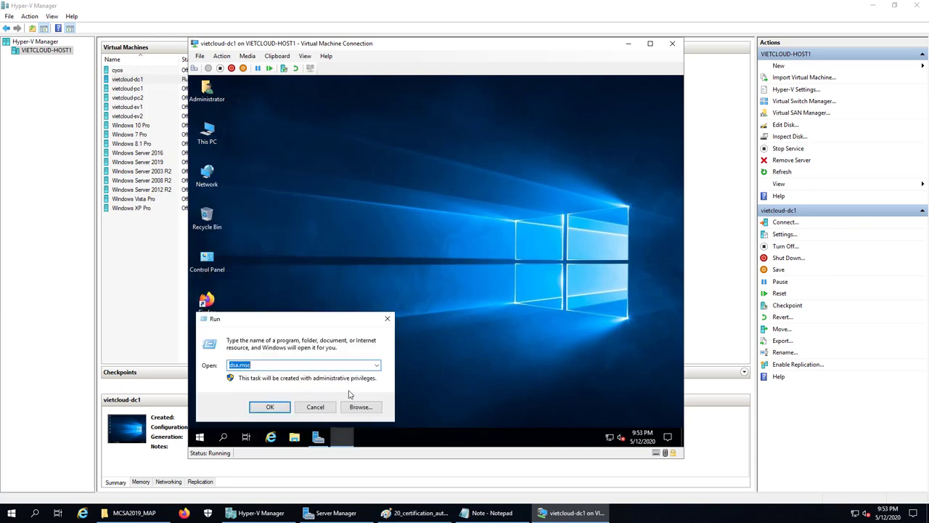
{"action": "type", "text": "\\"}
{"action": "type", "text": "vc"}
{"action": "key", "text": "BackSpace"}
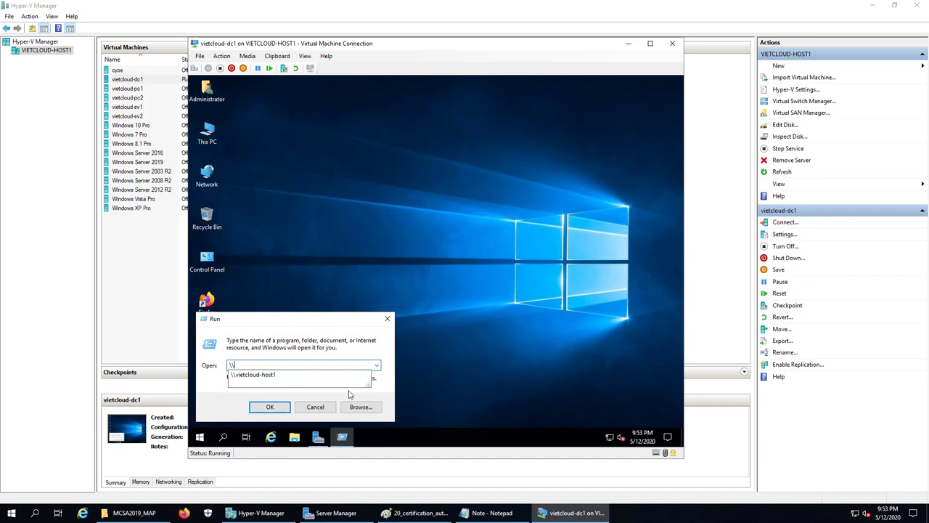
{"action": "type", "text": "ietcloud-host1"}
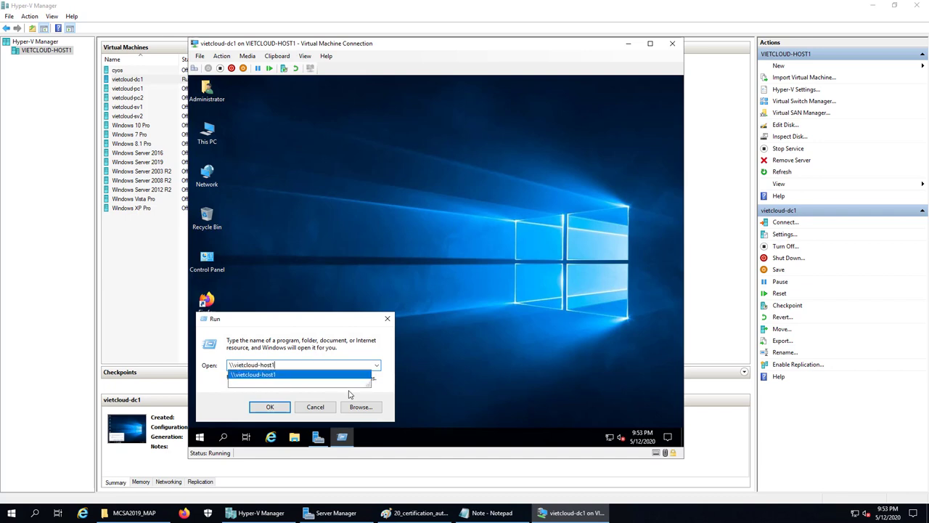
{"action": "key", "text": "Down"}
{"action": "key", "text": "Return"}
Copy the Mdaemon19.5.5 folder from the SOFTWARE share to drive C:
{"action": "left_click", "coordinate": [313, 136]}
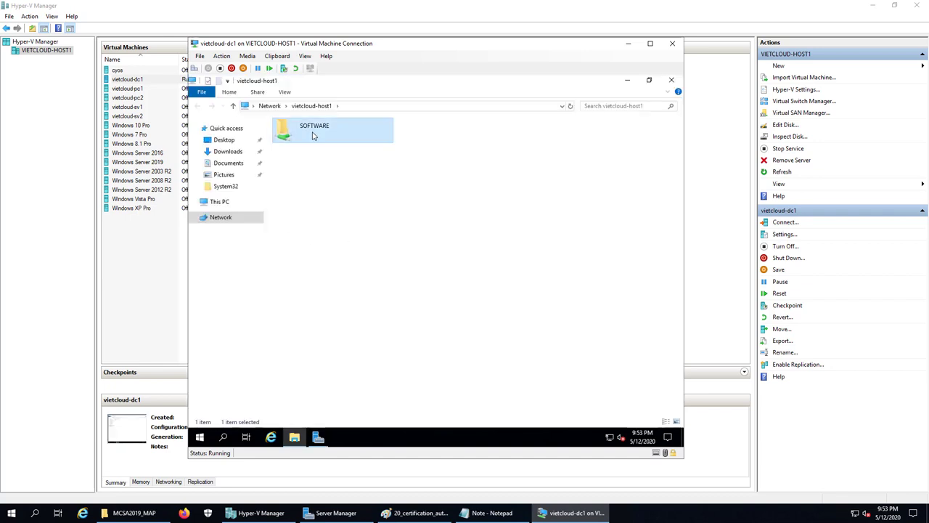
{"action": "double_click", "coordinate": [314, 136]}
{"action": "right_click", "coordinate": [309, 155]}
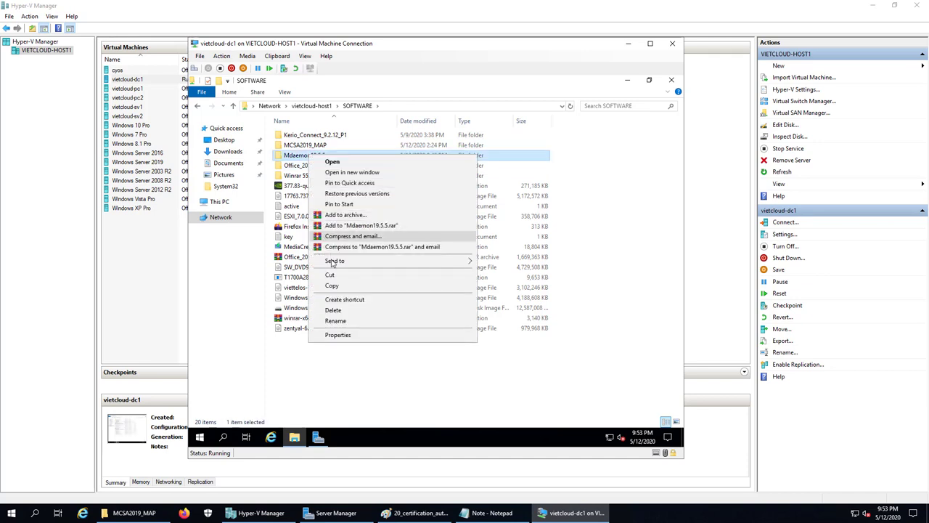
{"action": "left_click", "coordinate": [331, 285]}
{"action": "left_click", "coordinate": [220, 202]}
{"action": "double_click", "coordinate": [476, 245]}
{"action": "right_click", "coordinate": [326, 265]}
{"action": "left_click", "coordinate": [353, 322]}
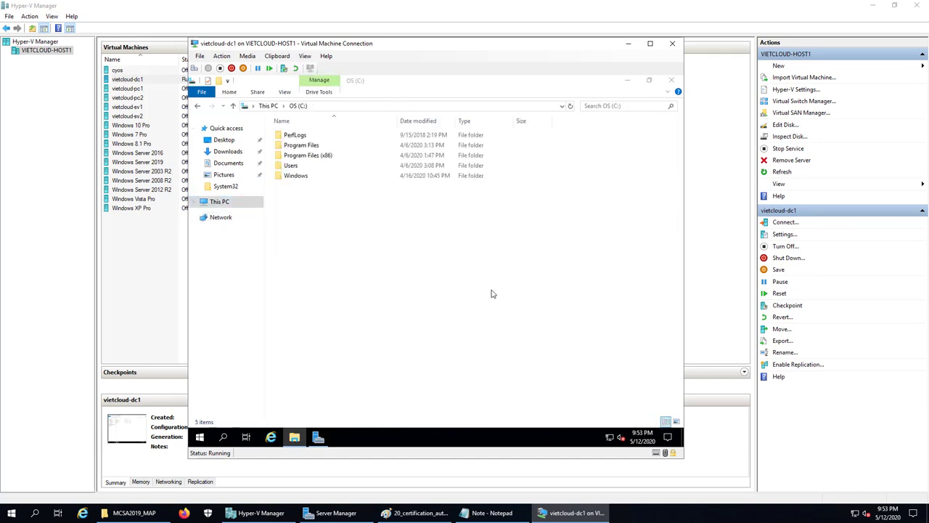
In C:\Mdaemon19.5.5, check the key_Mdaemon note, then launch md1955_en_x64
{"action": "left_click", "coordinate": [303, 187]}
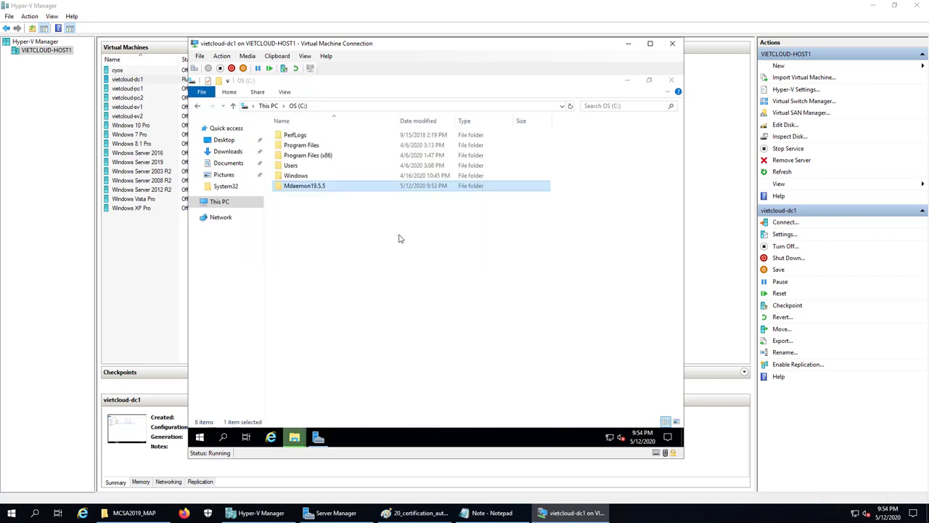
{"action": "double_click", "coordinate": [307, 188]}
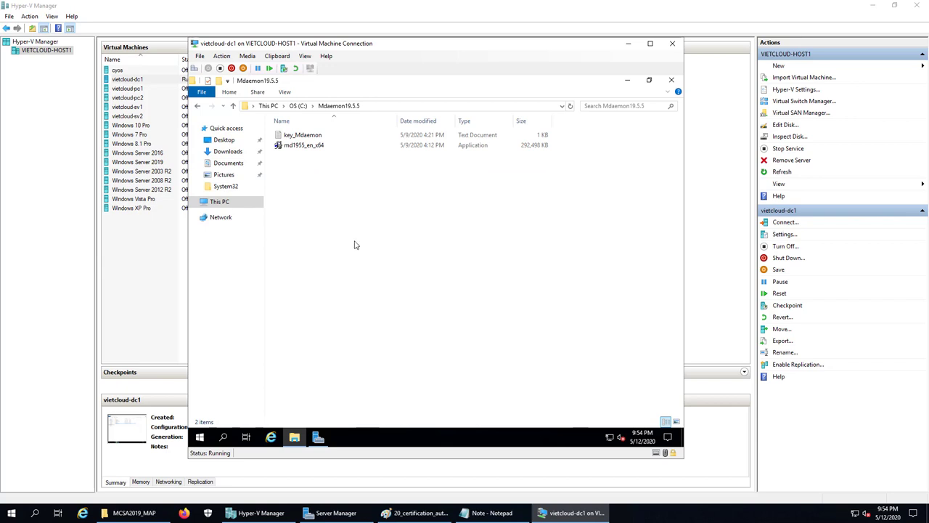
{"action": "double_click", "coordinate": [305, 135]}
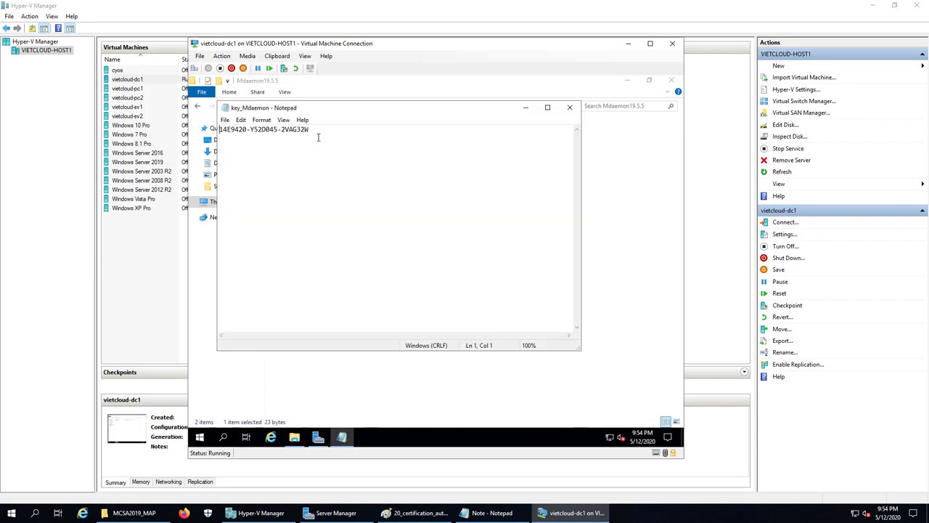
{"action": "left_click_drag", "start_coordinate": [306, 131], "coordinate": [210, 130]}
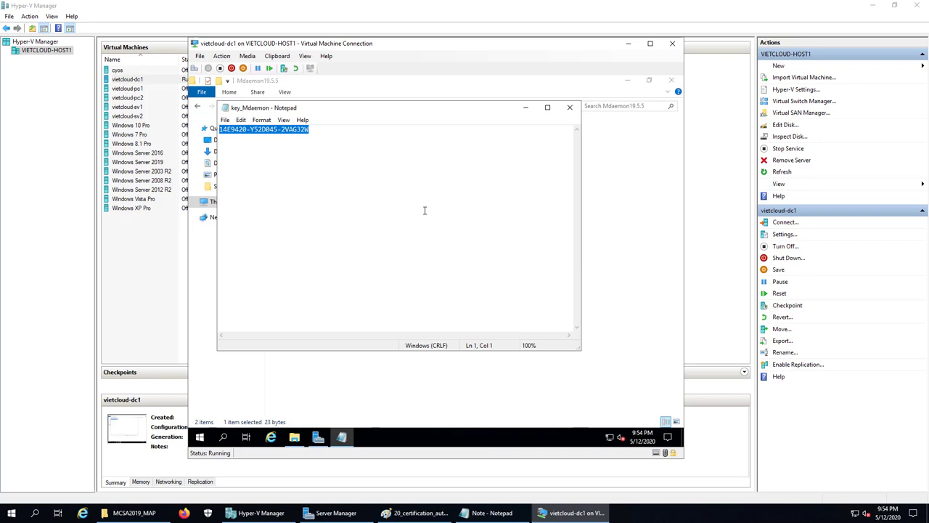
{"action": "left_click", "coordinate": [318, 131]}
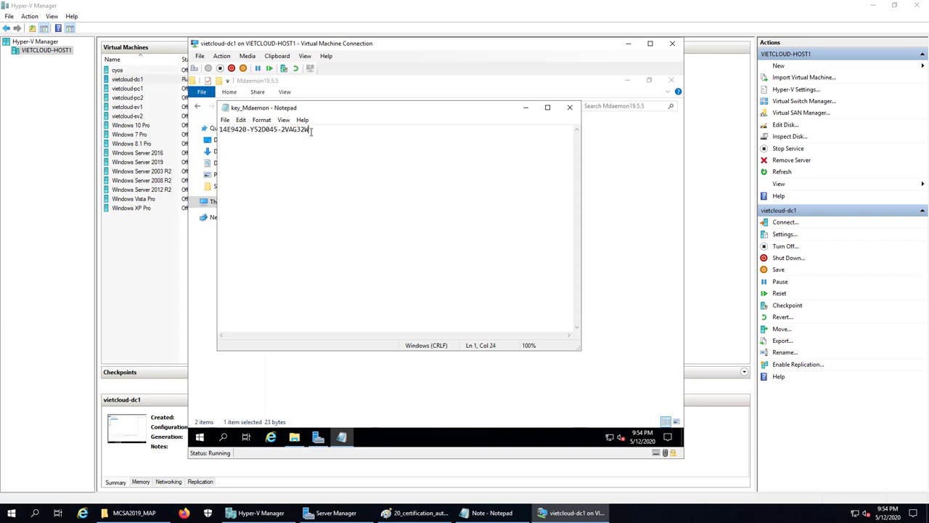
{"action": "left_click", "coordinate": [570, 108]}
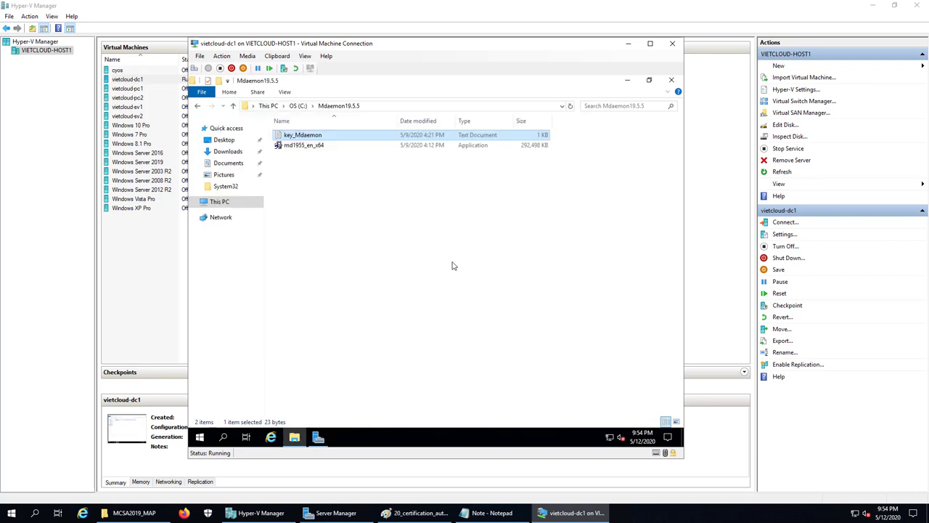
{"action": "double_click", "coordinate": [314, 147]}
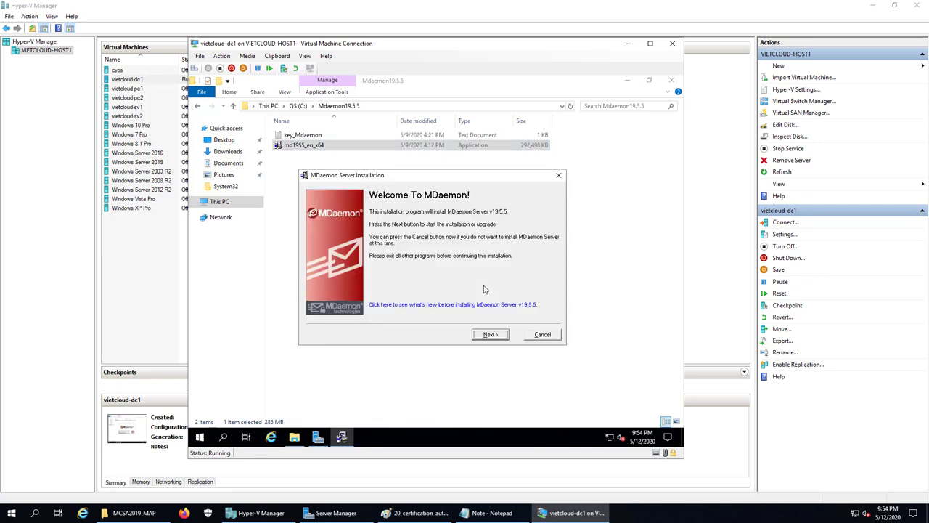
Accept the licence, keep C:\MDaemon, and copy the registration key from key_Mdaemon
{"action": "left_click", "coordinate": [487, 335]}
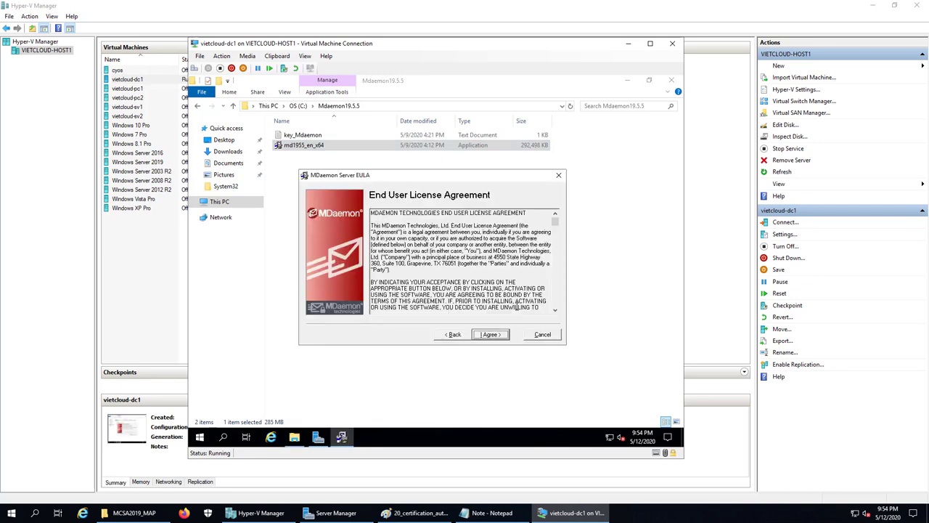
{"action": "left_click", "coordinate": [490, 335]}
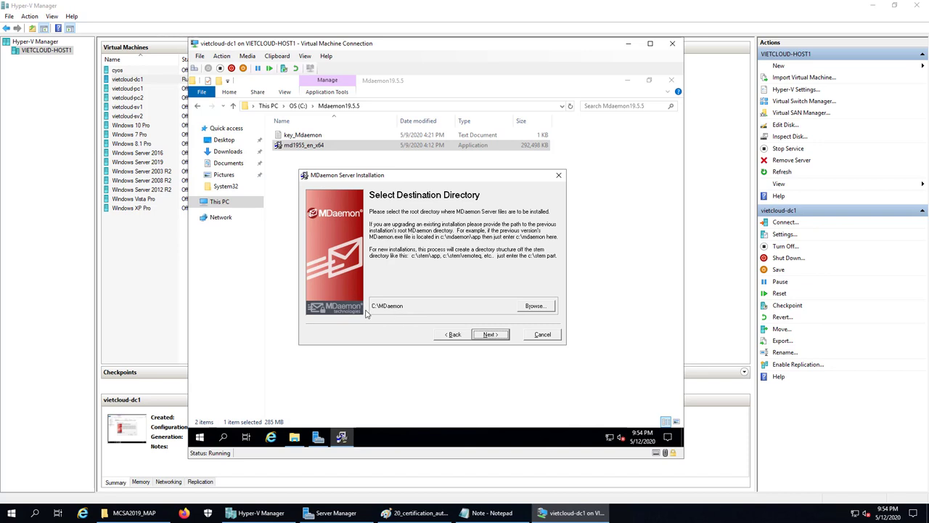
{"action": "left_click", "coordinate": [490, 335]}
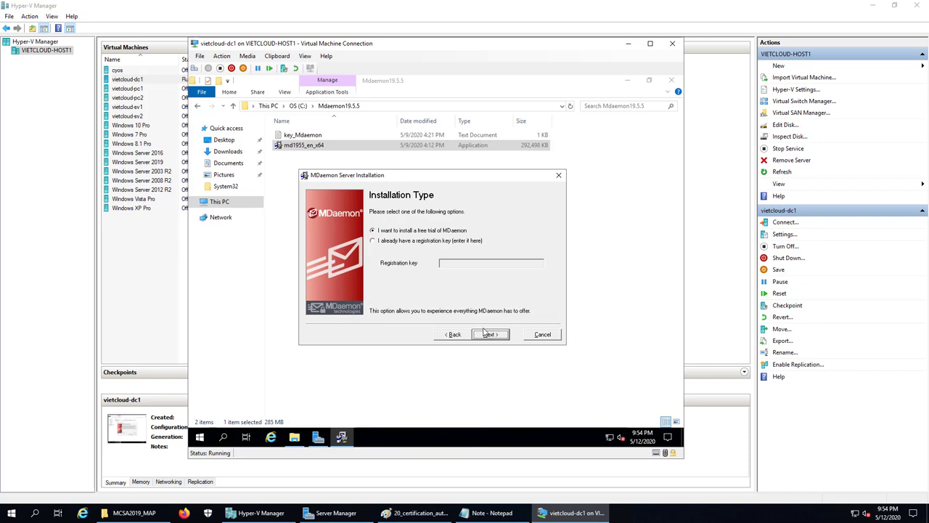
{"action": "double_click", "coordinate": [312, 135]}
{"action": "left_click_drag", "start_coordinate": [312, 131], "coordinate": [217, 130]}
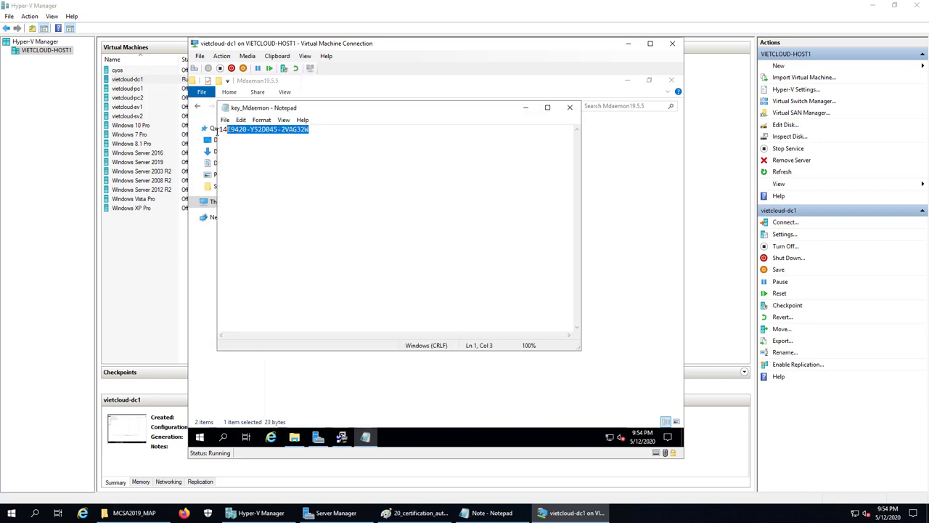
{"action": "right_click", "coordinate": [239, 132]}
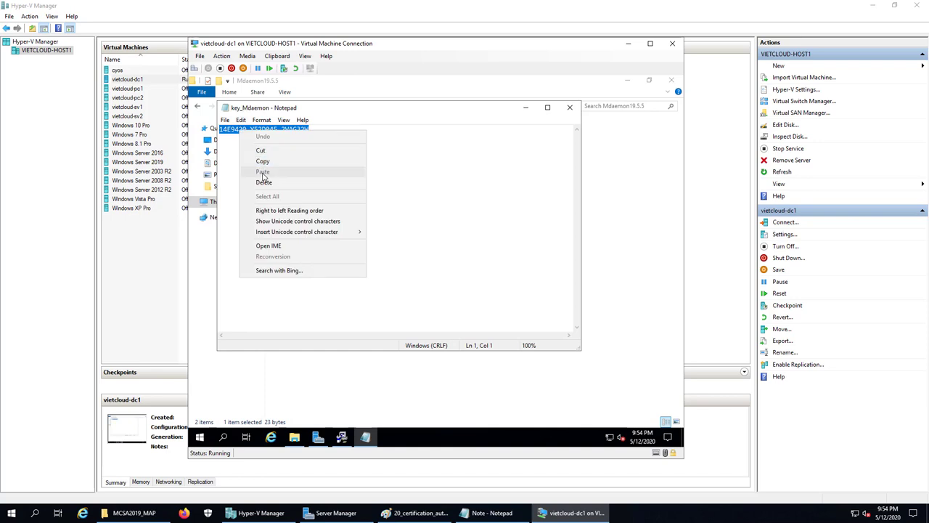
{"action": "left_click", "coordinate": [262, 162]}
{"action": "key", "text": "alt+F4"}
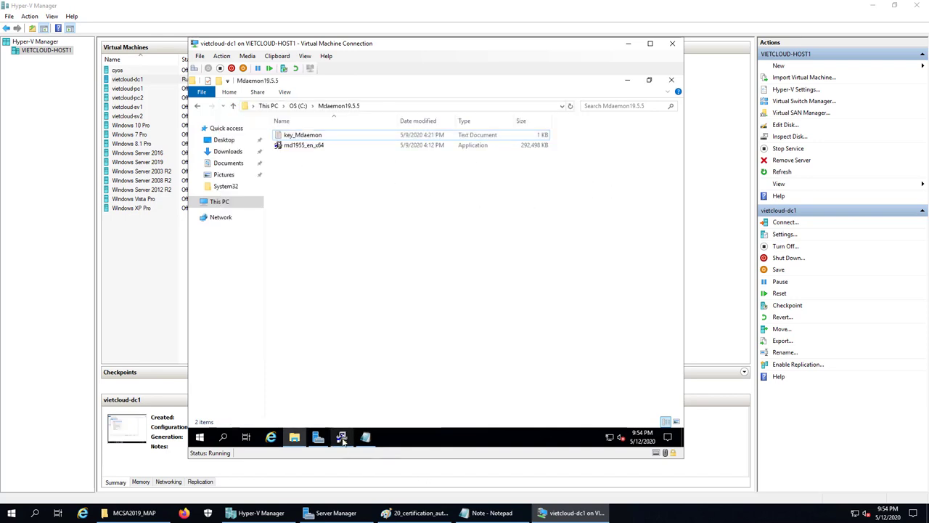
Choose 'I already have a registration key', paste the key, and start the installation
{"action": "left_click", "coordinate": [379, 241]}
{"action": "left_click", "coordinate": [471, 261]}
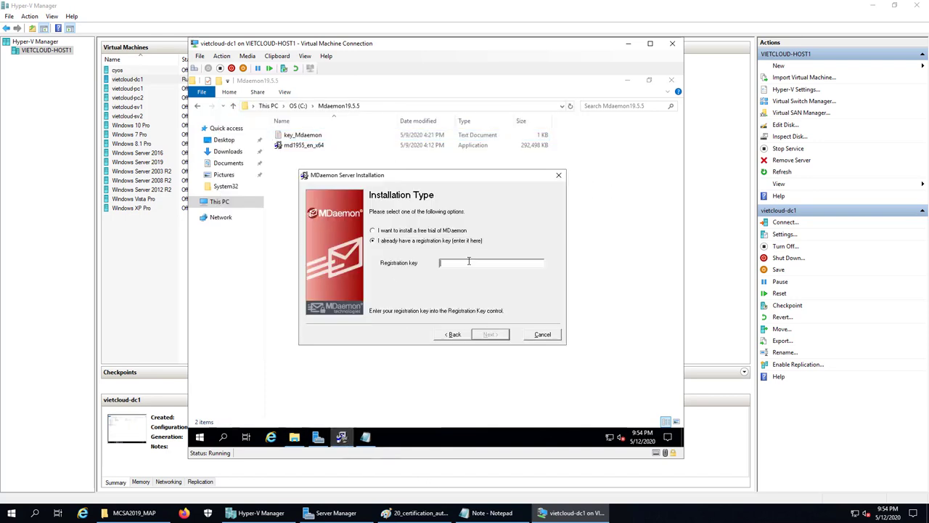
{"action": "key", "text": "ctrl+v"}
{"action": "left_click", "coordinate": [500, 336]}
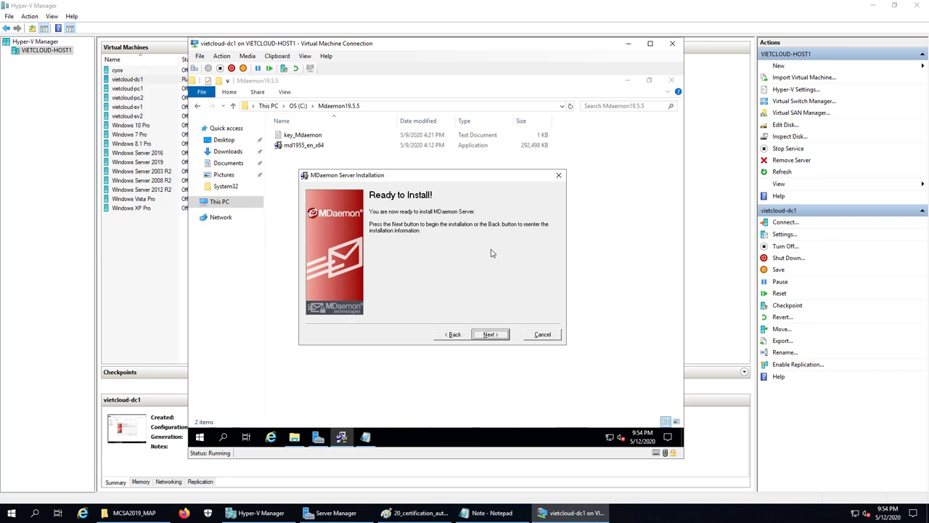
{"action": "left_click", "coordinate": [486, 335]}
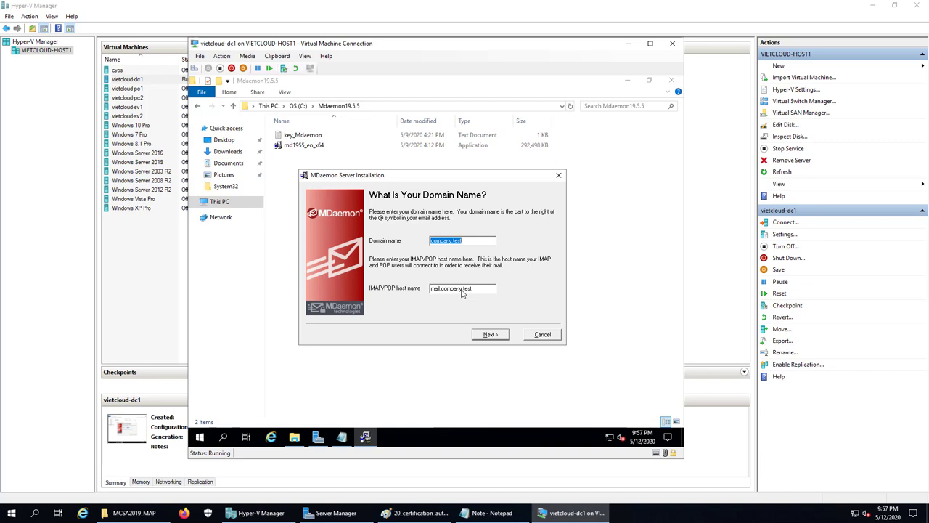
Enter domain vietcloud.vn and host name mail.vietcloud.vn, replacing company.test defaults
{"action": "type", "text": "vietcloud.vn"}
{"action": "left_click_drag", "start_coordinate": [491, 288], "coordinate": [349, 289]}
{"action": "type", "text": "mail.vietcloud.vn"}
{"action": "left_click", "coordinate": [492, 336]}
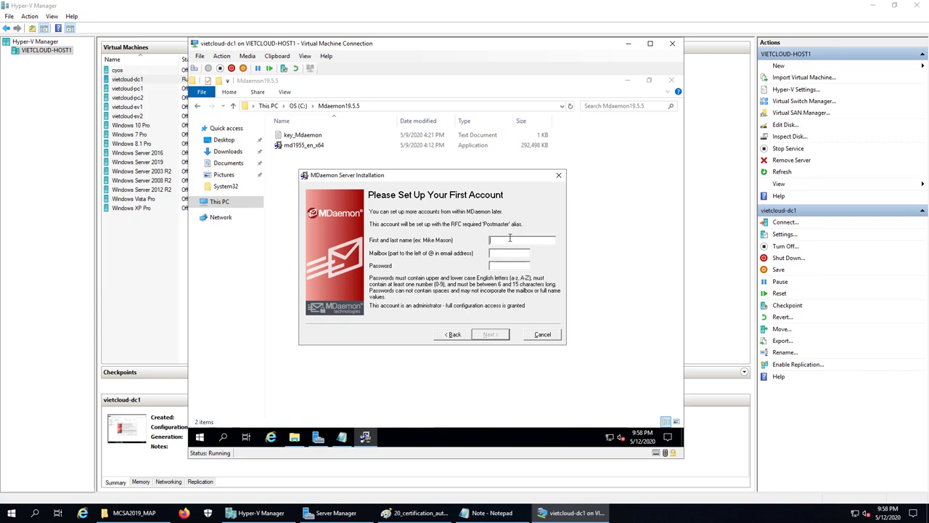
Create the first account 'Admin' with mailbox admin and its password
{"action": "type", "text": "Adm"}
{"action": "type", "text": "admin"}
{"action": "key", "text": "Tab"}
{"action": "type", "text": "Admin@1233456"}
{"action": "left_click", "coordinate": [492, 334]}
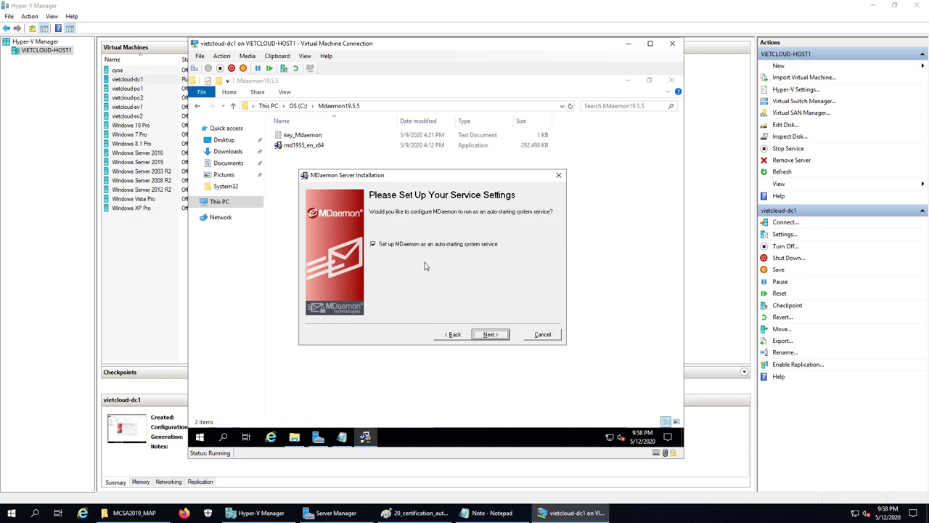
Keep the auto-starting system service option and finish with Start MDaemon checked
{"action": "left_click", "coordinate": [490, 335]}
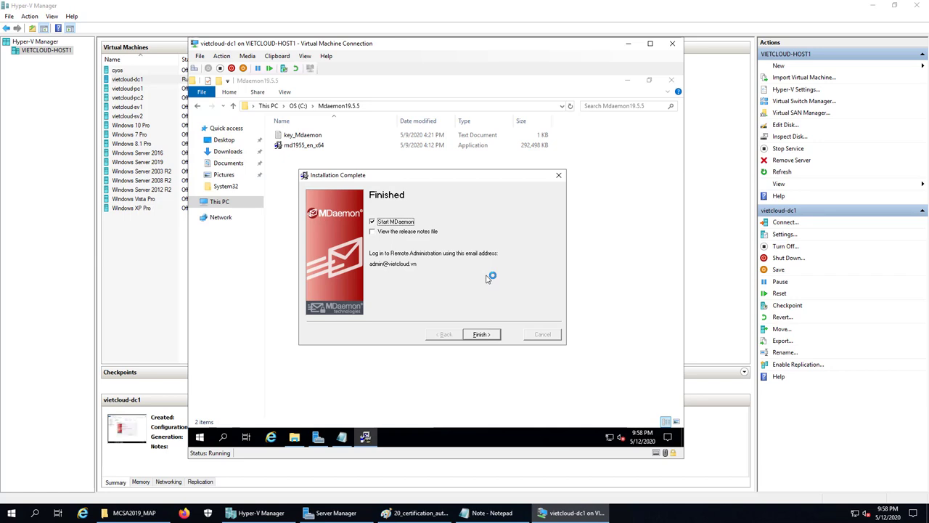
{"action": "left_click", "coordinate": [479, 335]}
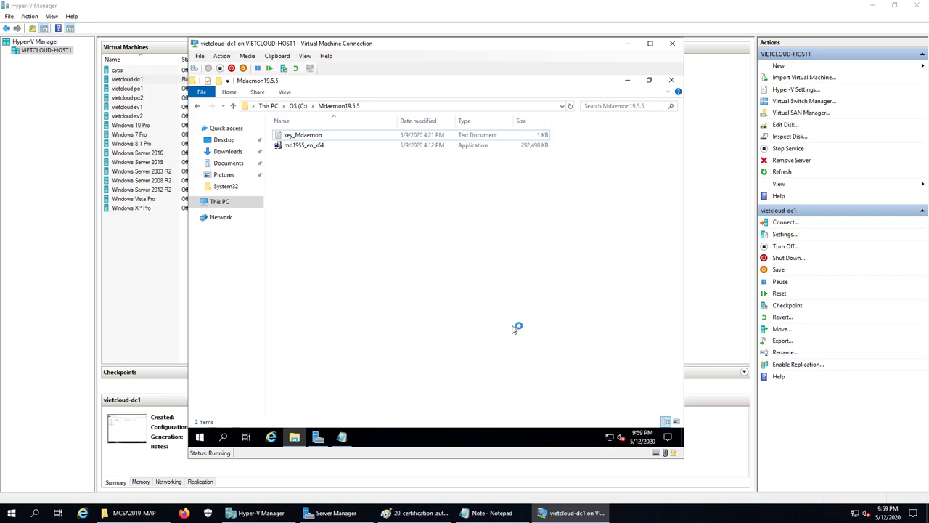
Close File Explorer and Notepad, postpone IE's first-run setup, and close Internet Explorer
{"action": "left_click", "coordinate": [672, 81]}
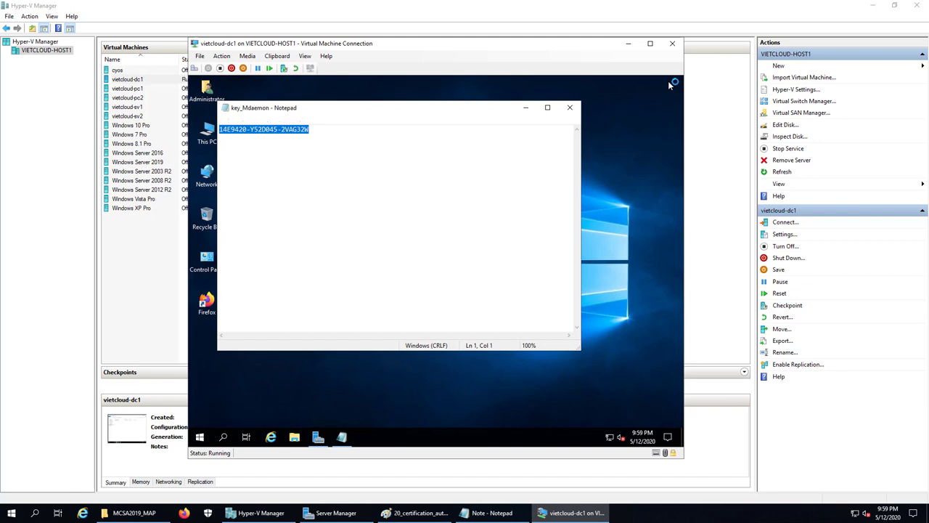
{"action": "left_click", "coordinate": [570, 107]}
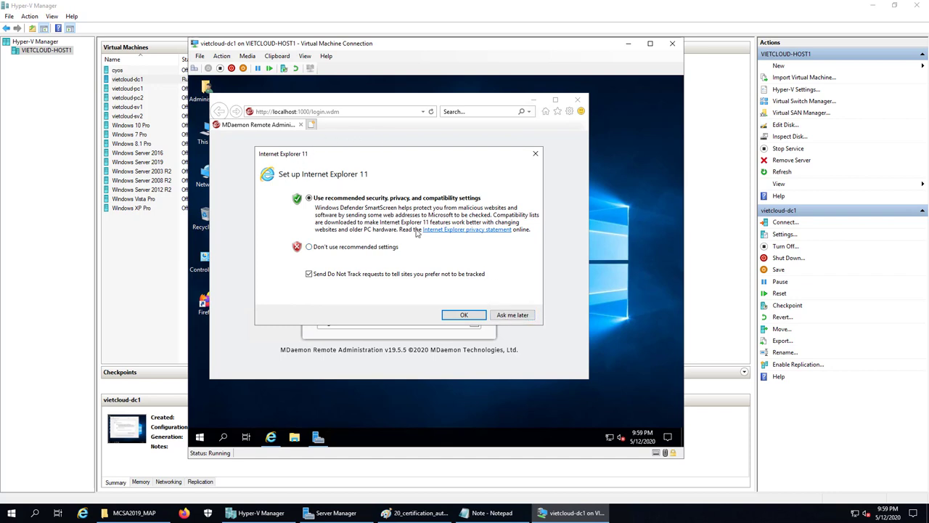
{"action": "left_click", "coordinate": [506, 316]}
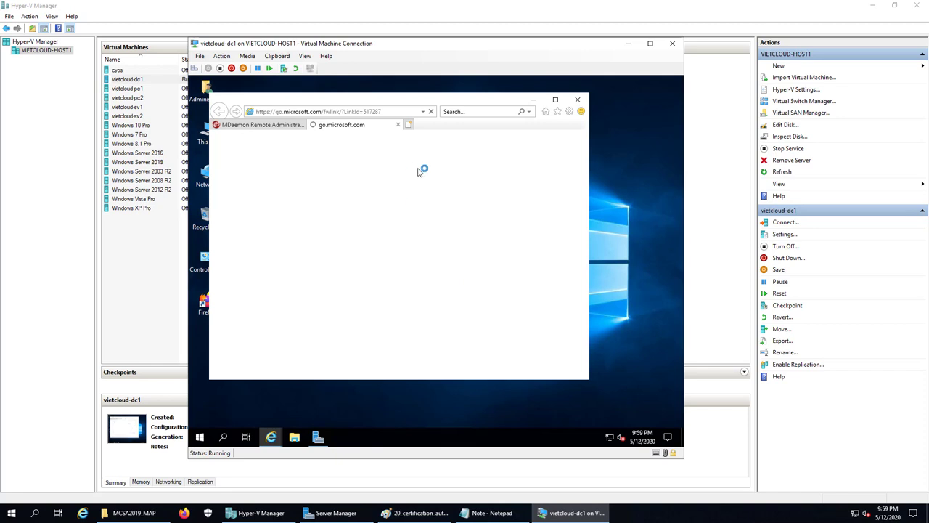
{"action": "left_click", "coordinate": [399, 126]}
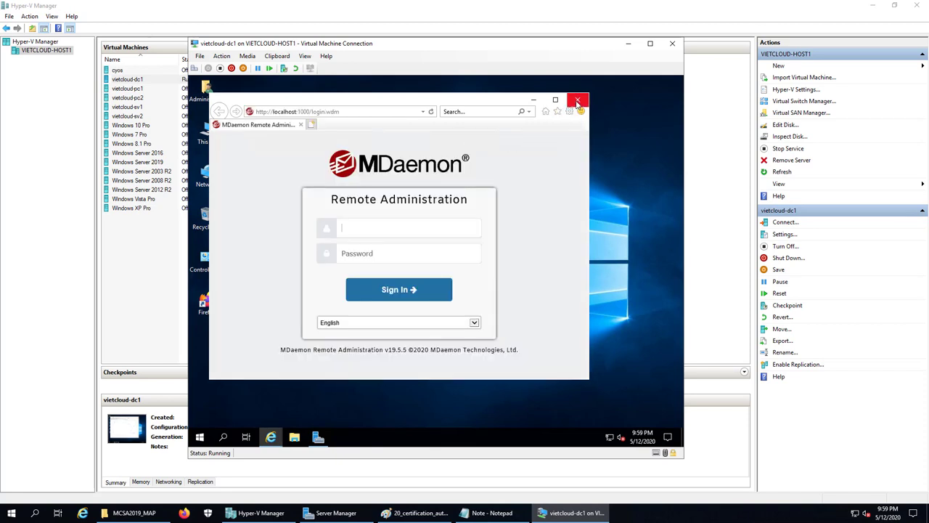
{"action": "left_click", "coordinate": [578, 100]}
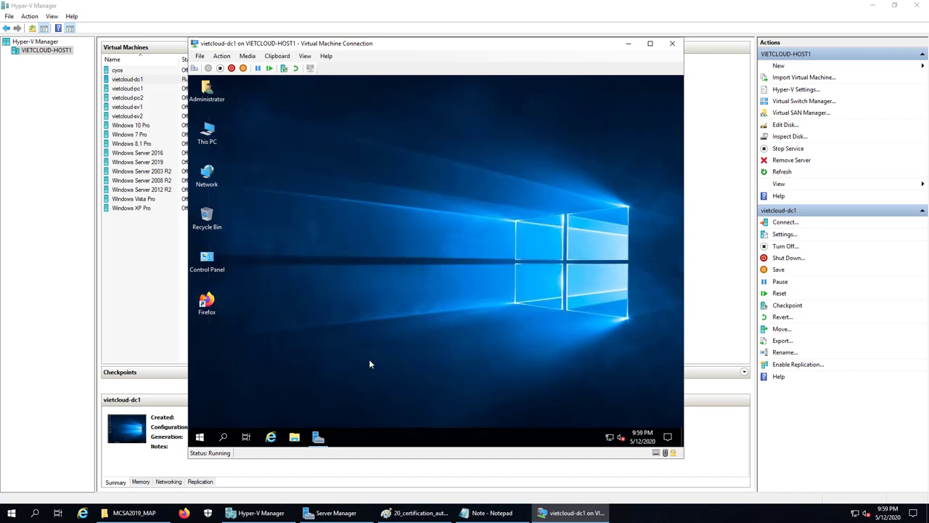
Launch the MDaemon configuration session from the Start menu, dismiss the trial notice, then minimize it
{"action": "left_click", "coordinate": [199, 436]}
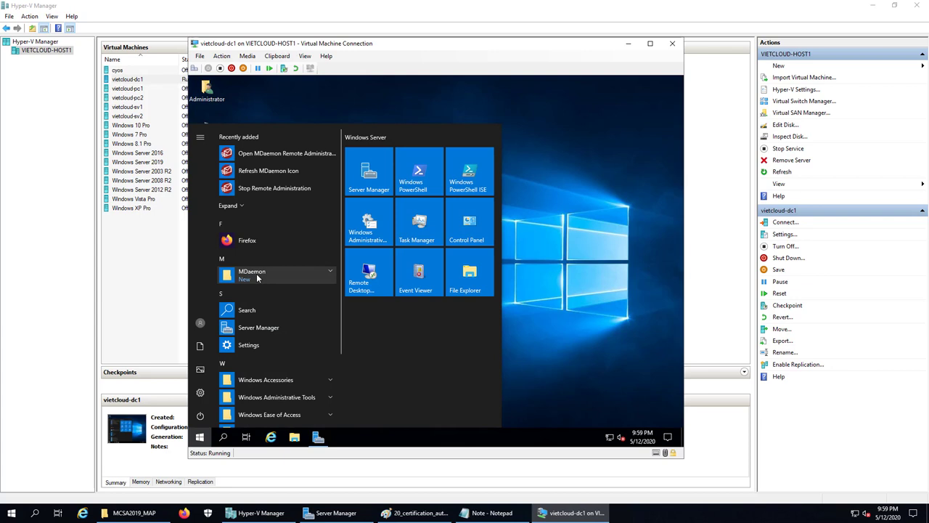
{"action": "left_click", "coordinate": [256, 275]}
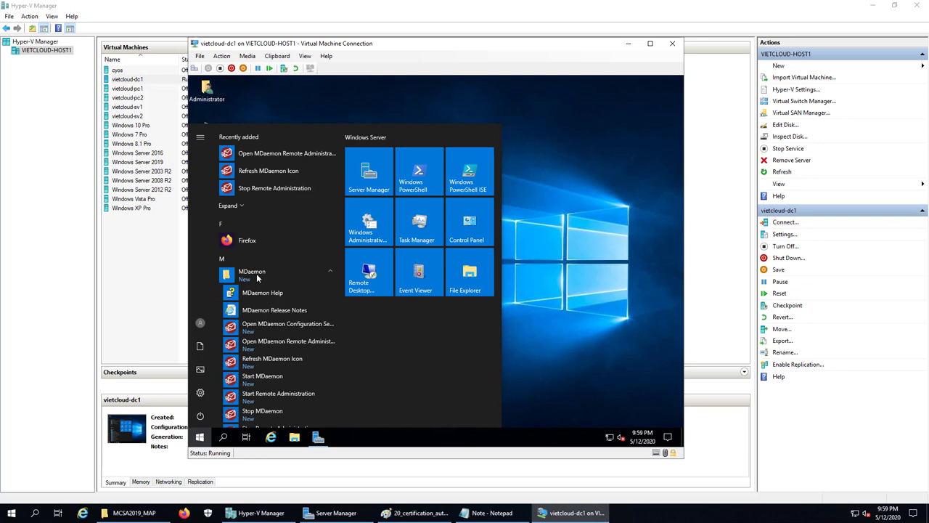
{"action": "left_click", "coordinate": [271, 326]}
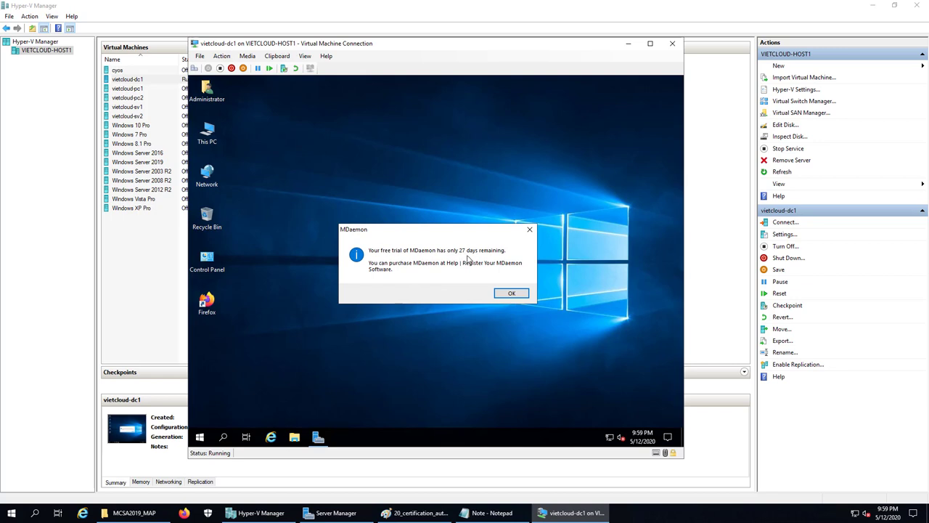
{"action": "left_click", "coordinate": [509, 293]}
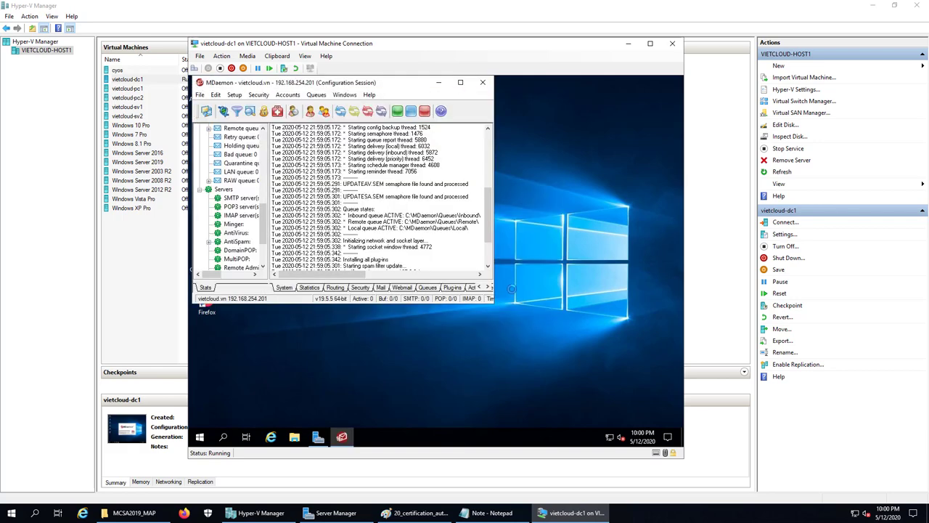
{"action": "left_click", "coordinate": [462, 85]}
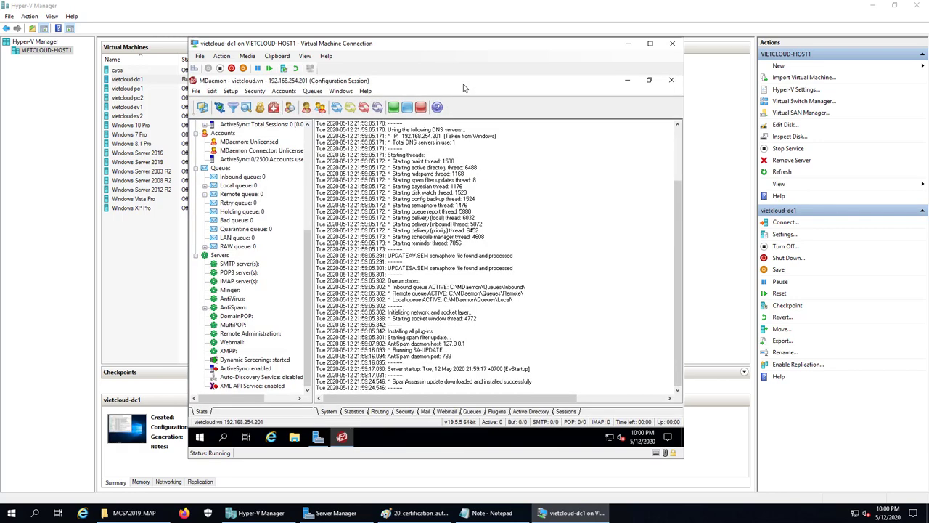
{"action": "left_click", "coordinate": [628, 84]}
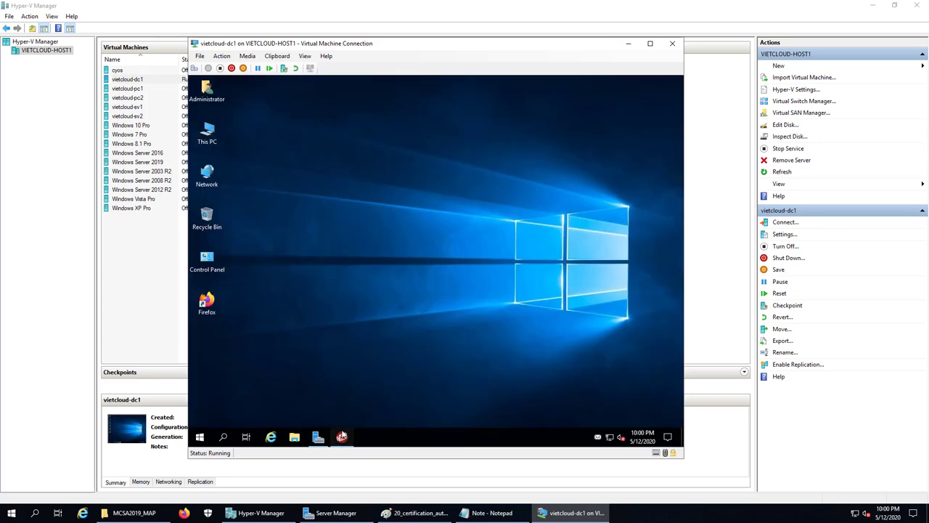
Minimize MDaemon and Server Manager, launch Firefox, and close its Privacy Notice tab
{"action": "left_click", "coordinate": [341, 437]}
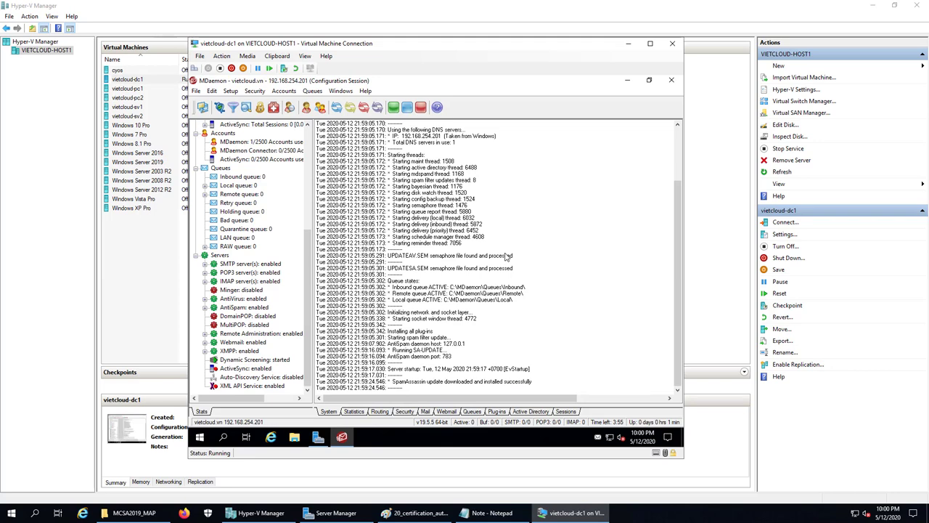
{"action": "left_click", "coordinate": [627, 80]}
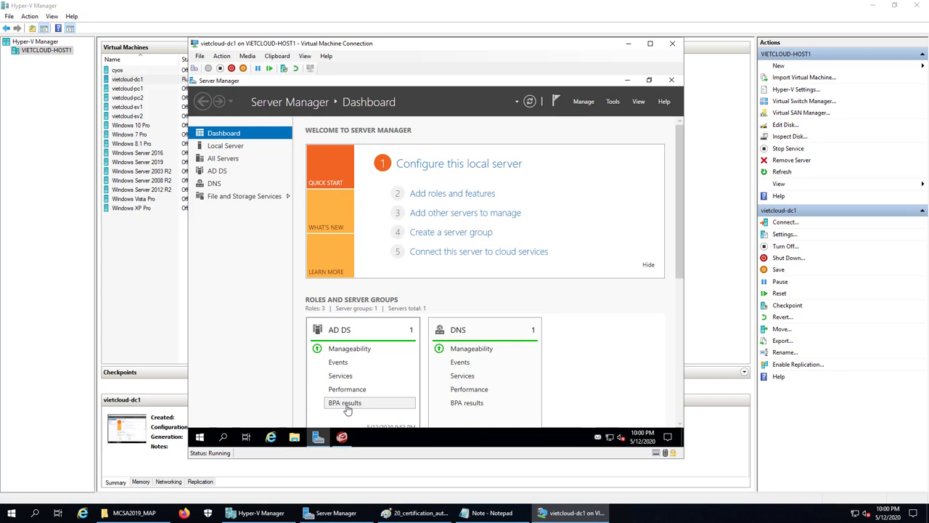
{"action": "left_click", "coordinate": [626, 81]}
{"action": "double_click", "coordinate": [209, 309]}
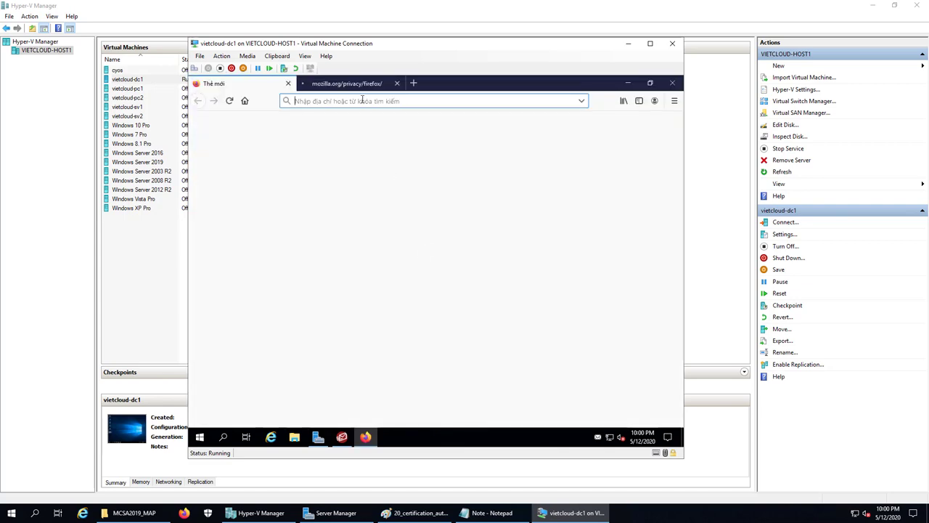
{"action": "left_click", "coordinate": [356, 84]}
Load the webmail page at 127.0.0.1:3000 in Firefox
{"action": "left_click", "coordinate": [397, 84]}
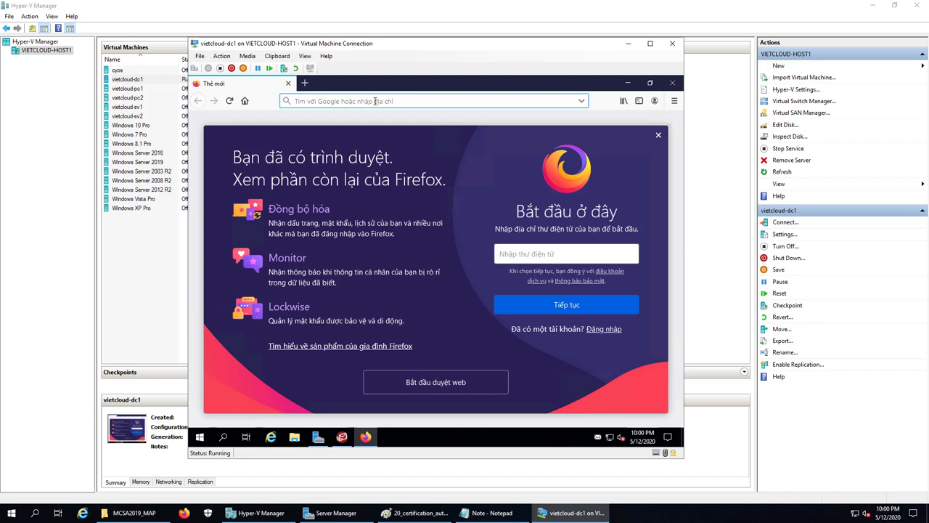
{"action": "left_click", "coordinate": [375, 101]}
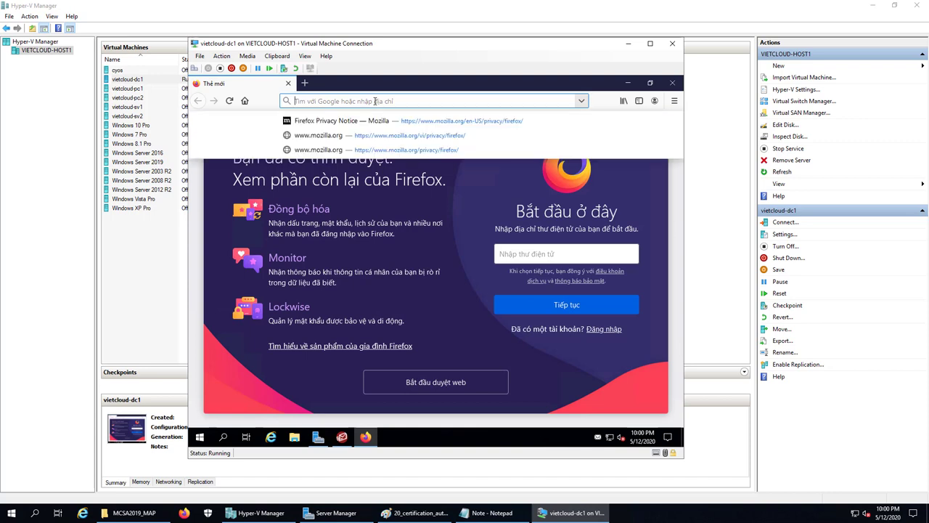
{"action": "type", "text": "127.0.0.1"}
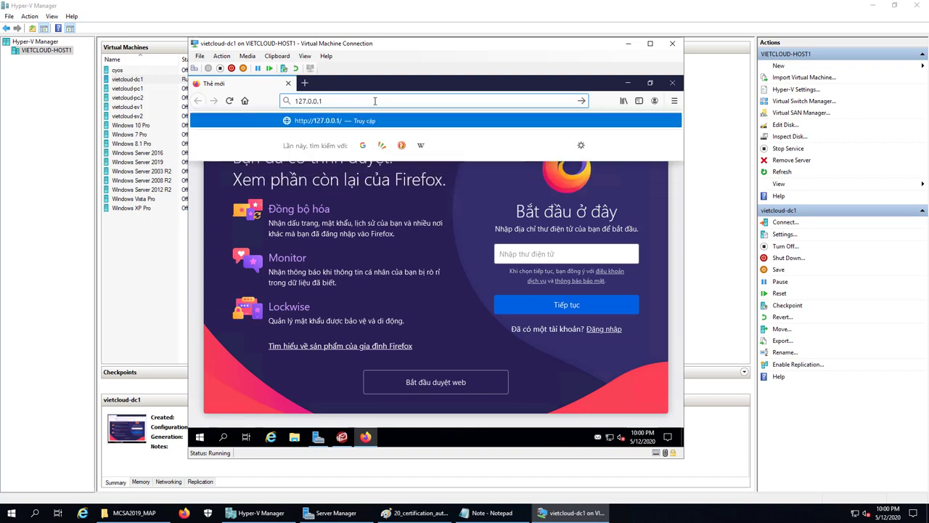
{"action": "type", "text": ":3000"}
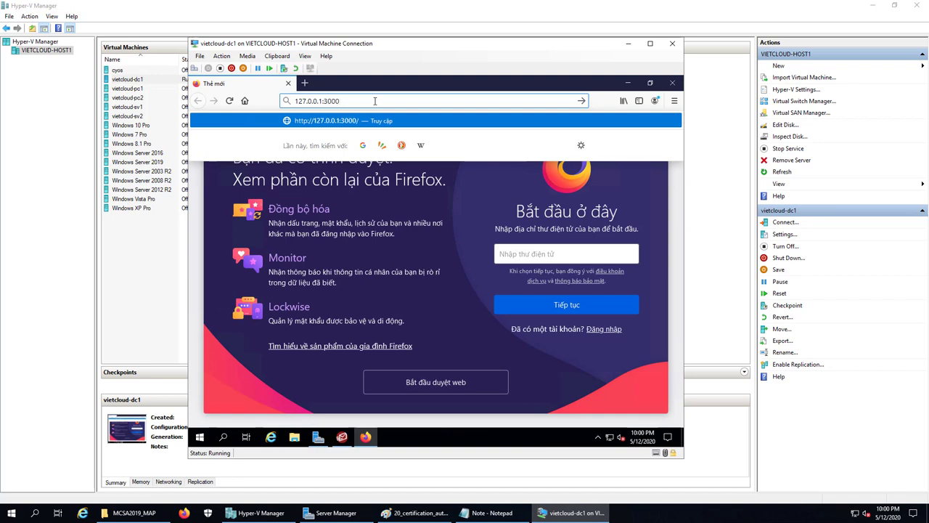
{"action": "key", "text": "Return"}
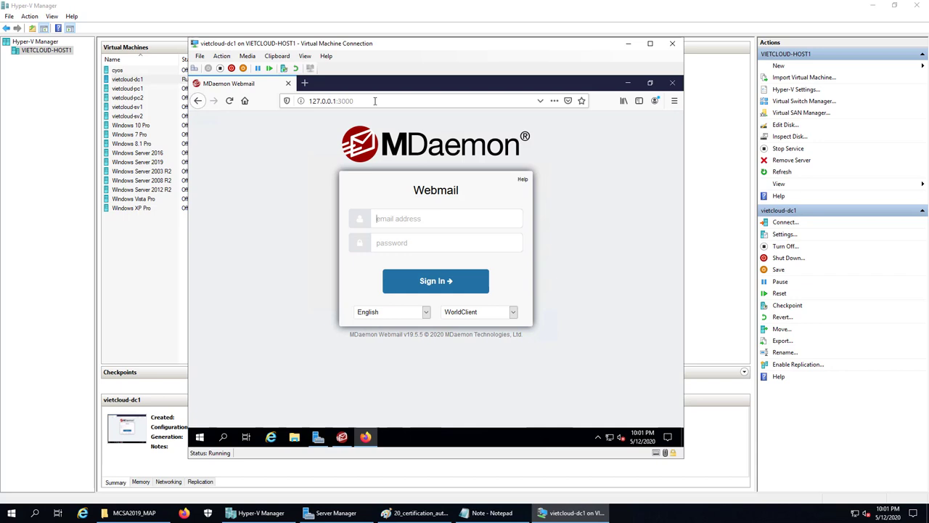
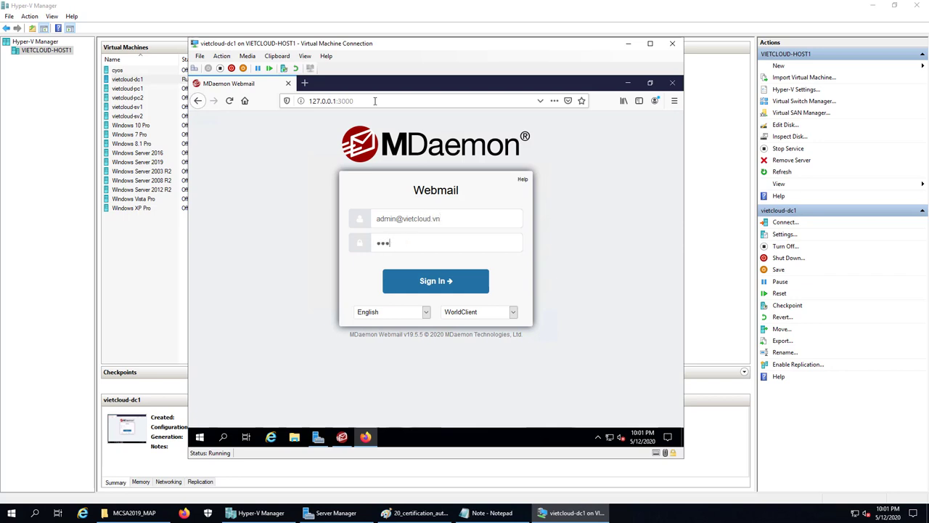
Sign in as the admin account, re-entering the password after the failed logon
{"action": "type", "text": "******"}
{"action": "key", "text": "Return"}
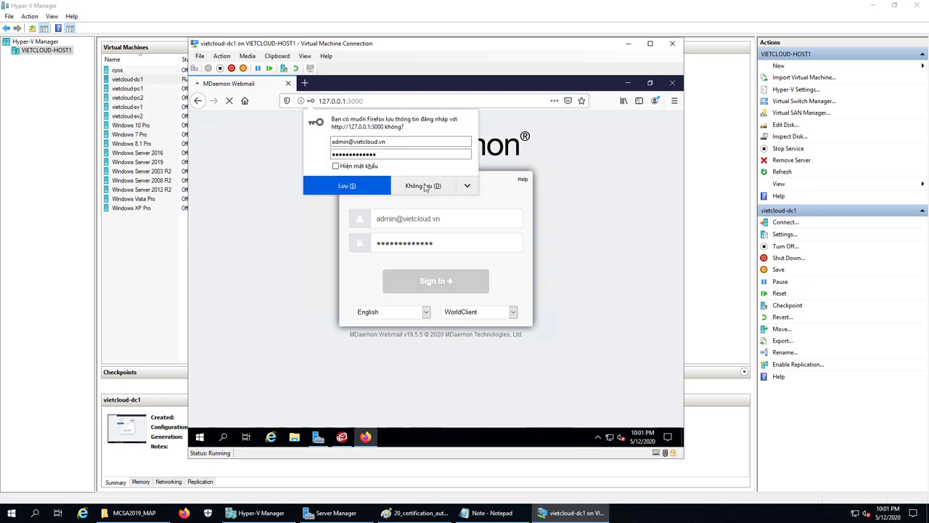
{"action": "left_click", "coordinate": [425, 187]}
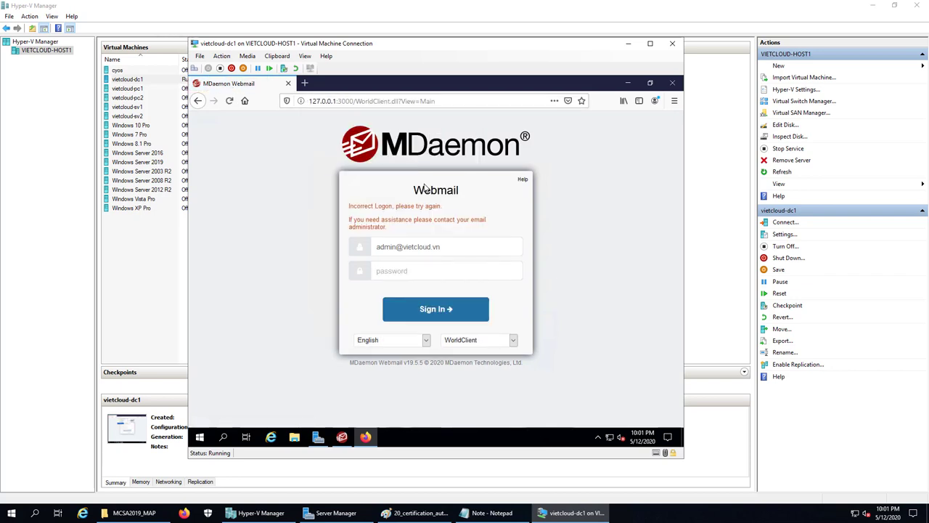
{"action": "left_click", "coordinate": [425, 270]}
{"action": "type", "text": "••••••••••••"}
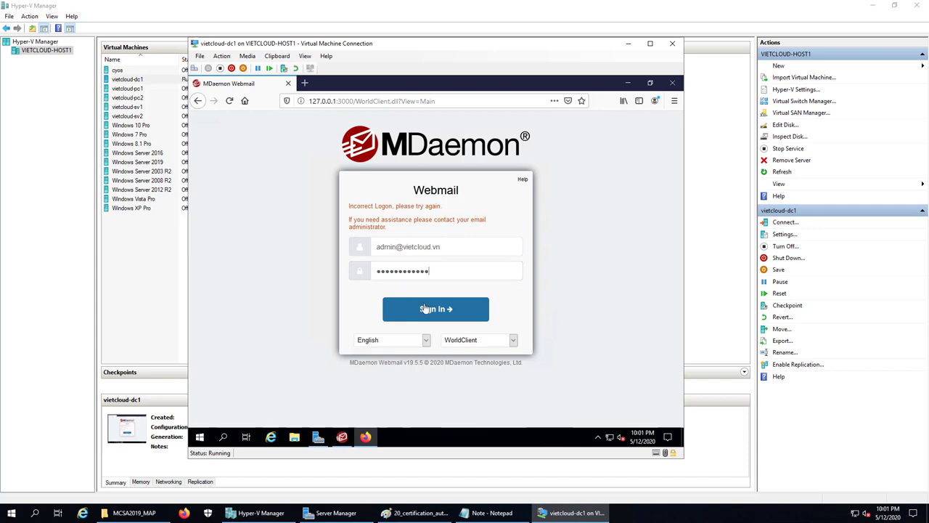
{"action": "left_click", "coordinate": [425, 309]}
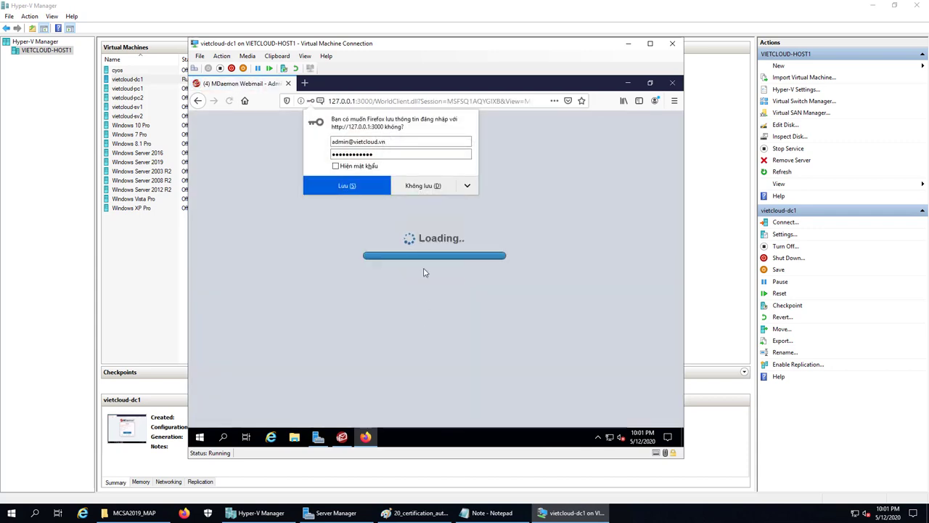
{"action": "left_click", "coordinate": [368, 188]}
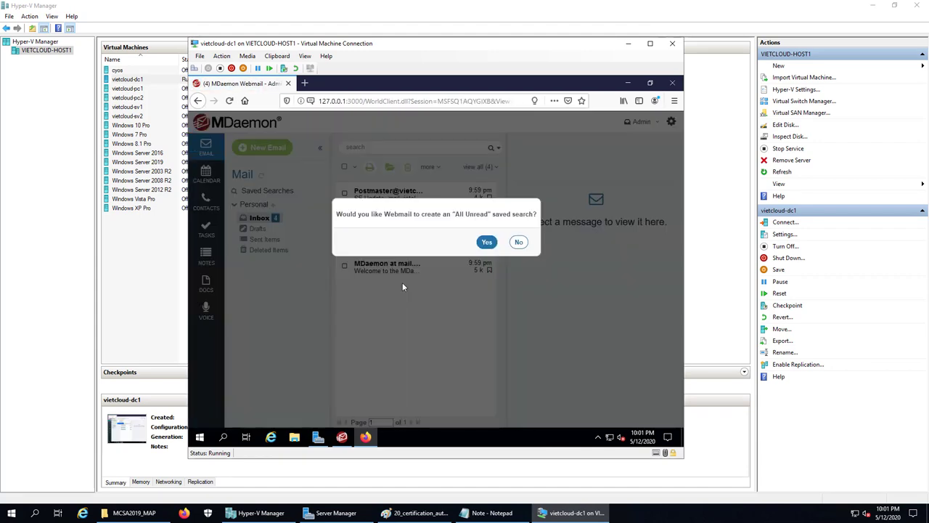
Decline the All Unread and All Flagged saved searches, then check the Admin account options
{"action": "left_click", "coordinate": [518, 241]}
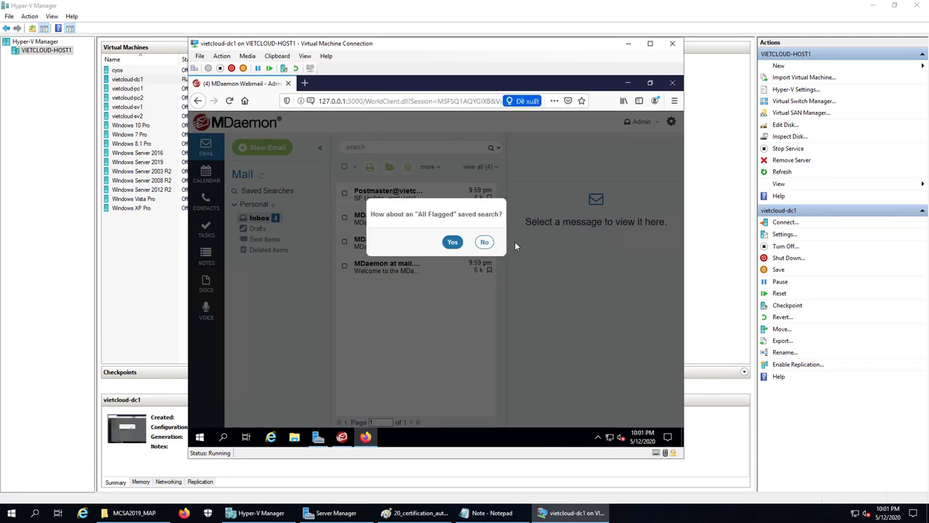
{"action": "left_click", "coordinate": [486, 243]}
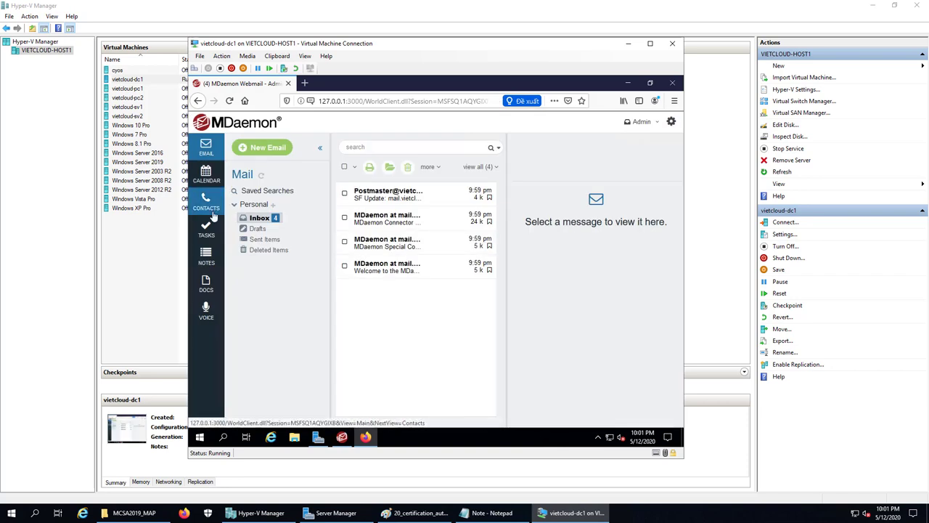
{"action": "left_click", "coordinate": [656, 124]}
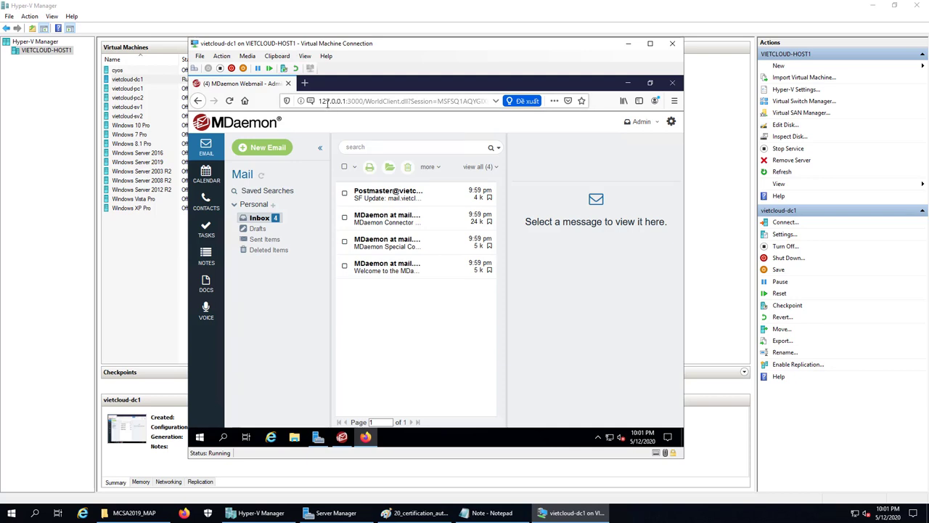
{"action": "left_click", "coordinate": [327, 101]}
Load webmail in a new tab at 192.168.254.201:3000
{"action": "left_click", "coordinate": [346, 101]}
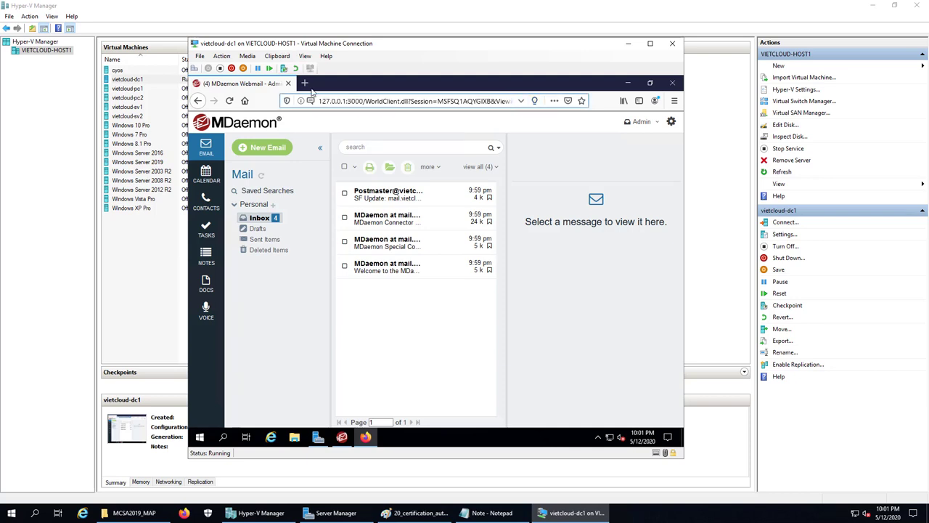
{"action": "left_click", "coordinate": [304, 84]}
{"action": "type", "text": "19"}
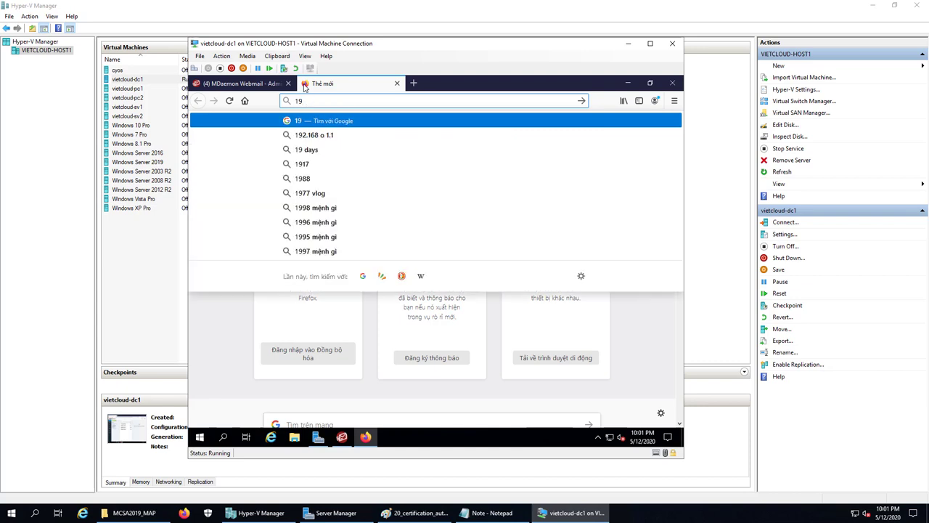
{"action": "type", "text": "2.168.254"}
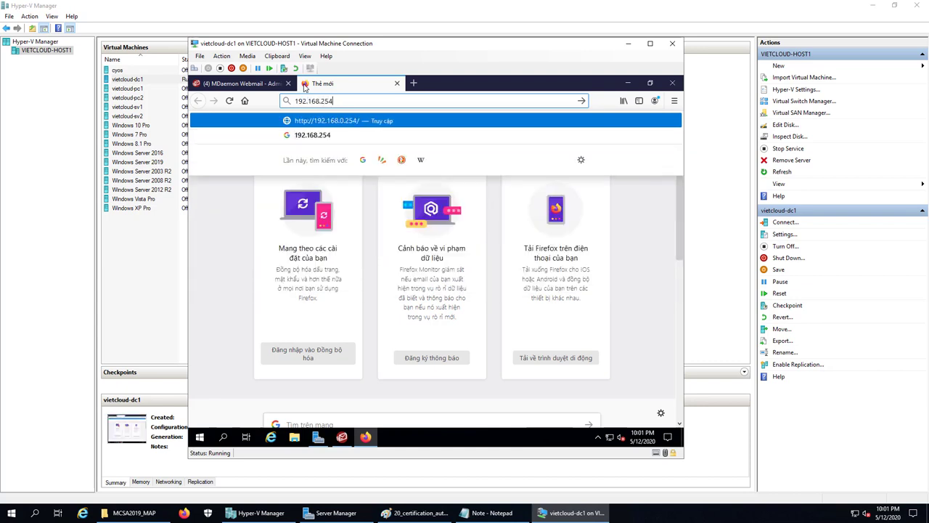
{"action": "type", "text": ".2"}
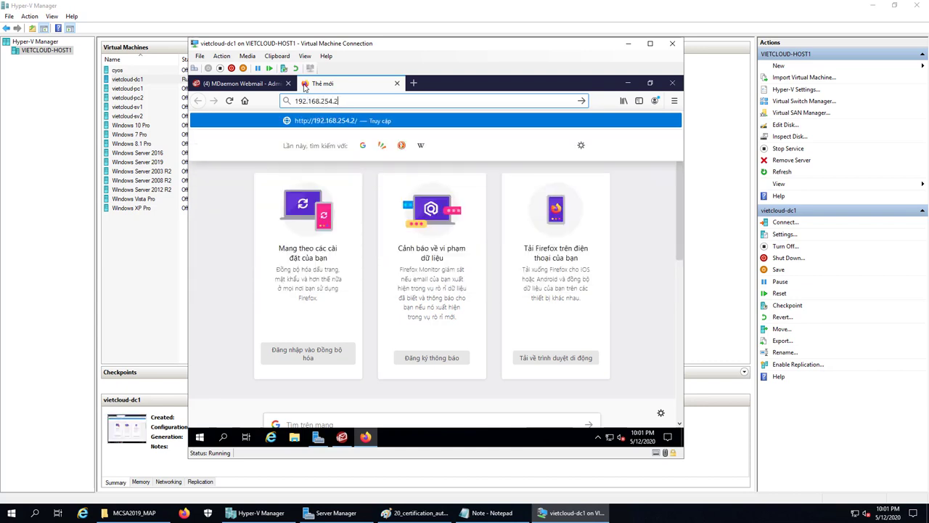
{"action": "type", "text": "01:3000"}
{"action": "key", "text": "Return"}
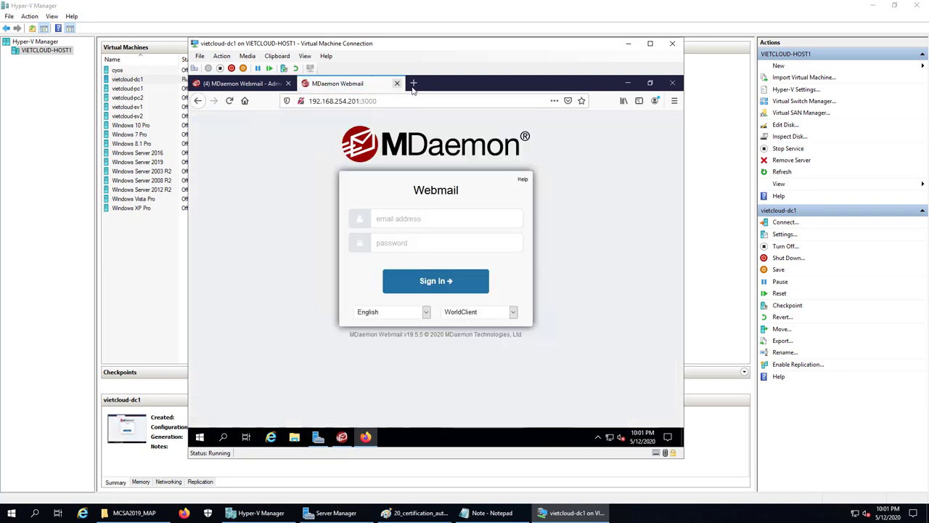
Try mail.vietcloud.vn:3000 in another tab, which isn't found, then minimize Firefox
{"action": "left_click", "coordinate": [413, 83]}
{"action": "type", "text": "mail"}
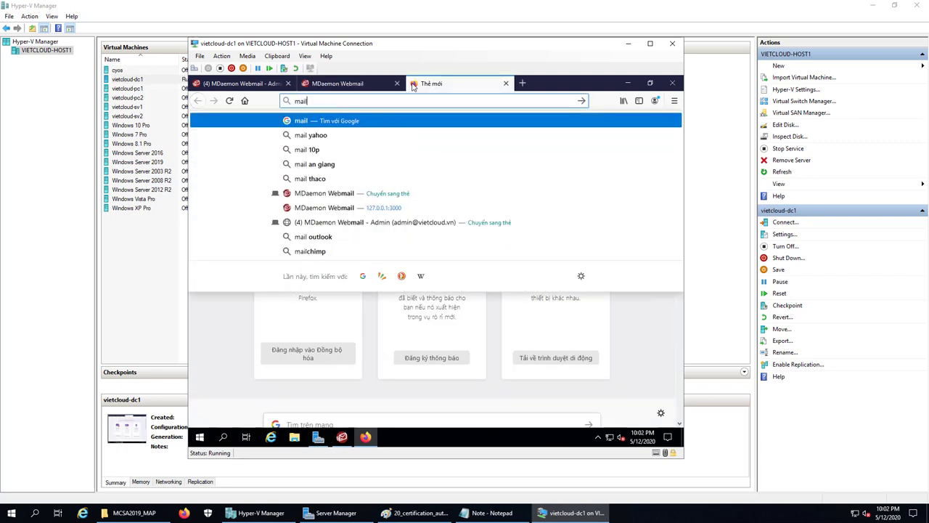
{"action": "type", "text": ".vietcloud.vn"}
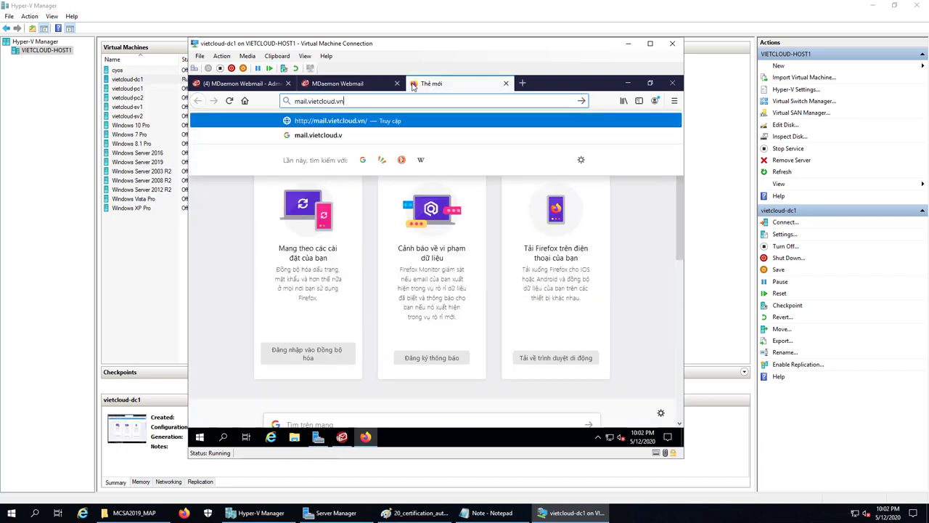
{"action": "type", "text": ":3000"}
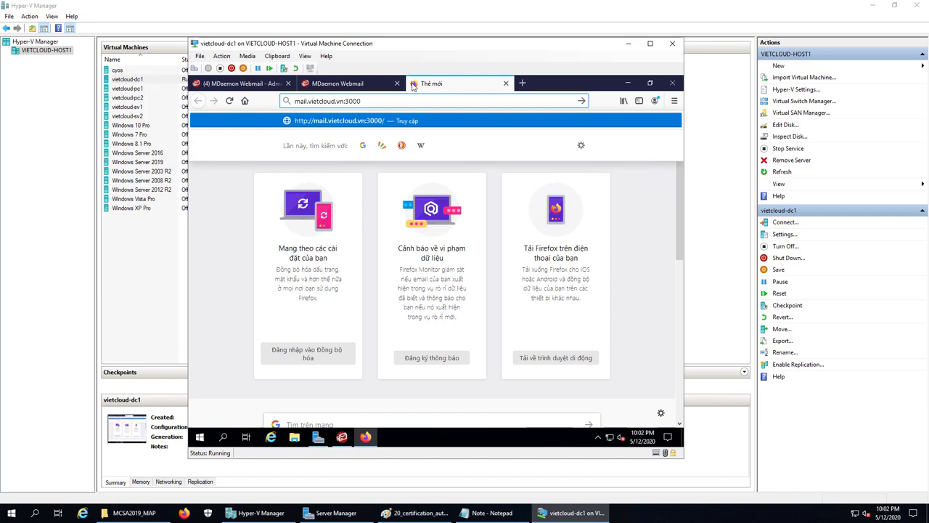
{"action": "key", "text": "Return"}
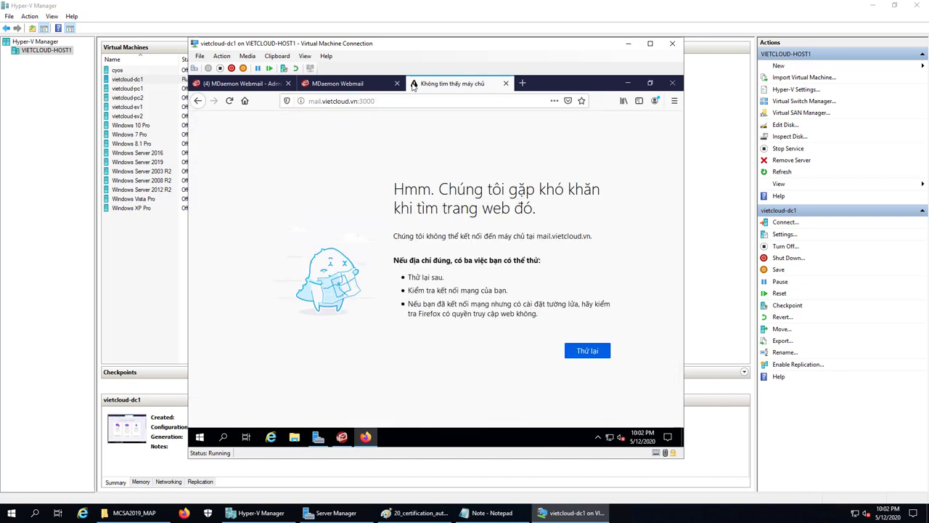
{"action": "left_click", "coordinate": [629, 83]}
Open DNS Manager from Server Manager and display the vietcloud.vn forward lookup zone
{"action": "left_click", "coordinate": [320, 436]}
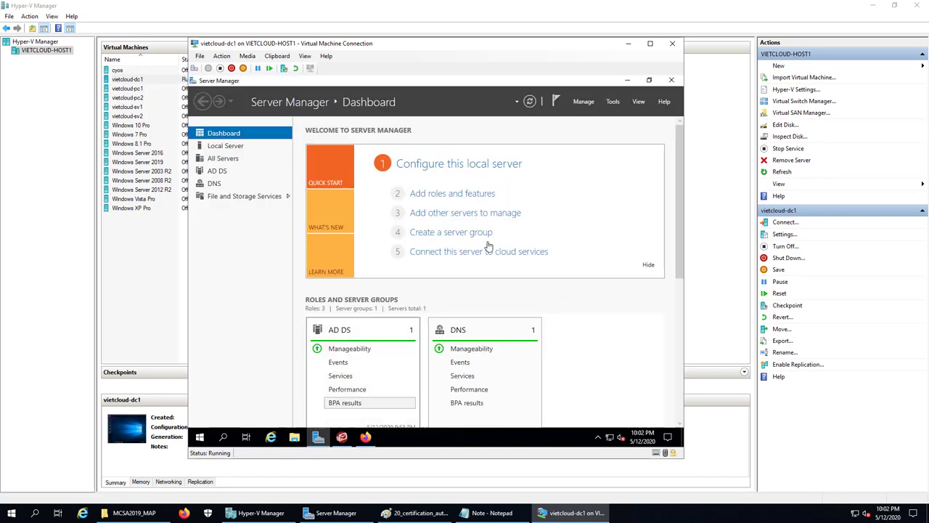
{"action": "left_click", "coordinate": [610, 103]}
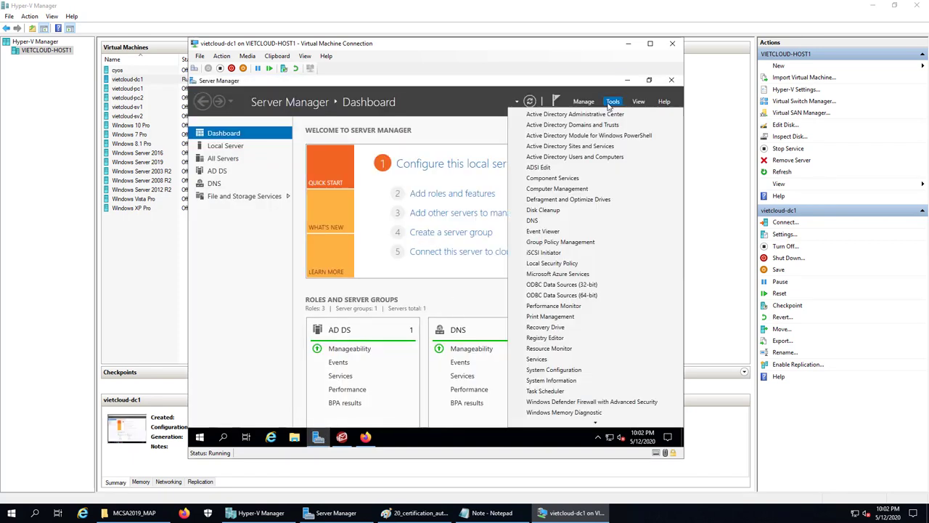
{"action": "left_click", "coordinate": [563, 223]}
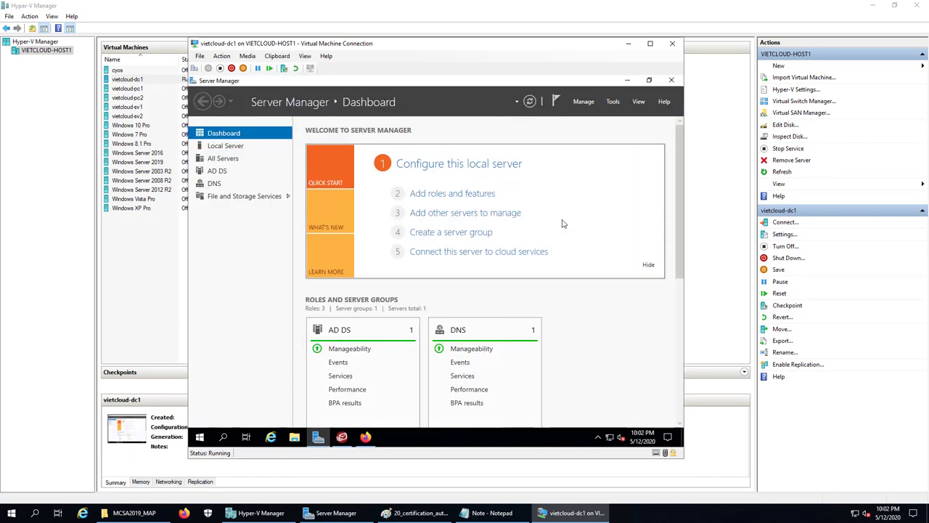
{"action": "left_click", "coordinate": [254, 136]}
{"action": "double_click", "coordinate": [255, 138]}
{"action": "double_click", "coordinate": [244, 152]}
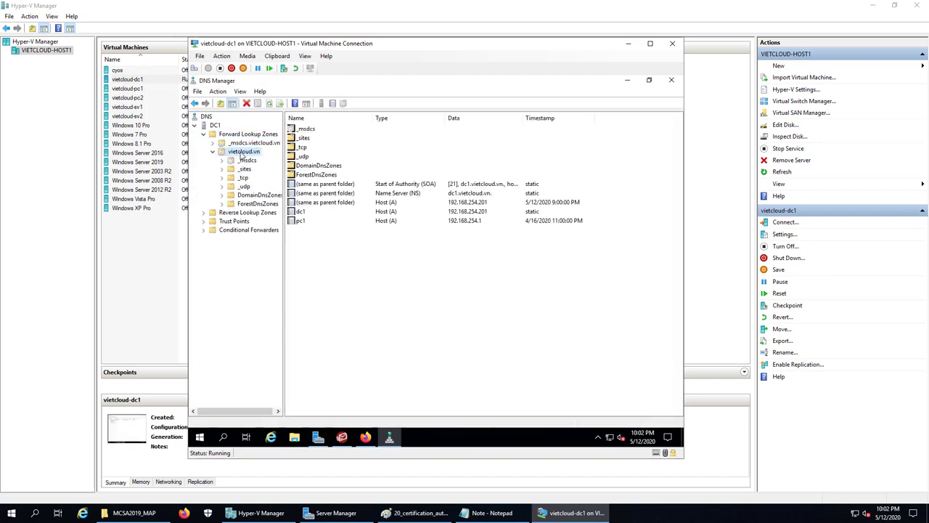
Create a CNAME record 'mail' targeting dc1.vietcloud.vn, then close DNS Manager
{"action": "right_click", "coordinate": [332, 258]}
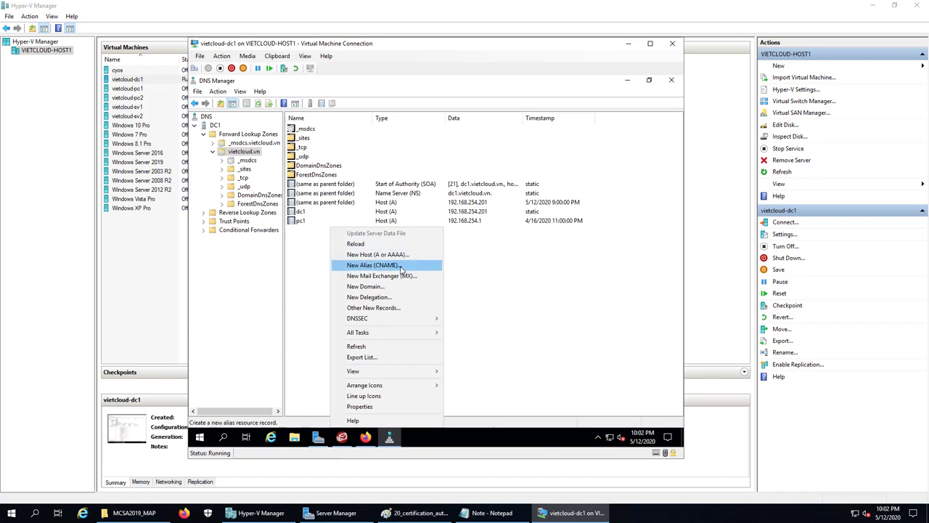
{"action": "left_click", "coordinate": [373, 265]}
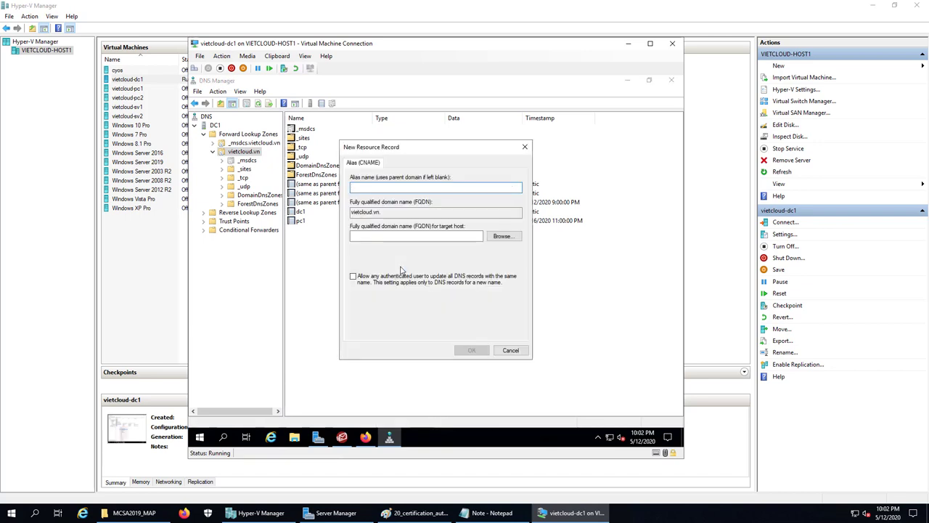
{"action": "type", "text": "mail"}
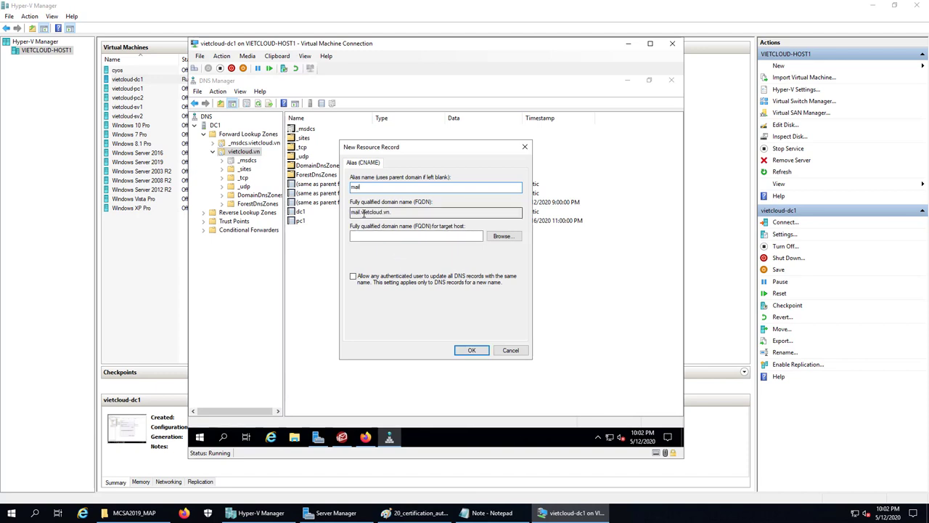
{"action": "left_click", "coordinate": [502, 236]}
{"action": "double_click", "coordinate": [367, 224]}
{"action": "double_click", "coordinate": [385, 226]}
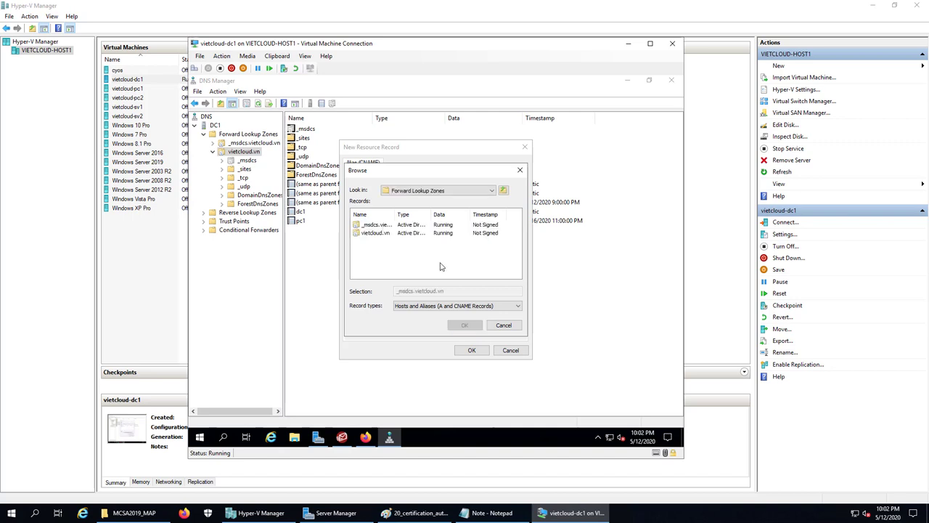
{"action": "double_click", "coordinate": [375, 233]}
{"action": "left_click_drag", "start_coordinate": [515, 255], "coordinate": [515, 265]}
{"action": "left_click", "coordinate": [365, 266]}
{"action": "left_click", "coordinate": [465, 325]}
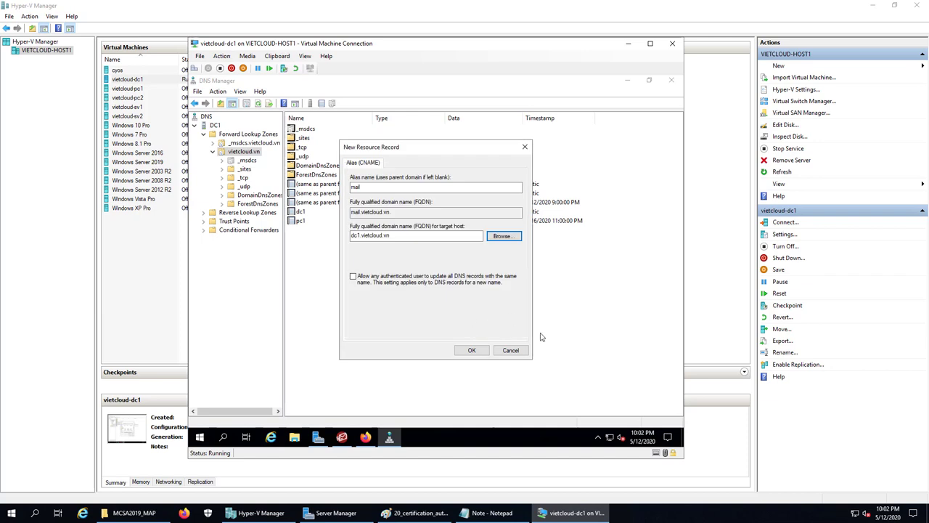
{"action": "left_click", "coordinate": [472, 351]}
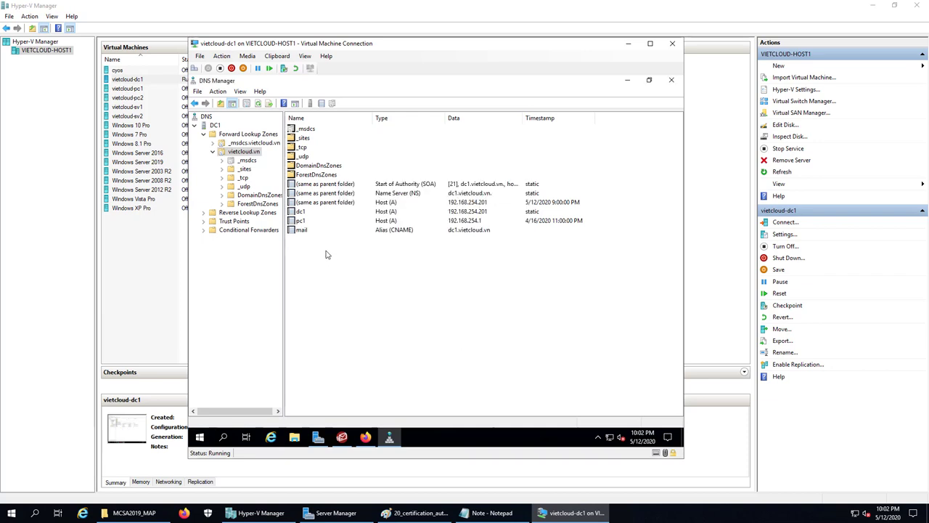
{"action": "left_click", "coordinate": [672, 80]}
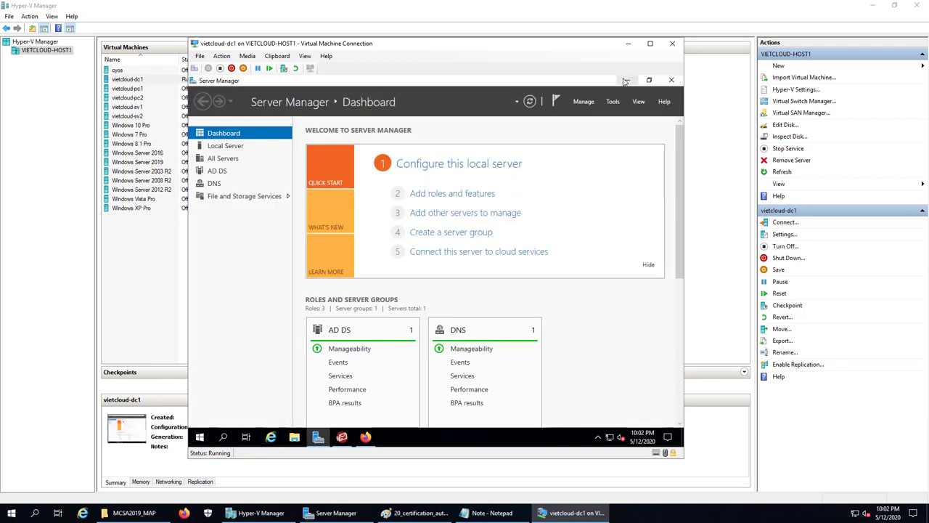
Reload mail.vietcloud.vn:3000 in Firefox so the webmail sign-in page loads, then minimize the browser
{"action": "left_click", "coordinate": [628, 80]}
{"action": "left_click", "coordinate": [366, 438]}
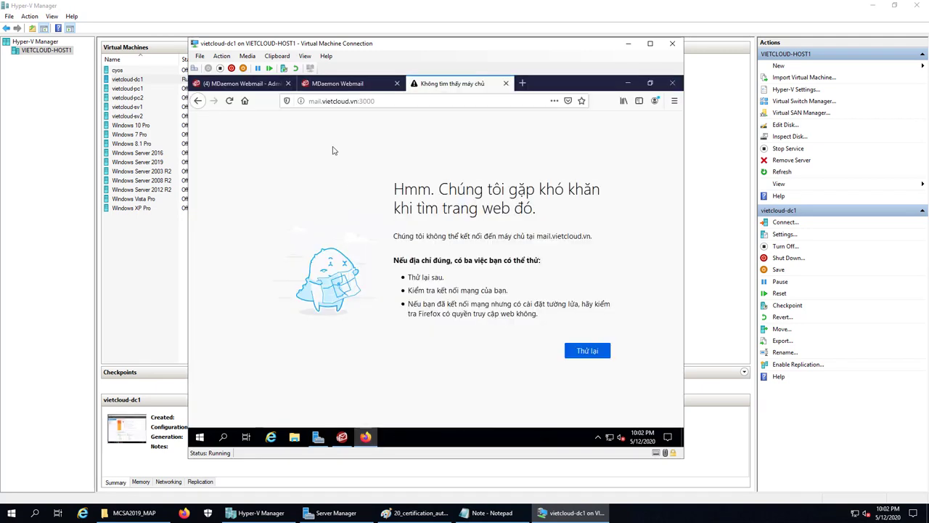
{"action": "left_click", "coordinate": [412, 101]}
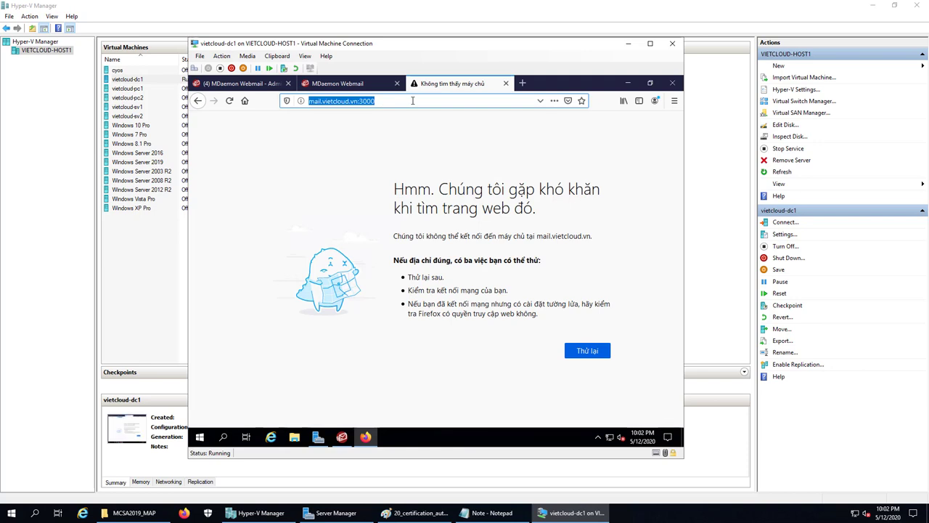
{"action": "key", "text": "Return"}
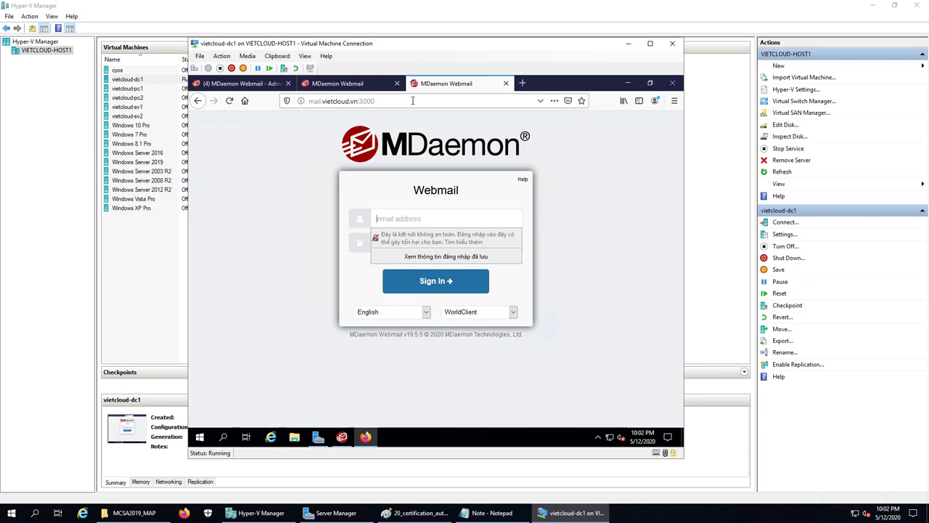
{"action": "left_click", "coordinate": [408, 102]}
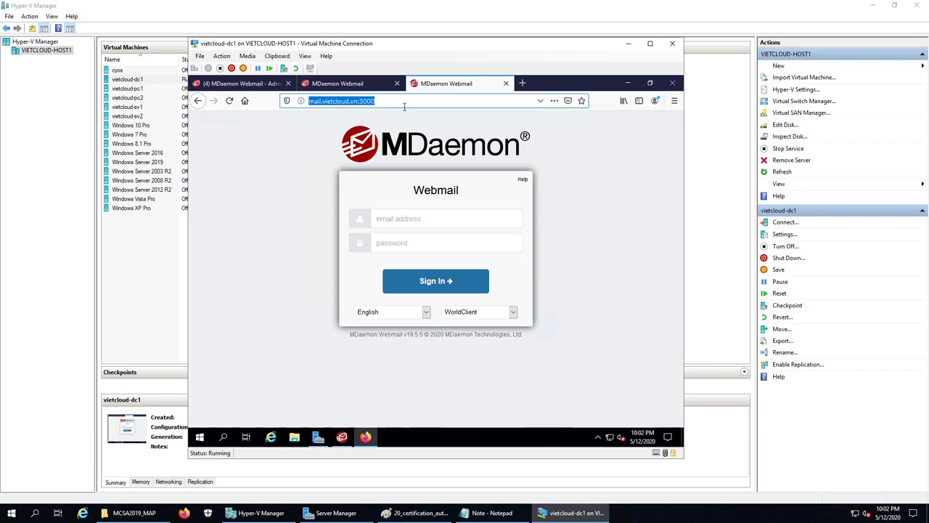
{"action": "left_click", "coordinate": [324, 101]}
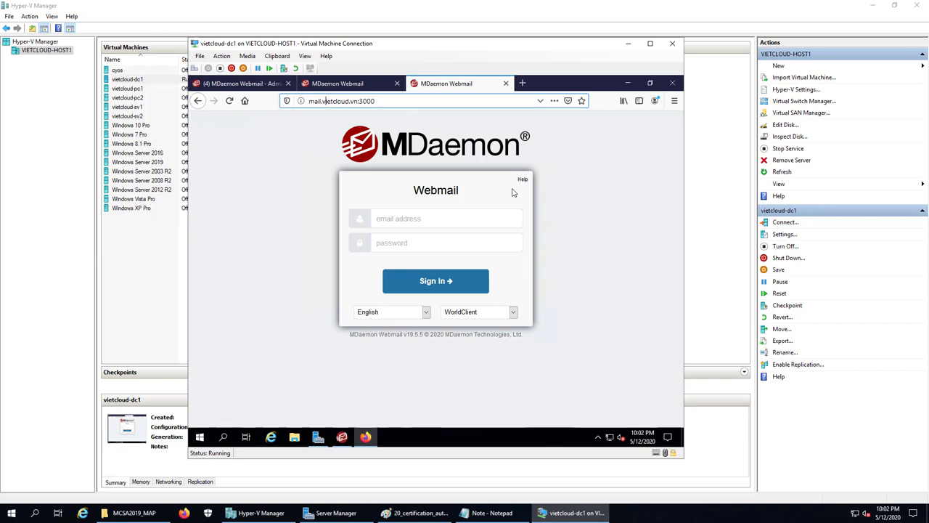
{"action": "left_click", "coordinate": [628, 83]}
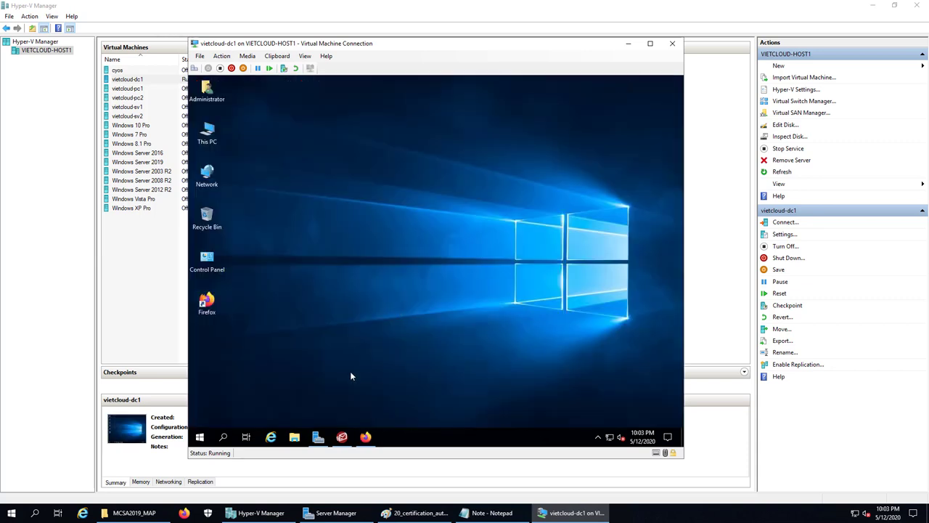
Open Active Directory Users and Computers to the SAIGON user list
{"action": "left_click", "coordinate": [320, 437]}
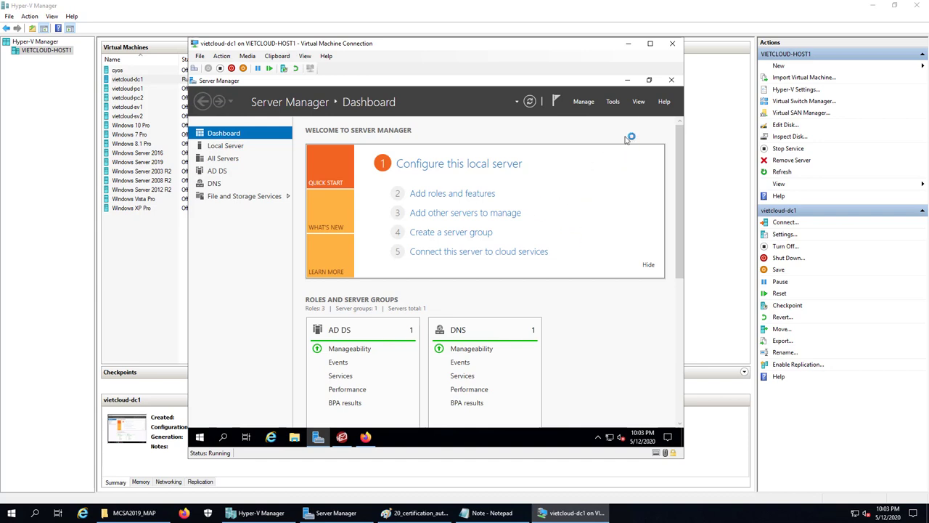
{"action": "left_click", "coordinate": [613, 101]}
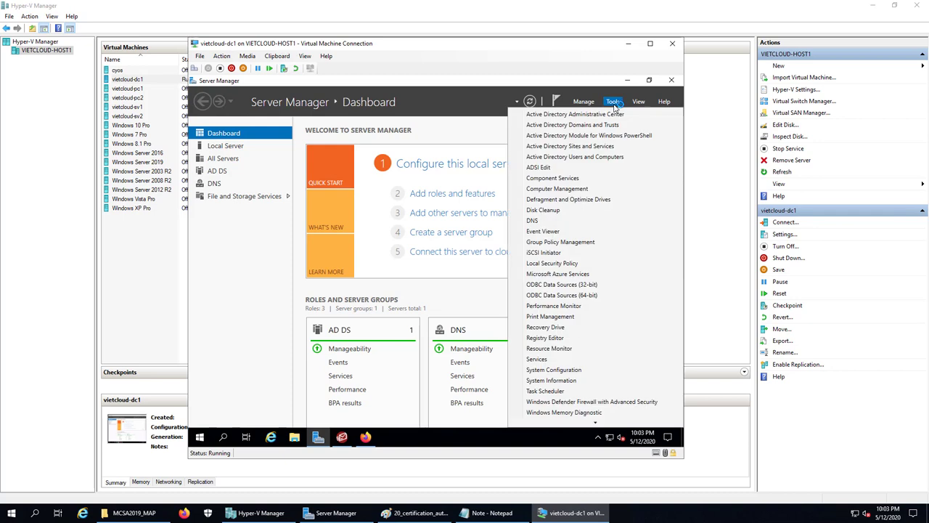
{"action": "left_click", "coordinate": [589, 159]}
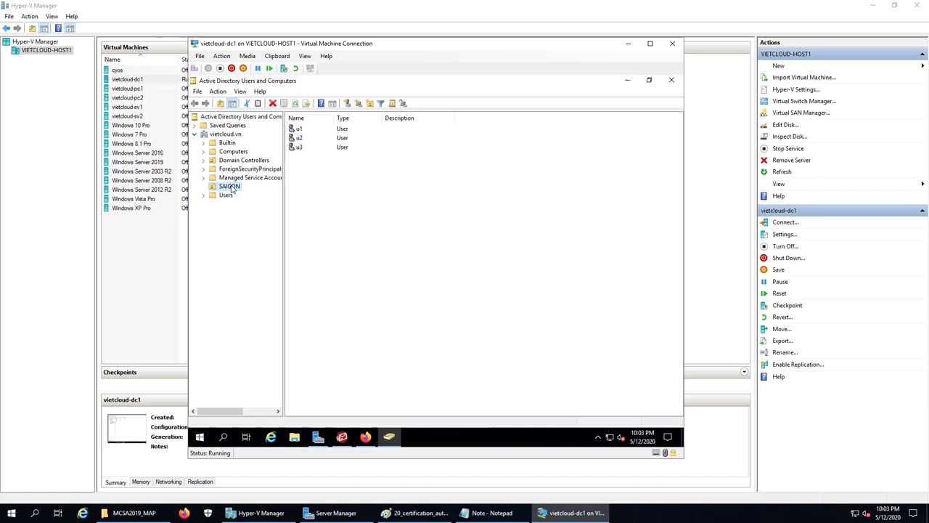
{"action": "left_click", "coordinate": [298, 133]}
Enter vietcloud.vn e-mail addresses in the Properties of users u1 and u2
{"action": "double_click", "coordinate": [297, 129]}
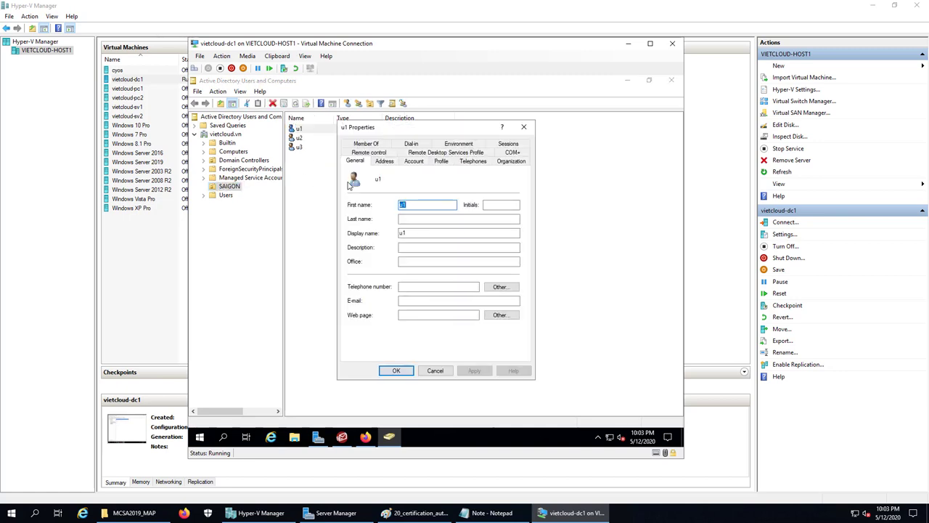
{"action": "left_click", "coordinate": [410, 301]}
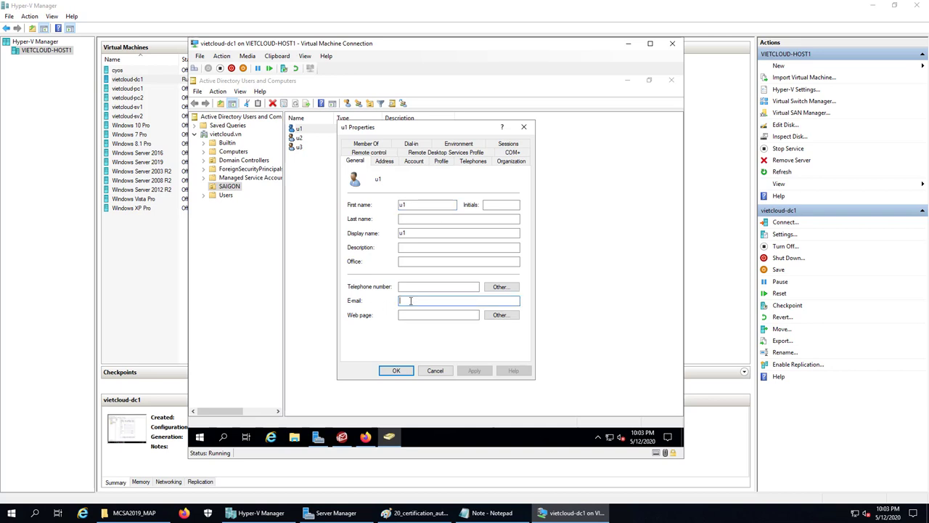
{"action": "double_click", "coordinate": [410, 301]}
{"action": "key", "text": "ctrl+c"}
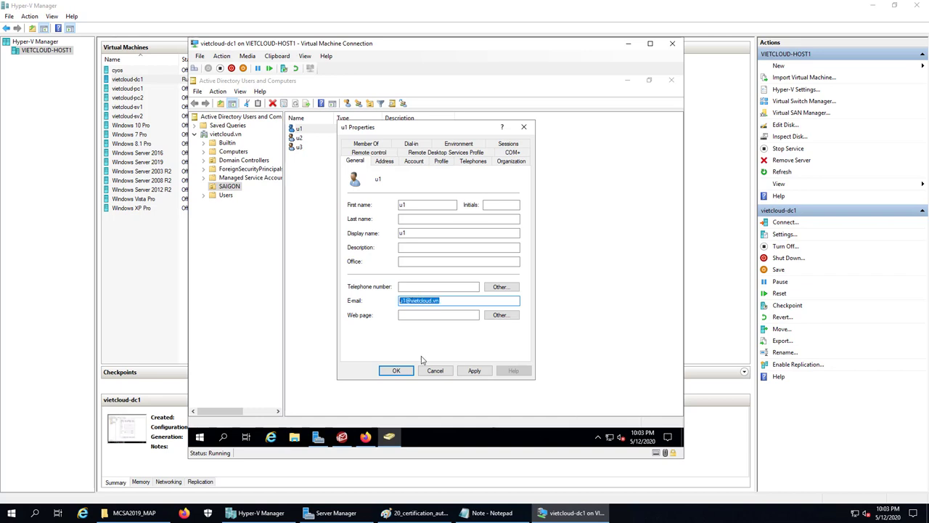
{"action": "left_click", "coordinate": [396, 371]}
{"action": "double_click", "coordinate": [297, 138]}
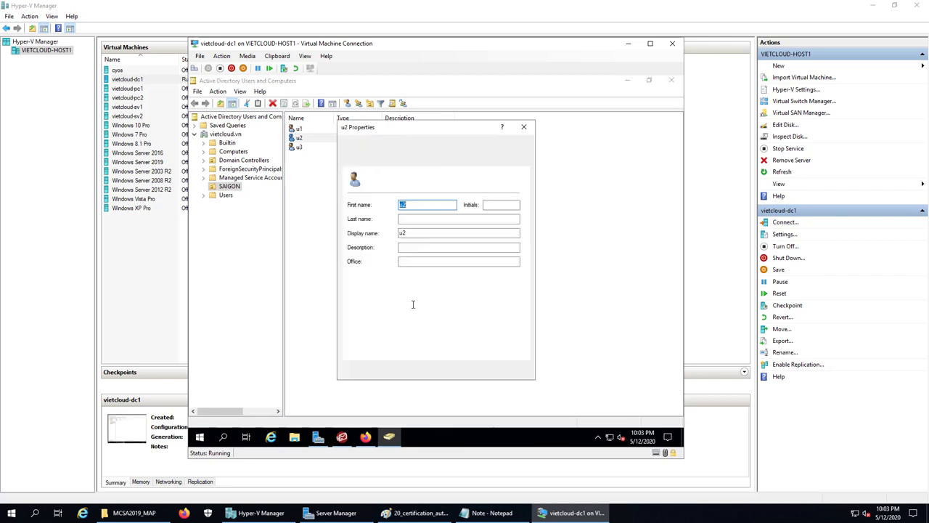
{"action": "left_click", "coordinate": [411, 300]}
{"action": "key", "text": "ctrl+v"}
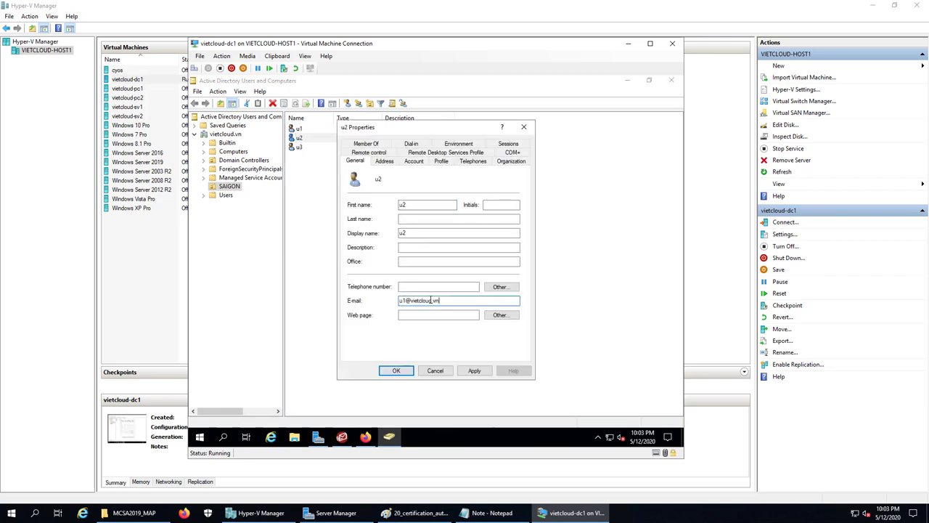
{"action": "left_click", "coordinate": [396, 371]}
Give u3 its e-mail address by editing the pasted one to user number 3, then minimize
{"action": "left_click", "coordinate": [300, 148]}
{"action": "double_click", "coordinate": [300, 148]}
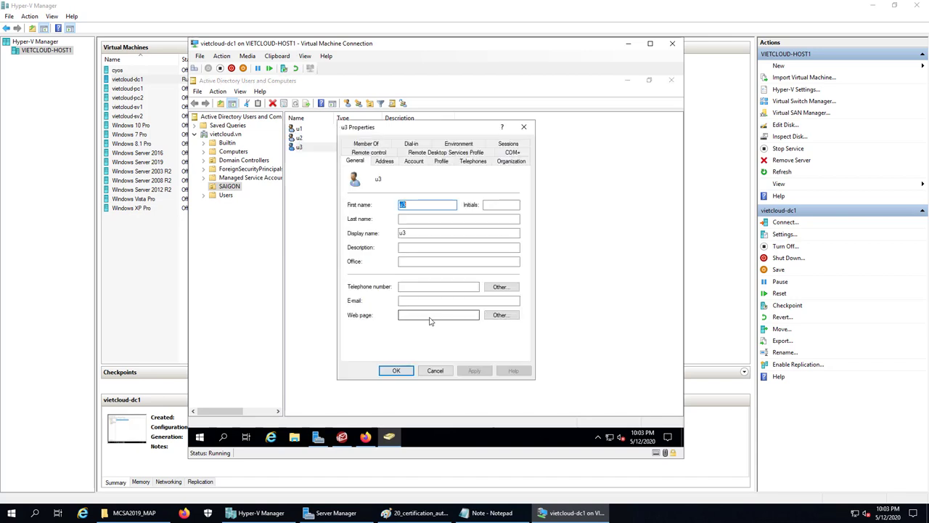
{"action": "left_click", "coordinate": [424, 301]}
{"action": "key", "text": "ctrl+v"}
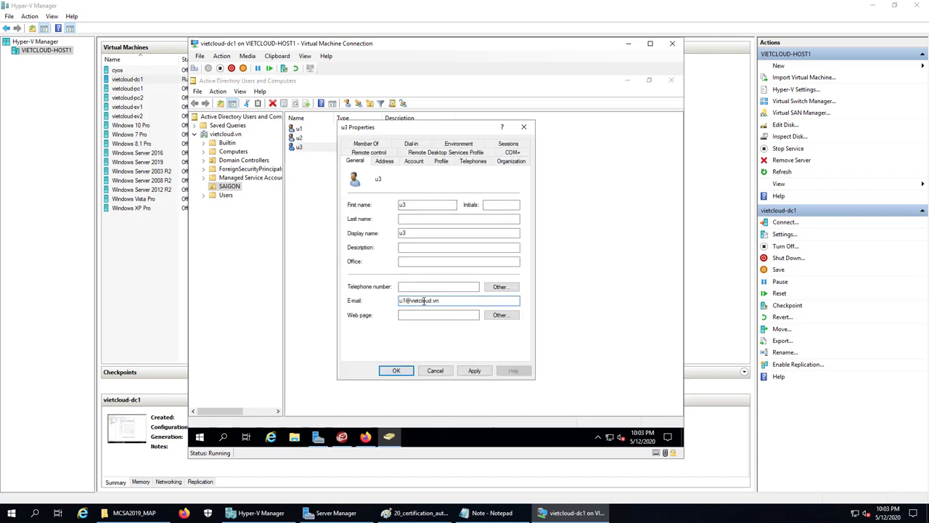
{"action": "key", "text": "BackSpace"}
{"action": "type", "text": "3"}
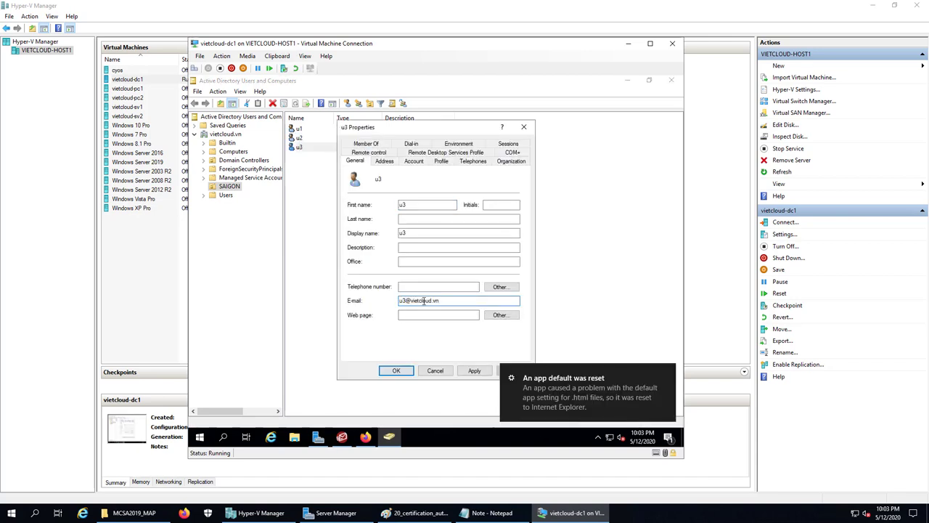
{"action": "left_click", "coordinate": [396, 371]}
{"action": "left_click", "coordinate": [388, 286]}
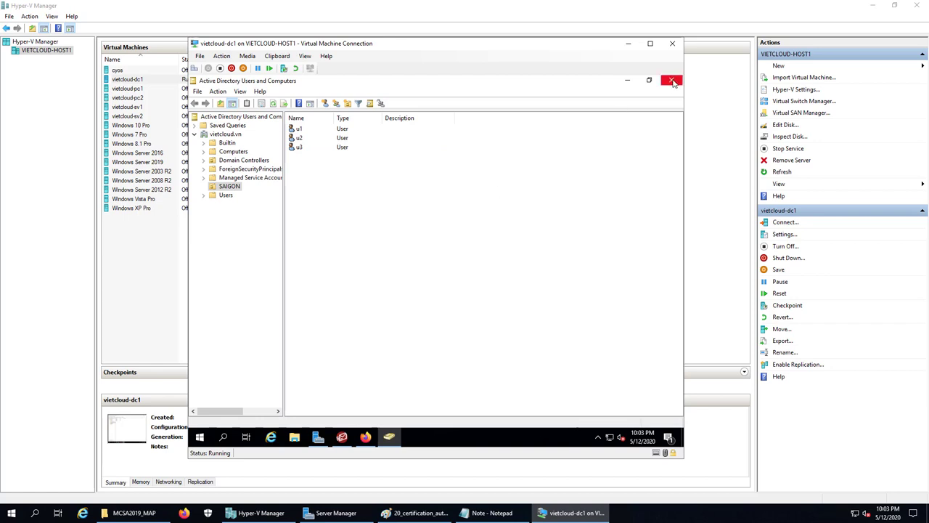
{"action": "left_click", "coordinate": [628, 79]}
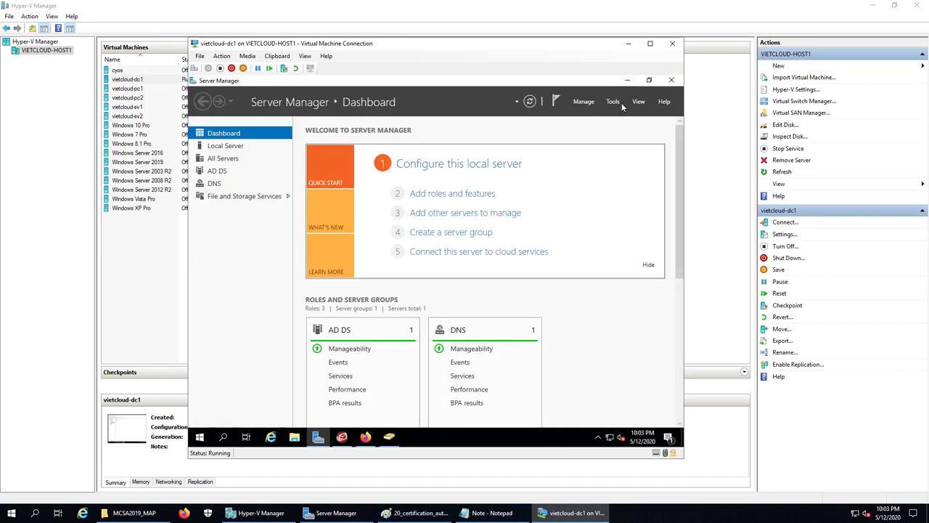
Check Account Manager shows only the admin account, then reach the Accounts importing options
{"action": "left_click", "coordinate": [628, 80]}
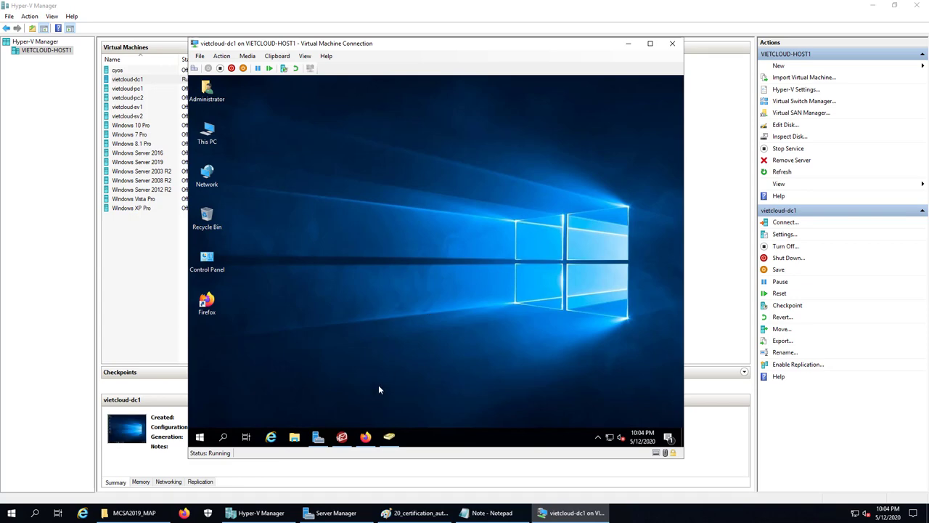
{"action": "left_click", "coordinate": [342, 437]}
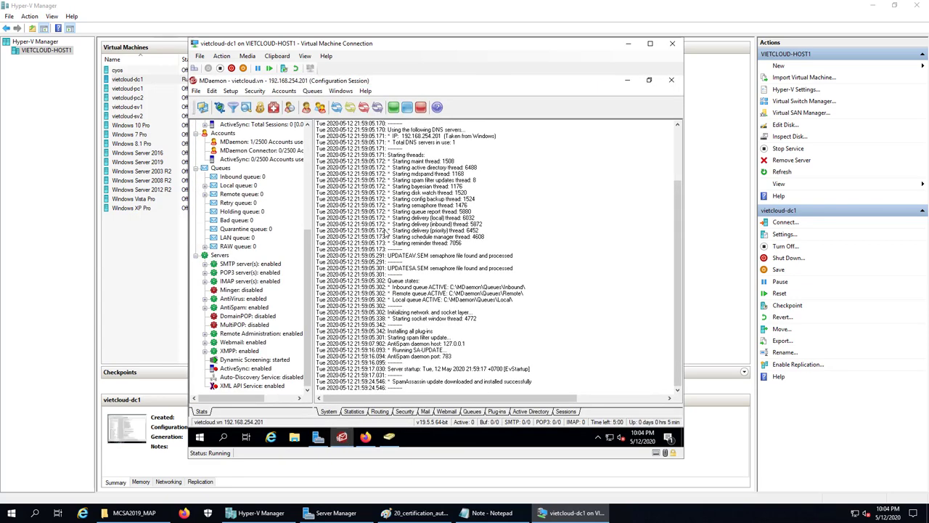
{"action": "left_click", "coordinate": [287, 92]}
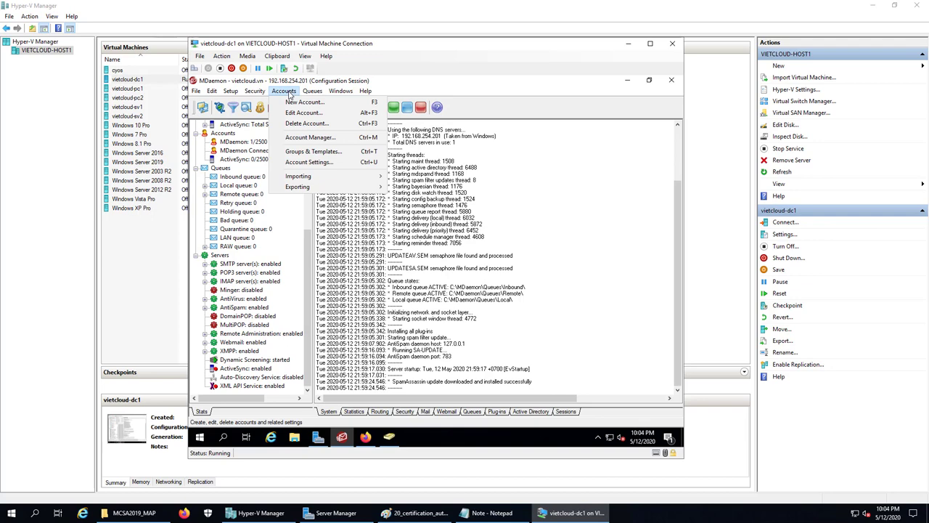
{"action": "left_click", "coordinate": [315, 138]}
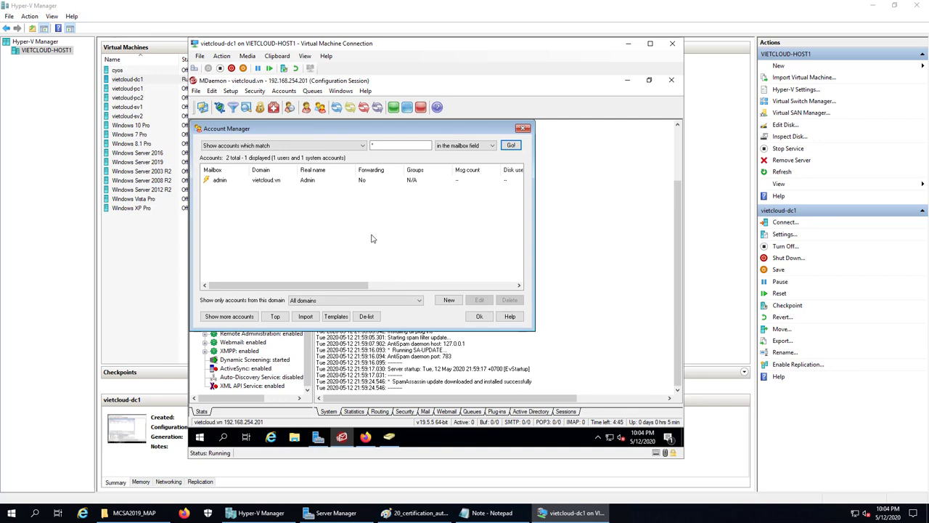
{"action": "left_click", "coordinate": [524, 130]}
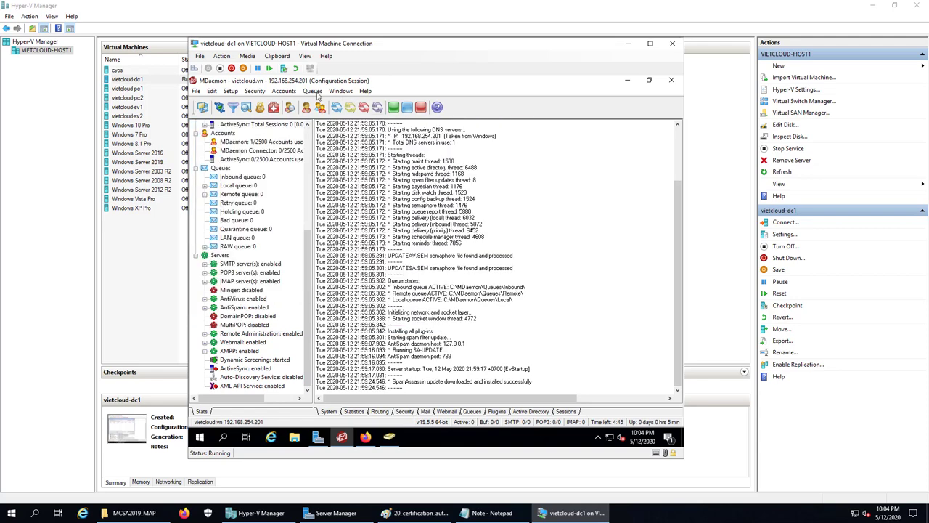
{"action": "left_click", "coordinate": [290, 93]}
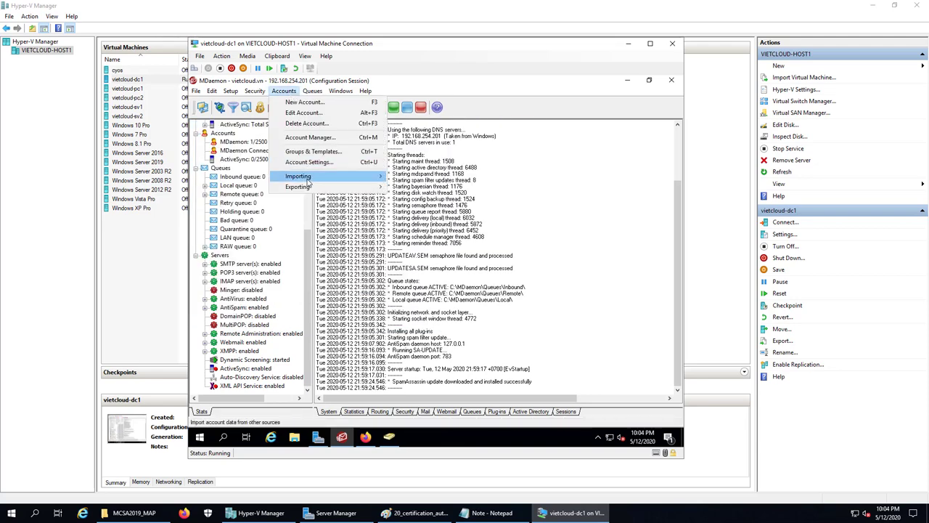
{"action": "mouse_move", "coordinate": [307, 178]}
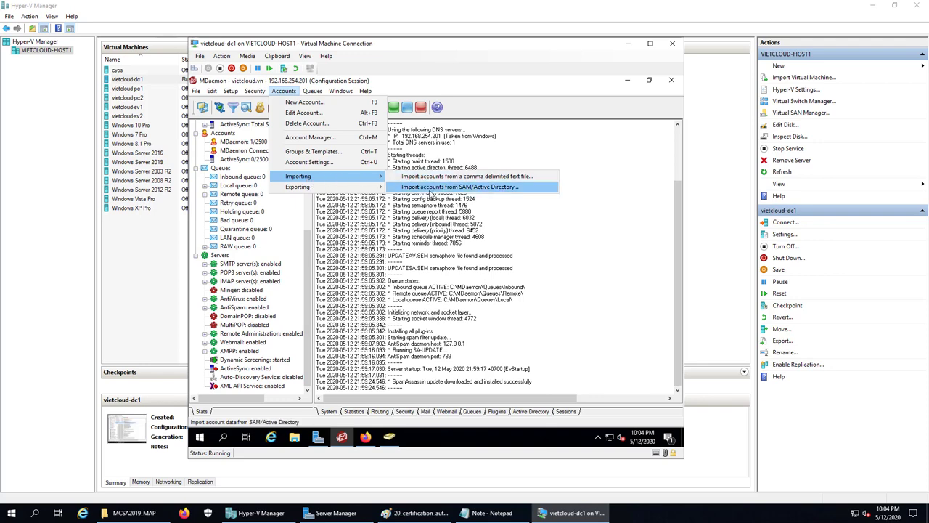
Import Windows accounts u1, u2 and u3 from SAM/Active Directory into vietcloud.vn and close the importer
{"action": "left_click", "coordinate": [507, 188]}
{"action": "left_click", "coordinate": [431, 252]}
{"action": "left_click", "coordinate": [431, 259]}
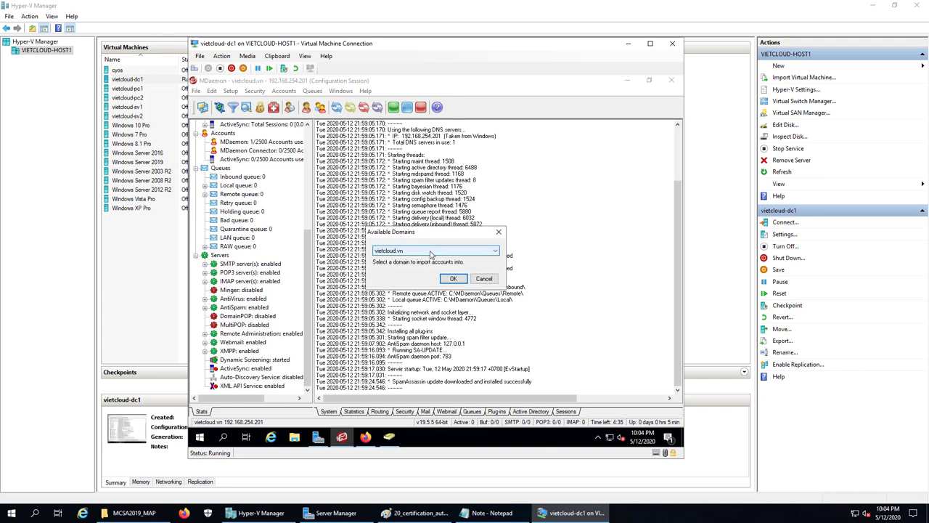
{"action": "left_click", "coordinate": [453, 279]}
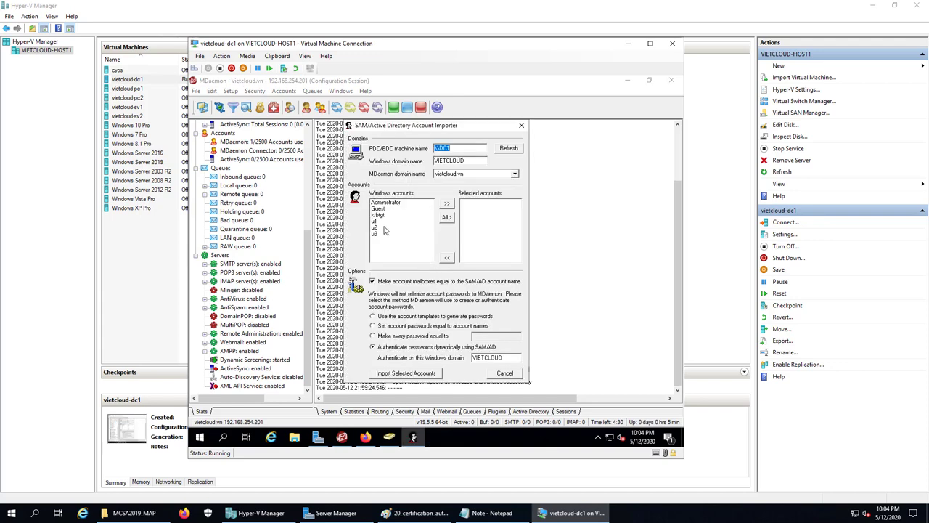
{"action": "left_click", "coordinate": [377, 221]}
{"action": "left_click_drag", "start_coordinate": [376, 231], "coordinate": [377, 240]}
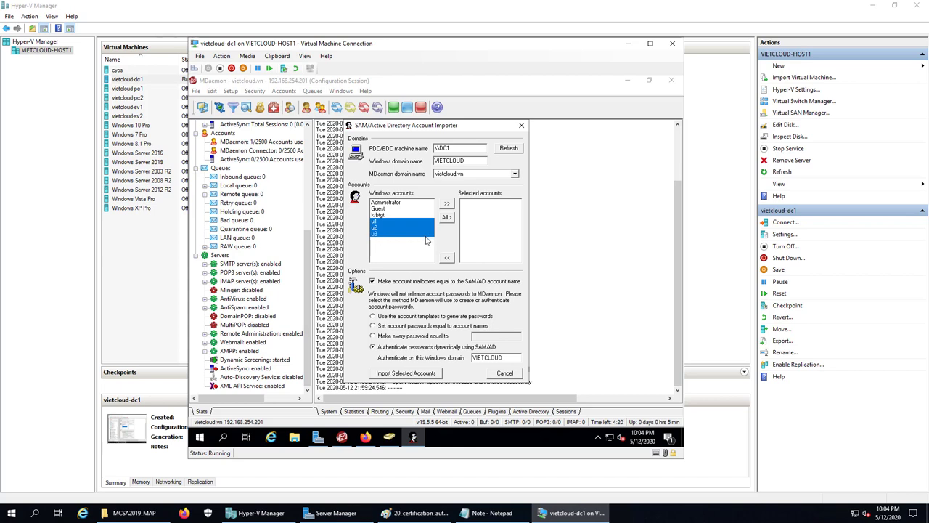
{"action": "left_click", "coordinate": [446, 204]}
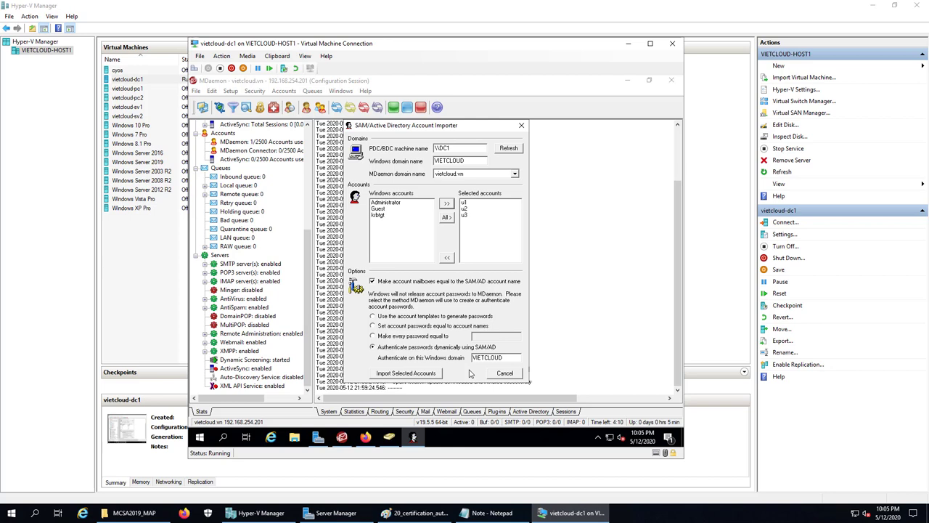
{"action": "left_click", "coordinate": [413, 374]}
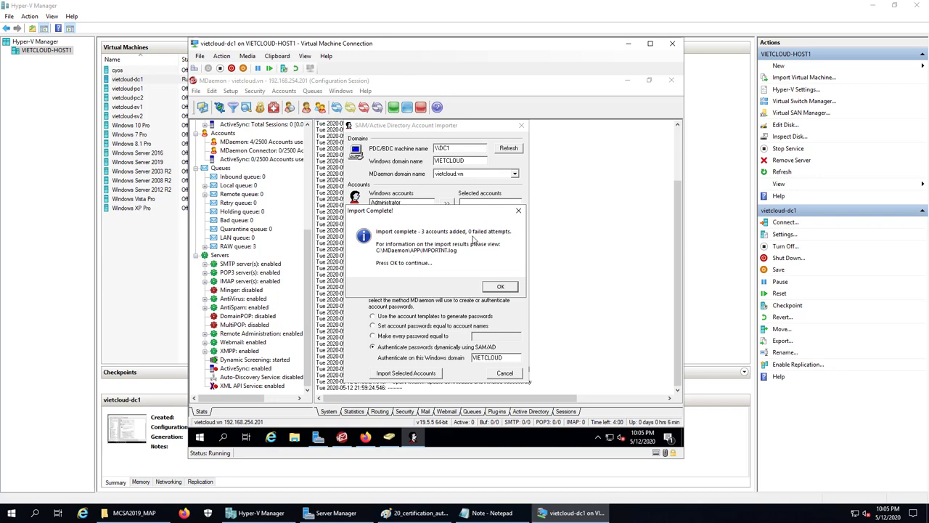
{"action": "left_click", "coordinate": [503, 287]}
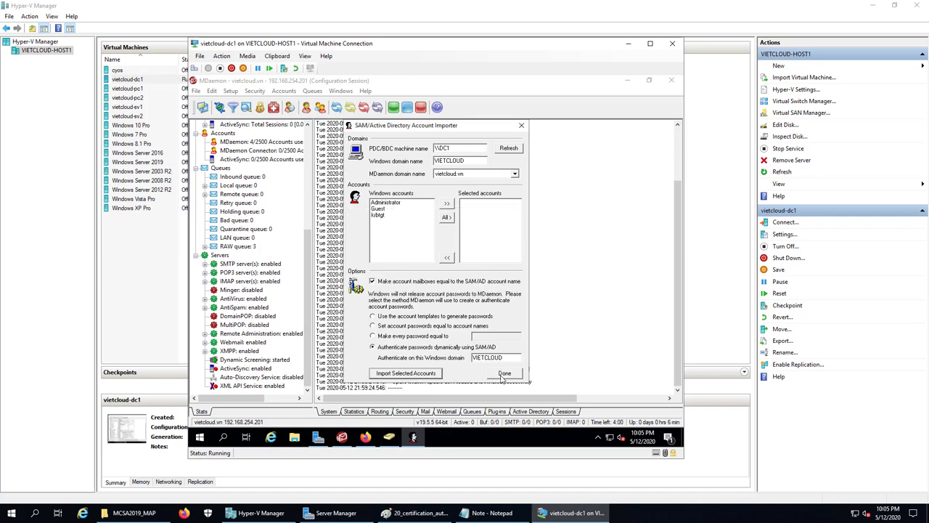
{"action": "left_click", "coordinate": [504, 374]}
Review the u1, u2 and u3 entries in Account Manager, then close the MDaemon console
{"action": "left_click", "coordinate": [285, 92]}
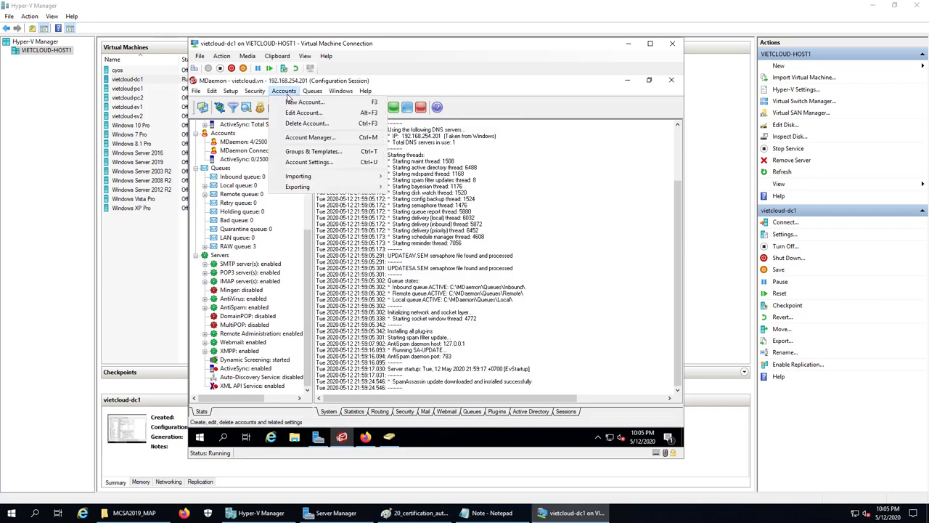
{"action": "left_click", "coordinate": [301, 138]}
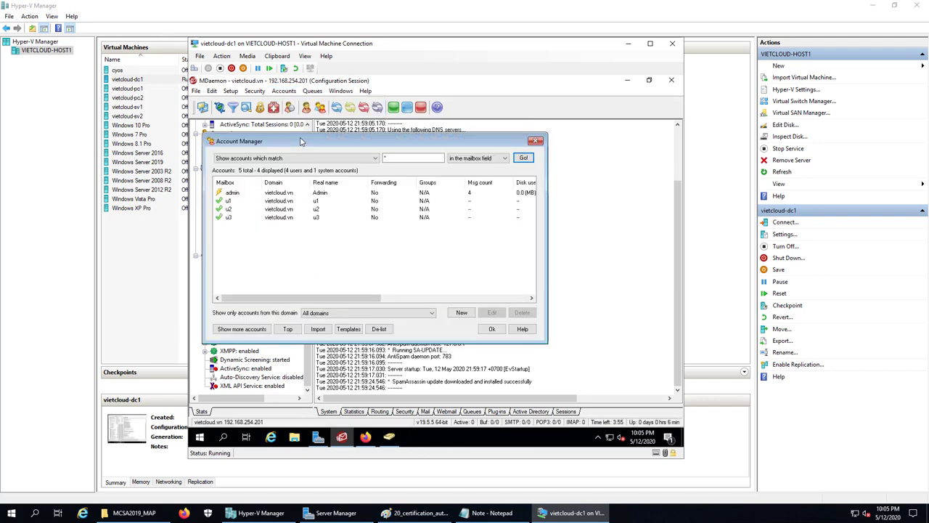
{"action": "left_click", "coordinate": [231, 209]}
{"action": "left_click", "coordinate": [229, 202]}
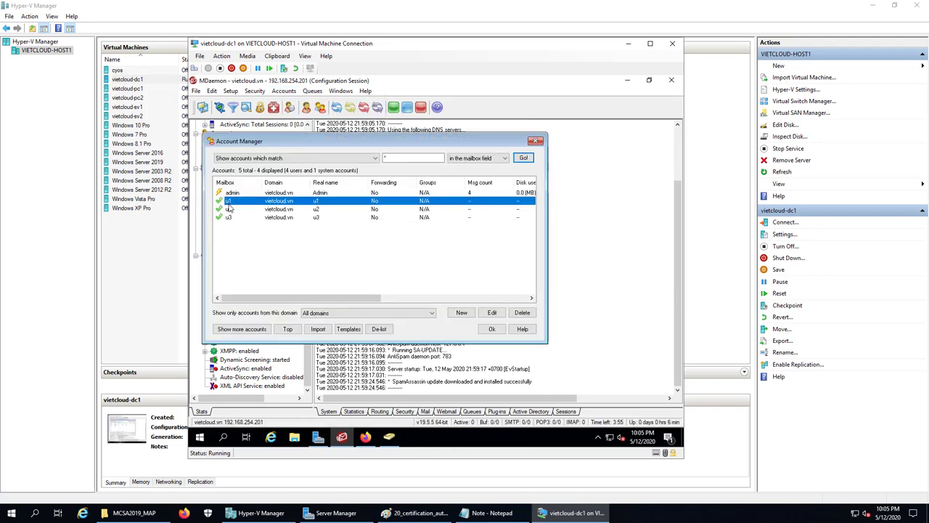
{"action": "left_click", "coordinate": [233, 218]}
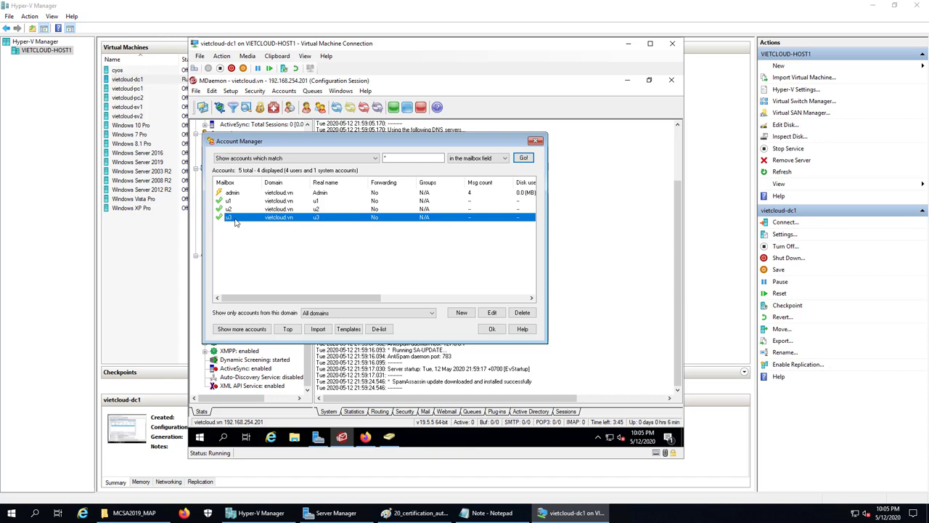
{"action": "left_click", "coordinate": [244, 201]}
{"action": "left_click", "coordinate": [237, 210]}
{"action": "left_click", "coordinate": [231, 219]}
{"action": "left_click", "coordinate": [490, 330]}
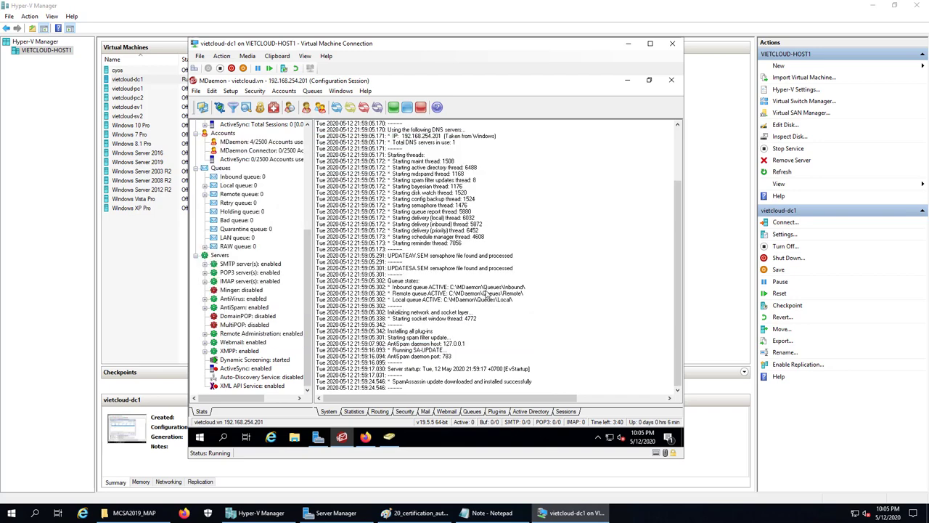
{"action": "left_click", "coordinate": [670, 81]}
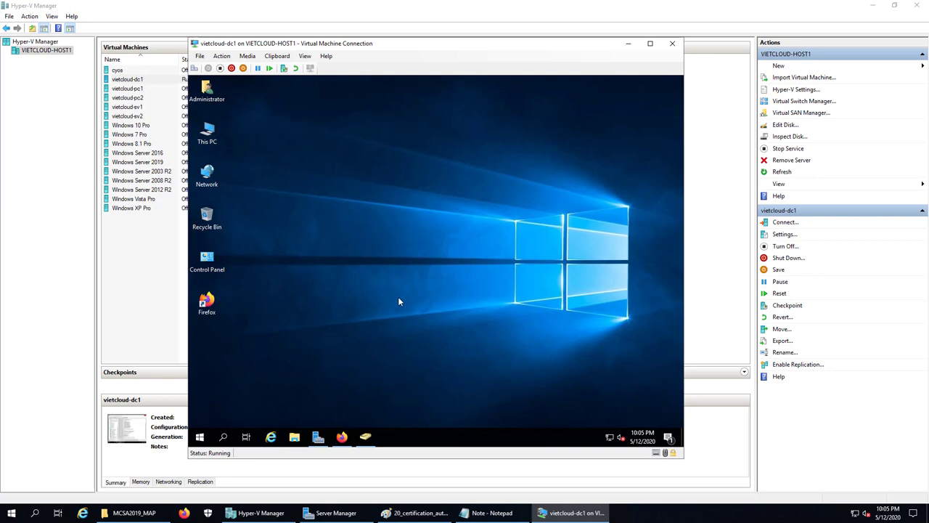
Close Firefox's two Webmail tabs on dc1 and minimize the dc1 console window
{"action": "left_click", "coordinate": [342, 436]}
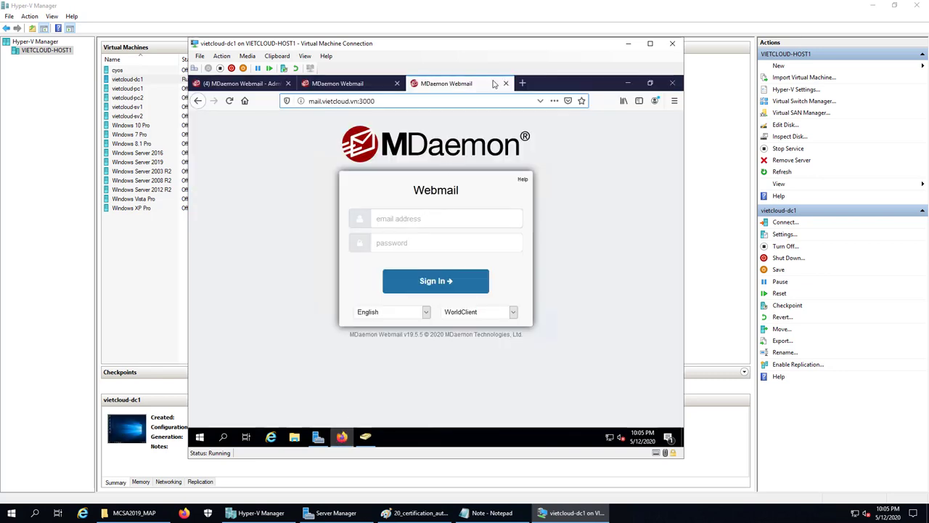
{"action": "left_click", "coordinate": [506, 83]}
{"action": "left_click", "coordinate": [396, 83]}
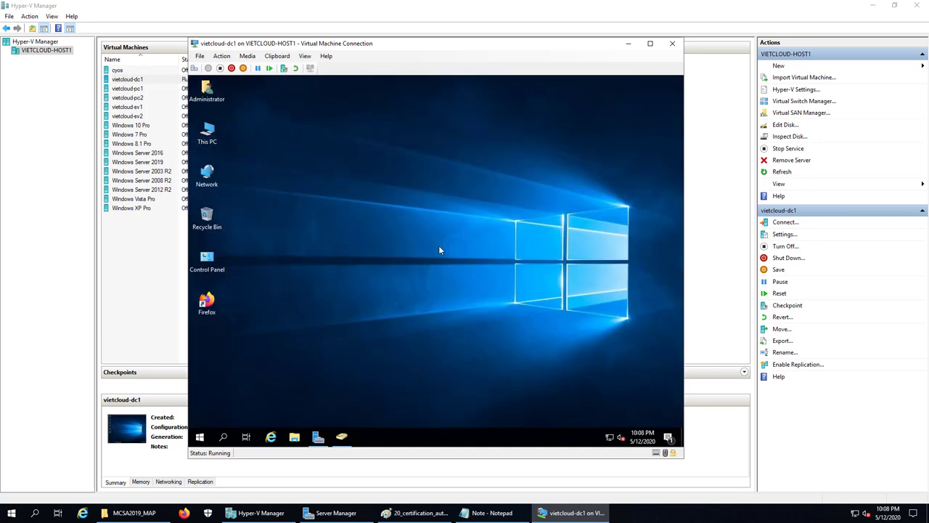
{"action": "left_click", "coordinate": [629, 44]}
Highlight the Office 2019 part of the task notes, then revert vietcloud-pc1 to its checkpoint
{"action": "left_click", "coordinate": [479, 513]}
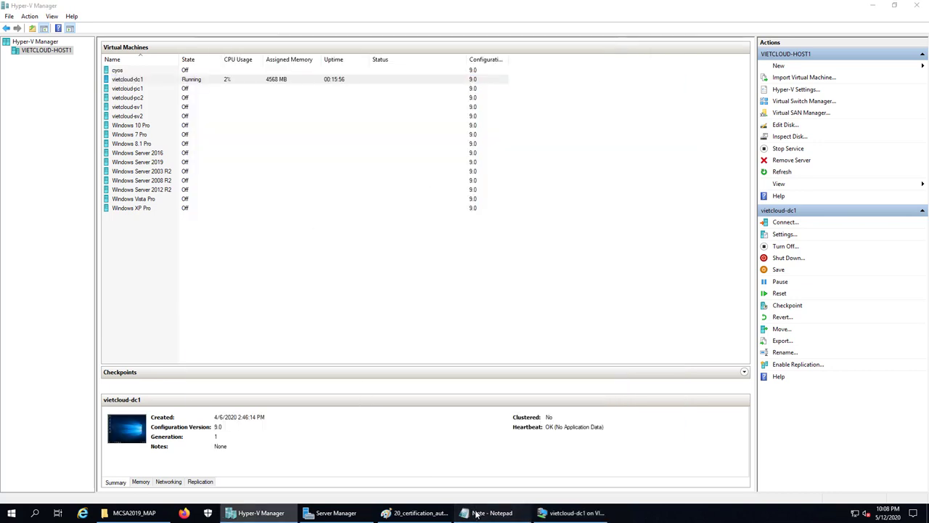
{"action": "left_click_drag", "start_coordinate": [322, 124], "coordinate": [493, 332]}
{"action": "left_click", "coordinate": [493, 512]}
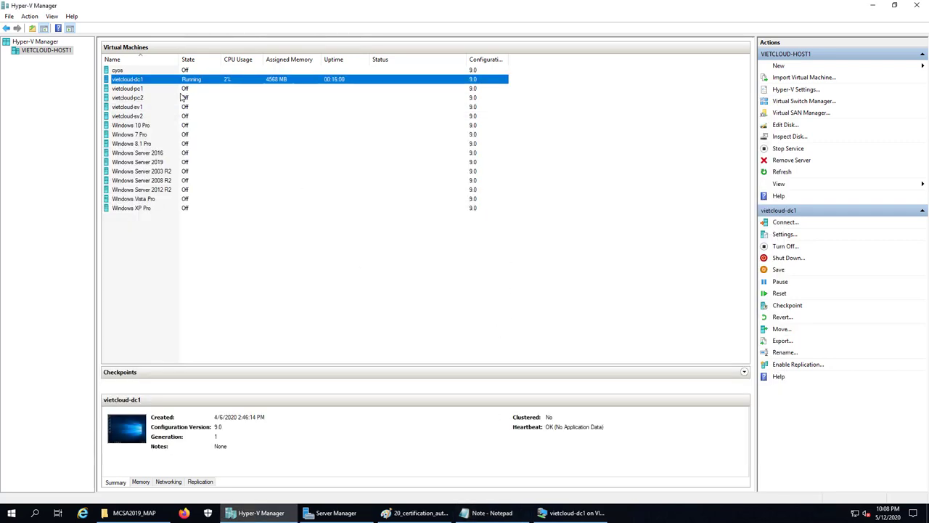
{"action": "left_click", "coordinate": [135, 88]}
{"action": "right_click", "coordinate": [135, 88]}
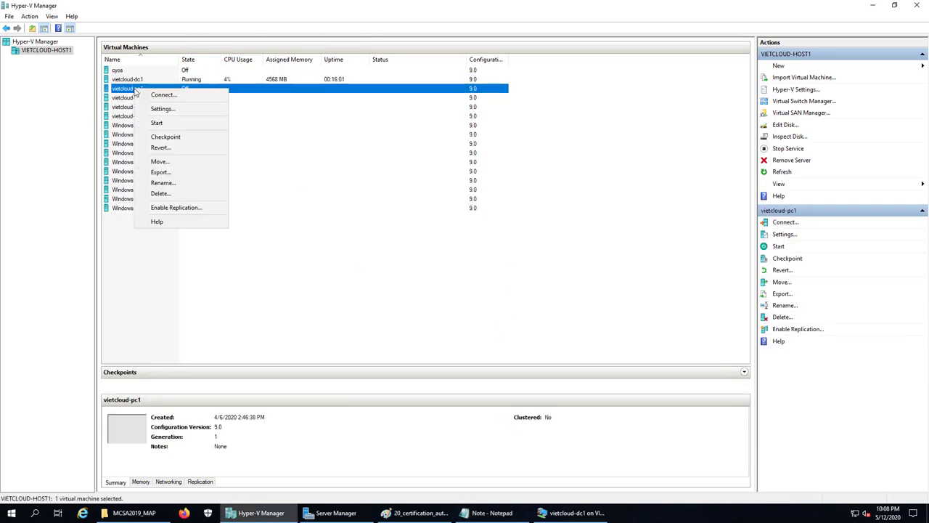
{"action": "left_click", "coordinate": [149, 147]}
{"action": "left_click", "coordinate": [483, 259]}
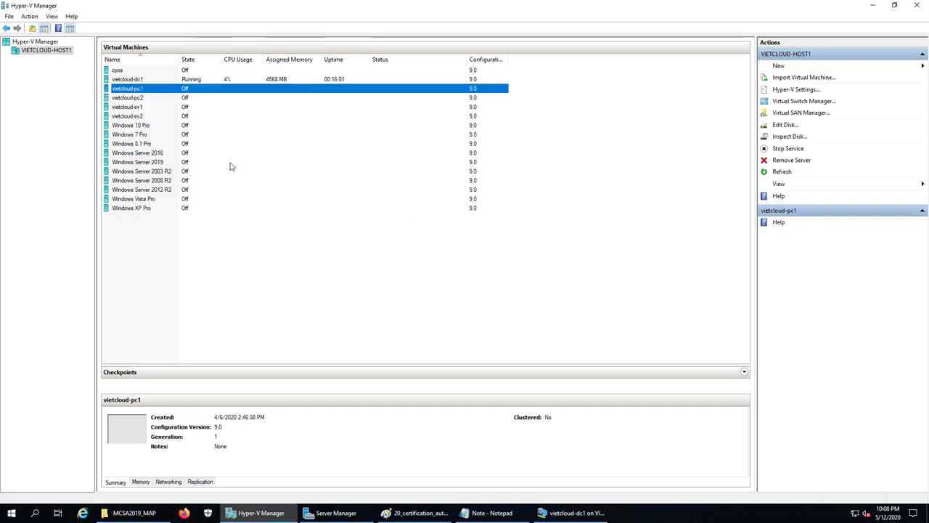
Start the vietcloud-pc1 virtual machine from its context menu
{"action": "right_click", "coordinate": [134, 90]}
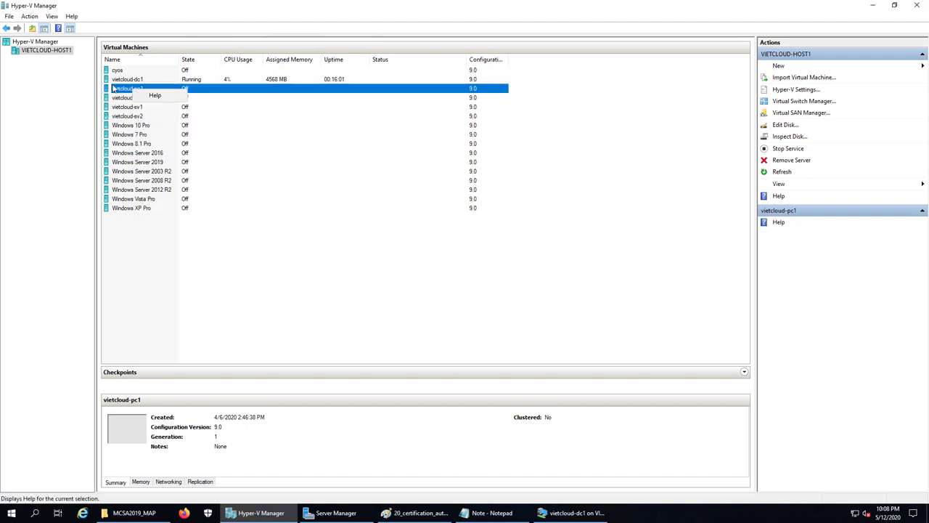
{"action": "key", "text": "Escape"}
{"action": "key", "text": "Down"}
{"action": "right_click", "coordinate": [128, 89]}
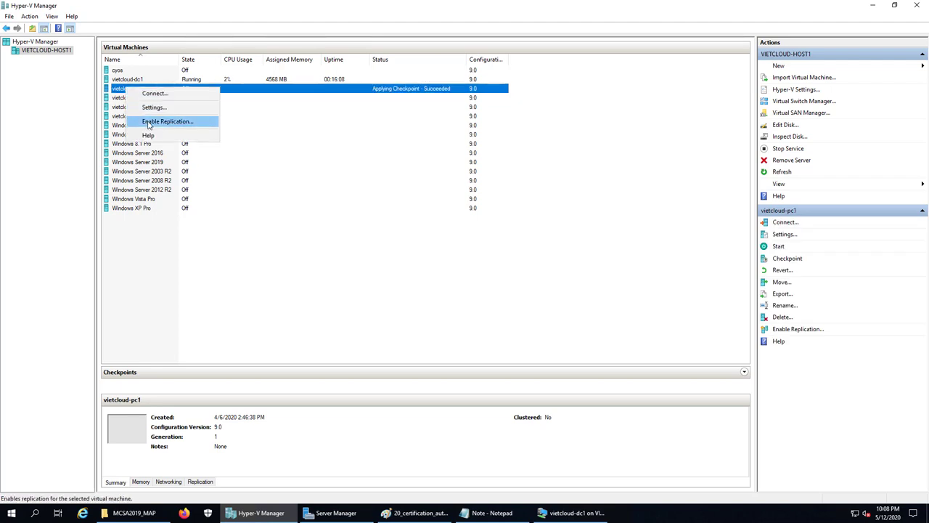
{"action": "left_click", "coordinate": [135, 152]}
{"action": "left_click", "coordinate": [134, 153]}
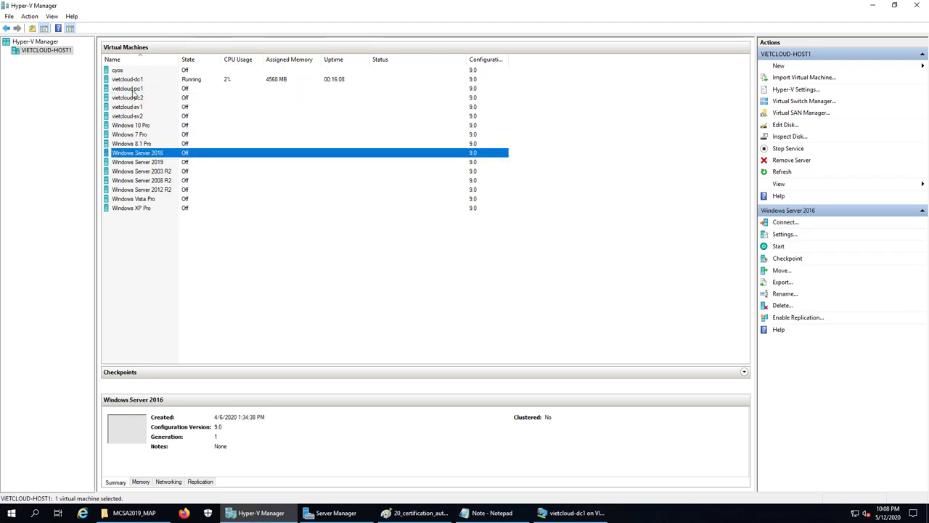
{"action": "right_click", "coordinate": [132, 88]}
{"action": "left_click", "coordinate": [156, 123]}
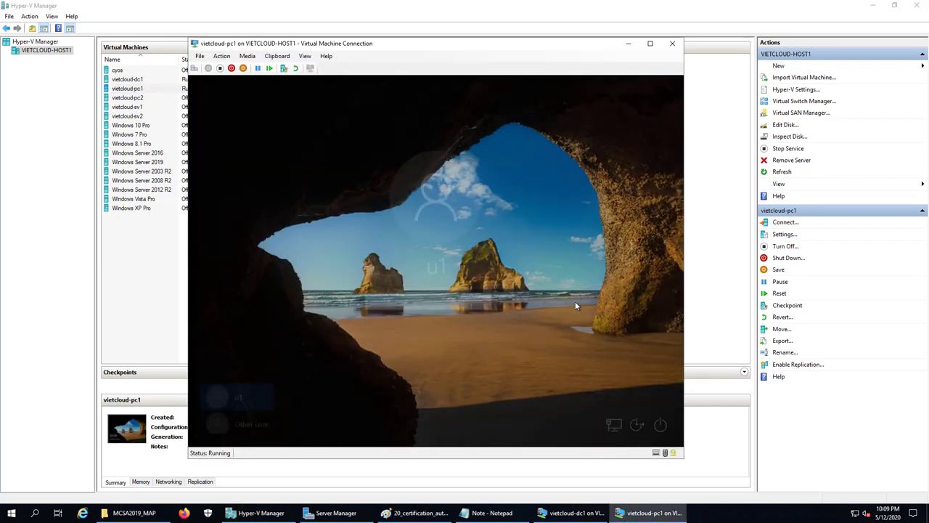
Sign in to pc1 as vietcloud\administrator with its password, then refresh the desktop
{"action": "left_click", "coordinate": [225, 423]}
{"action": "type", "text": "vietcloud"}
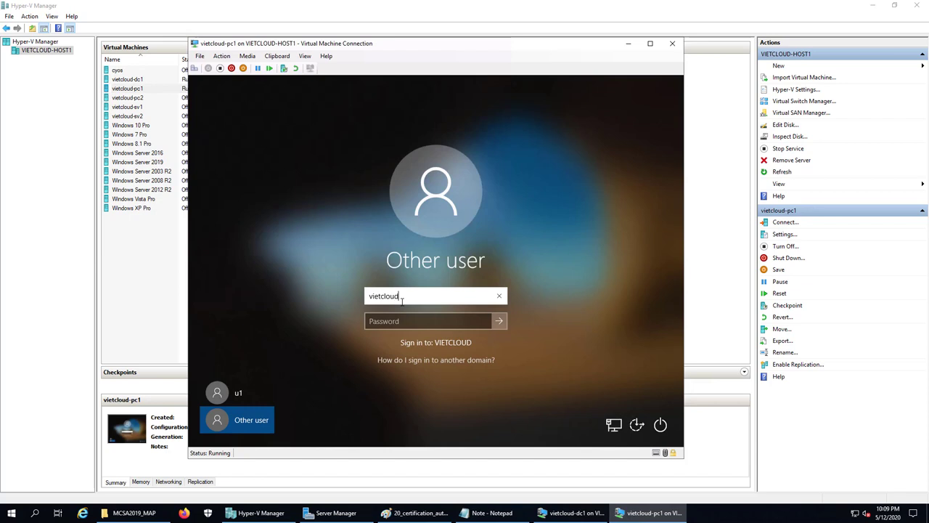
{"action": "type", "text": "\\administrator"}
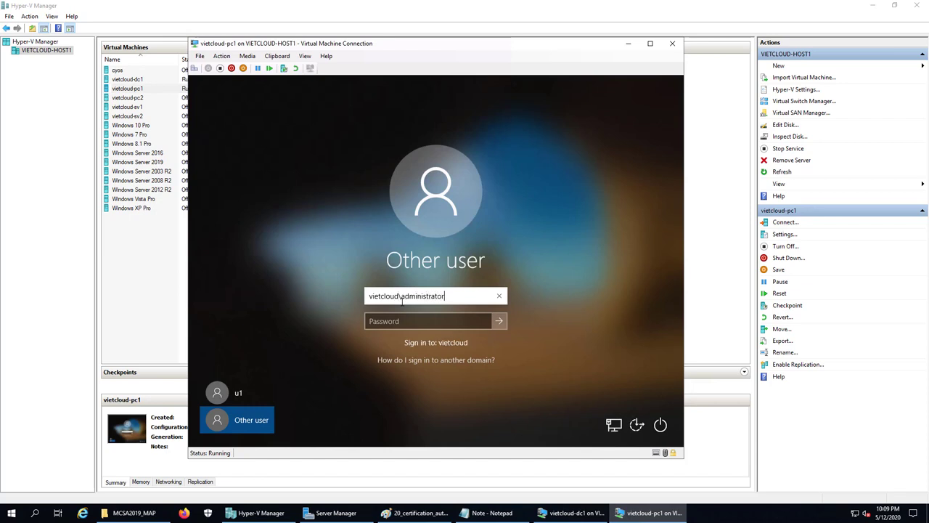
{"action": "key", "text": "Tab"}
{"action": "type", "text": "Vietcloud@1"}
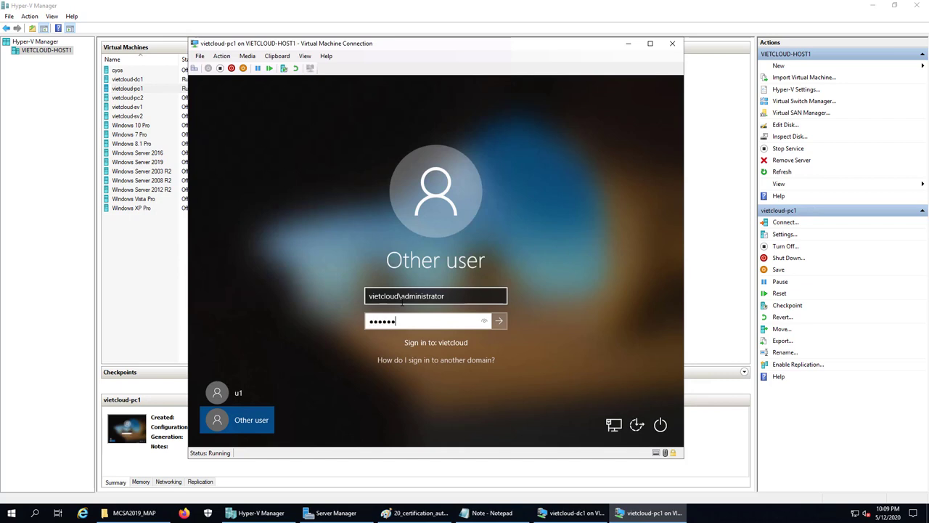
{"action": "type", "text": "2"}
{"action": "key", "text": "Return"}
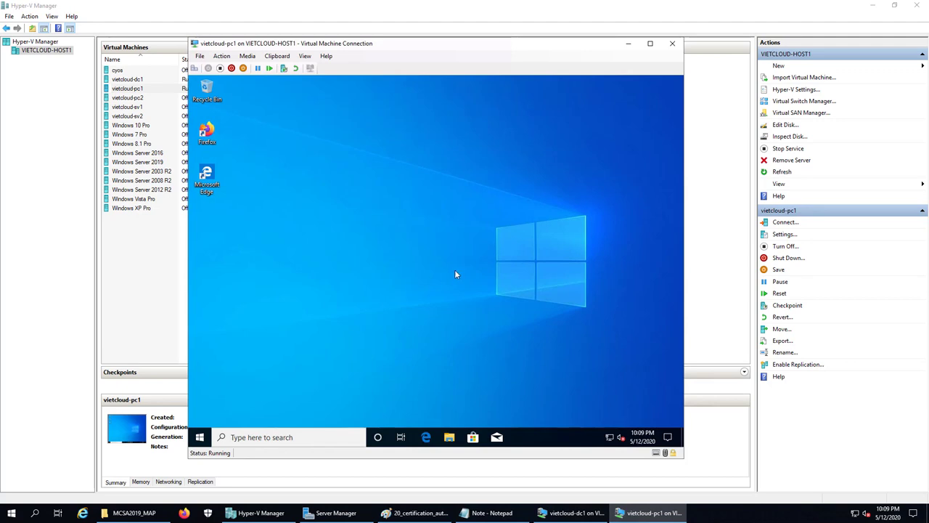
{"action": "right_click", "coordinate": [405, 231]}
{"action": "left_click", "coordinate": [422, 235]}
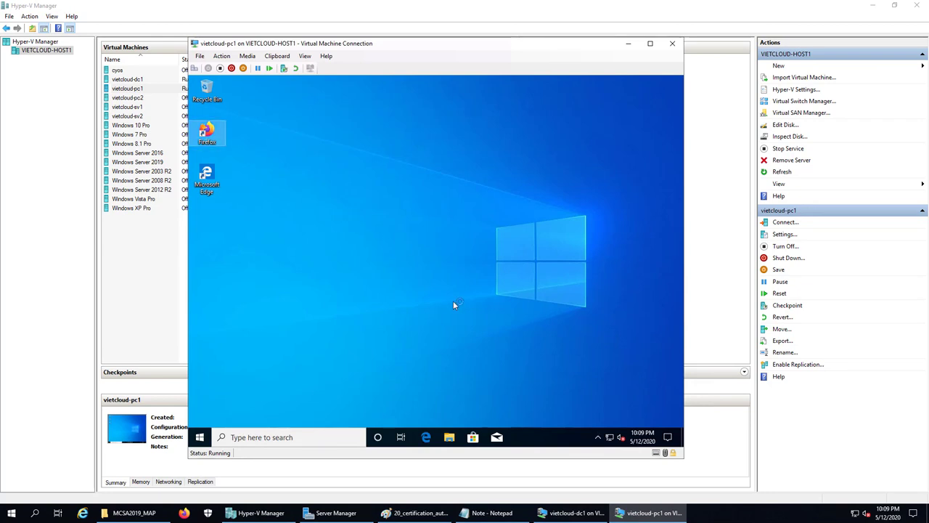
Mark Microsoft Office 2019 in the task notes, then browse Firefox to mail.vietcloud.vn:3000
{"action": "left_click", "coordinate": [487, 512]}
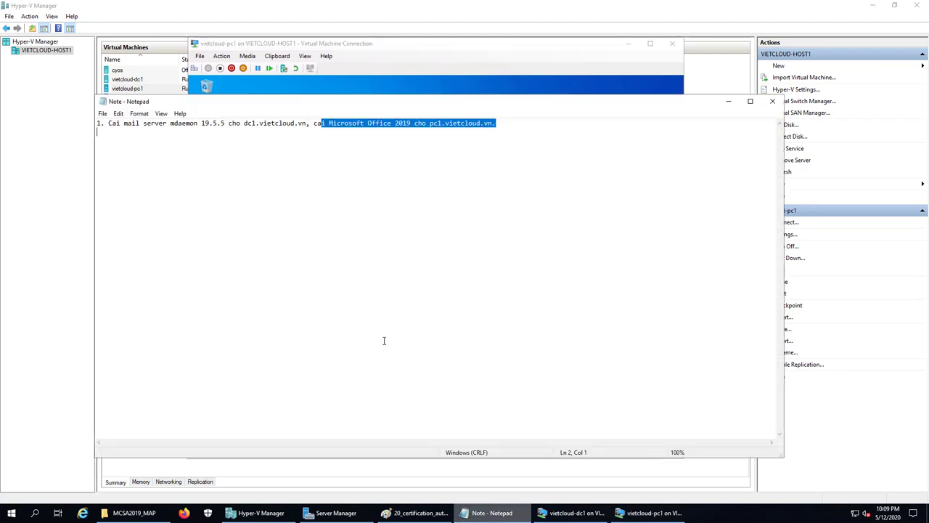
{"action": "left_click", "coordinate": [297, 146]}
{"action": "left_click_drag", "start_coordinate": [331, 125], "coordinate": [411, 125]}
{"action": "left_click", "coordinate": [407, 153]}
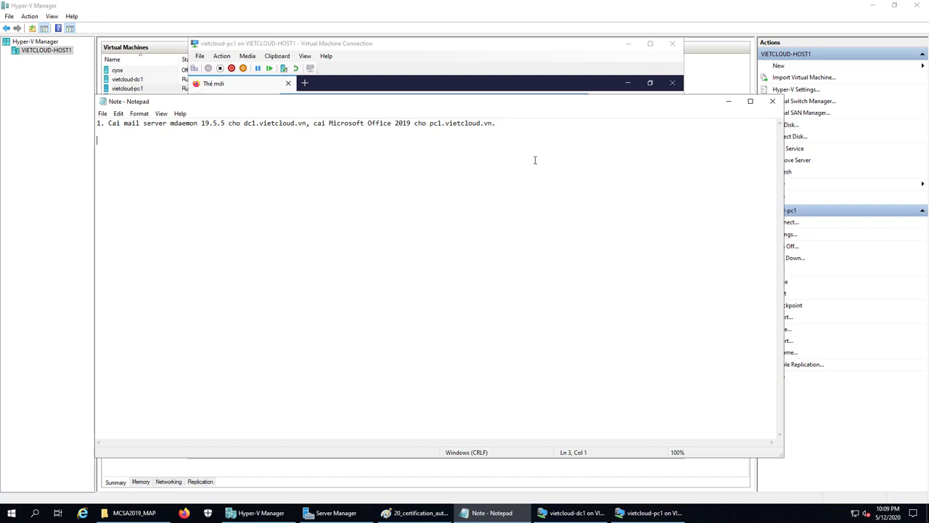
{"action": "left_click", "coordinate": [729, 101]}
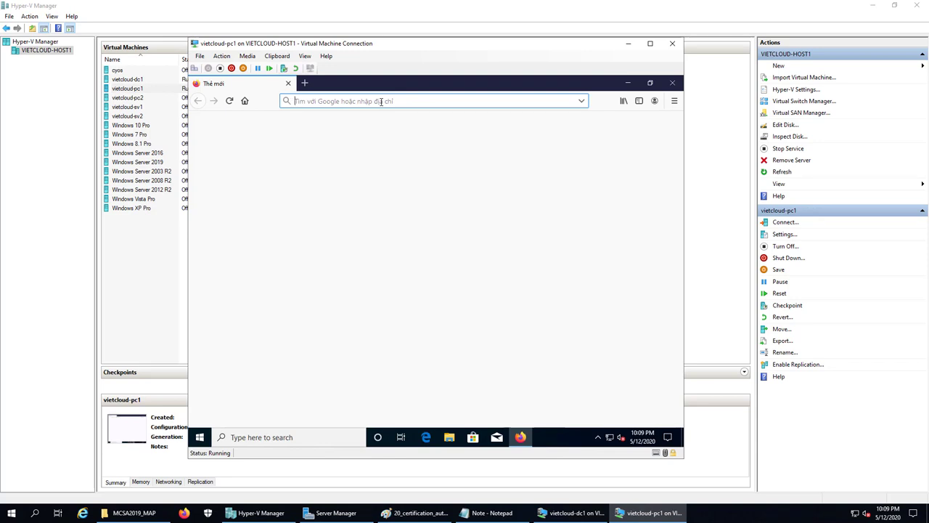
{"action": "type", "text": "mail.vietcloud.vn:3000"}
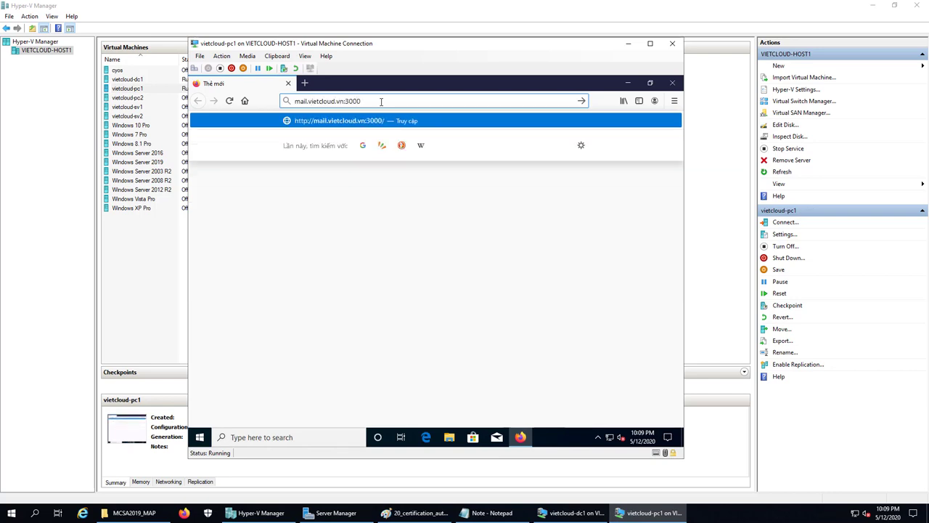
{"action": "key", "text": "Return"}
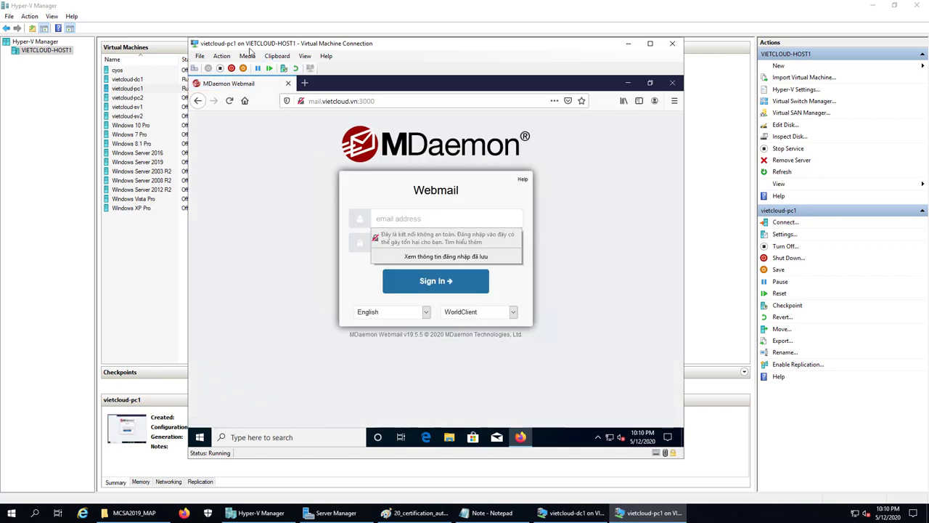
{"action": "left_click", "coordinate": [389, 215]}
{"action": "key", "text": "Tab"}
{"action": "type", "text": "P@"}
{"action": "key", "text": "Return"}
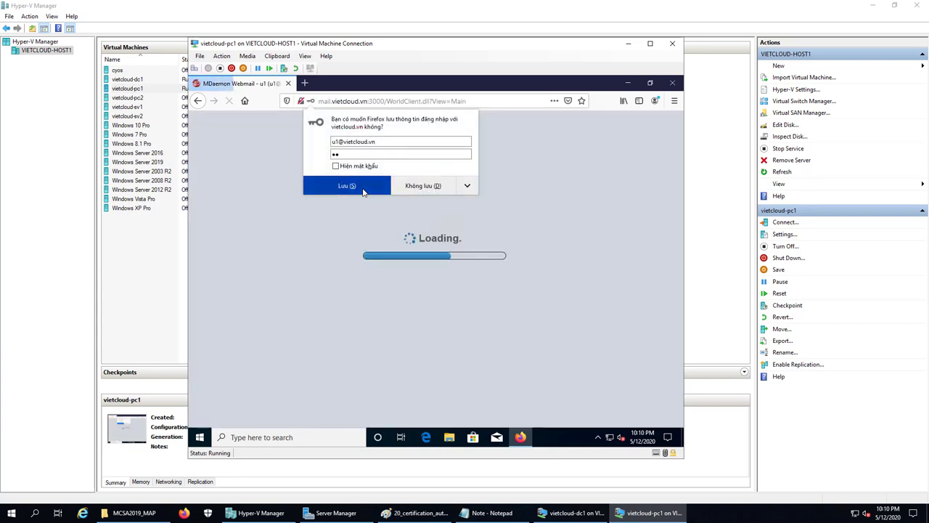
{"action": "left_click", "coordinate": [364, 193]}
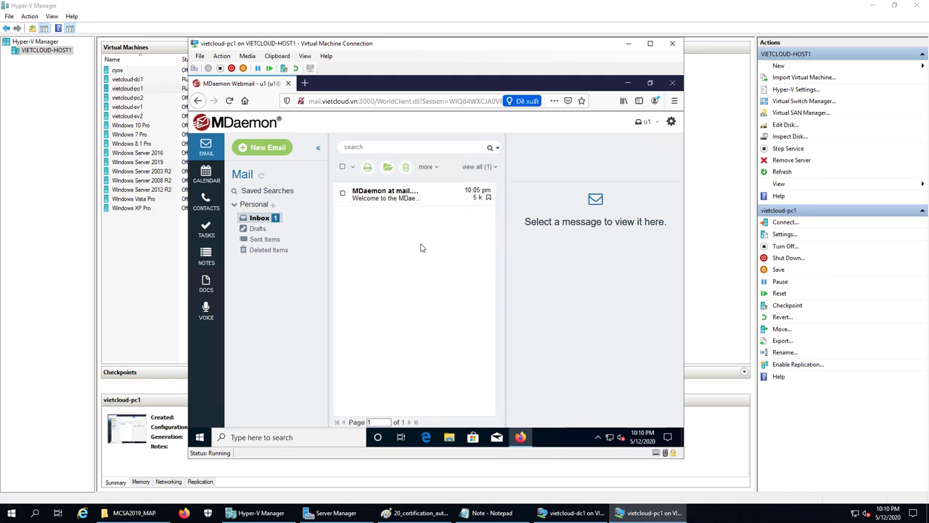
Send u2 a new email with subject 'testmail u1 gui cho u2' and body 'Hello u2'
{"action": "left_click", "coordinate": [281, 158]}
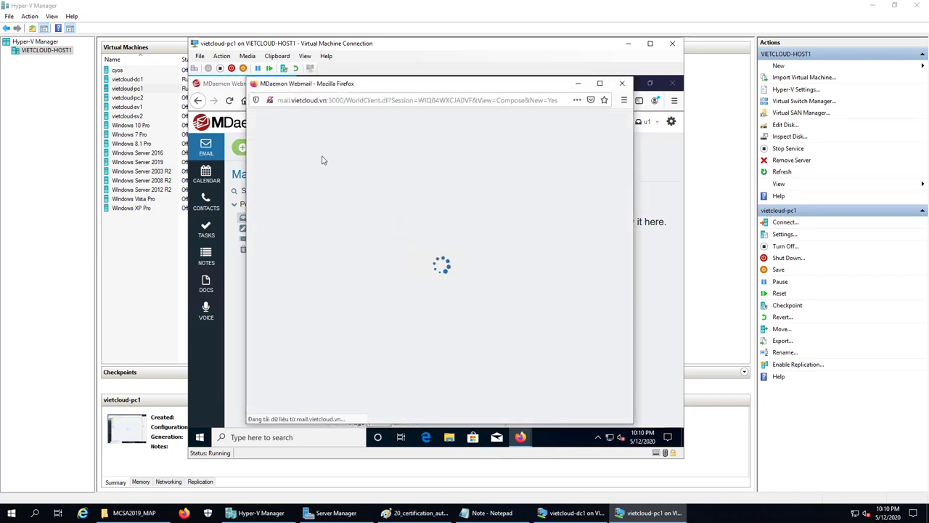
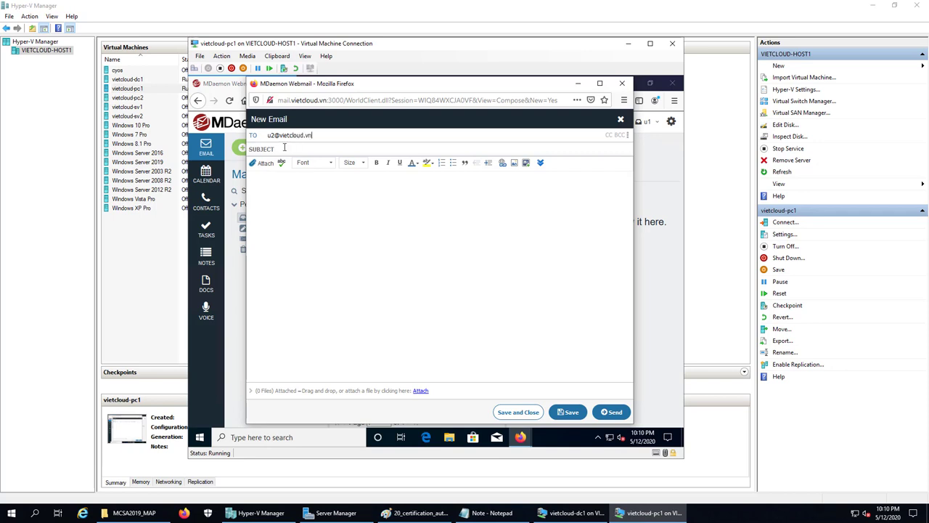
{"action": "left_click", "coordinate": [285, 148]}
{"action": "type", "text": "test"}
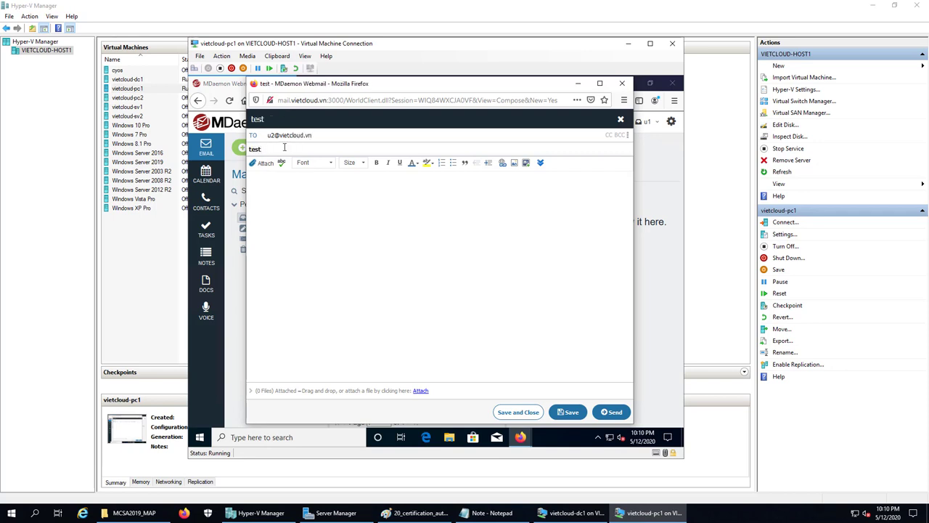
{"action": "type", "text": "mail u1 gui cho "}
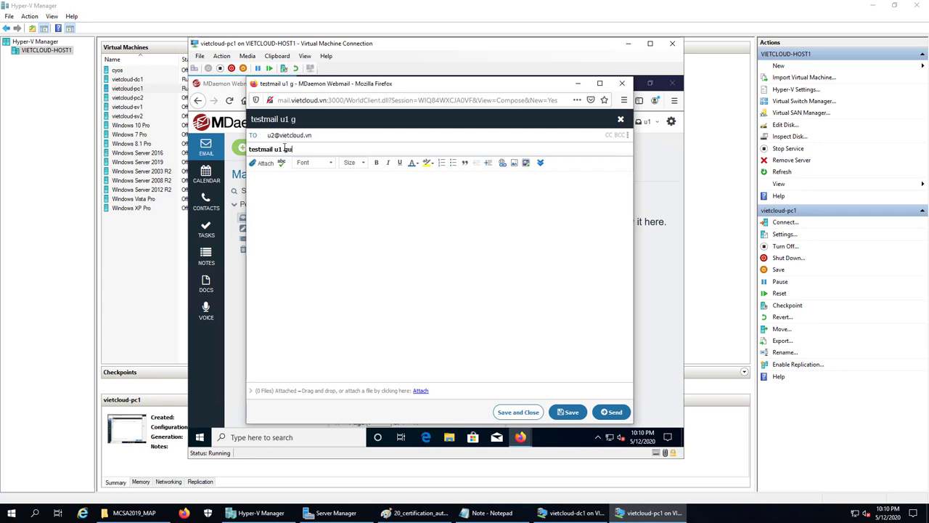
{"action": "type", "text": "u2"}
{"action": "left_click", "coordinate": [306, 195]}
{"action": "type", "text": "Hello u2"}
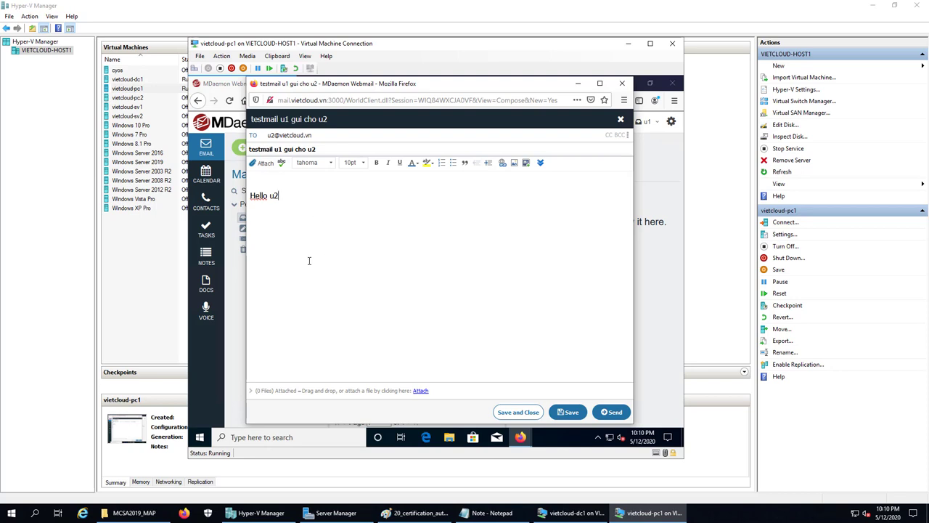
{"action": "left_click", "coordinate": [613, 414]}
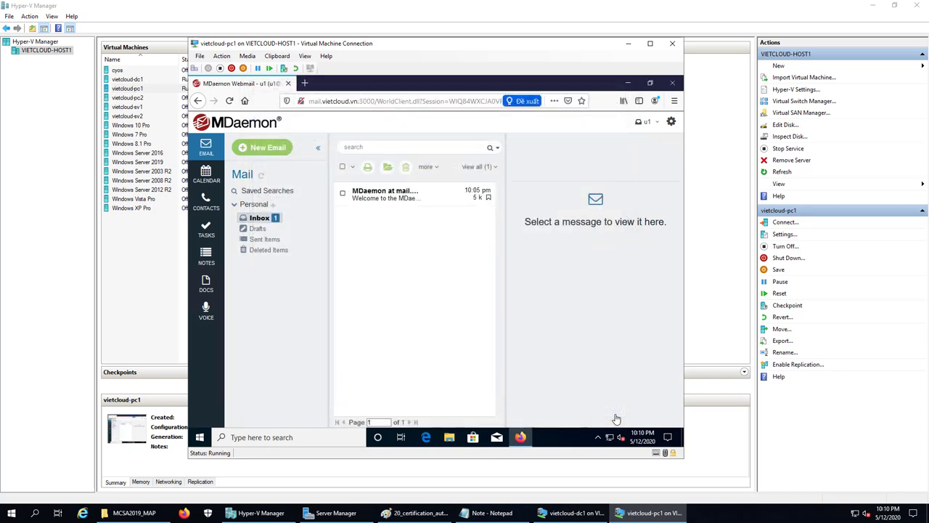
Sign out of u1, sign in as u2, and open the 'testmail u1 gui cho u2' message
{"action": "left_click", "coordinate": [658, 125]}
{"action": "left_click", "coordinate": [641, 147]}
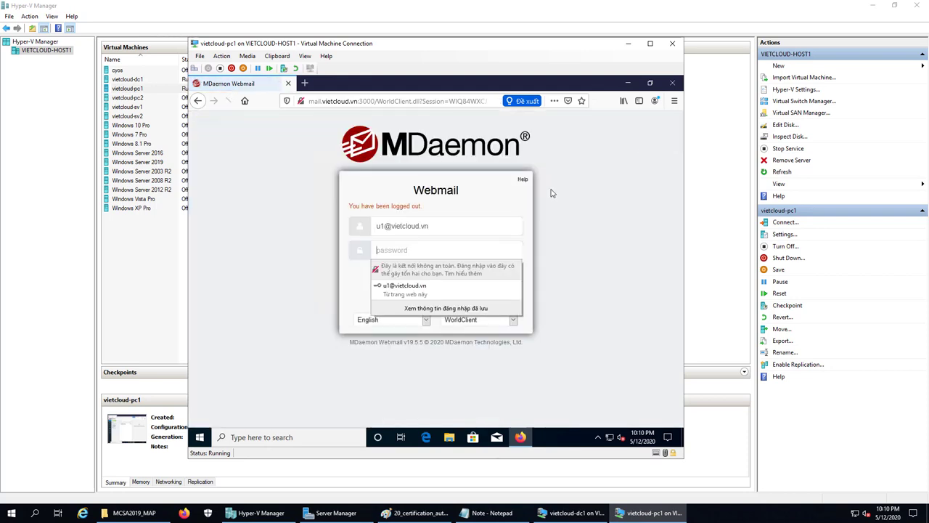
{"action": "left_click", "coordinate": [467, 224]}
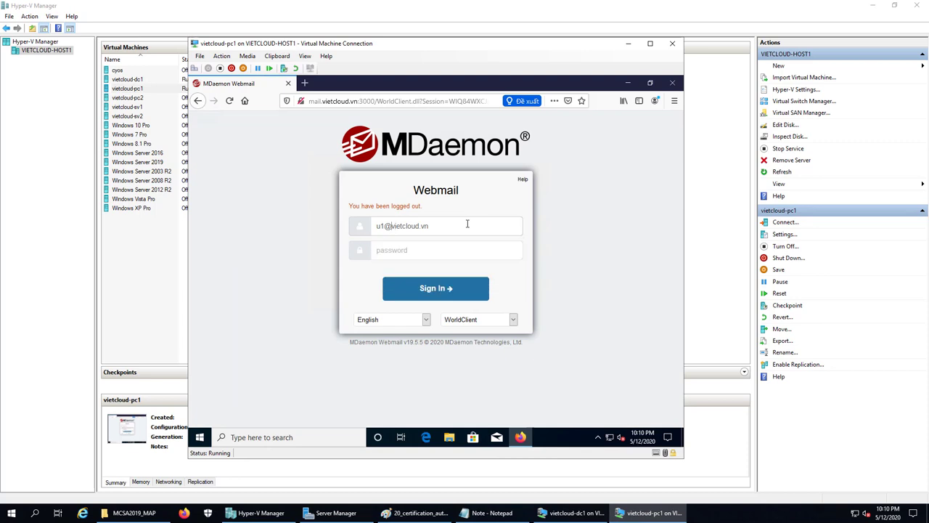
{"action": "key", "text": "BackSpace"}
{"action": "type", "text": "2"}
{"action": "key", "text": "Tab"}
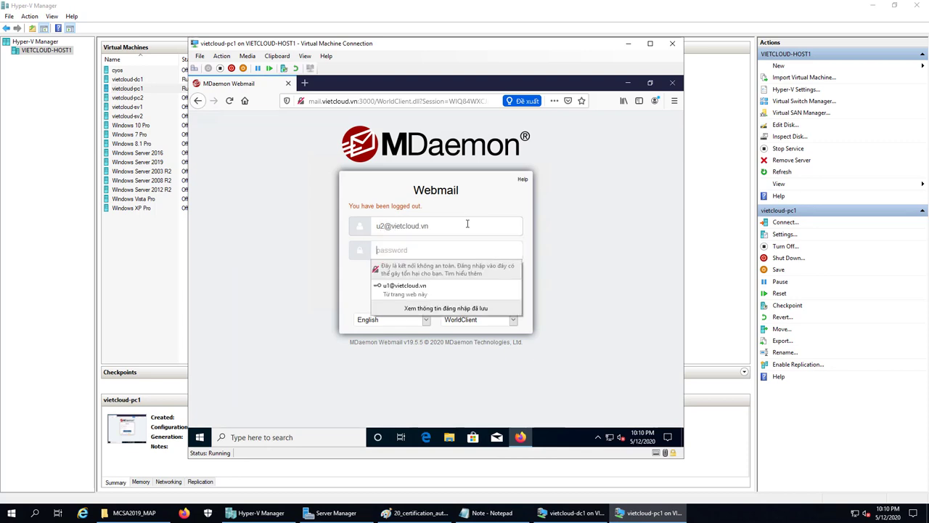
{"action": "type", "text": "12"}
{"action": "key", "text": "Return"}
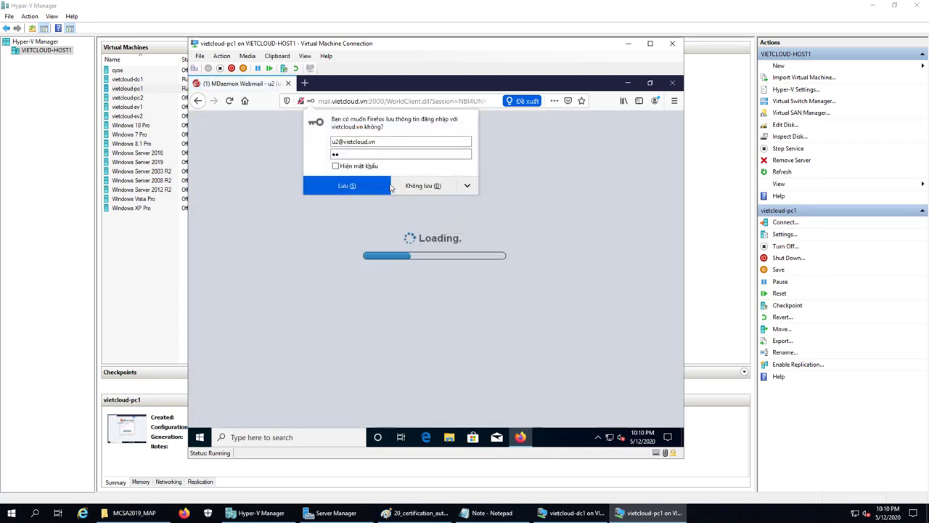
{"action": "left_click", "coordinate": [377, 188]}
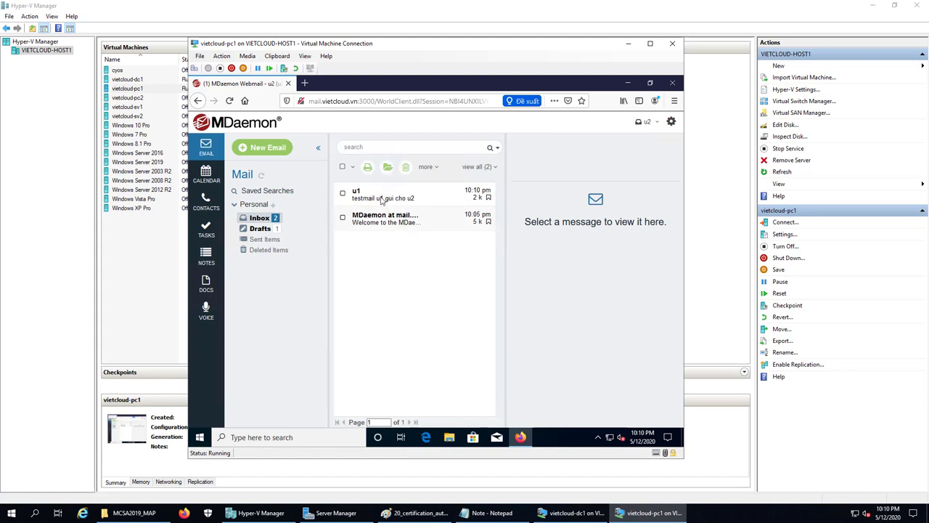
{"action": "left_click", "coordinate": [381, 200]}
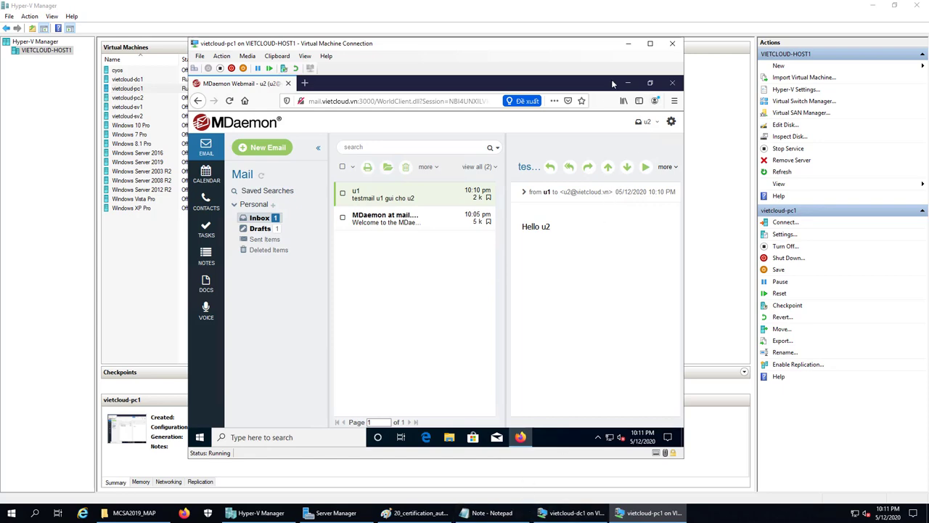
Close Firefox, open \\vietcloud-host1's SOFTWARE share via Run, and copy the Office_2019_x86vl folder
{"action": "left_click", "coordinate": [672, 83]}
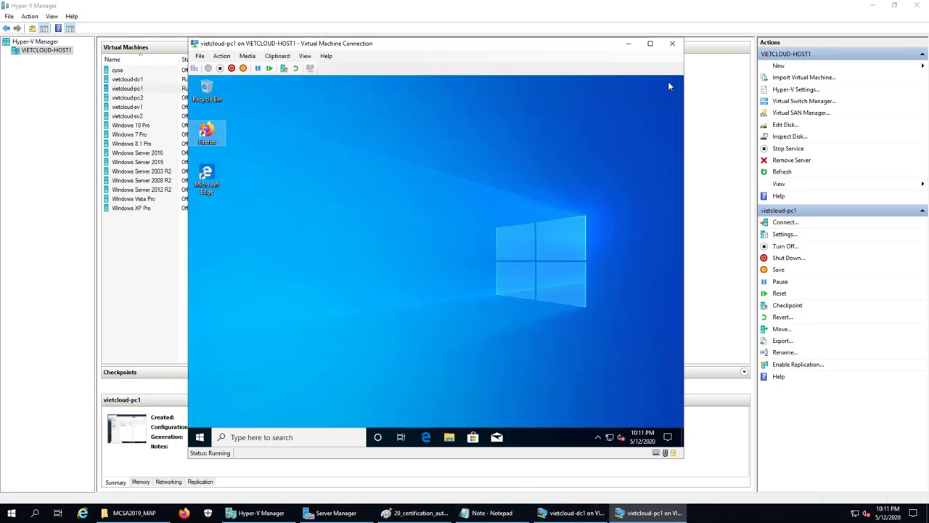
{"action": "right_click", "coordinate": [201, 438]}
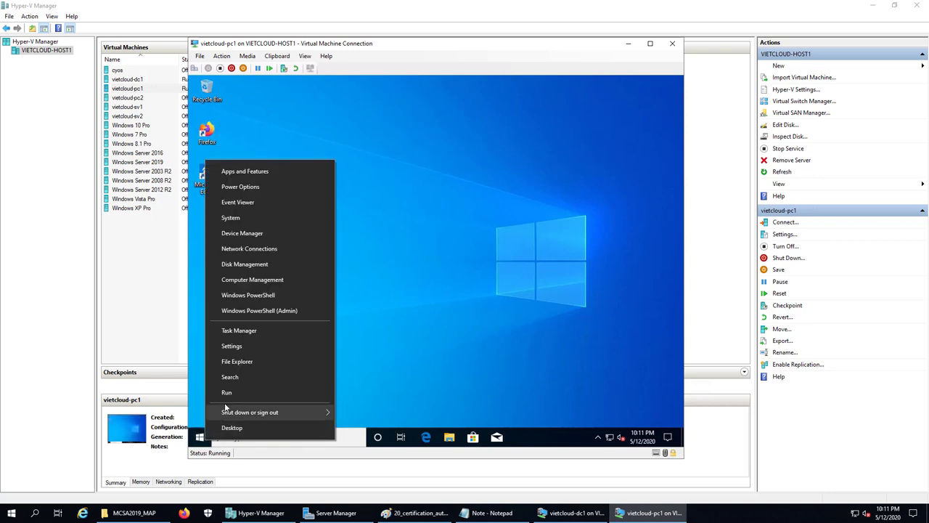
{"action": "left_click", "coordinate": [230, 393]}
{"action": "type", "text": "\\\\vietclo"}
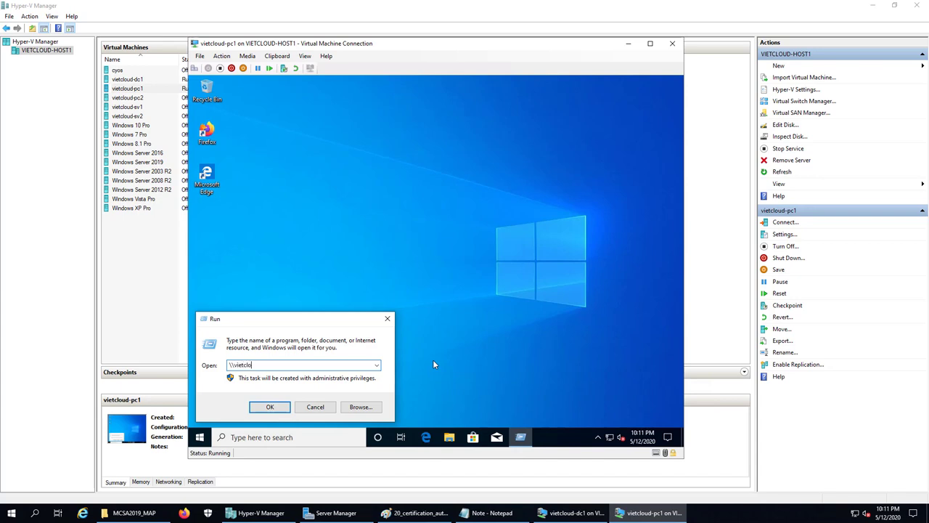
{"action": "type", "text": "ud-host1"}
{"action": "key", "text": "Return"}
{"action": "double_click", "coordinate": [377, 188]}
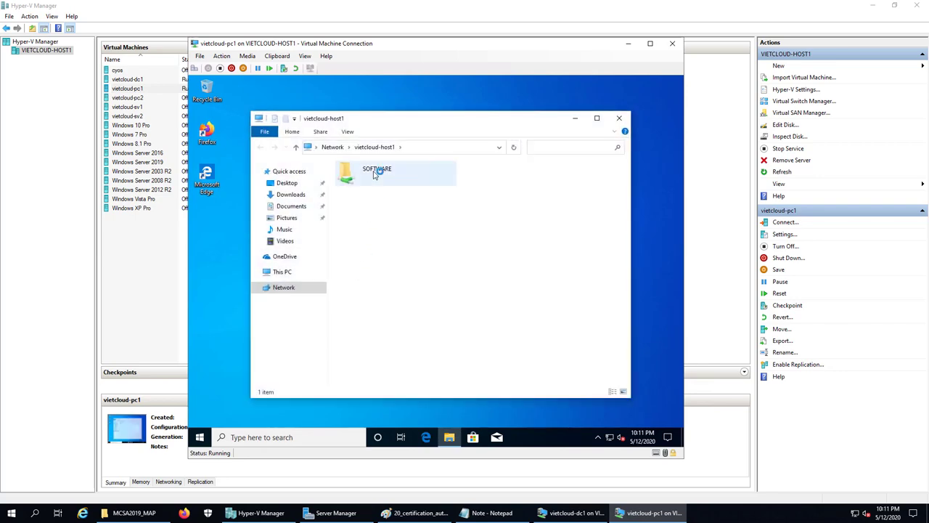
{"action": "left_click", "coordinate": [387, 209]}
{"action": "right_click", "coordinate": [386, 209]}
{"action": "left_click", "coordinate": [402, 367]}
Paste the Office_2019_x86vl folder into pc1's OS (C:) drive
{"action": "left_click", "coordinate": [282, 271]}
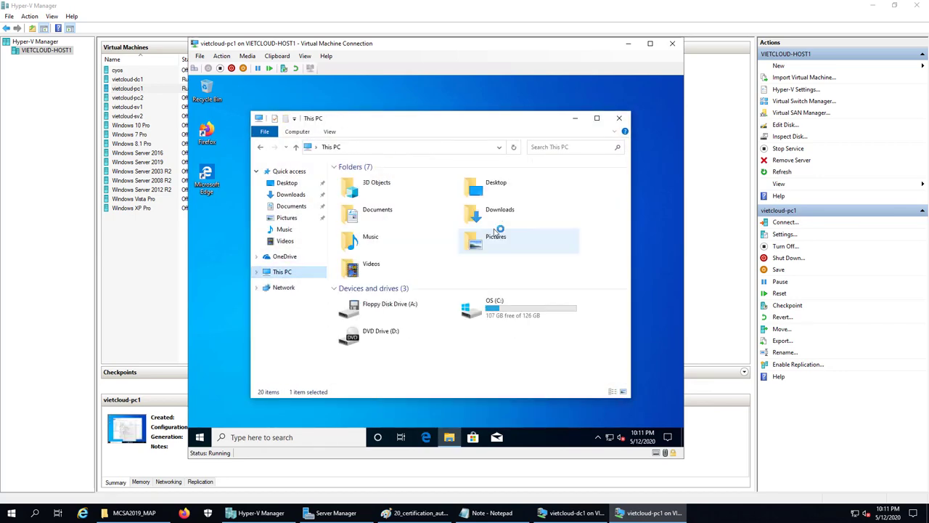
{"action": "left_click", "coordinate": [519, 308]}
{"action": "key", "text": "Return"}
{"action": "right_click", "coordinate": [380, 260]}
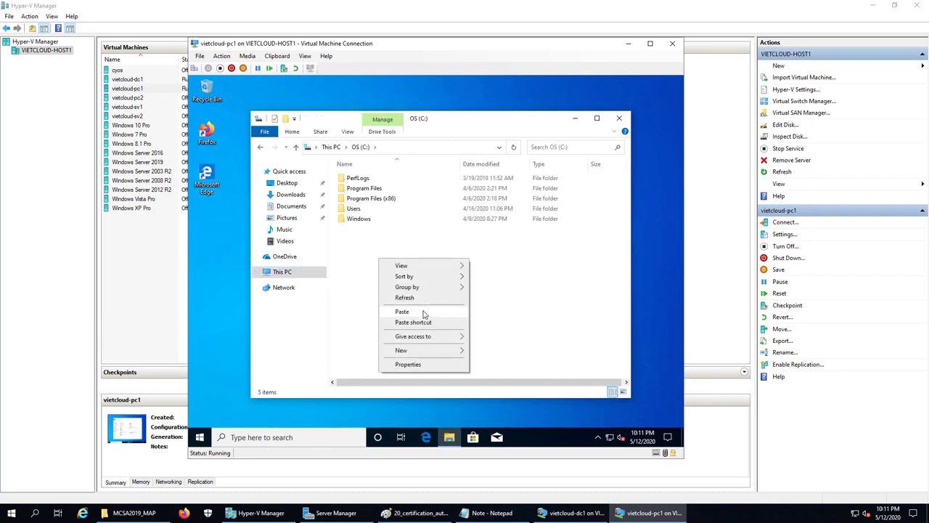
{"action": "left_click", "coordinate": [420, 313]}
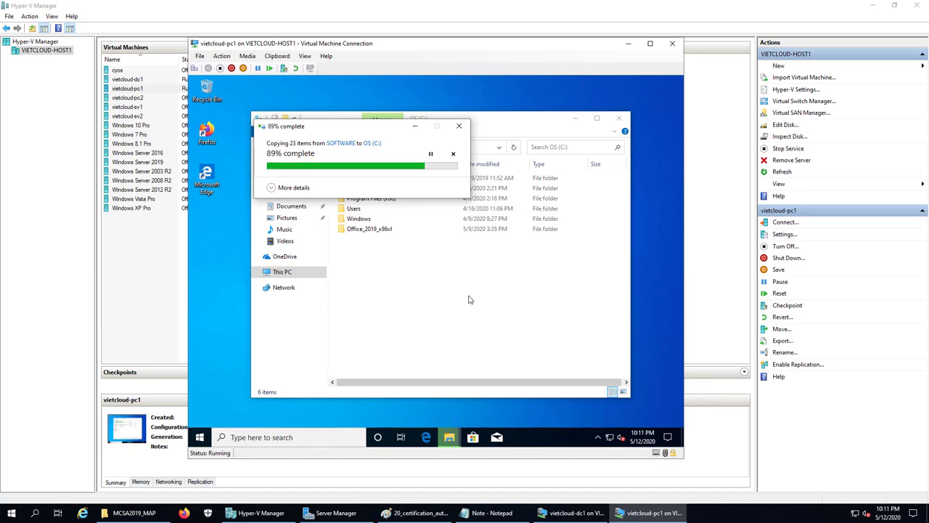
Run the install batch in C:\Office_2019_x86vl\Office_2019_x86vl\Office2019VLx86-10339.20026 and let Office setup install
{"action": "left_click", "coordinate": [434, 266]}
{"action": "double_click", "coordinate": [369, 229]}
{"action": "double_click", "coordinate": [374, 179]}
{"action": "double_click", "coordinate": [377, 179]}
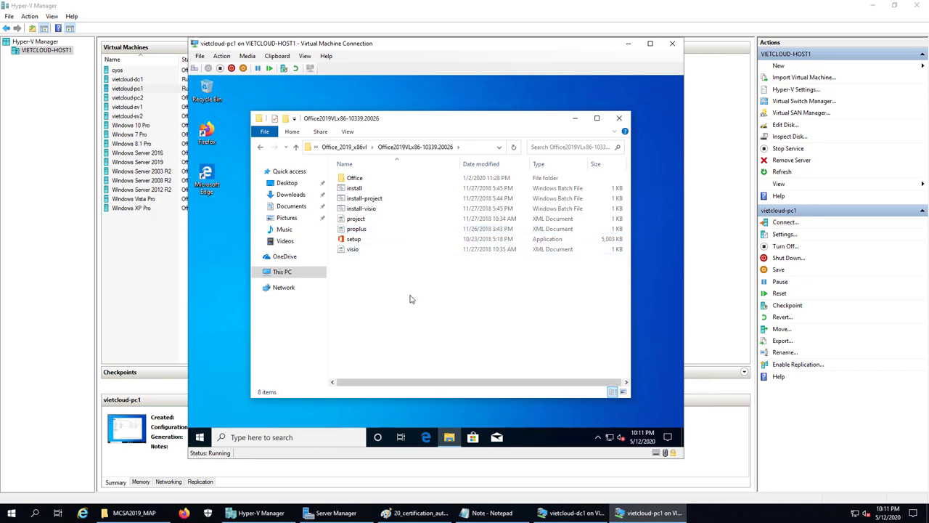
{"action": "double_click", "coordinate": [361, 189]}
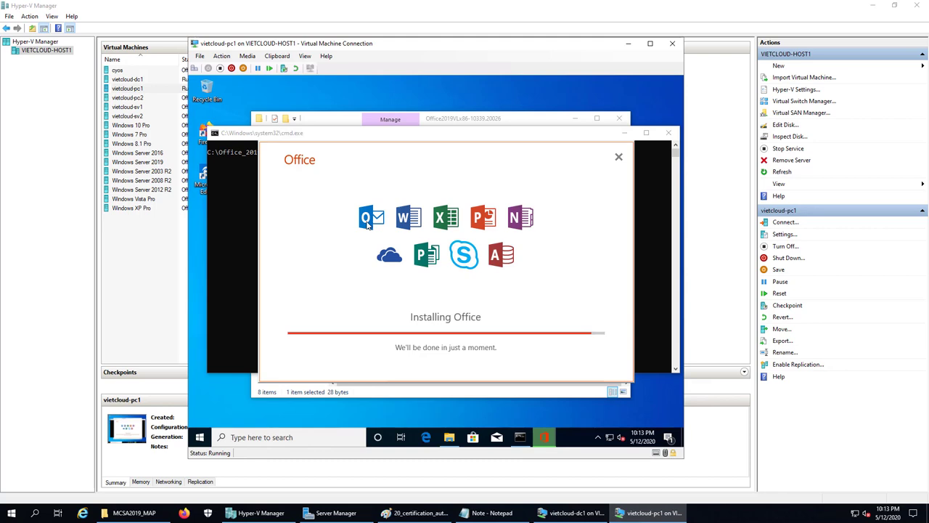
{"action": "left_click", "coordinate": [486, 513]}
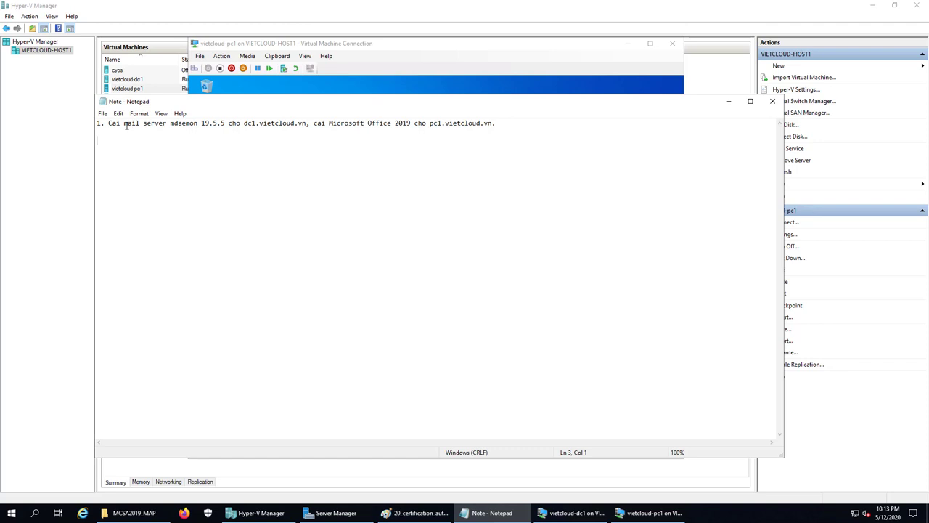
Highlight the mail server and Microsoft Office 2019 parts of the task note, then minimize Notepad
{"action": "left_click_drag", "start_coordinate": [125, 125], "coordinate": [257, 140]}
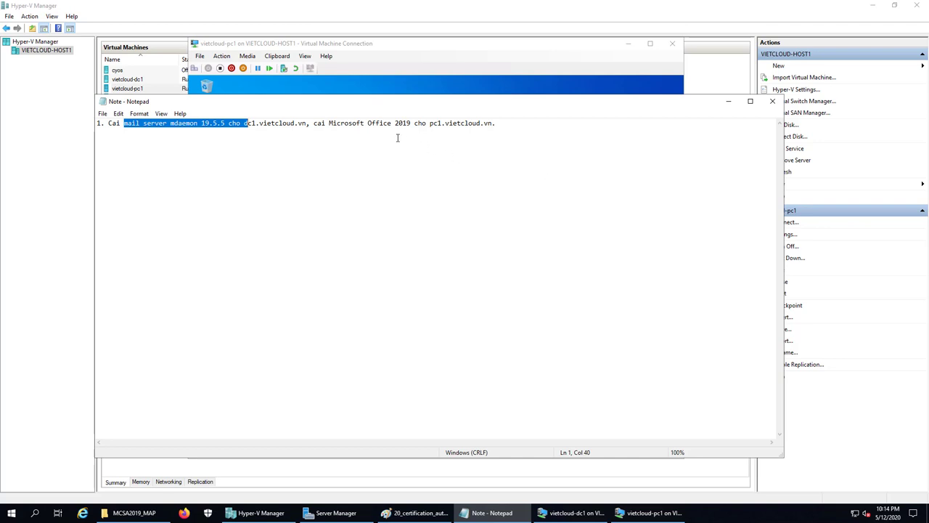
{"action": "left_click_drag", "start_coordinate": [329, 123], "coordinate": [411, 123]}
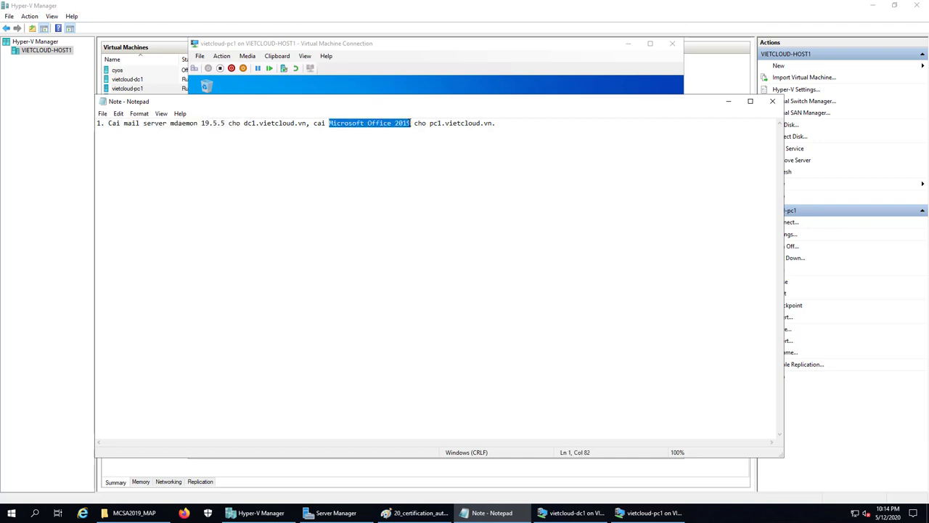
{"action": "left_click", "coordinate": [463, 161]}
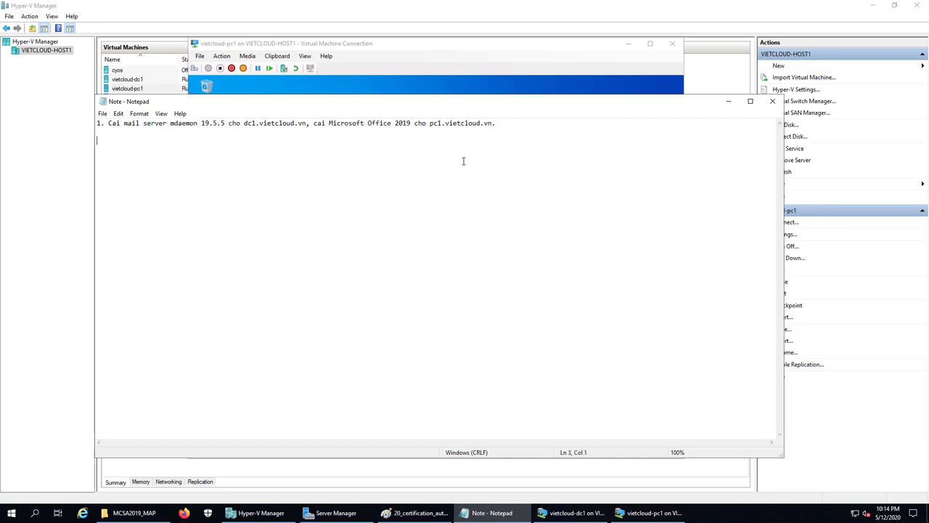
{"action": "left_click", "coordinate": [729, 101]}
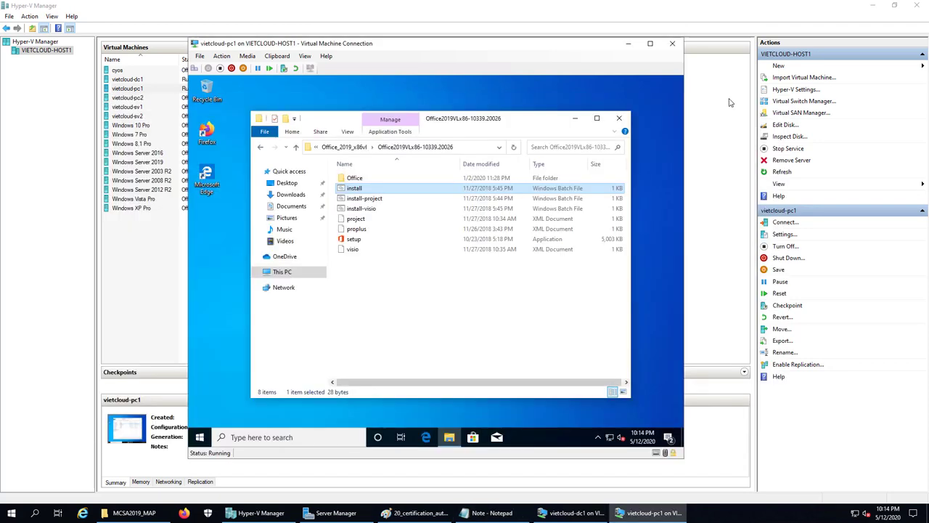
Close the Office setup folder window and sign the administrator out of pc1
{"action": "left_click", "coordinate": [521, 294]}
{"action": "left_click", "coordinate": [618, 119]}
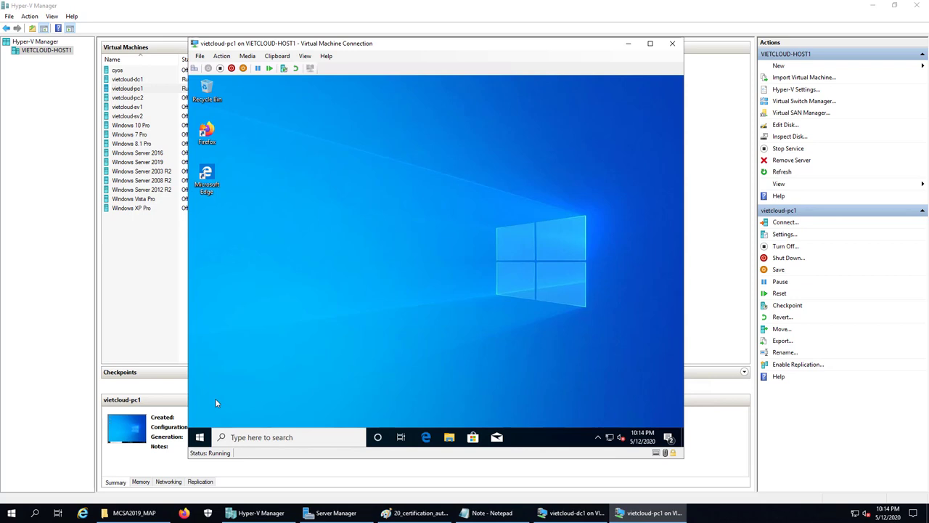
{"action": "right_click", "coordinate": [200, 437]}
{"action": "mouse_move", "coordinate": [254, 411]}
{"action": "left_click", "coordinate": [372, 372]}
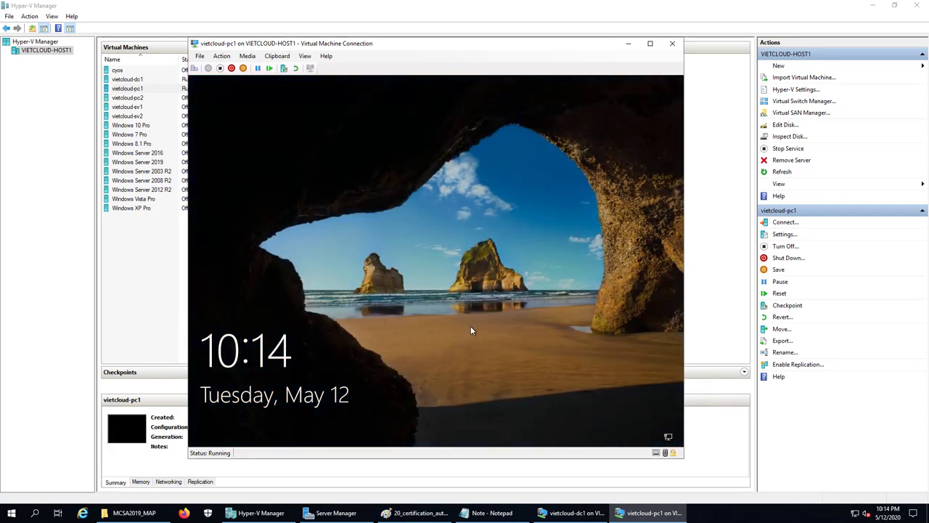
Sign in to pc1 as domain user u1 with its password
{"action": "left_click", "coordinate": [195, 68]}
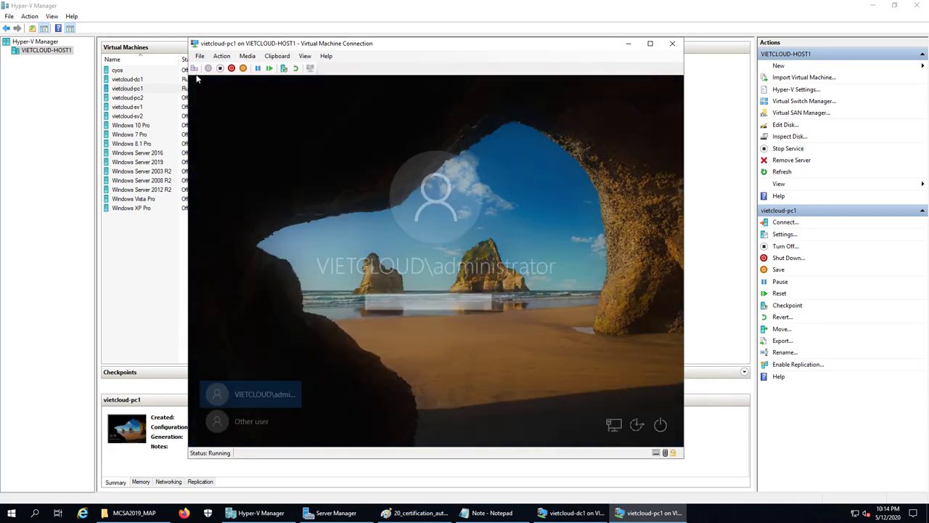
{"action": "left_click", "coordinate": [250, 420]}
{"action": "type", "text": "u1"}
{"action": "key", "text": "Tab"}
{"action": "type", "text": "123"}
{"action": "key", "text": "Return"}
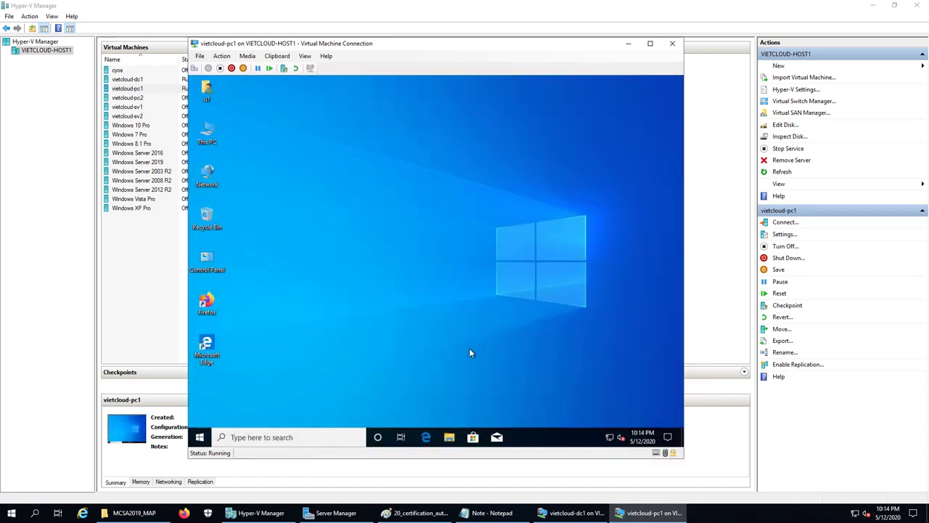
Find Outlook 2019 in pc1's Start menu app list and launch it
{"action": "left_click", "coordinate": [200, 437]}
{"action": "scroll", "coordinate": [276, 331], "scroll_direction": "down", "scroll_amount": 1}
{"action": "scroll", "coordinate": [276, 331], "scroll_direction": "down", "scroll_amount": 6}
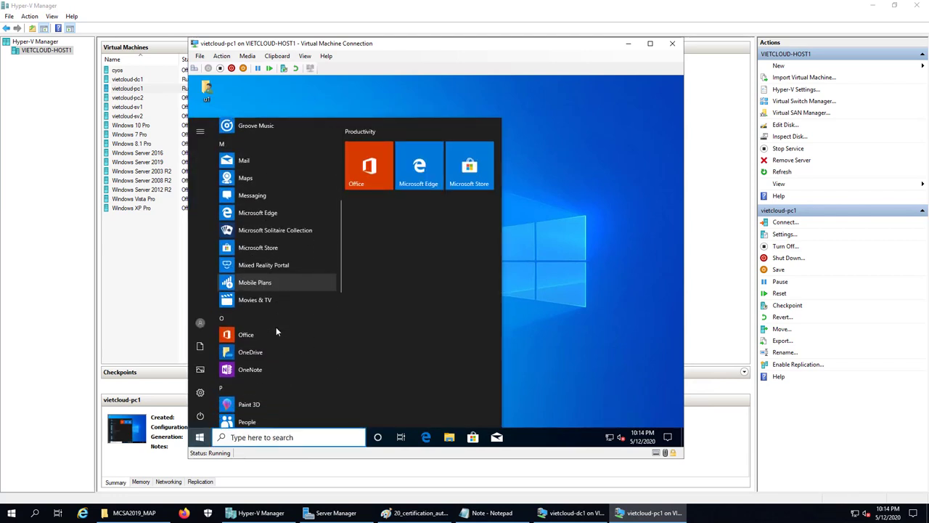
{"action": "scroll", "coordinate": [276, 331], "scroll_direction": "down", "scroll_amount": 3}
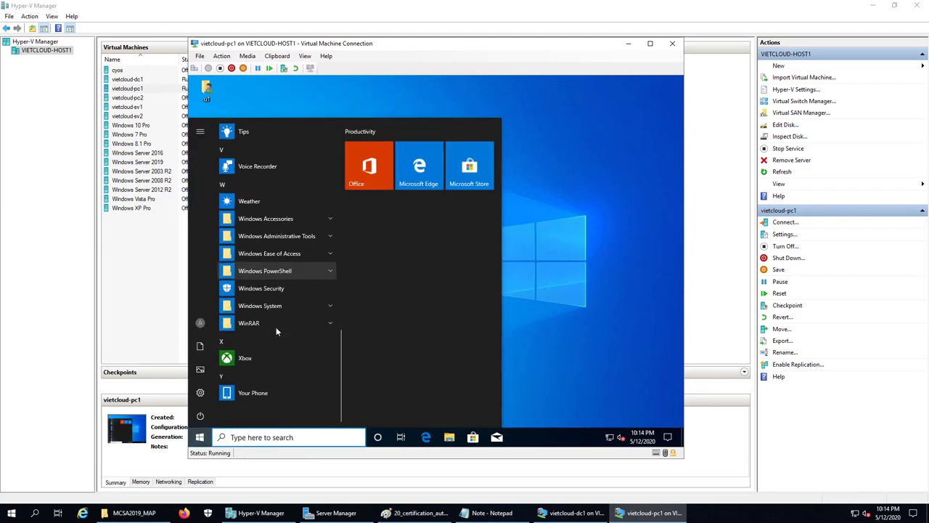
{"action": "scroll", "coordinate": [276, 331], "scroll_direction": "up", "scroll_amount": 4}
{"action": "scroll", "coordinate": [276, 331], "scroll_direction": "down", "scroll_amount": 3}
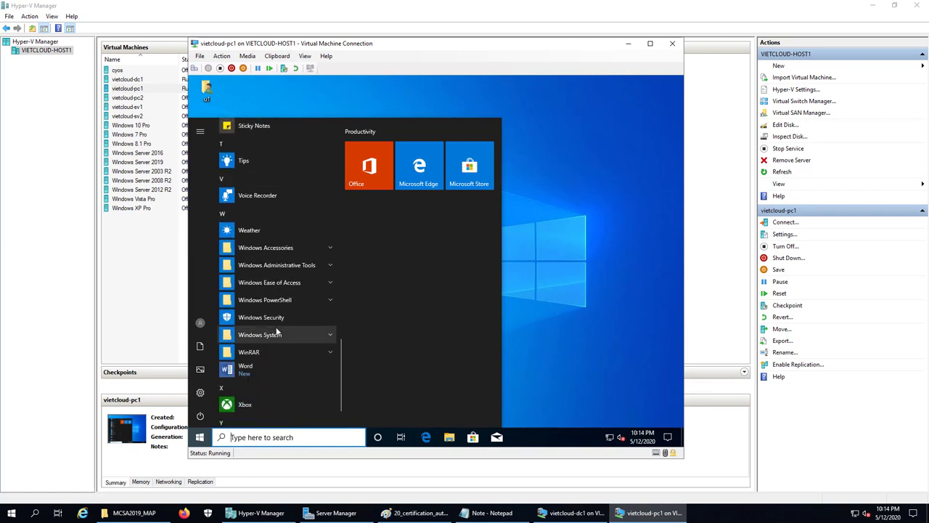
{"action": "scroll", "coordinate": [276, 331], "scroll_direction": "down", "scroll_amount": 1}
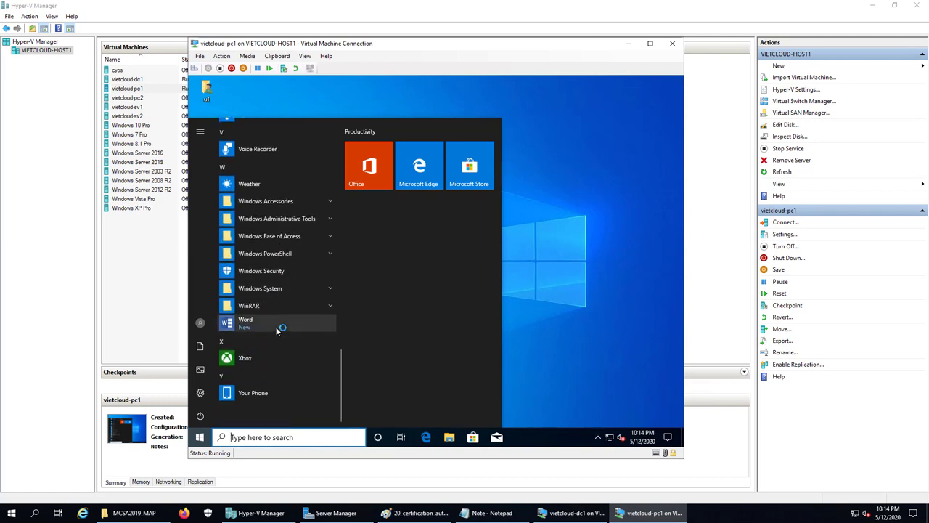
{"action": "scroll", "coordinate": [276, 331], "scroll_direction": "up", "scroll_amount": 3}
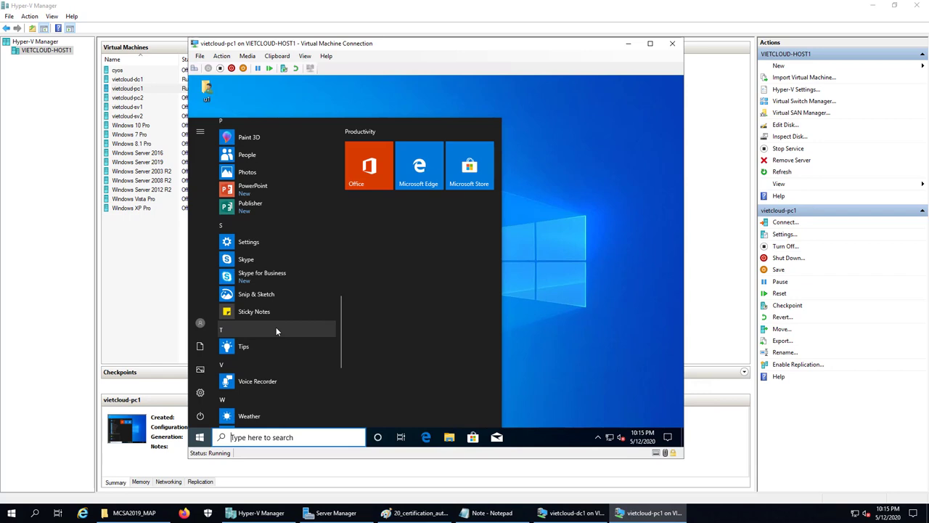
{"action": "scroll", "coordinate": [282, 275], "scroll_direction": "up", "scroll_amount": 3}
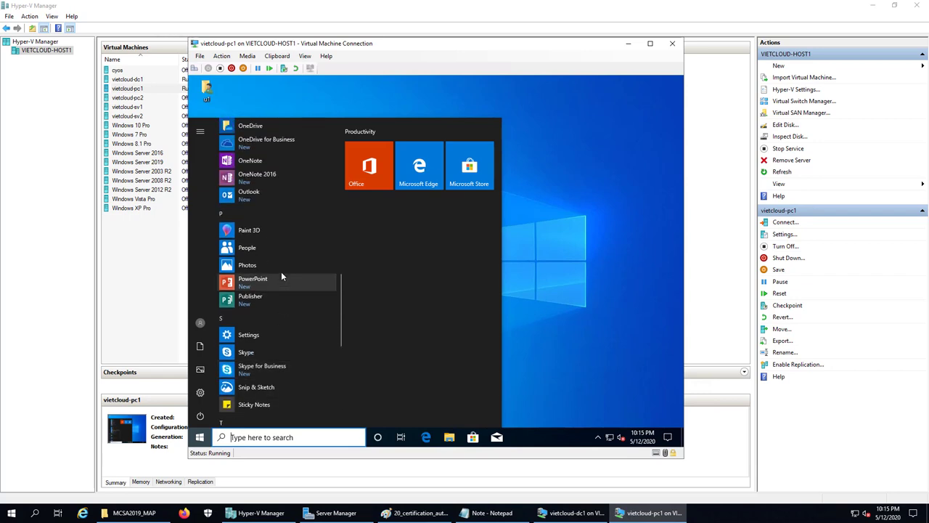
{"action": "left_click", "coordinate": [248, 197]}
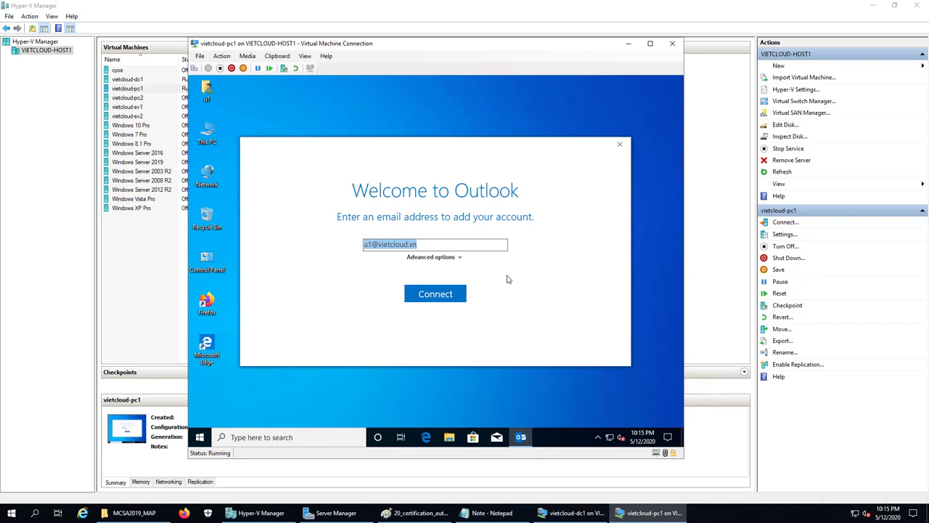
{"action": "left_click", "coordinate": [453, 261]}
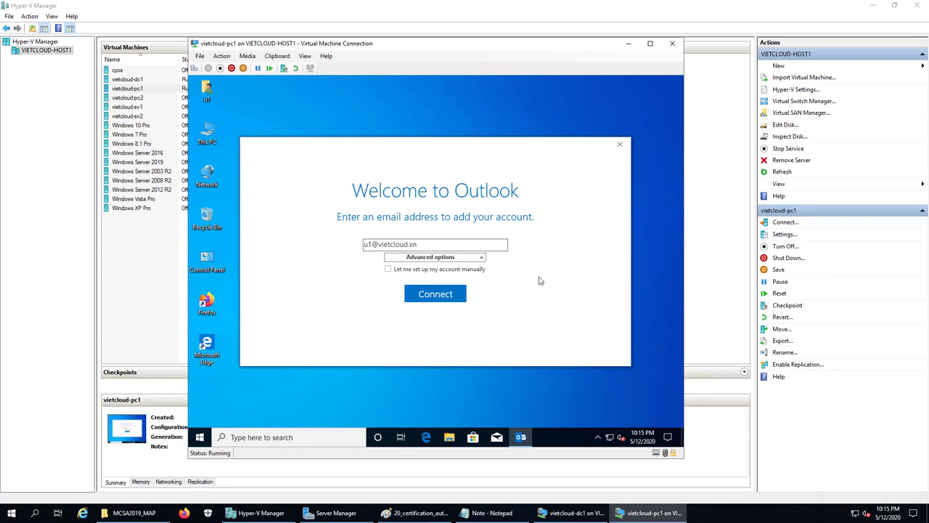
{"action": "left_click", "coordinate": [409, 272]}
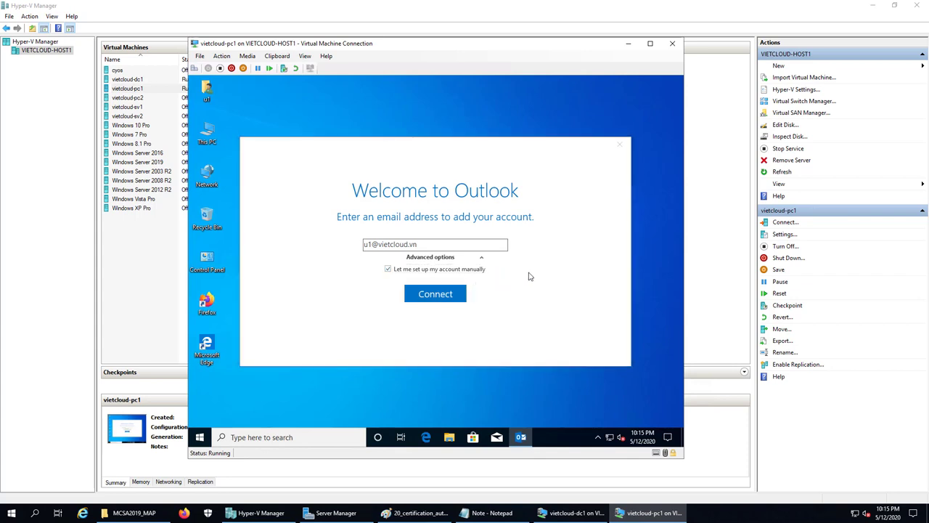
{"action": "left_click", "coordinate": [433, 294]}
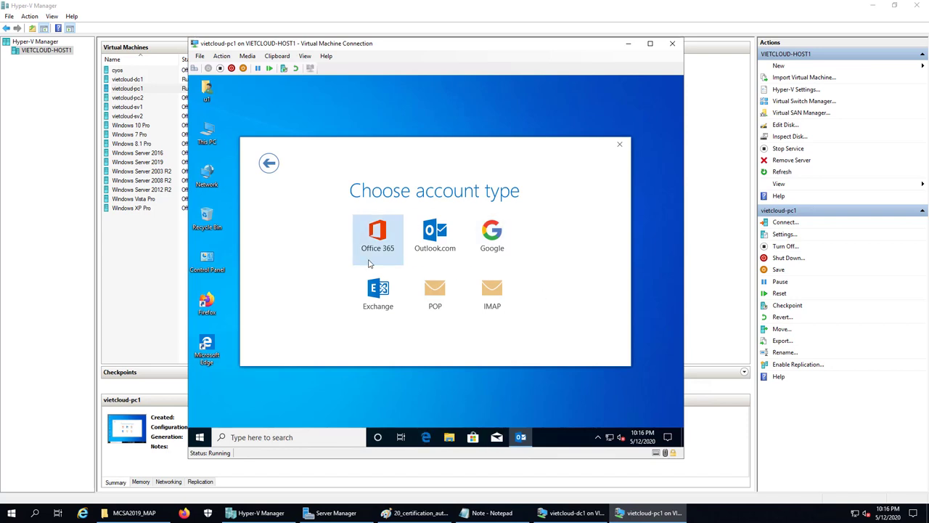
{"action": "left_click", "coordinate": [438, 293]}
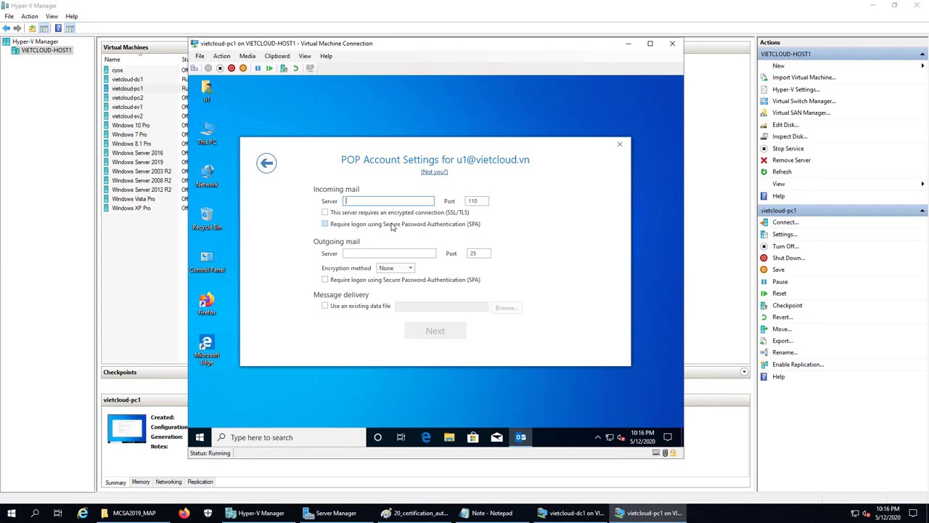
Set mail.vietcloud.vn as both incoming and outgoing server, with Auto encryption
{"action": "type", "text": "mail.vietcloud.vn"}
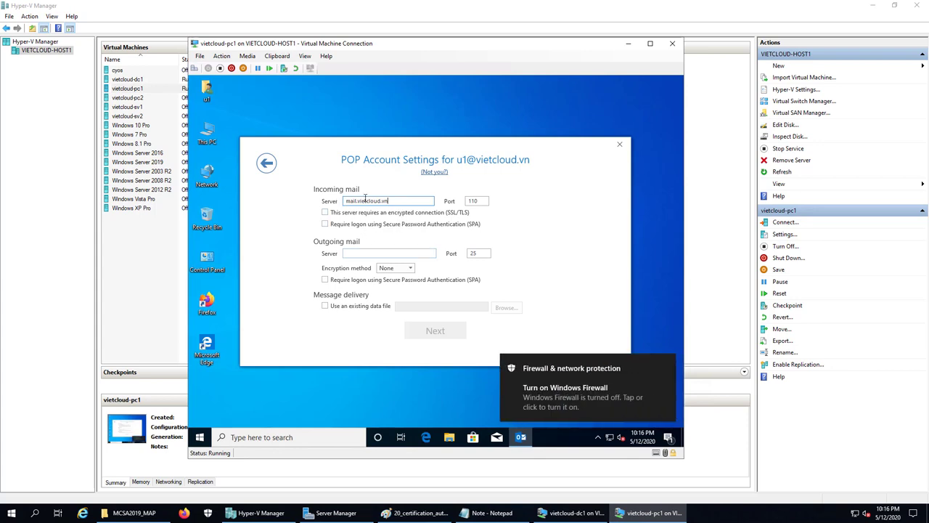
{"action": "left_click_drag", "start_coordinate": [400, 201], "coordinate": [329, 202]}
{"action": "key", "text": "ctrl+c"}
{"action": "left_click", "coordinate": [368, 253]}
{"action": "key", "text": "ctrl+v"}
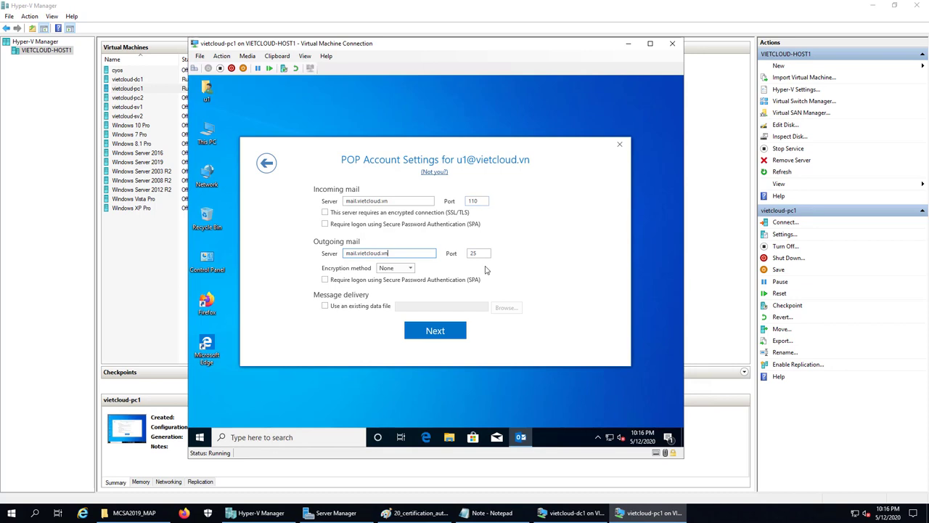
{"action": "left_click", "coordinate": [410, 268]}
{"action": "left_click", "coordinate": [399, 306]}
Proceed to the password step and connect with u1's account password
{"action": "left_click", "coordinate": [434, 332]}
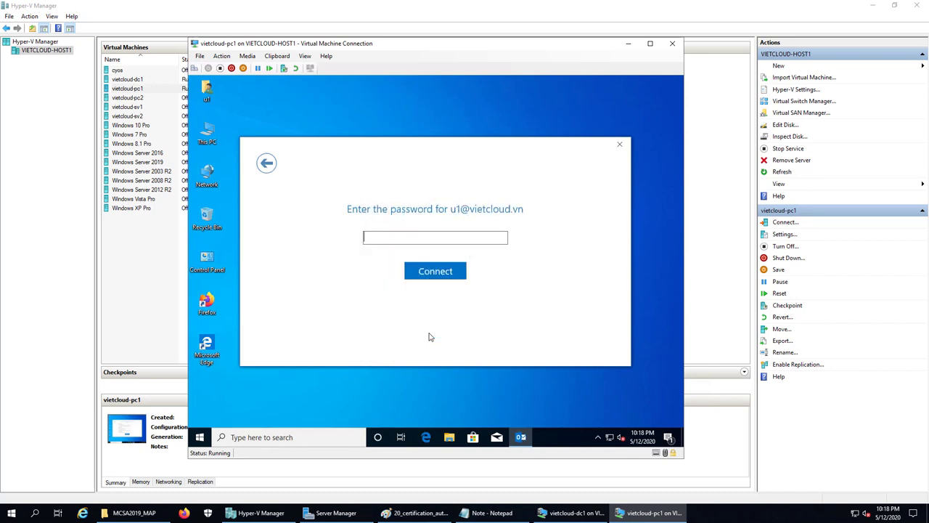
{"action": "type", "text": "••"}
{"action": "left_click", "coordinate": [435, 274]}
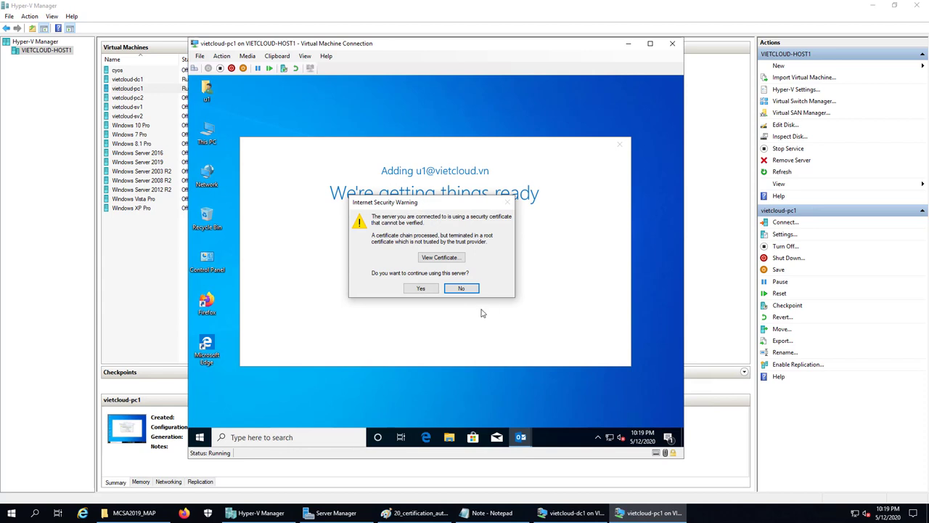
Accept the certificate warning and licence, run Send/Receive to fetch u1's mail, then minimize Outlook
{"action": "left_click", "coordinate": [422, 288]}
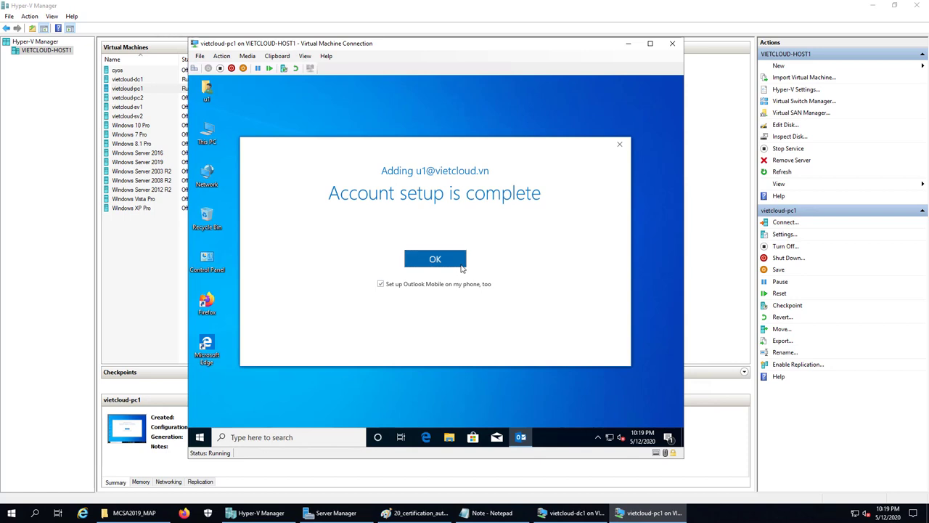
{"action": "left_click", "coordinate": [461, 262]}
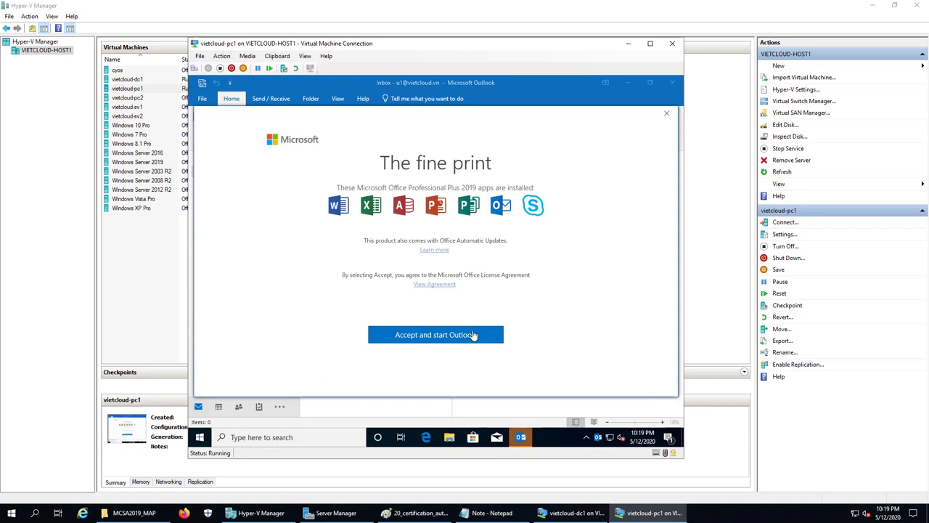
{"action": "left_click", "coordinate": [470, 335]}
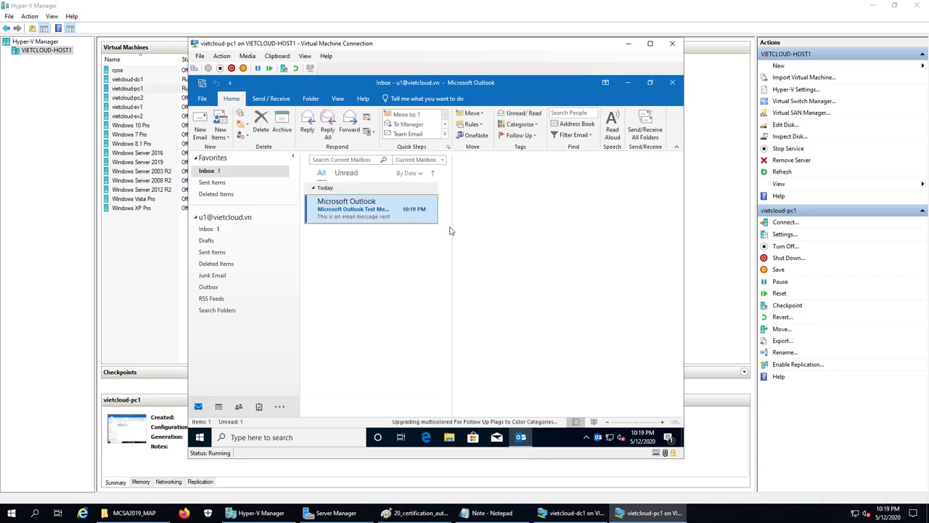
{"action": "left_click", "coordinate": [650, 128]}
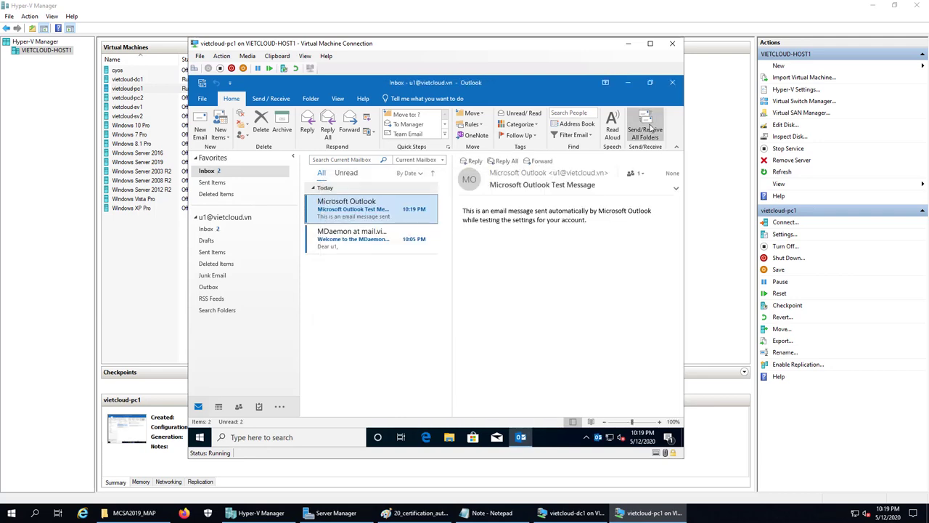
{"action": "left_click", "coordinate": [629, 83]}
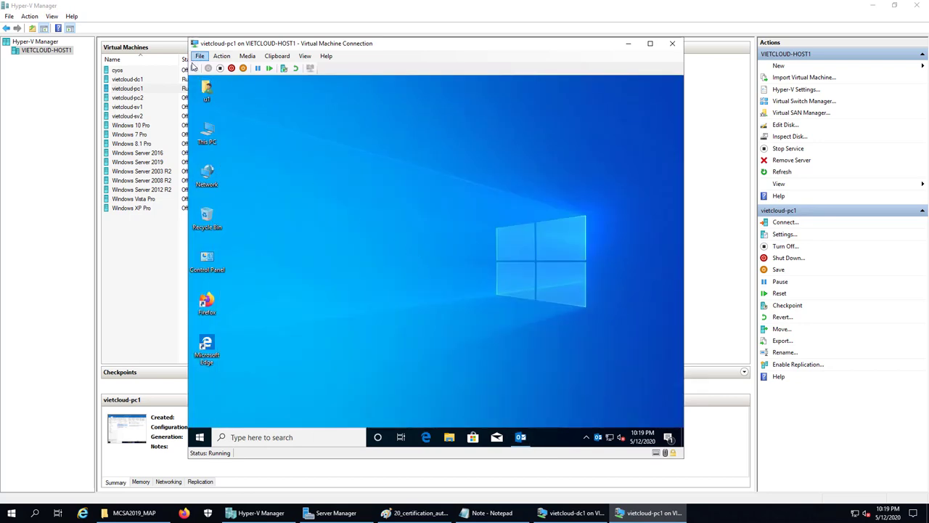
Switch user via Ctrl+Alt+Delete and sign in to pc1 as u2 with its password
{"action": "left_click", "coordinate": [193, 69]}
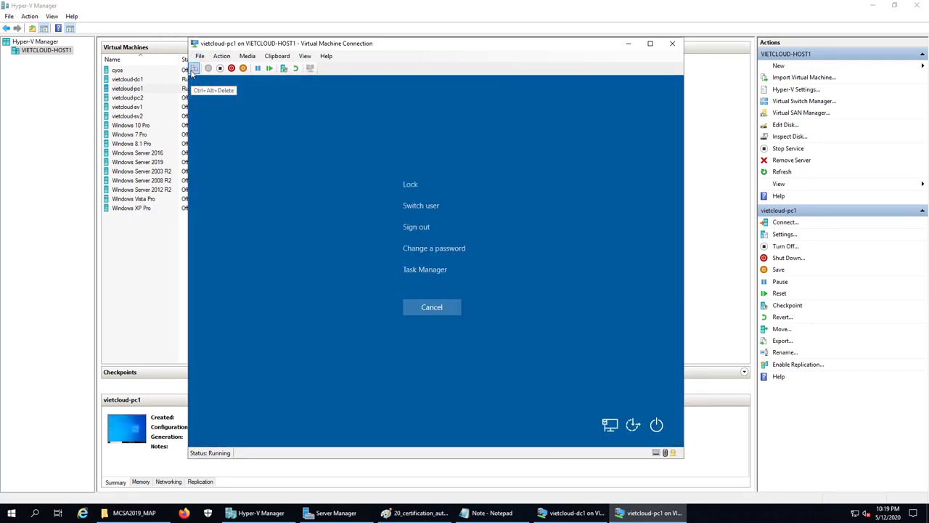
{"action": "left_click", "coordinate": [419, 206]}
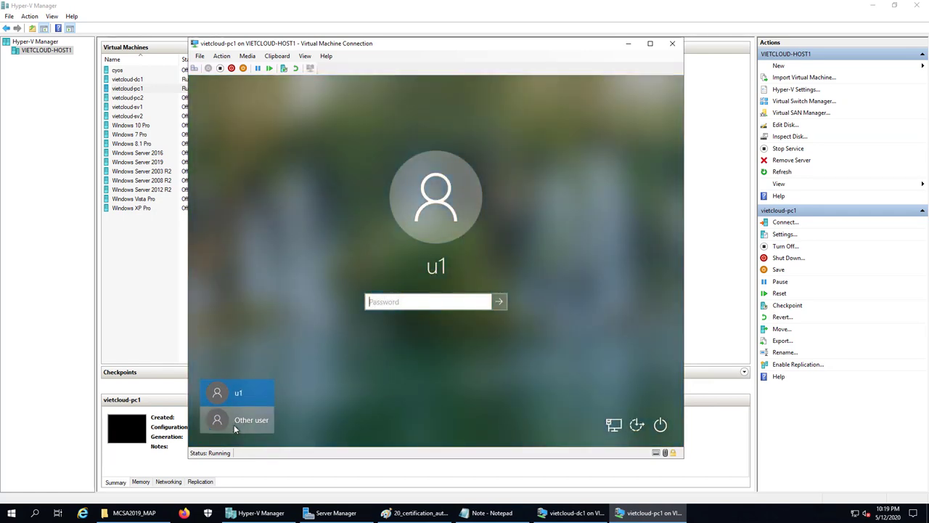
{"action": "left_click", "coordinate": [234, 425]}
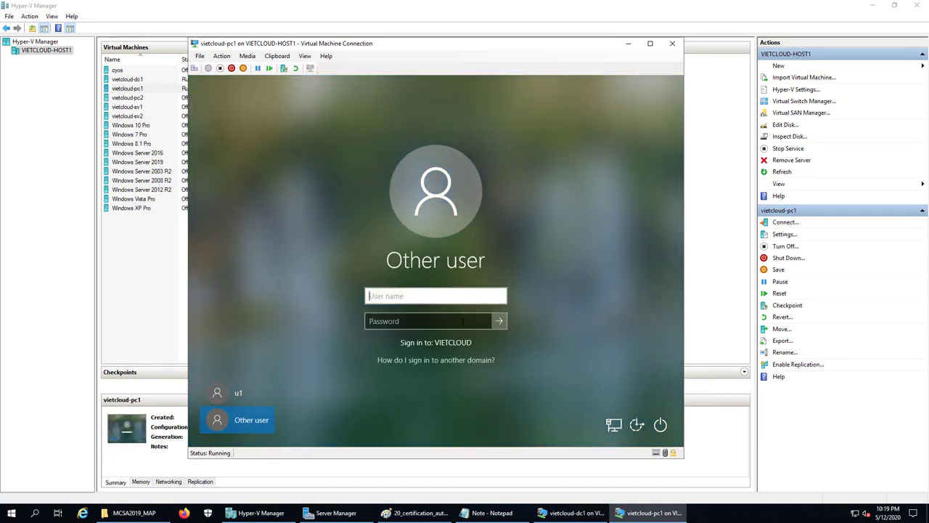
{"action": "type", "text": "u2"}
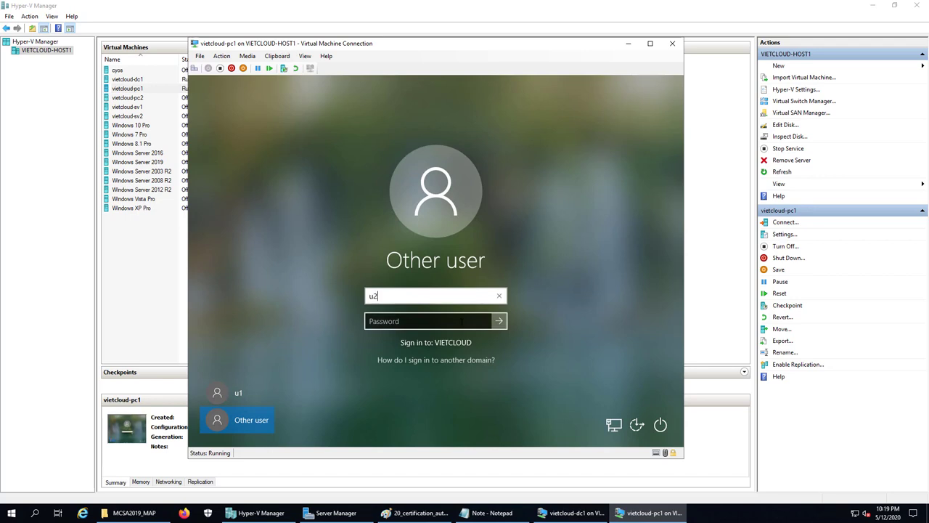
{"action": "key", "text": "Tab"}
{"action": "type", "text": "123456"}
{"action": "key", "text": "Return"}
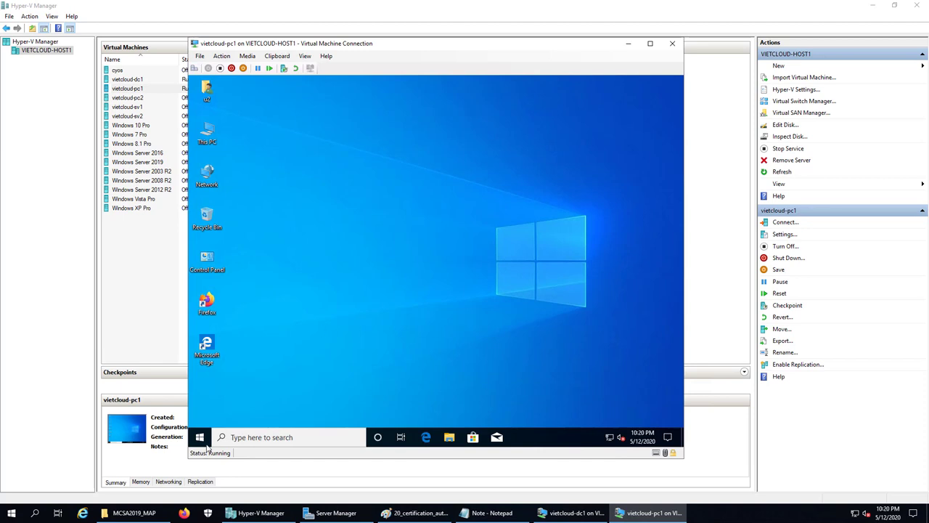
Launch Outlook from the Start menu as u2 and accept the licence terms
{"action": "key", "text": "super"}
{"action": "scroll", "coordinate": [260, 317], "scroll_direction": "down", "scroll_amount": 15}
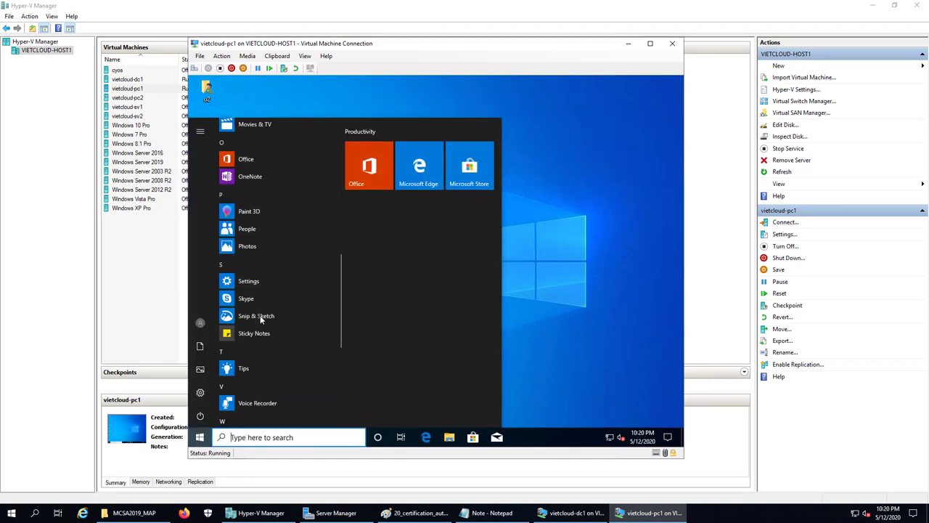
{"action": "scroll", "coordinate": [260, 315], "scroll_direction": "up", "scroll_amount": 7}
{"action": "scroll", "coordinate": [260, 315], "scroll_direction": "down", "scroll_amount": 4}
{"action": "left_click", "coordinate": [260, 315]}
{"action": "scroll", "coordinate": [296, 276], "scroll_direction": "down", "scroll_amount": 5}
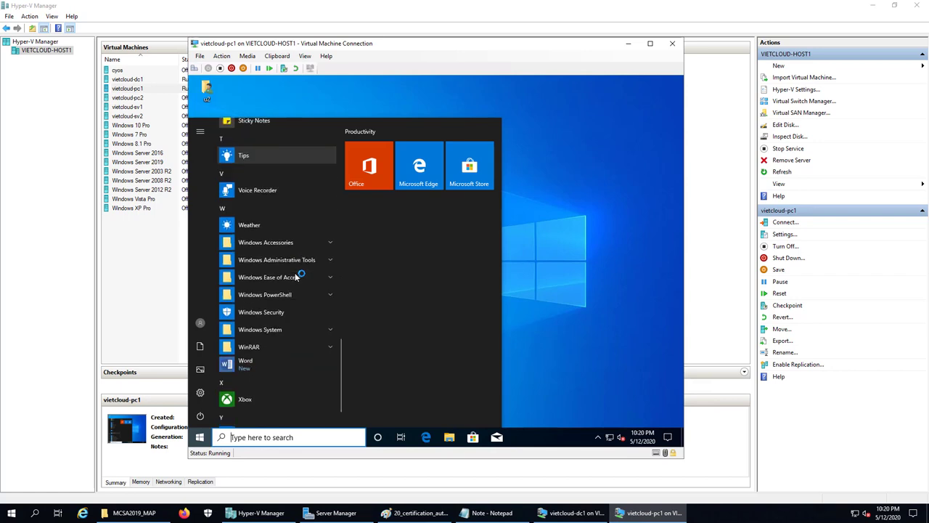
{"action": "scroll", "coordinate": [298, 273], "scroll_direction": "up", "scroll_amount": 10}
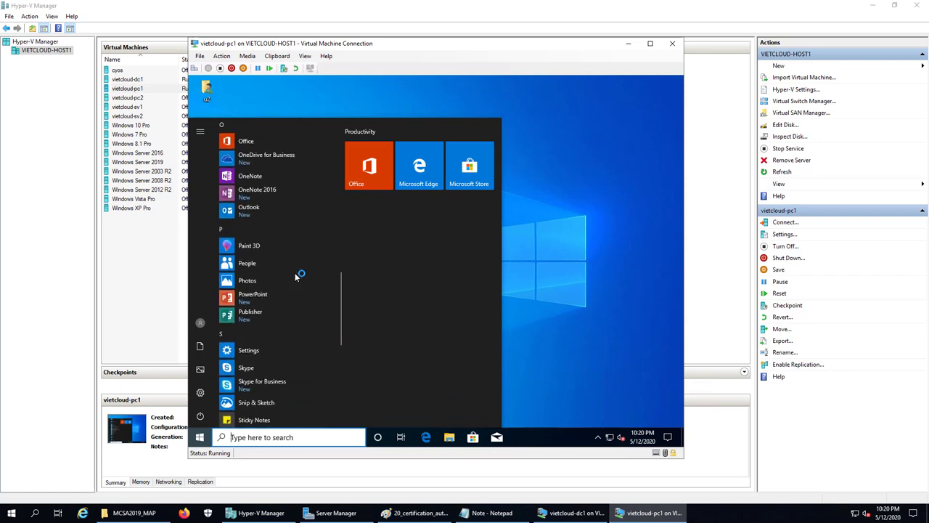
{"action": "left_click", "coordinate": [318, 358]}
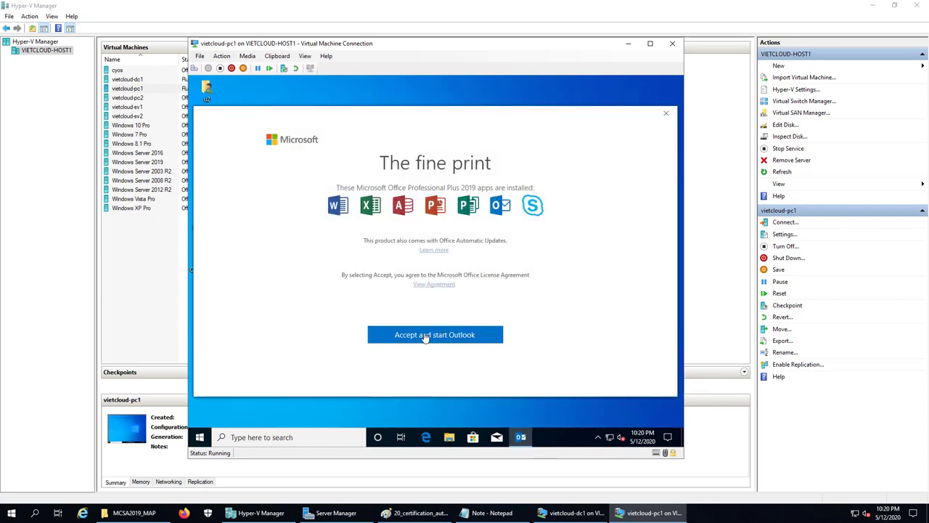
{"action": "left_click", "coordinate": [426, 335]}
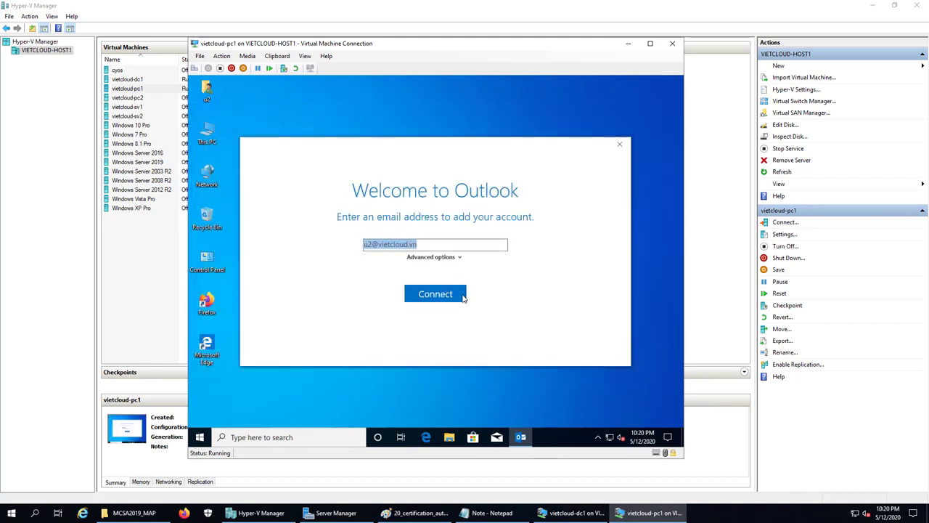
{"action": "left_click", "coordinate": [459, 258]}
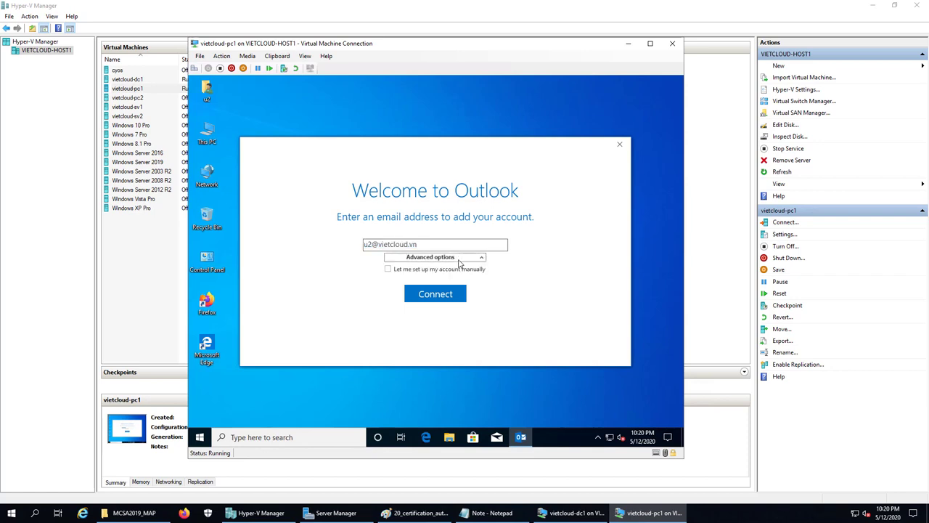
{"action": "left_click", "coordinate": [485, 259]}
{"action": "left_click", "coordinate": [465, 259]}
{"action": "left_click", "coordinate": [388, 270]}
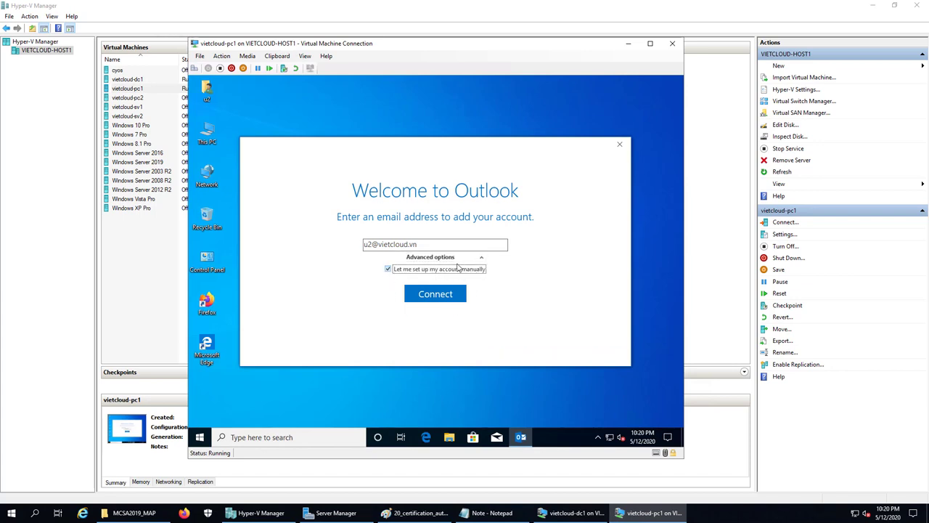
{"action": "left_click", "coordinate": [447, 296]}
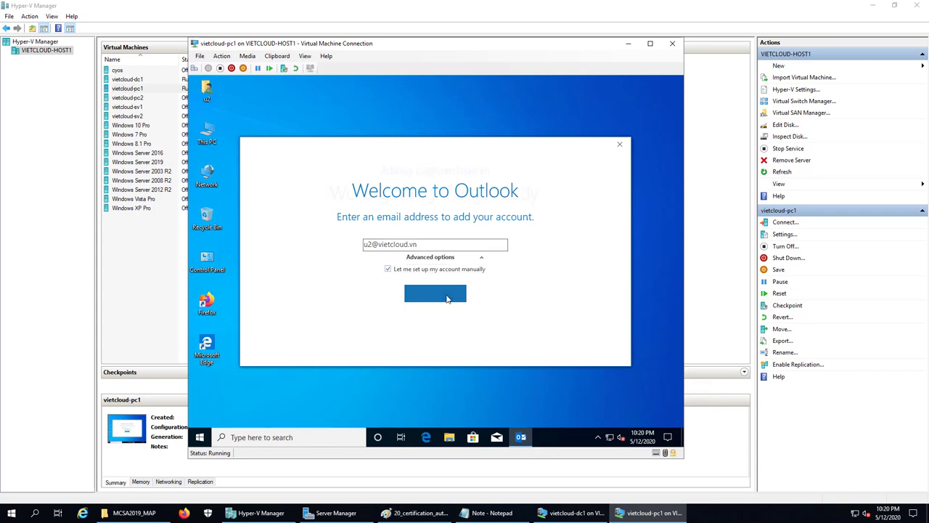
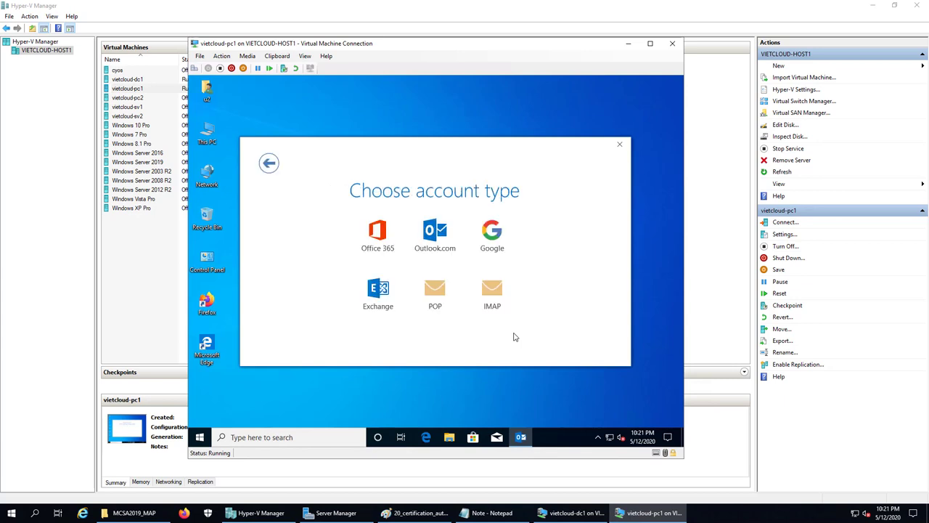
Choose a POP account, set both incoming and outgoing servers to mail.vietcloud.vn, and use Auto encryption
{"action": "left_click", "coordinate": [444, 298]}
{"action": "left_click_drag", "start_coordinate": [412, 201], "coordinate": [304, 200]}
{"action": "type", "text": "mail"}
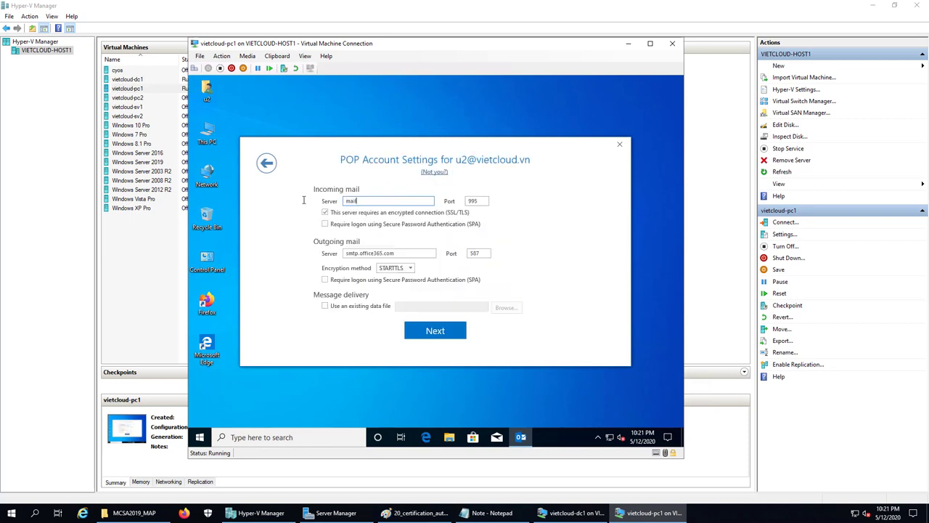
{"action": "type", "text": ".vietcloud.vn"}
{"action": "left_click_drag", "start_coordinate": [403, 204], "coordinate": [305, 203]}
{"action": "key", "text": "ctrl+c"}
{"action": "triple_click", "coordinate": [406, 253]}
{"action": "key", "text": "ctrl+v"}
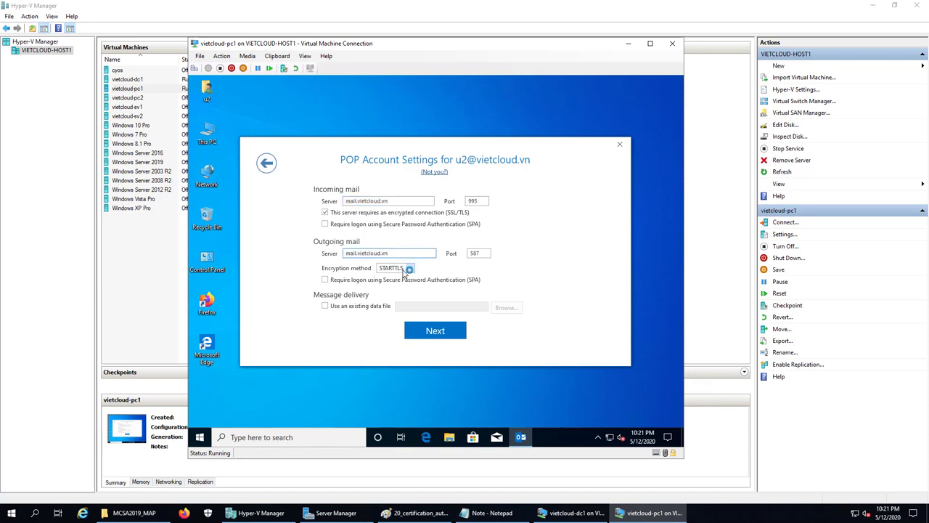
{"action": "left_click", "coordinate": [405, 269]}
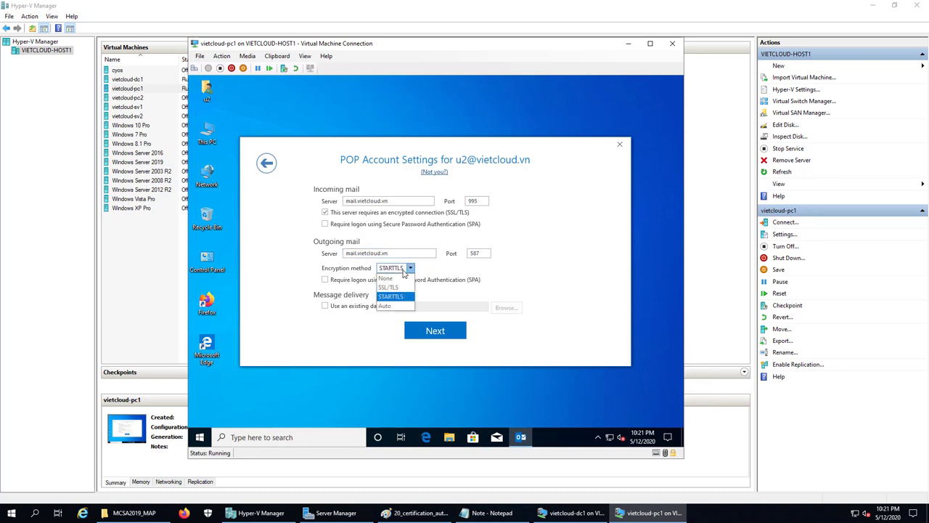
{"action": "left_click", "coordinate": [388, 306]}
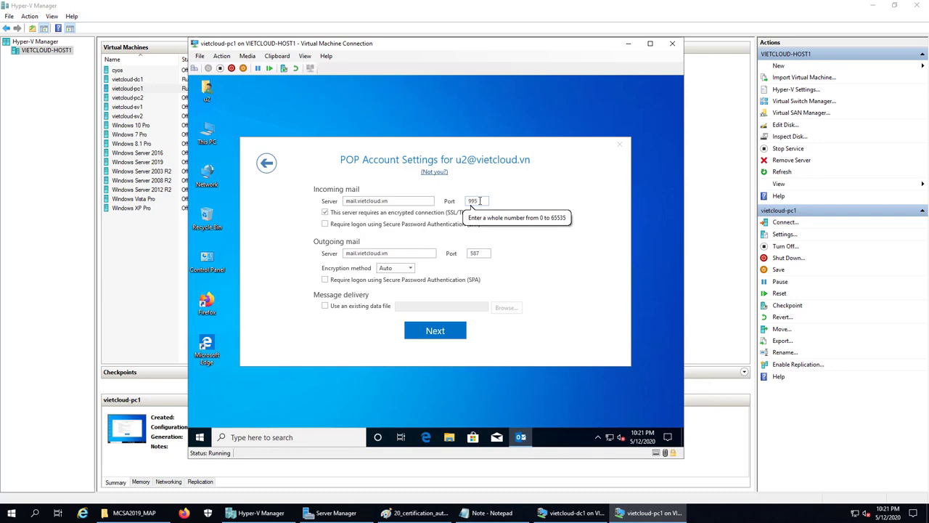
Set incoming port 110 and outgoing port 25, and turn off the SSL/TLS requirement
{"action": "double_click", "coordinate": [479, 202]}
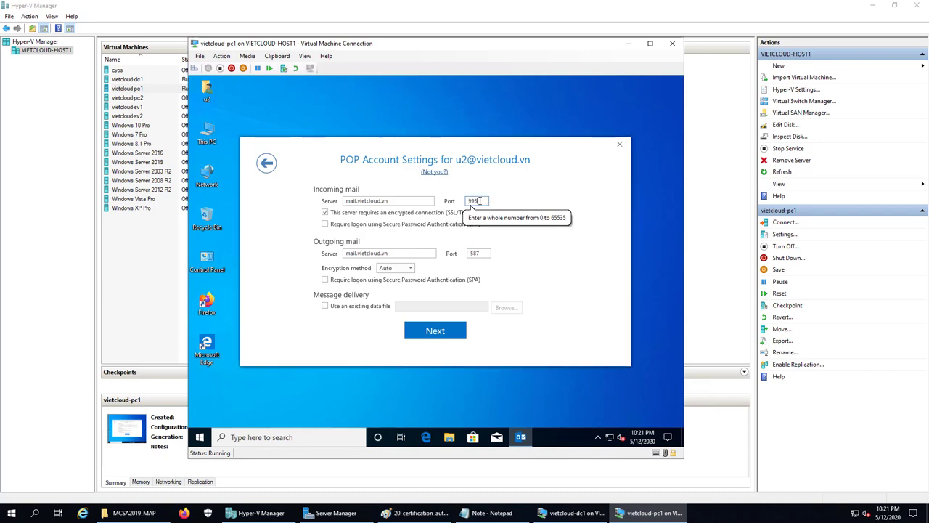
{"action": "double_click", "coordinate": [476, 202]}
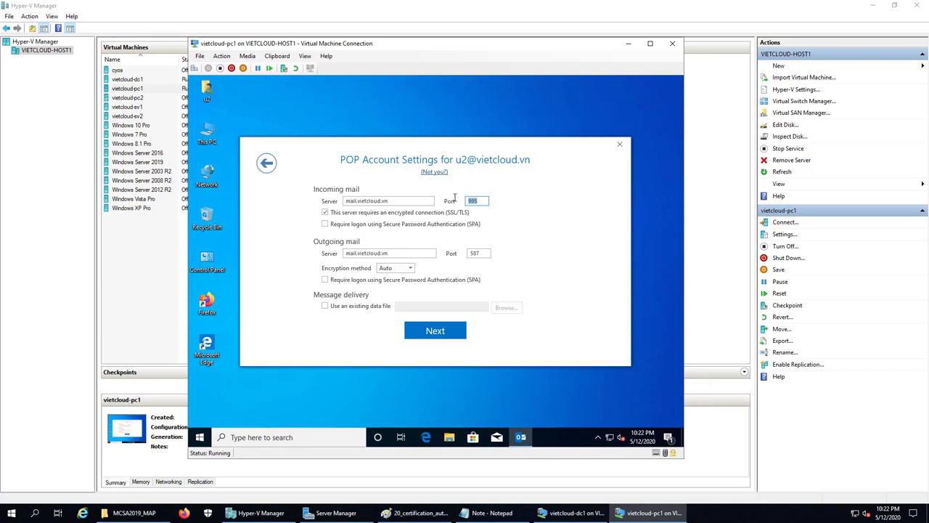
{"action": "type", "text": "995"}
{"action": "key", "text": "BackSpace"}
{"action": "key", "text": "BackSpace"}
{"action": "type", "text": "110"}
{"action": "left_click", "coordinate": [485, 253]}
{"action": "key", "text": "BackSpace"}
{"action": "key", "text": "BackSpace"}
{"action": "key", "text": "BackSpace"}
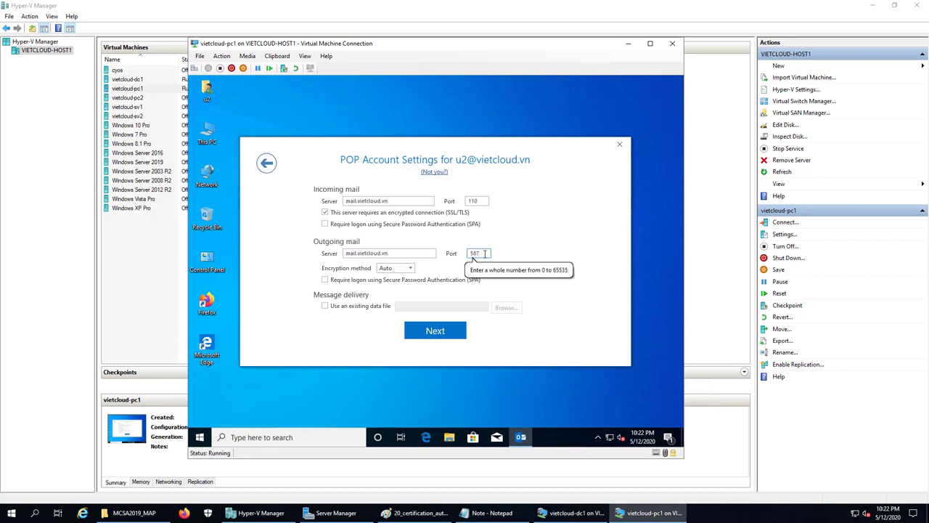
{"action": "type", "text": "25"}
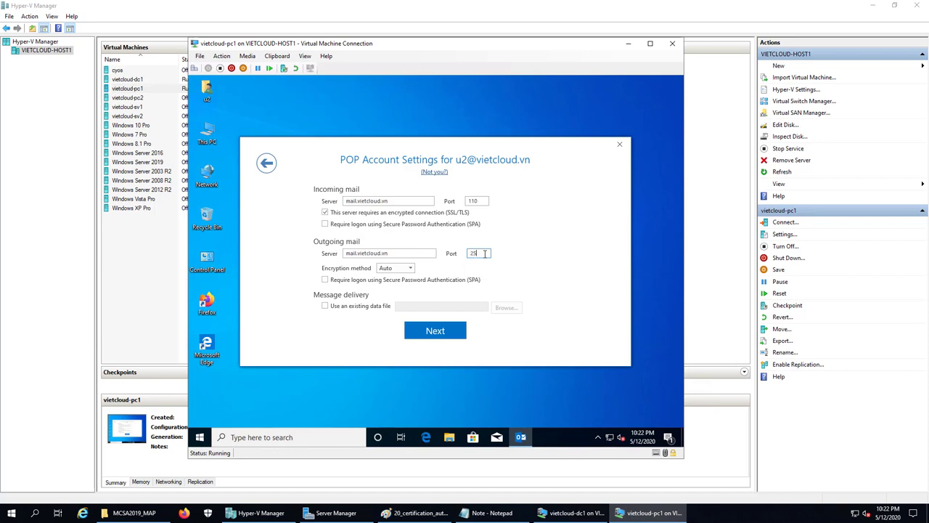
{"action": "left_click", "coordinate": [440, 213]}
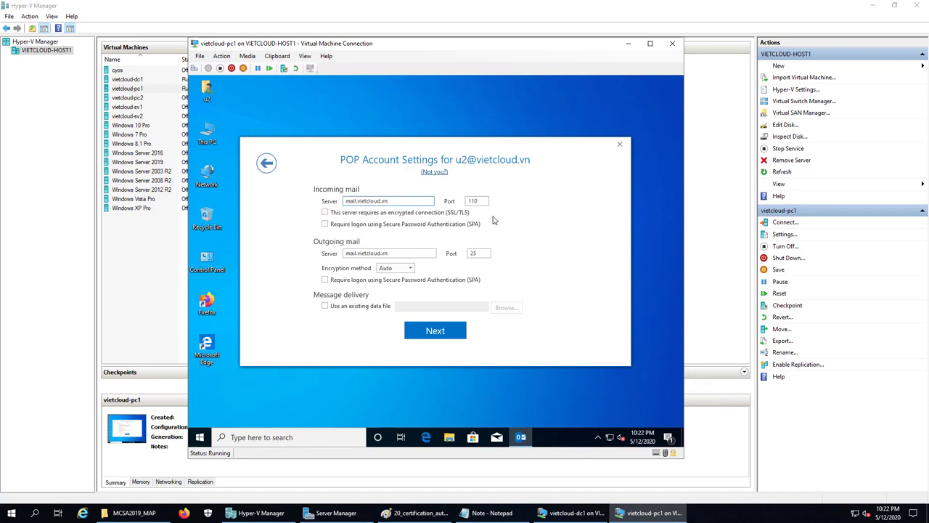
Enter the account password, connect, accept the untrusted server certificate and finish setup
{"action": "left_click", "coordinate": [448, 328]}
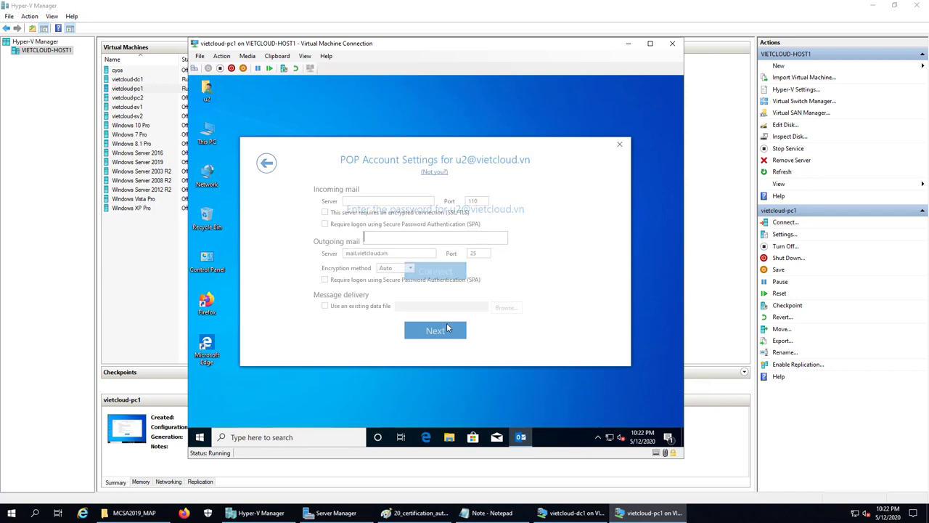
{"action": "type", "text": "••"}
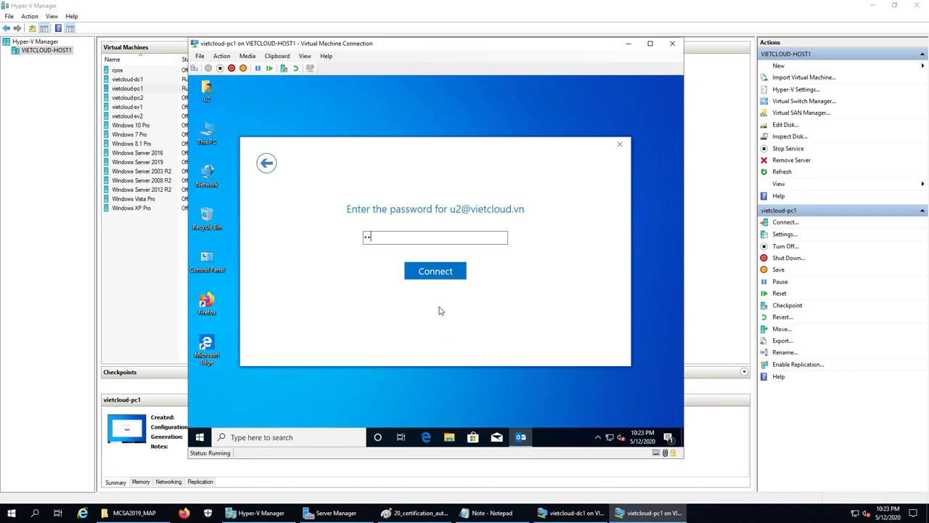
{"action": "left_click", "coordinate": [429, 272]}
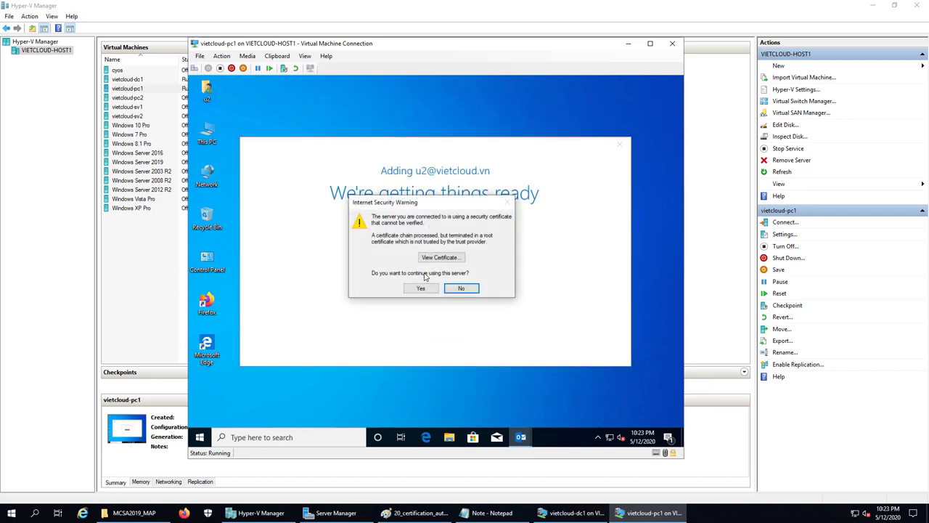
{"action": "left_click", "coordinate": [421, 289]}
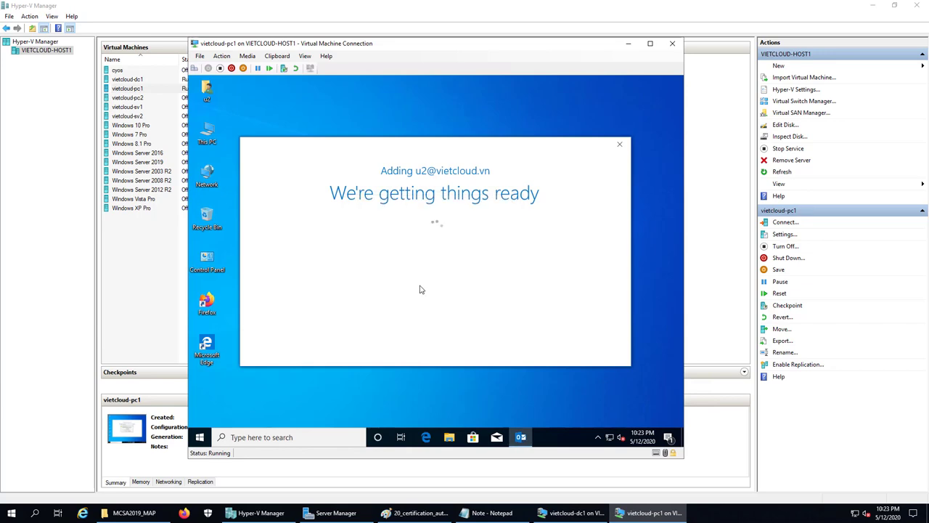
{"action": "left_click", "coordinate": [435, 259]}
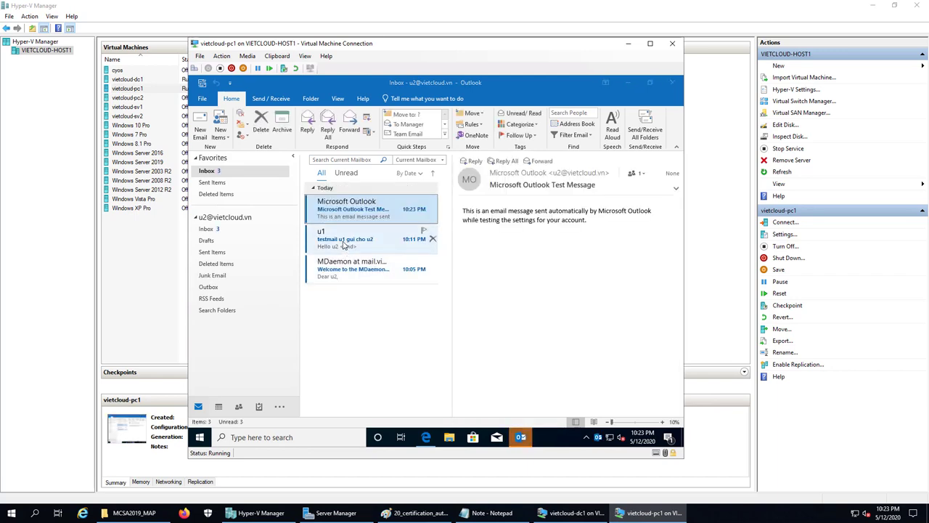
Read the 'testmail u1 gui cho u2' message and close the Outlook mobile-setup browser page
{"action": "left_click", "coordinate": [341, 244]}
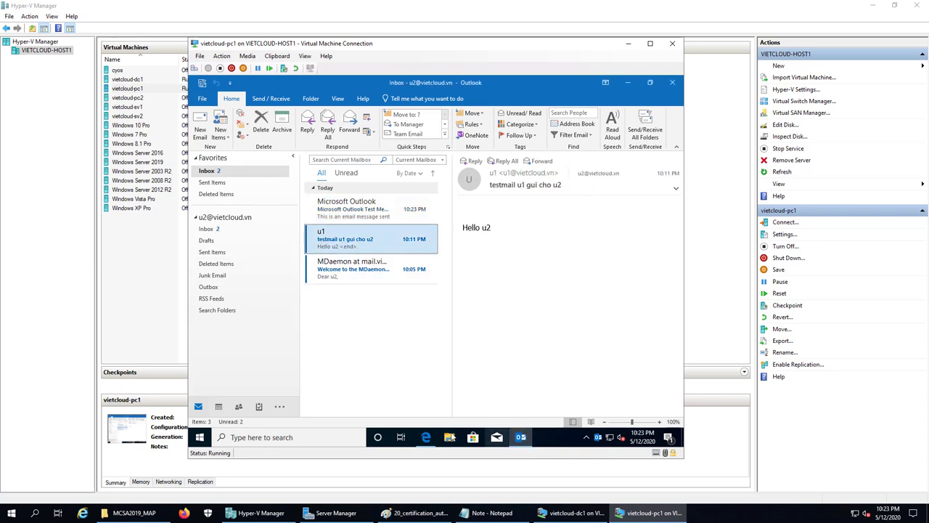
{"action": "left_click", "coordinate": [425, 437]}
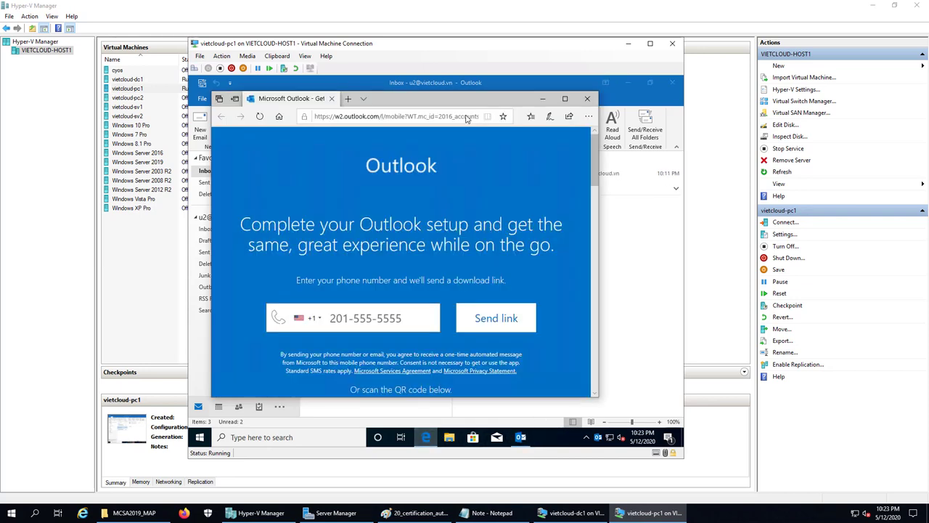
{"action": "left_click", "coordinate": [587, 100]}
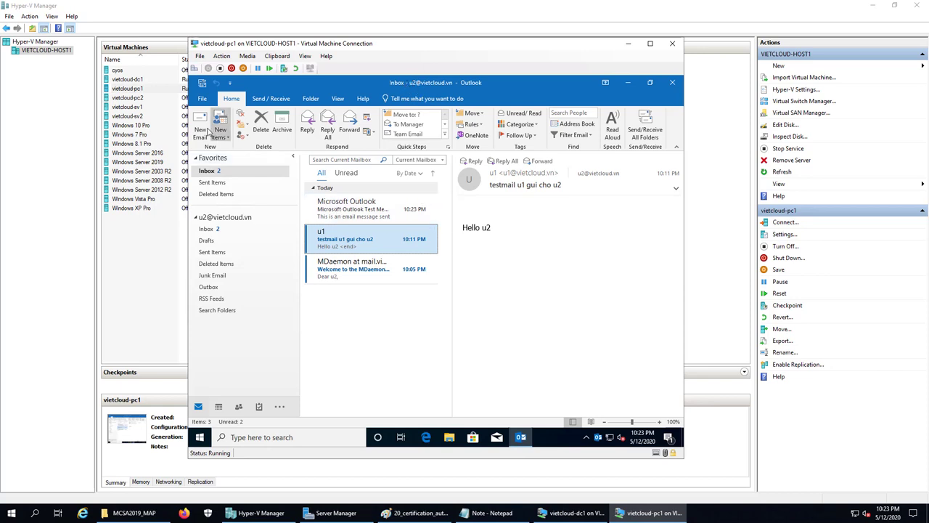
Send the first user's address a mail titled 'u2 gui cho u1 test Microsoft Outlook' with body 'Hello u1'
{"action": "left_click", "coordinate": [197, 127]}
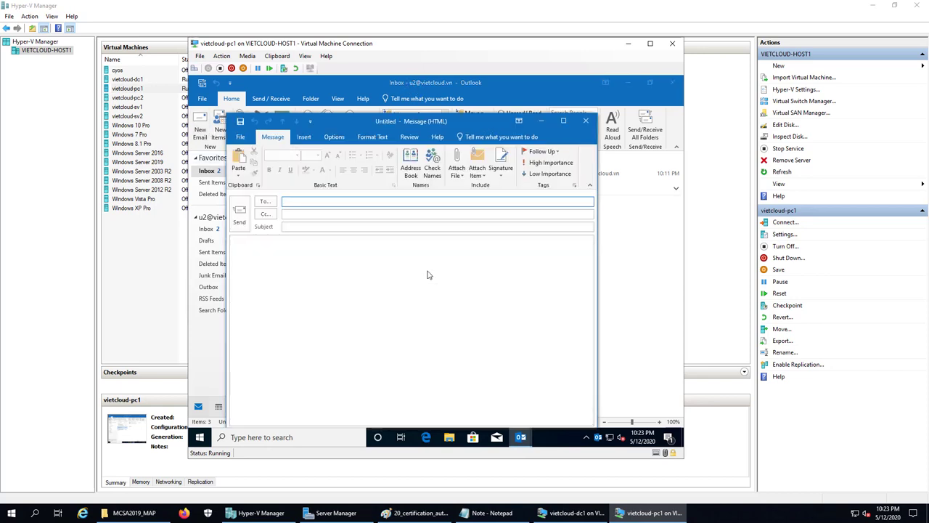
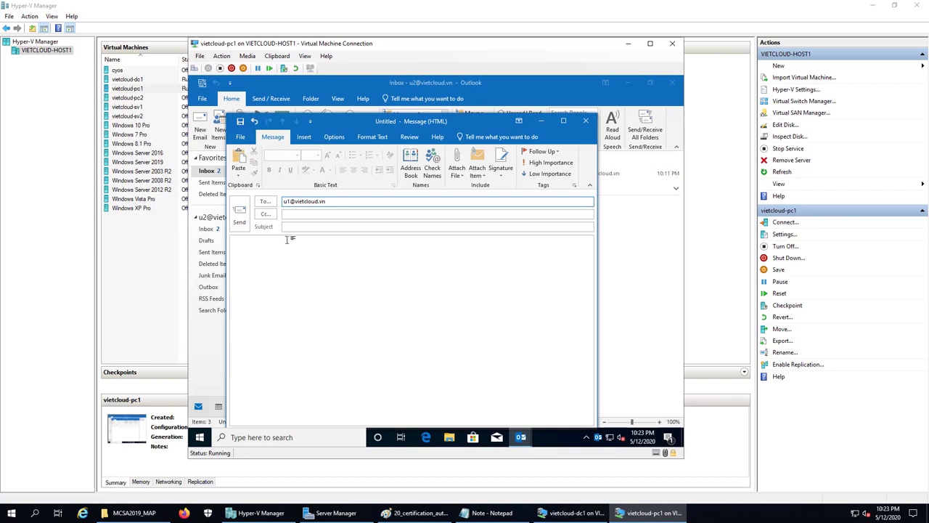
{"action": "left_click", "coordinate": [292, 228]}
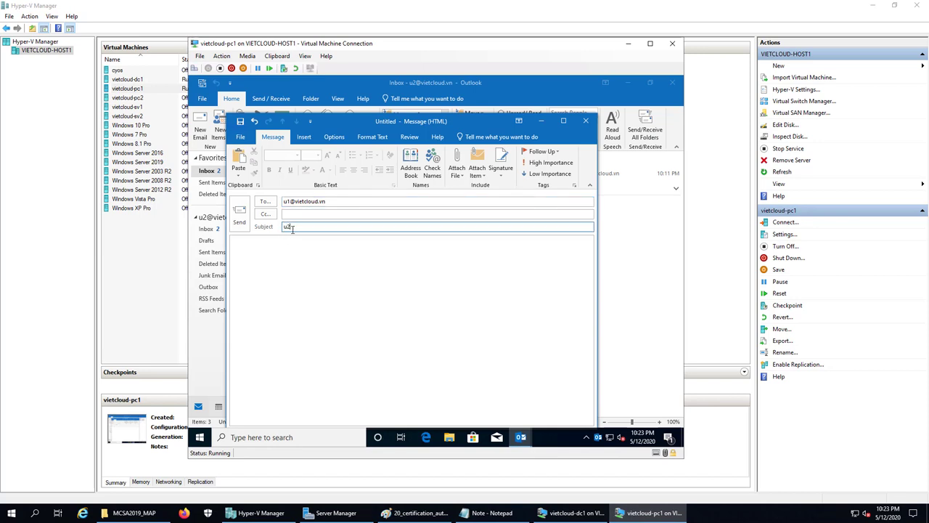
{"action": "type", "text": "u2 gui cho u1 test Microsoft Outlook"}
{"action": "left_click", "coordinate": [268, 248]}
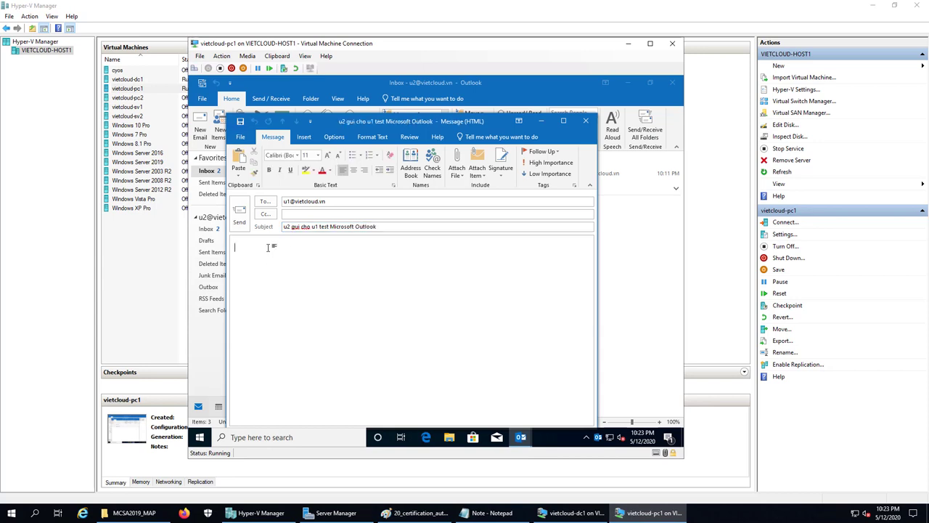
{"action": "type", "text": "Hello u1"}
{"action": "left_click", "coordinate": [240, 217]}
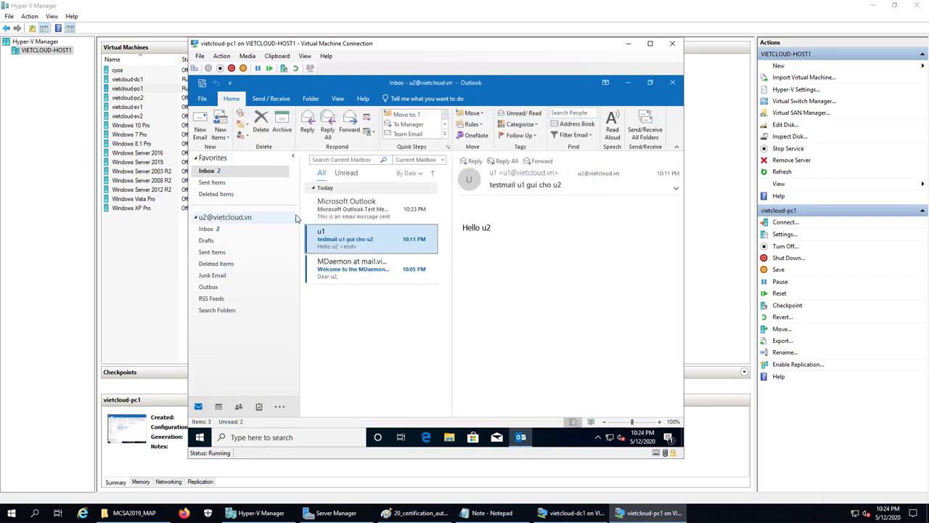
{"action": "left_click", "coordinate": [628, 82]}
Switch to a different Windows user on vietcloud-pc1 and sign in with the account password
{"action": "left_click", "coordinate": [195, 69]}
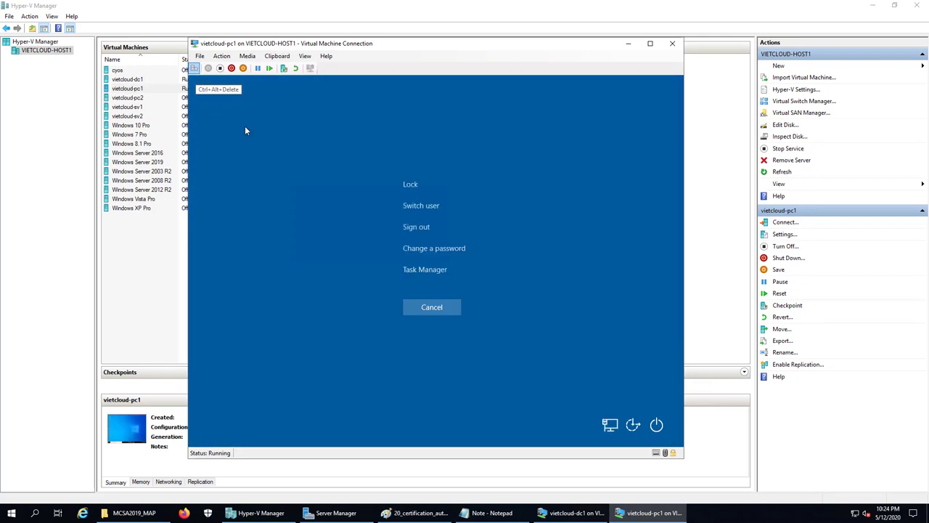
{"action": "left_click", "coordinate": [426, 205]}
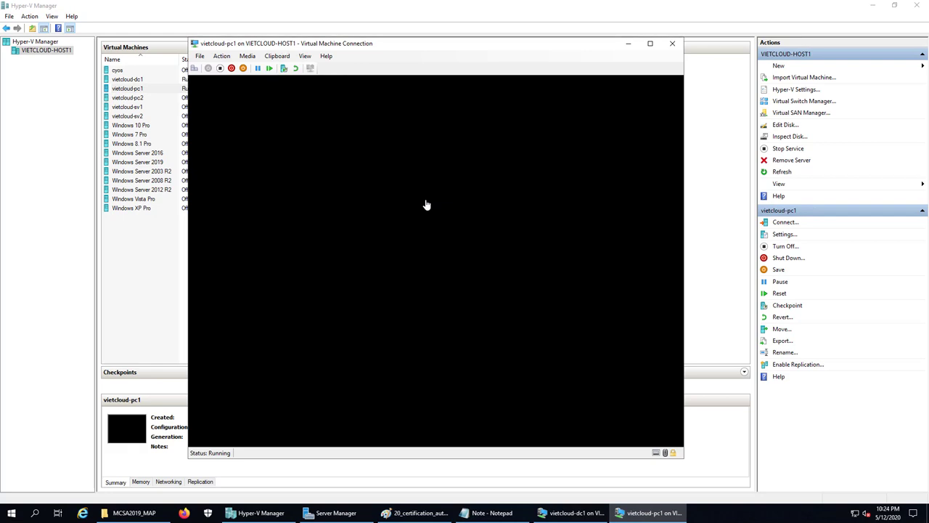
{"action": "type", "text": "123"}
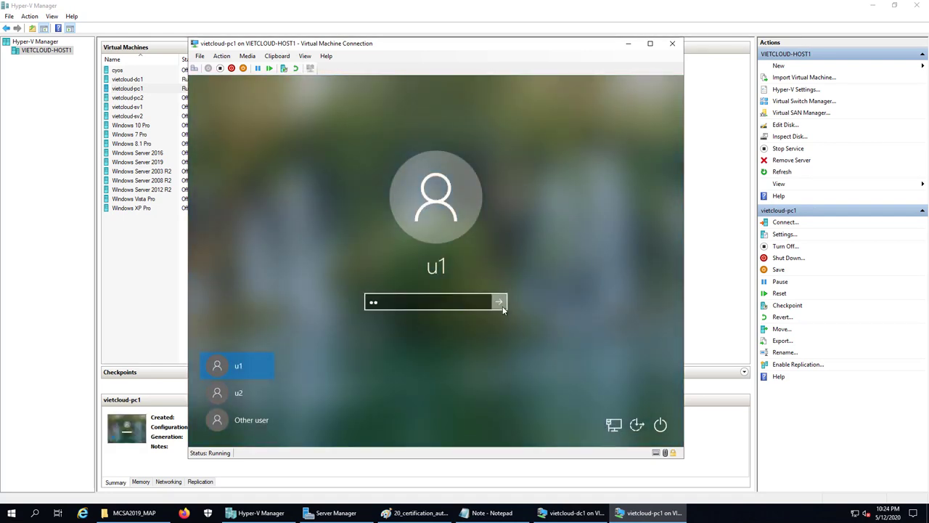
{"action": "left_click", "coordinate": [503, 306]}
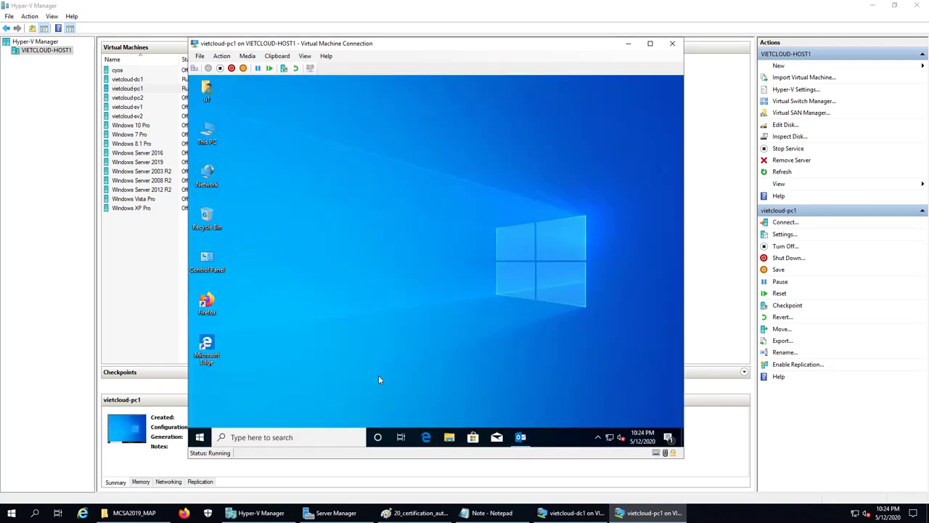
Fetch new mail in Outlook, read u2's test message, then minimize Outlook and the VM window
{"action": "left_click", "coordinate": [520, 438]}
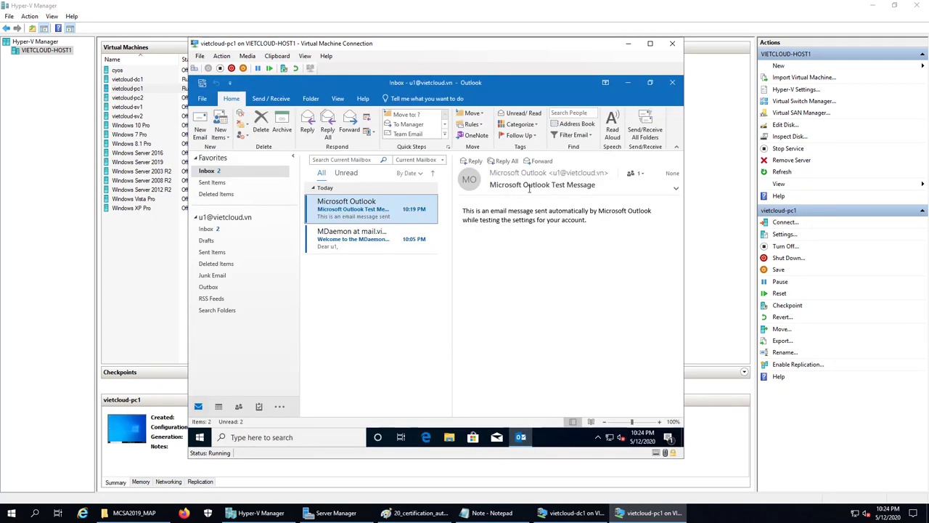
{"action": "left_click", "coordinate": [644, 129]}
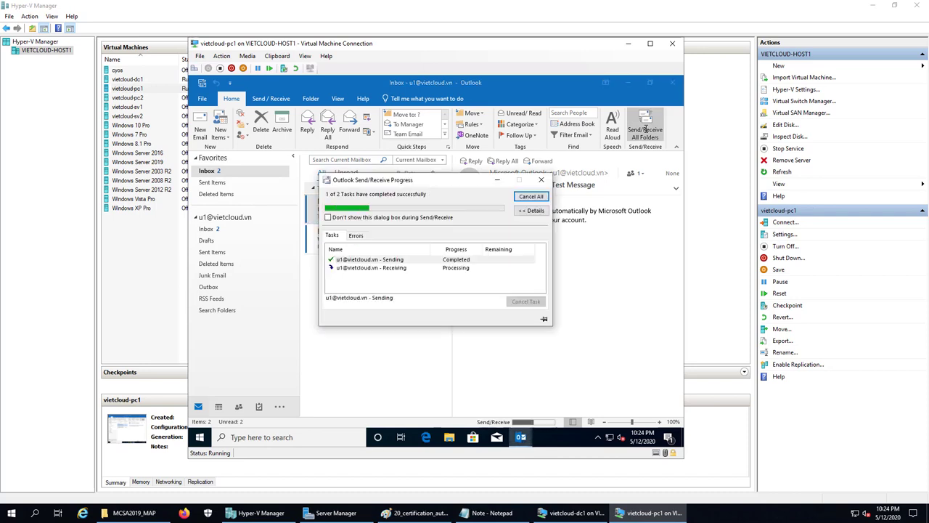
{"action": "left_click", "coordinate": [350, 211]}
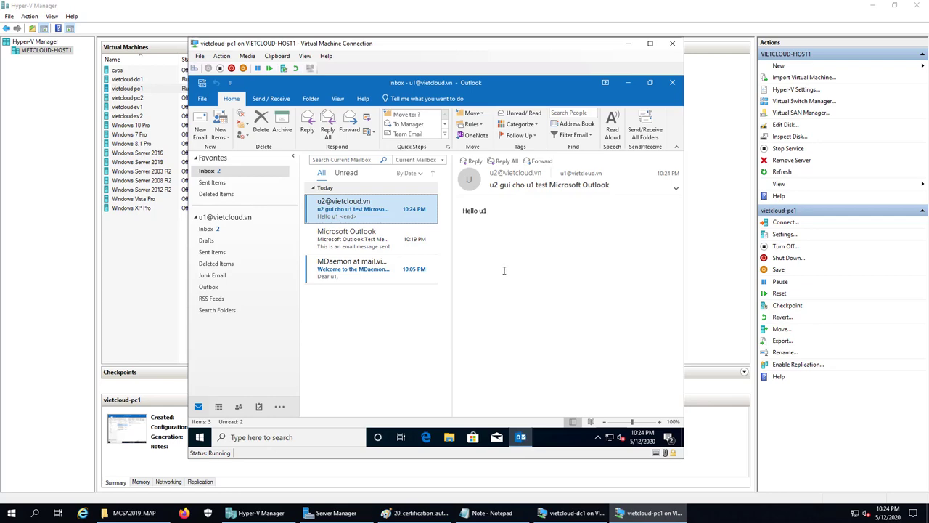
{"action": "left_click", "coordinate": [628, 84]}
{"action": "left_click", "coordinate": [628, 43]}
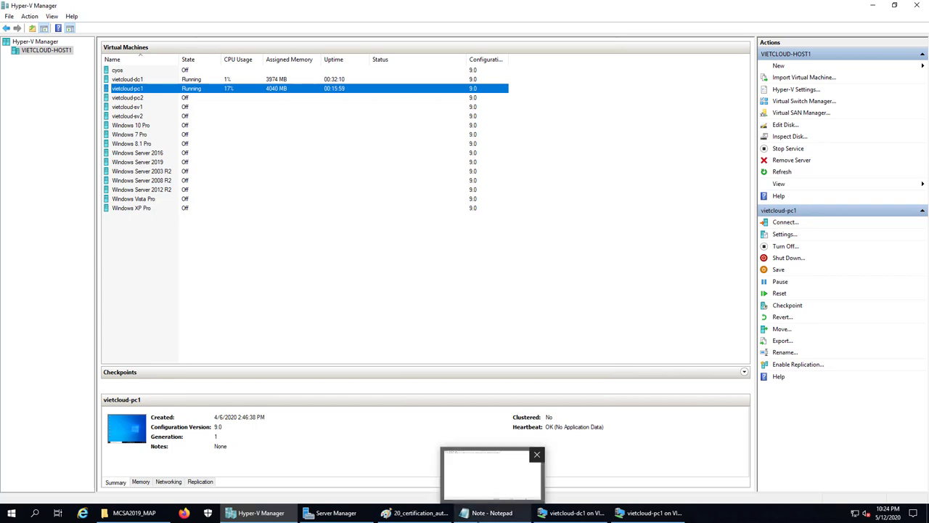
Add '2. Cai dat va cau hinh enterprise root CA' below the first line of the Notepad notes
{"action": "left_click", "coordinate": [491, 513]}
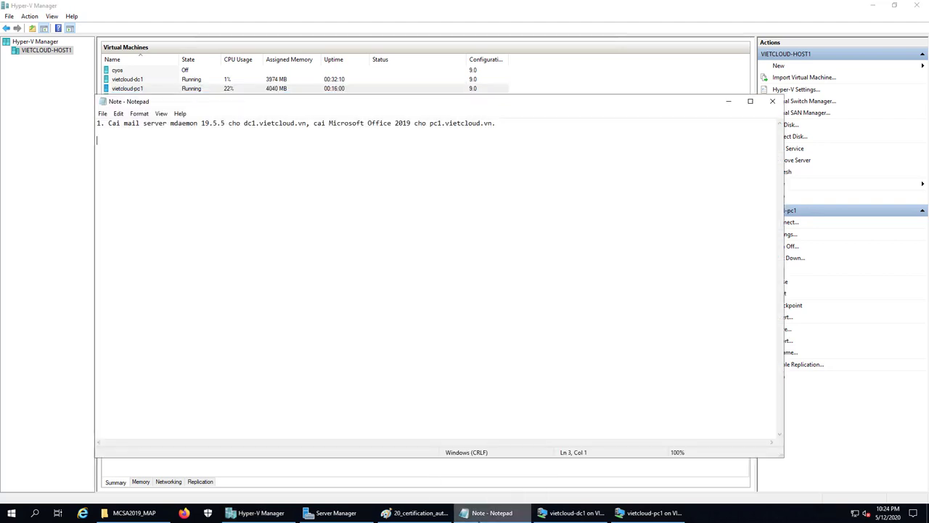
{"action": "left_click", "coordinate": [509, 127]}
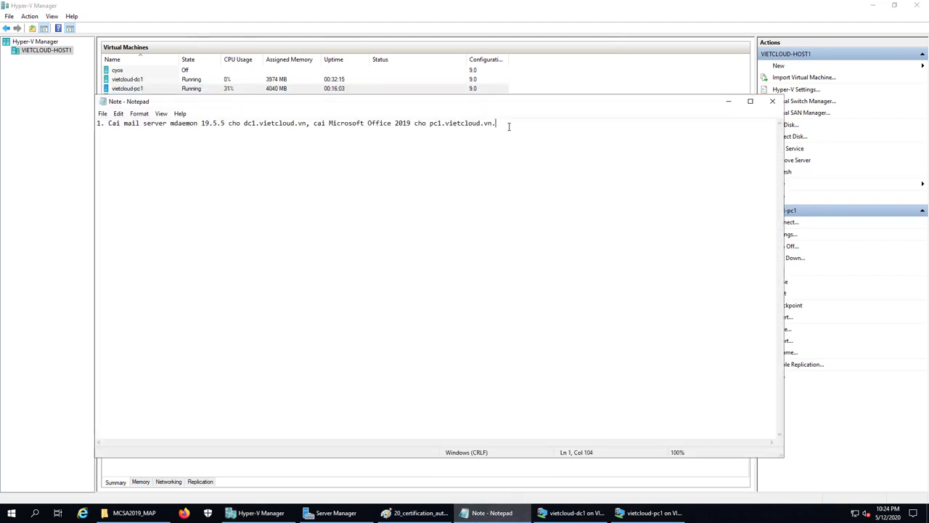
{"action": "key", "text": "Return"}
{"action": "key", "text": "Return"}
{"action": "type", "text": "2. Cai dat va cau hinh enterprise "}
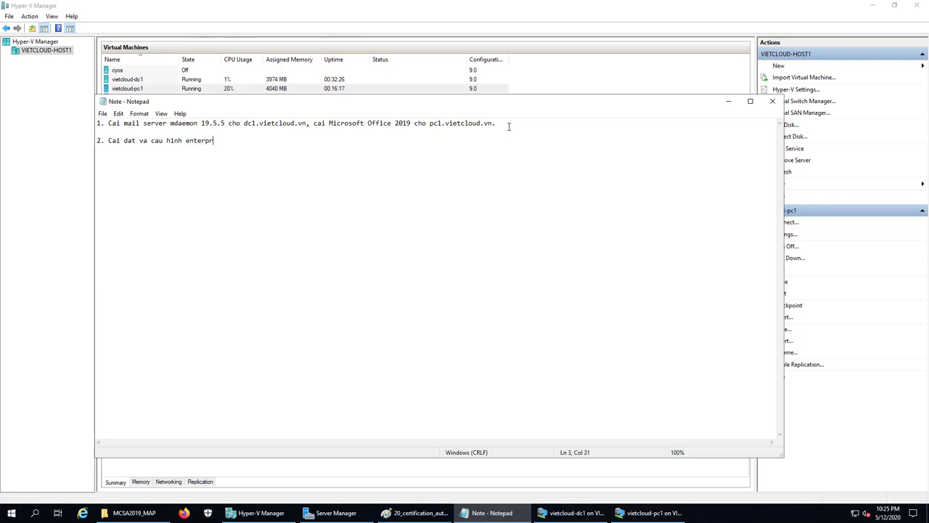
{"action": "type", "text": "root CA"}
{"action": "left_click", "coordinate": [574, 512]}
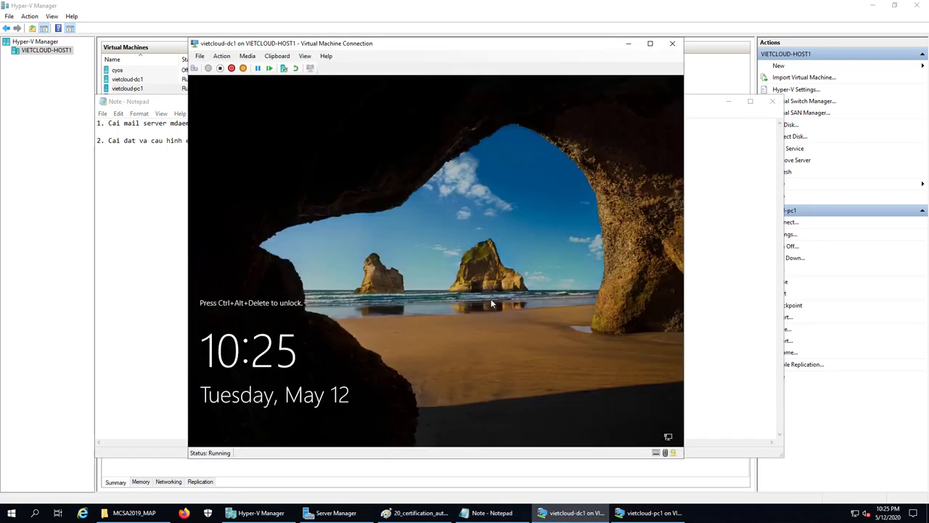
Sign in to the locked vietcloud-dc1 server with the Administrator password
{"action": "left_click", "coordinate": [195, 68]}
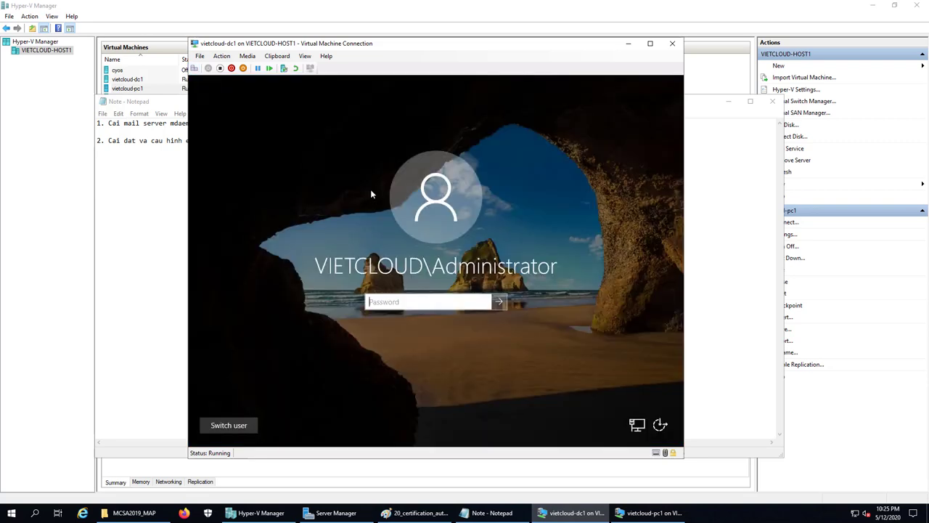
{"action": "type", "text": "•••••"}
{"action": "key", "text": "BackSpace"}
{"action": "key", "text": "BackSpace"}
{"action": "key", "text": "BackSpace"}
{"action": "key", "text": "BackSpace"}
{"action": "key", "text": "BackSpace"}
{"action": "type", "text": "••••••••••••"}
{"action": "key", "text": "Return"}
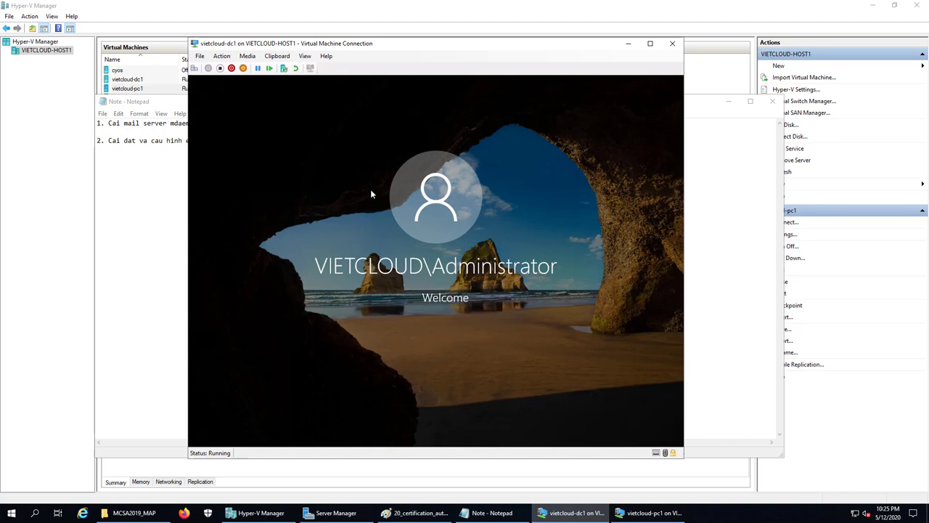
Reposition the cursor in the Notepad notes, then minimize Notepad to return to the server
{"action": "left_click", "coordinate": [492, 512]}
{"action": "left_click", "coordinate": [197, 132]}
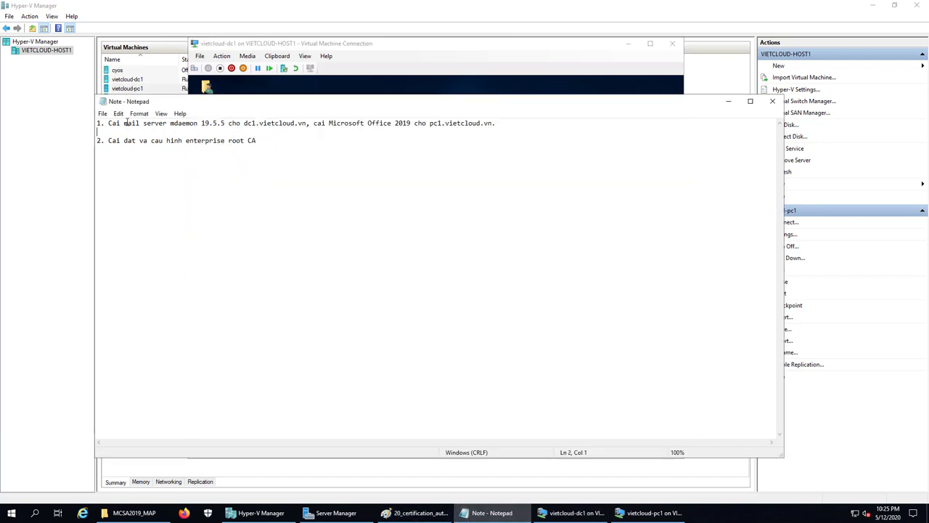
{"action": "left_click_drag", "start_coordinate": [129, 124], "coordinate": [220, 130]}
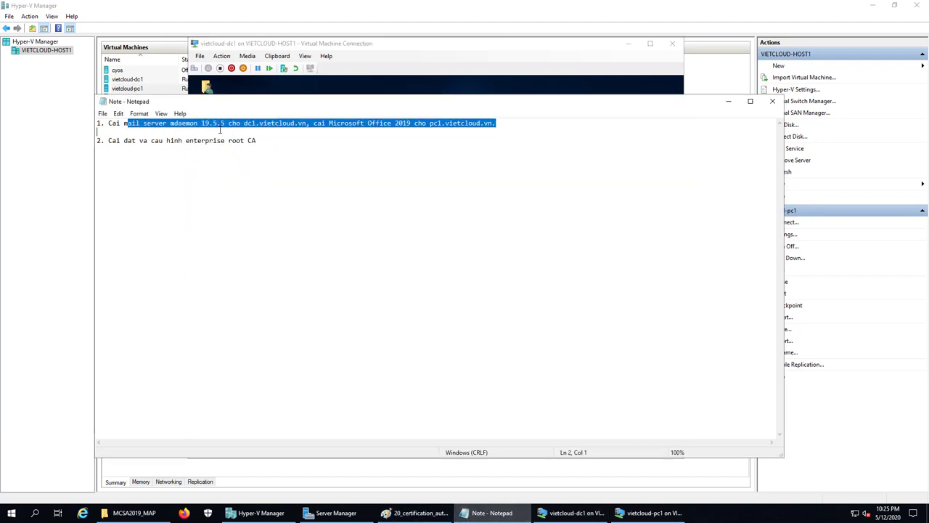
{"action": "left_click", "coordinate": [264, 131]}
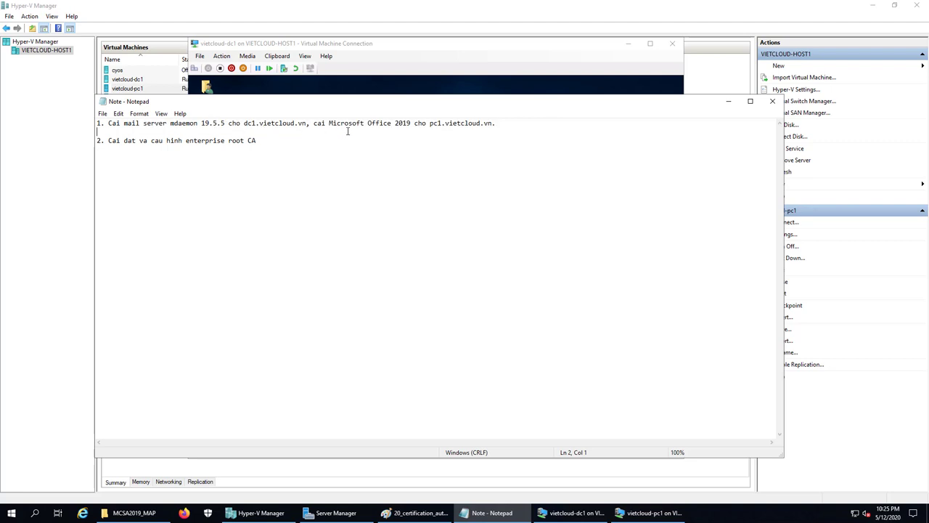
{"action": "left_click", "coordinate": [446, 123]}
{"action": "left_click", "coordinate": [730, 103]}
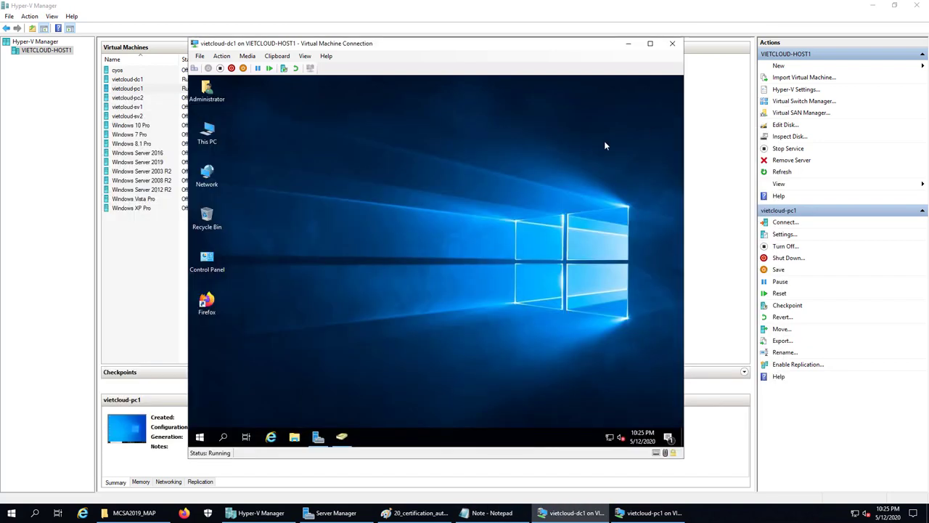
Start Server Manager's Add Roles and Features wizard for role-based installation on dc1.vietcloud.vn
{"action": "left_click", "coordinate": [340, 437]}
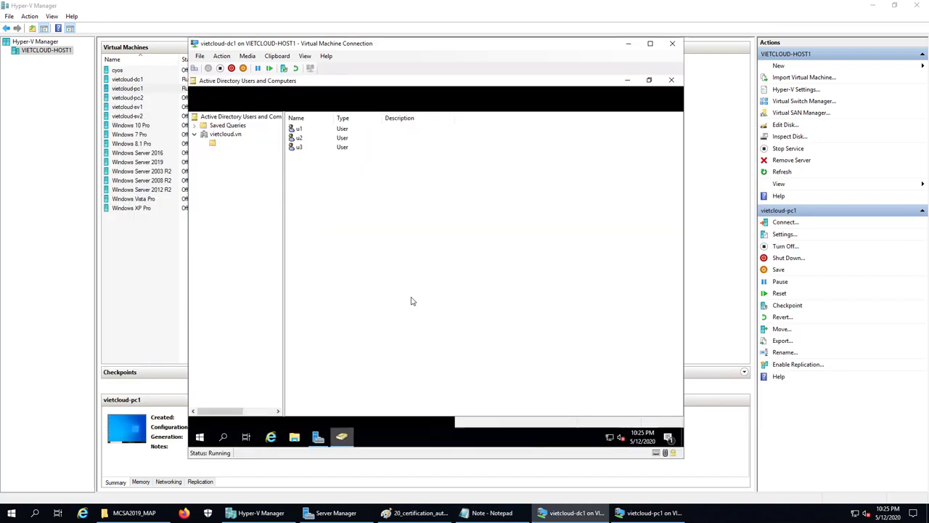
{"action": "left_click", "coordinate": [669, 81]}
{"action": "left_click", "coordinate": [318, 436]}
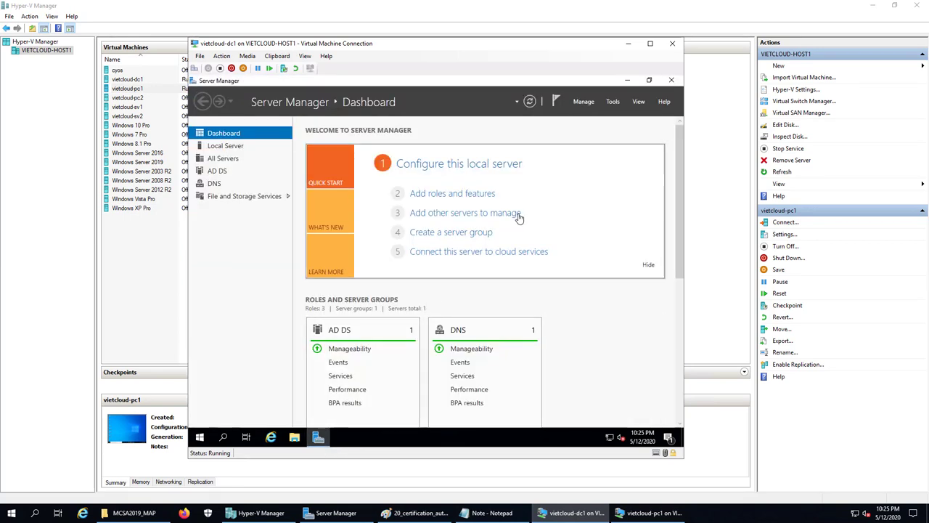
{"action": "left_click", "coordinate": [584, 106]}
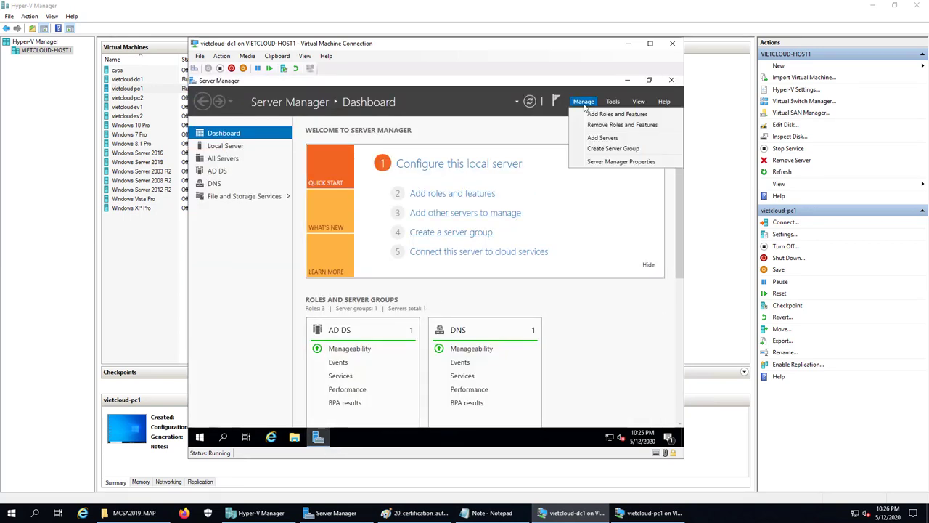
{"action": "left_click", "coordinate": [624, 121]}
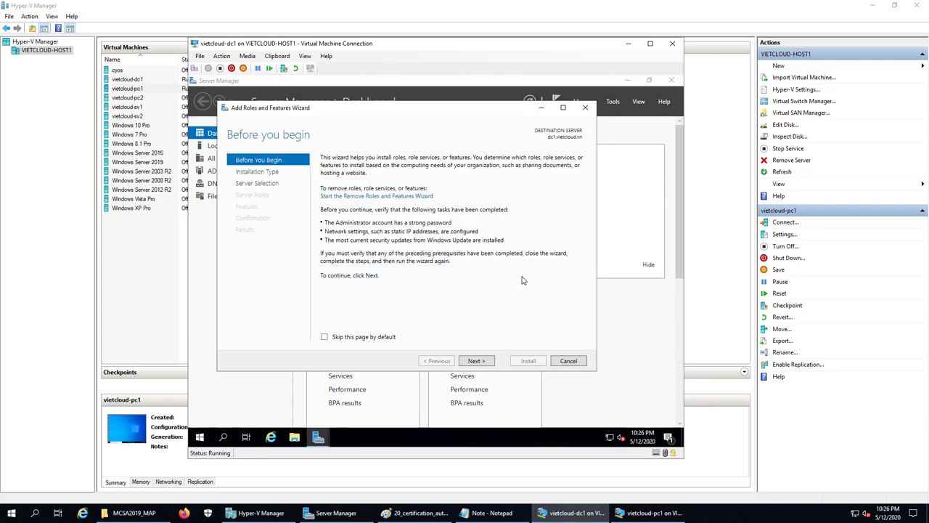
{"action": "left_click", "coordinate": [480, 361]}
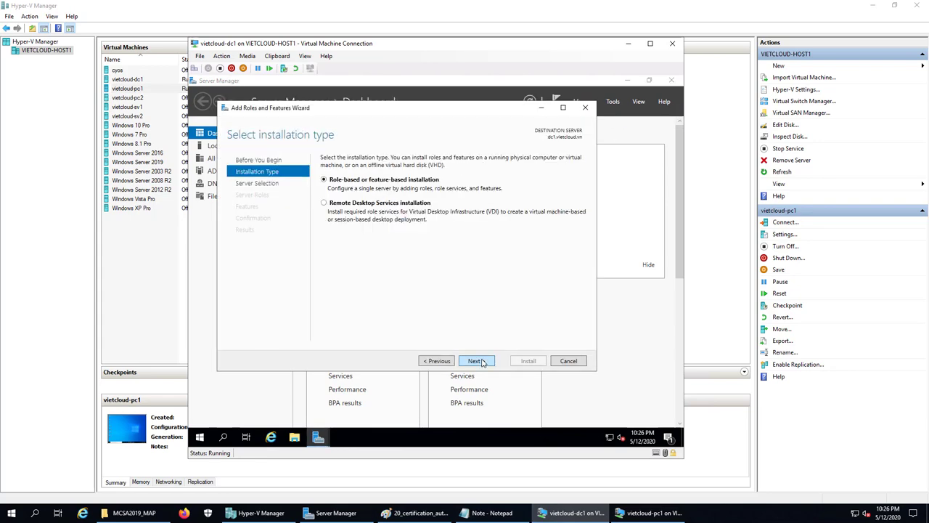
{"action": "left_click", "coordinate": [475, 361]}
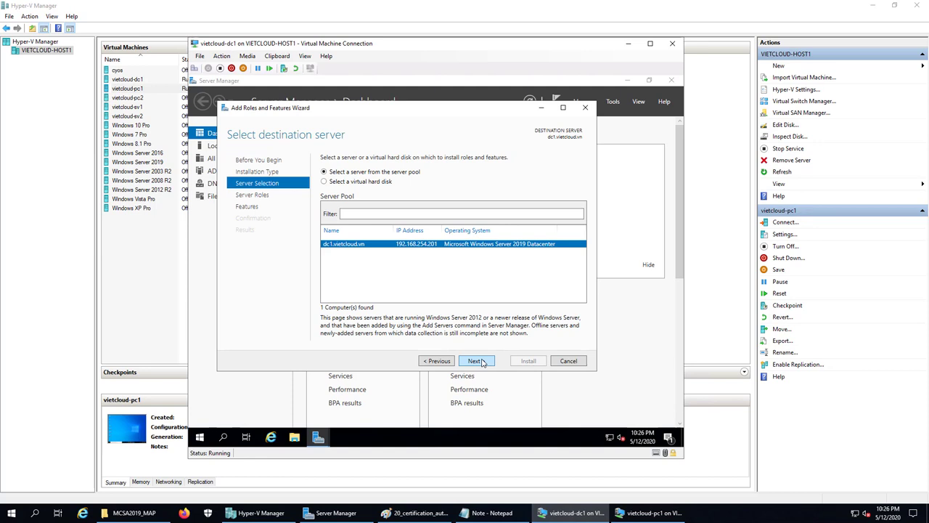
{"action": "left_click", "coordinate": [476, 361]}
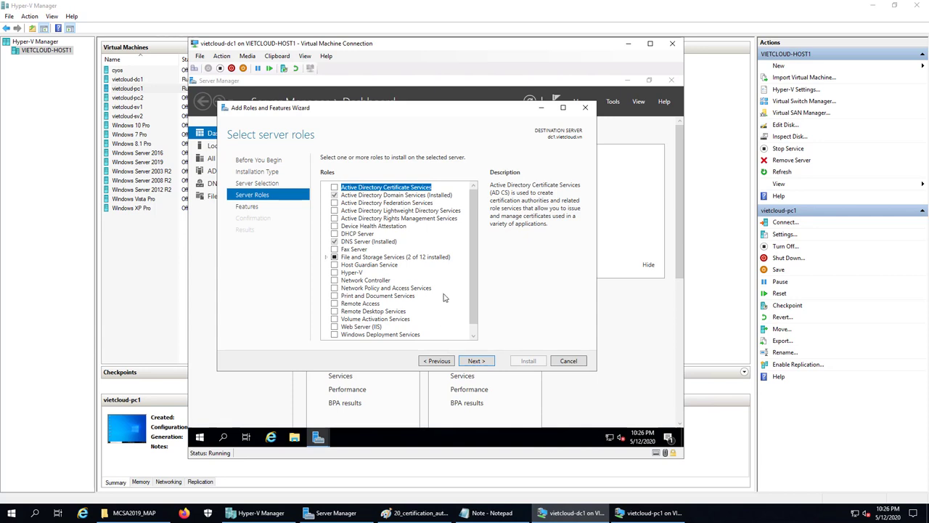
Add AD CS with management tools and CA Web Enrollment with required IIS features, then install
{"action": "left_click", "coordinate": [334, 187]}
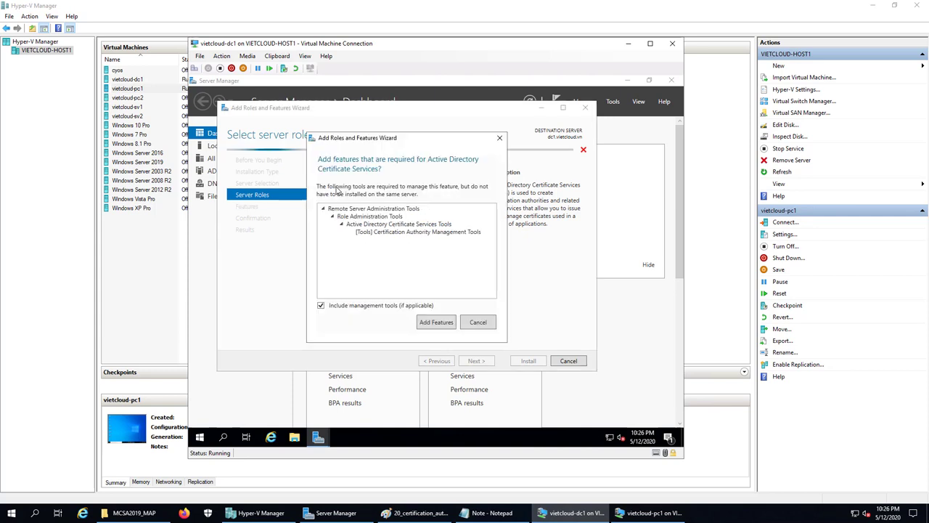
{"action": "left_click", "coordinate": [437, 322]}
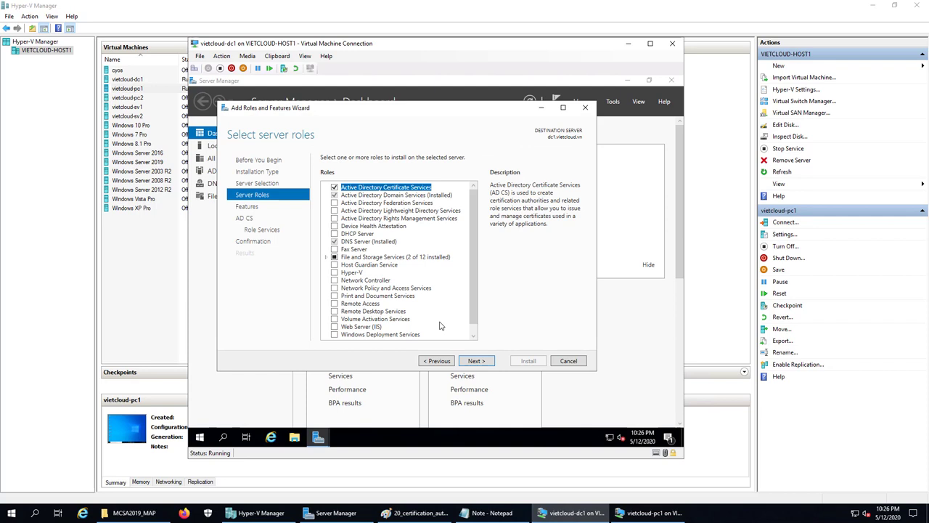
{"action": "left_click", "coordinate": [483, 363]}
{"action": "left_click", "coordinate": [483, 363]}
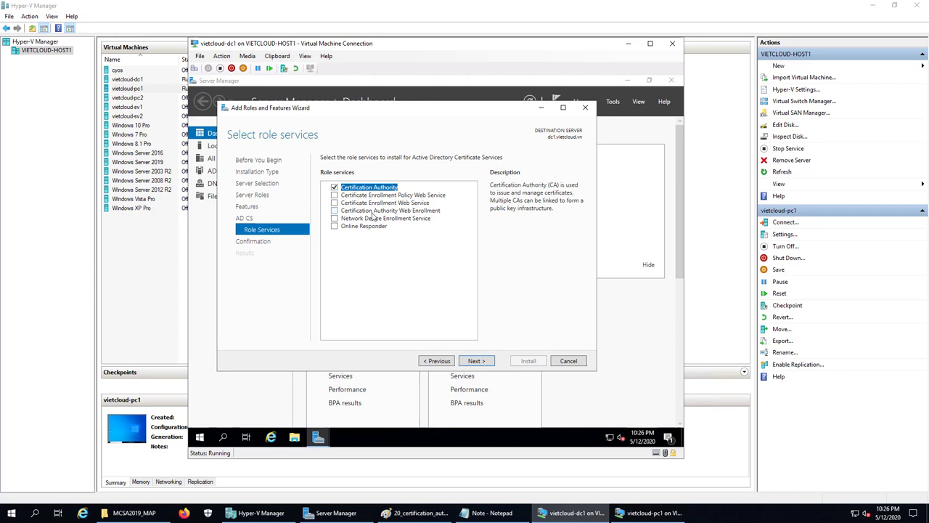
{"action": "left_click", "coordinate": [335, 211]}
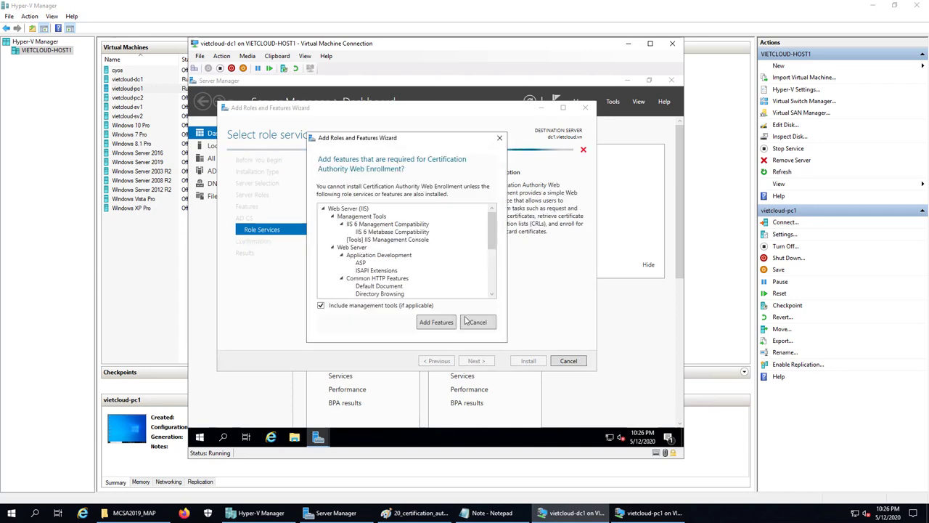
{"action": "left_click", "coordinate": [436, 322]}
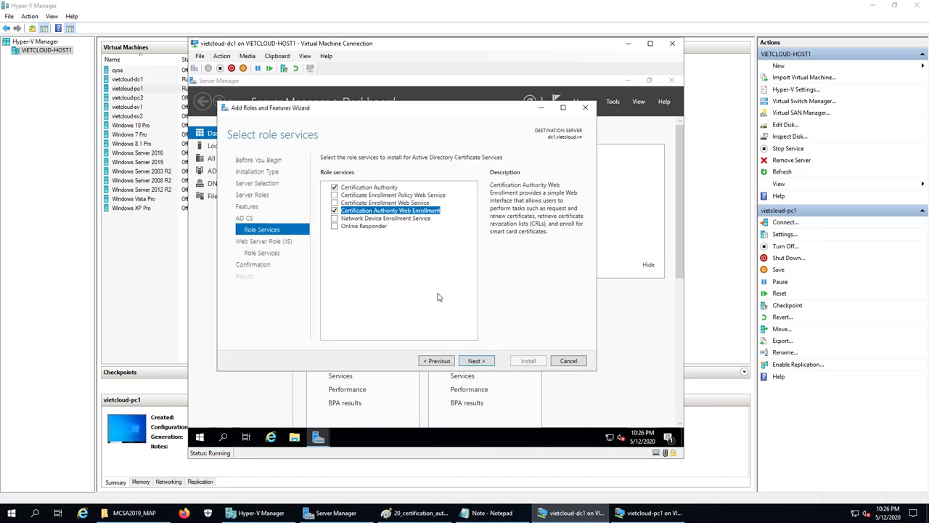
{"action": "left_click", "coordinate": [476, 363]}
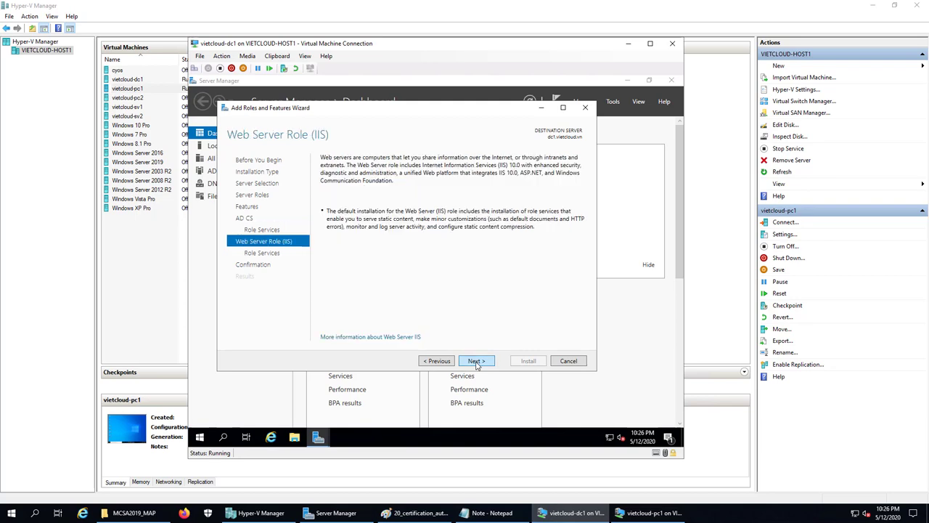
{"action": "left_click", "coordinate": [475, 361]}
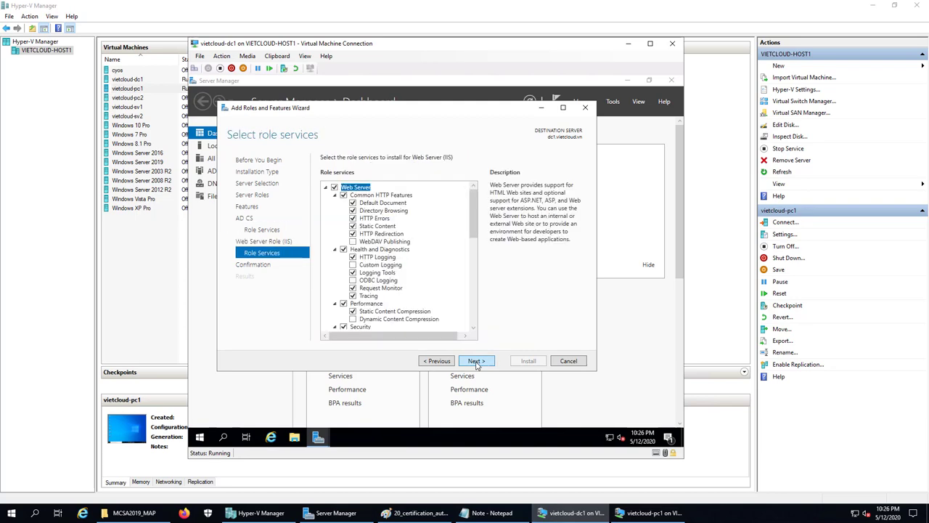
{"action": "left_click", "coordinate": [476, 362]}
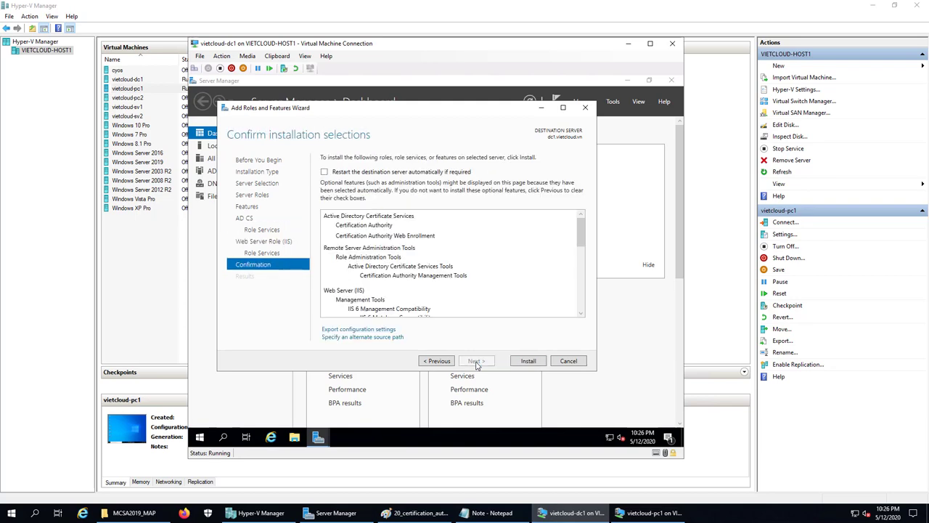
{"action": "left_click", "coordinate": [532, 359]}
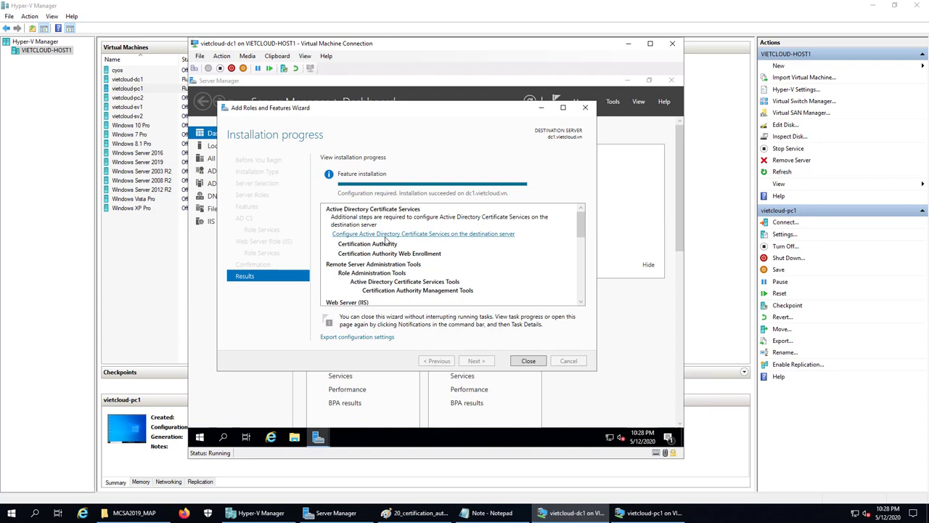
Start AD CS configuration with administrator credentials, selecting Certification Authority and CA Web Enrollment
{"action": "left_click", "coordinate": [386, 234]}
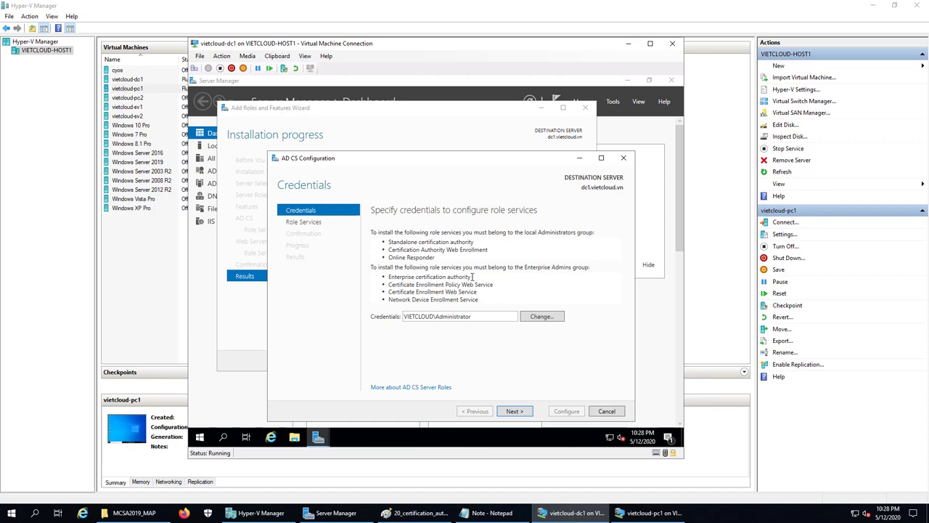
{"action": "left_click", "coordinate": [520, 411]}
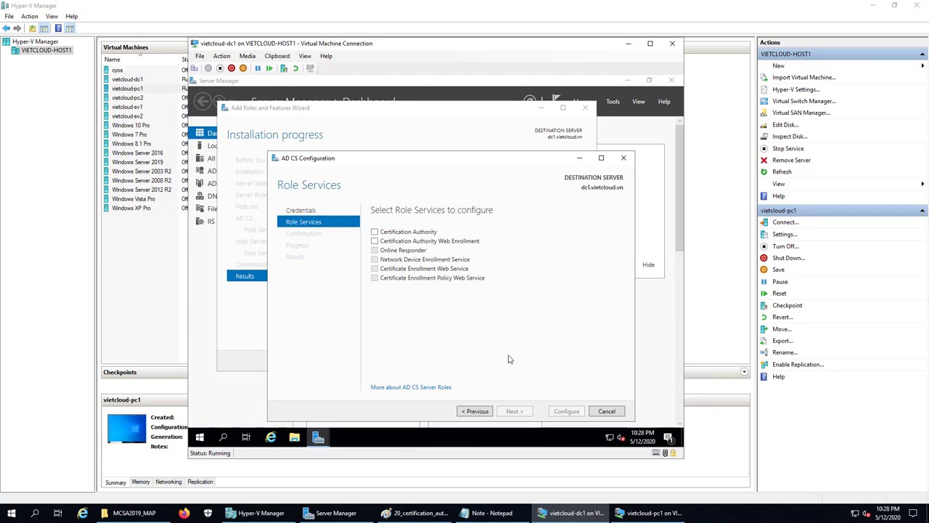
{"action": "left_click", "coordinate": [375, 233]}
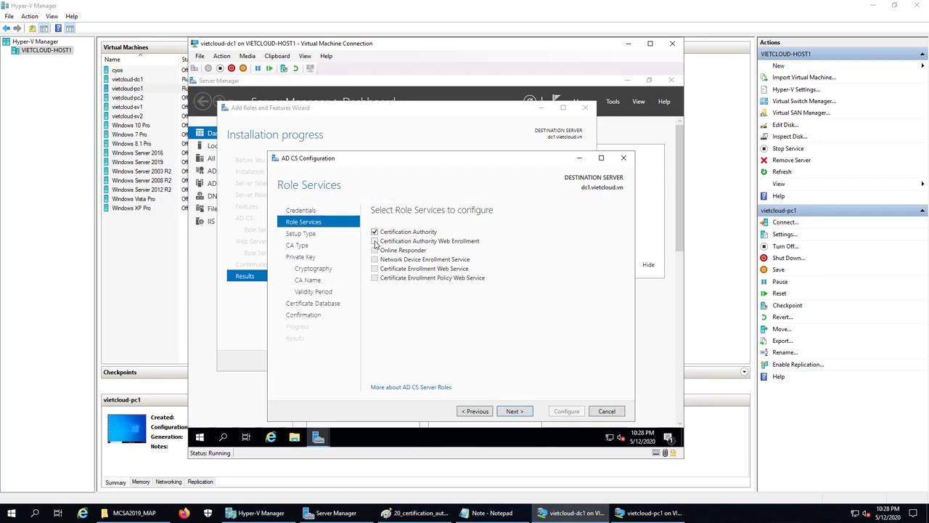
{"action": "left_click", "coordinate": [375, 242]}
{"action": "left_click", "coordinate": [516, 412]}
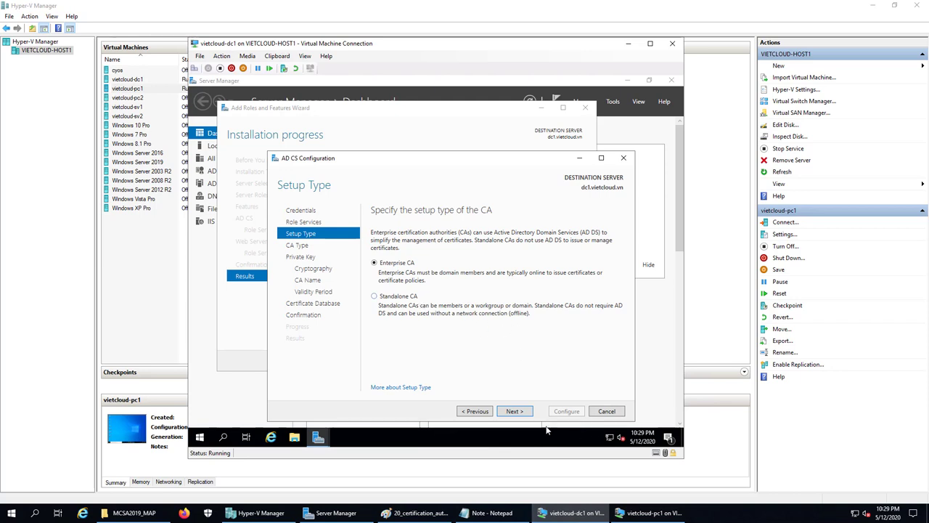
Keep Enterprise CA, Root CA, a new private key and default cryptography options
{"action": "left_click", "coordinate": [515, 412]}
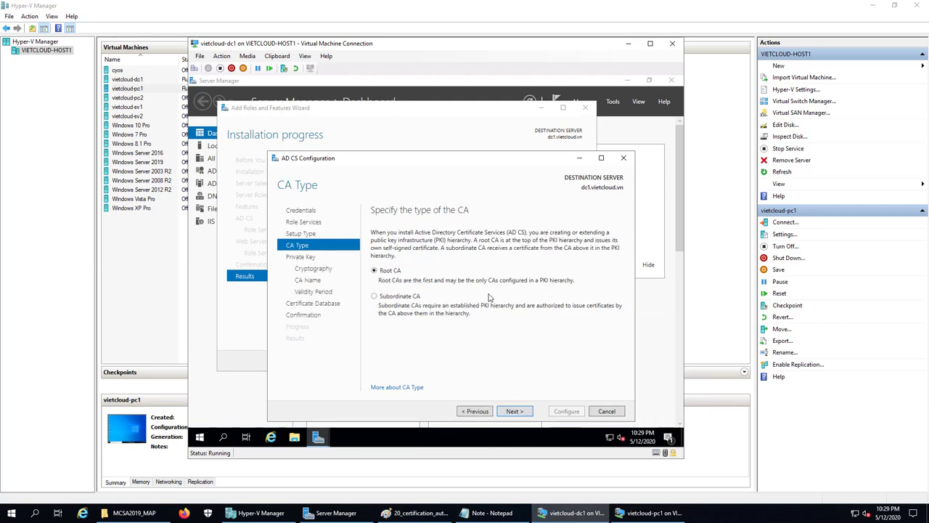
{"action": "left_click", "coordinate": [523, 412]}
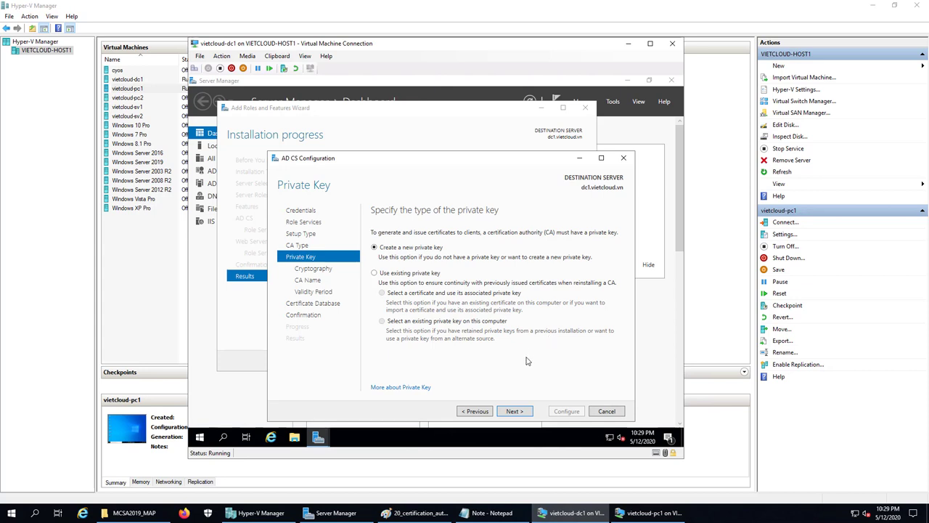
{"action": "left_click", "coordinate": [517, 411]}
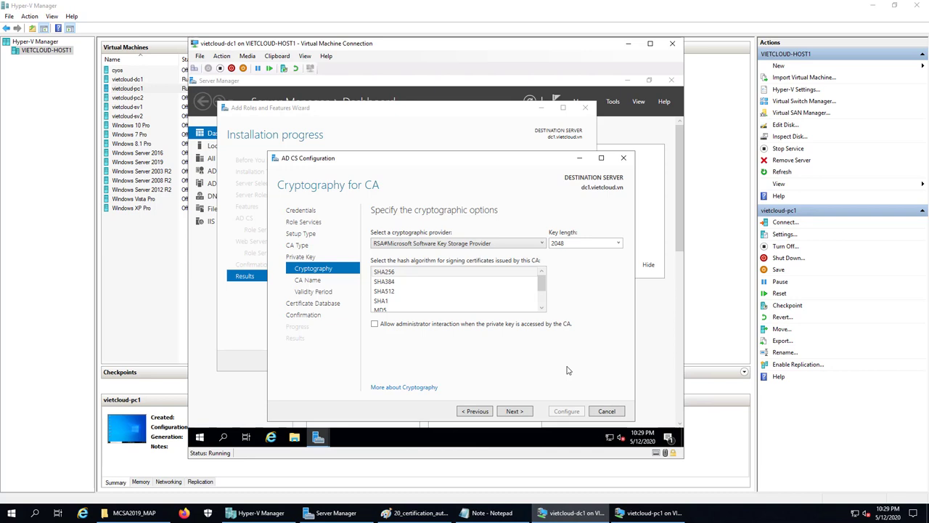
{"action": "left_click", "coordinate": [513, 411]}
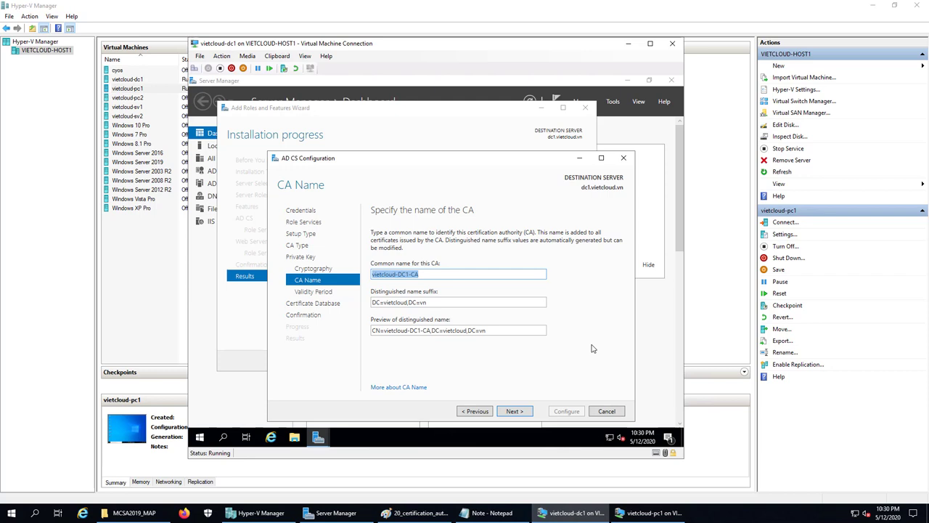
Shorten the CA common name from vietcloud-DC1-CA to vietcloudCA
{"action": "left_click", "coordinate": [436, 274]}
{"action": "key", "text": "Delete"}
{"action": "key", "text": "Delete"}
{"action": "key", "text": "Delete"}
{"action": "key", "text": "Delete"}
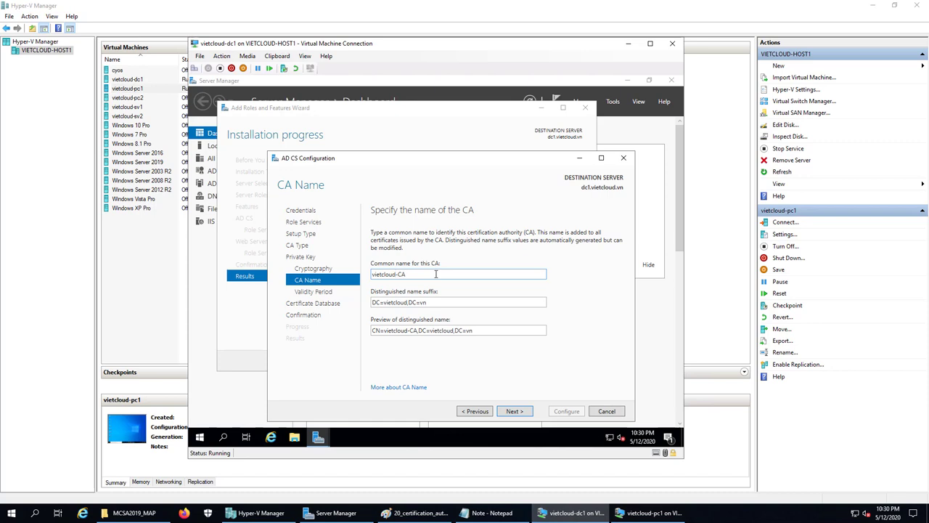
{"action": "key", "text": "Delete"}
{"action": "left_click", "coordinate": [514, 412]}
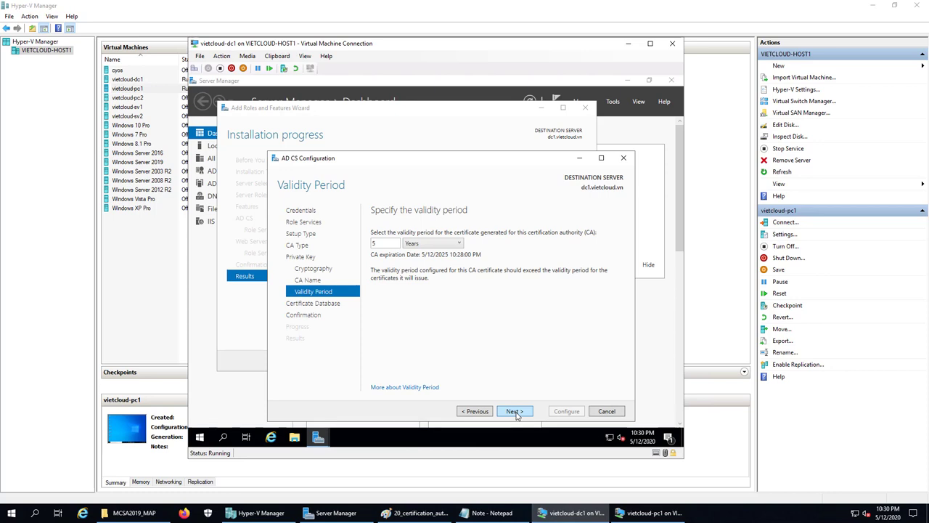
Accept the 5-year validity and default database locations, apply the configuration, and close the results
{"action": "left_click", "coordinate": [515, 411]}
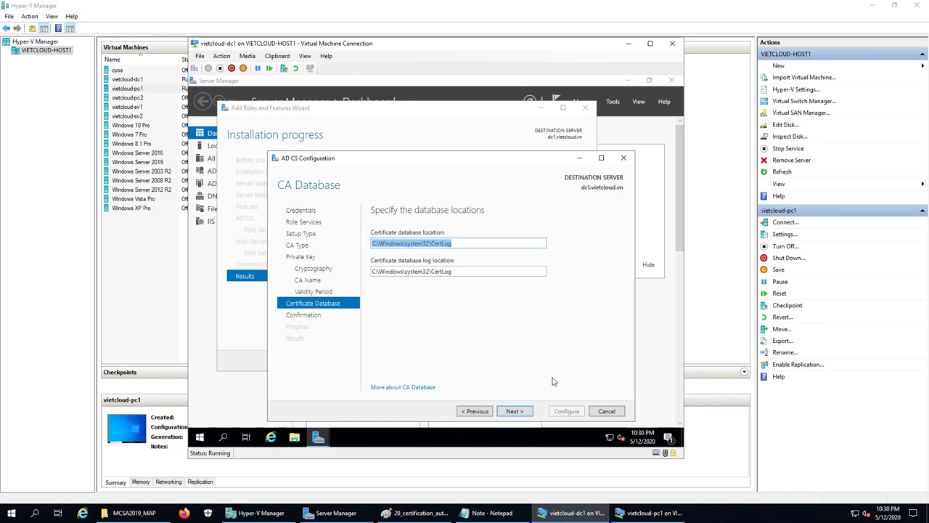
{"action": "left_click", "coordinate": [523, 412]}
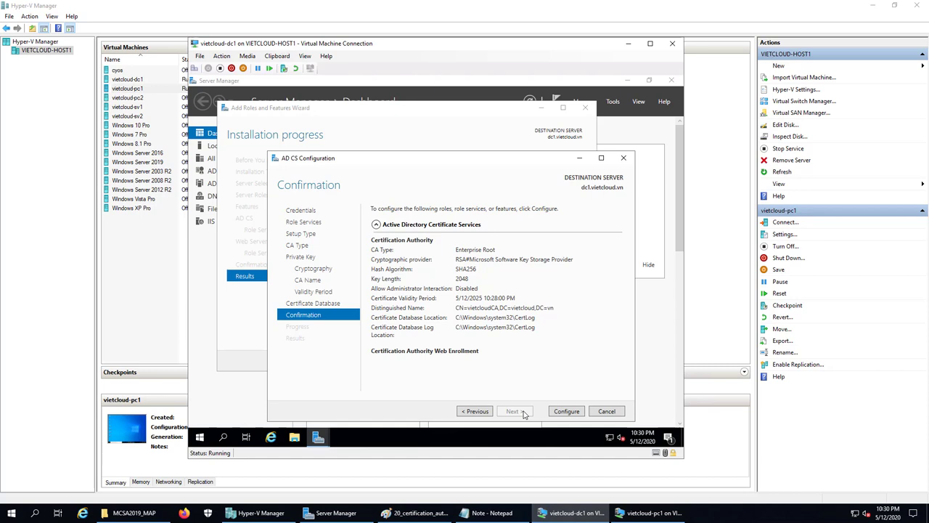
{"action": "left_click", "coordinate": [571, 412]}
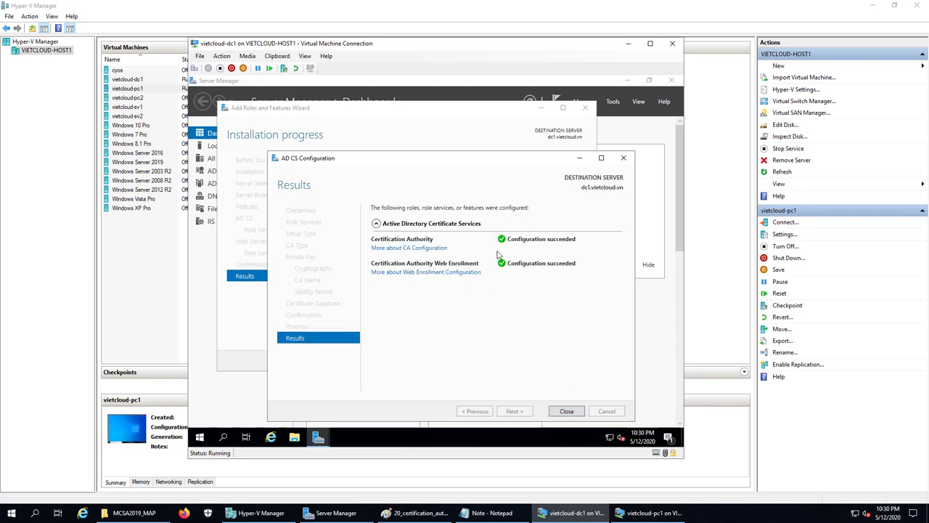
{"action": "left_click", "coordinate": [566, 411]}
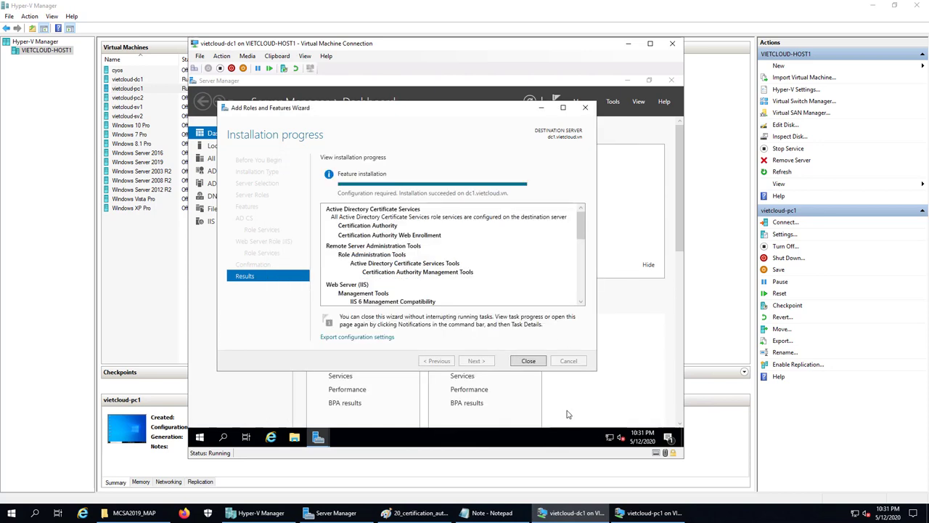
Launch the Certification Authority console from Tools, show vietcloudCA's Certificate Templates, and maximize the window
{"action": "left_click", "coordinate": [534, 362]}
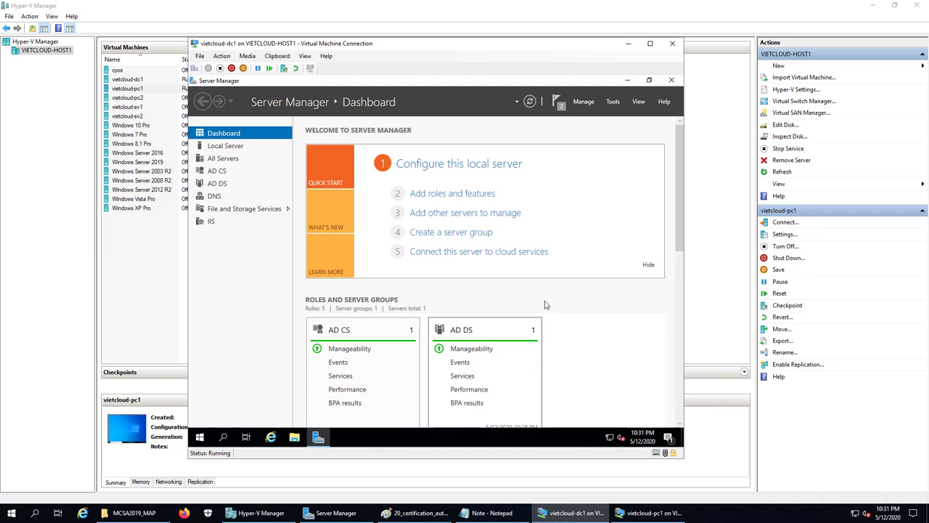
{"action": "left_click", "coordinate": [613, 102]}
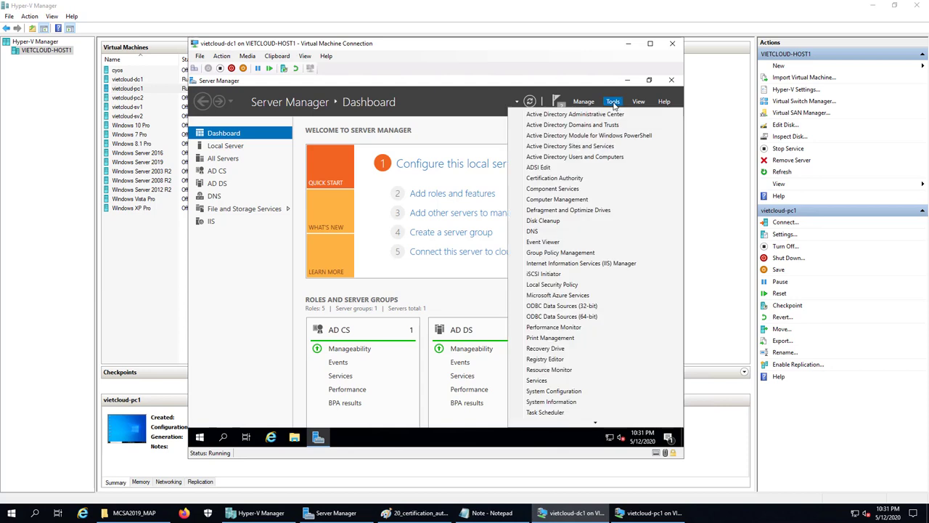
{"action": "left_click", "coordinate": [600, 180]}
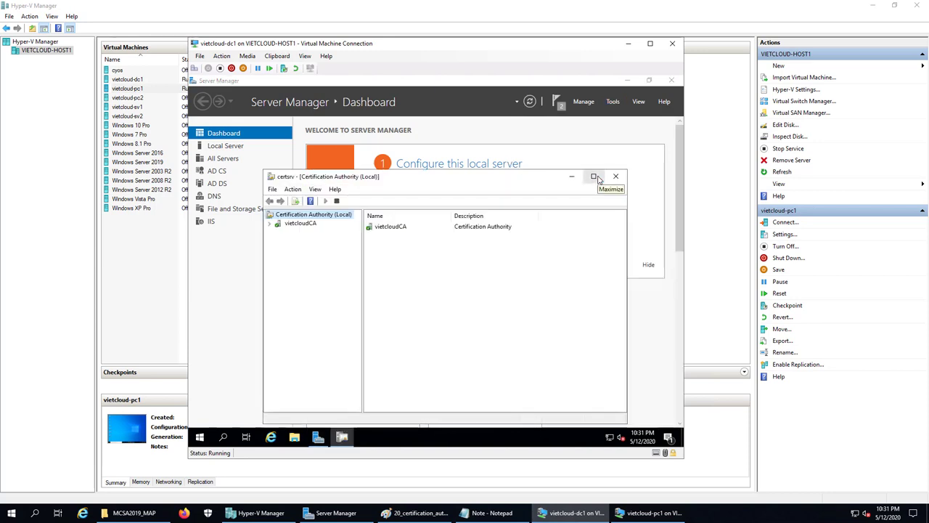
{"action": "double_click", "coordinate": [301, 224]}
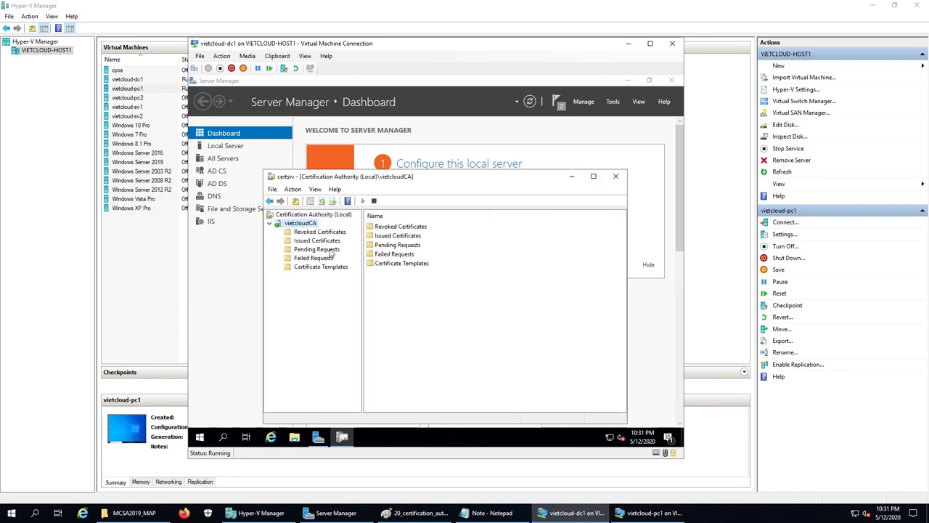
{"action": "left_click", "coordinate": [316, 269]}
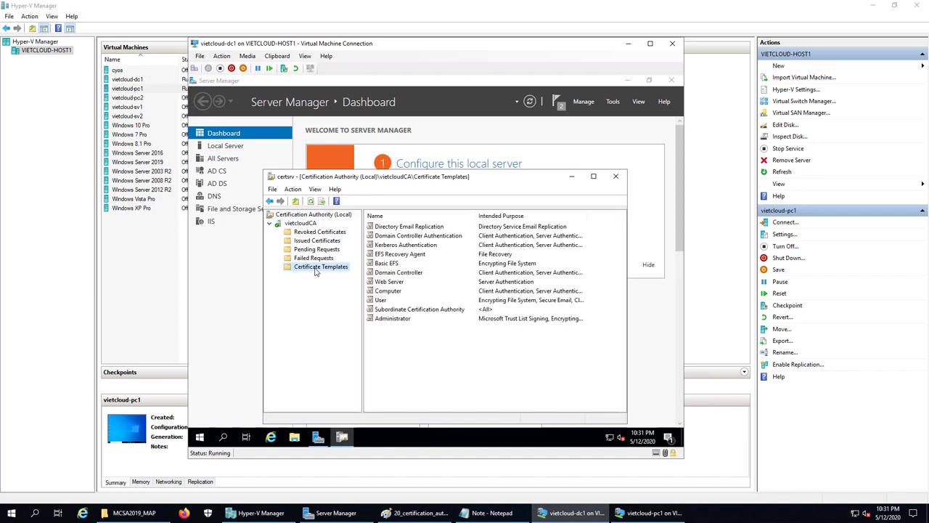
{"action": "left_click", "coordinate": [594, 177]}
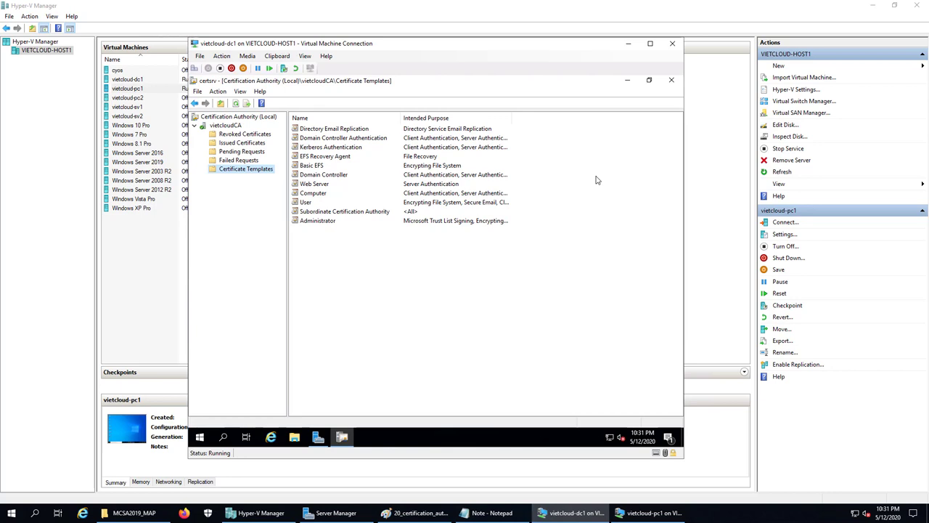
End item 2 with a period and add the note line '3. Xin certificate cho user.'
{"action": "left_click", "coordinate": [494, 513]}
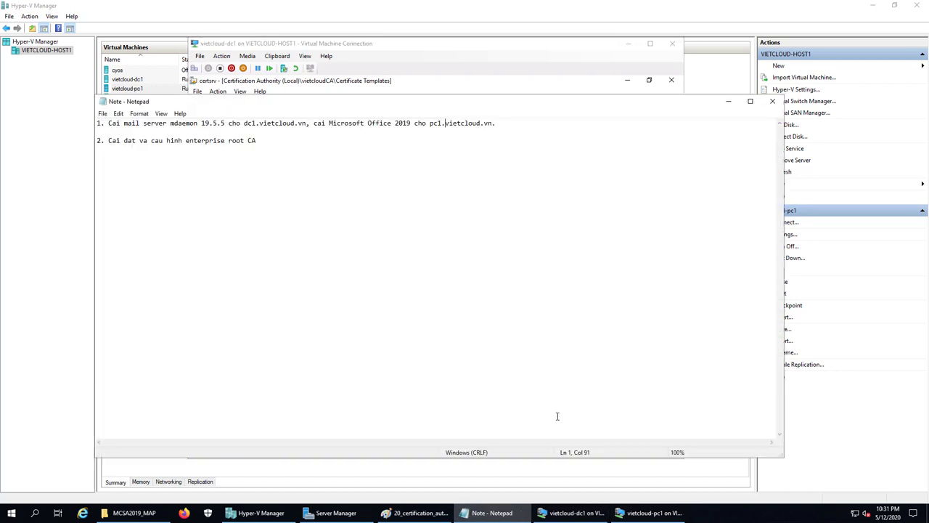
{"action": "left_click", "coordinate": [278, 140]}
{"action": "type", "text": "."}
{"action": "key", "text": "Return"}
{"action": "key", "text": "Return"}
{"action": "type", "text": "3. Xin certificatio"}
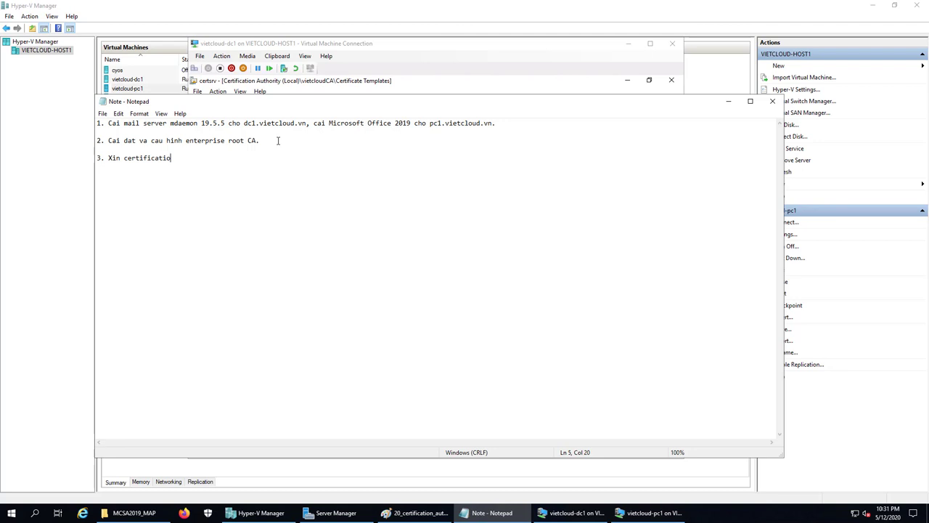
{"action": "key", "text": "BackSpace"}
{"action": "key", "text": "BackSpace"}
{"action": "type", "text": "e cho user."}
{"action": "key", "text": "Return"}
{"action": "key", "text": "Return"}
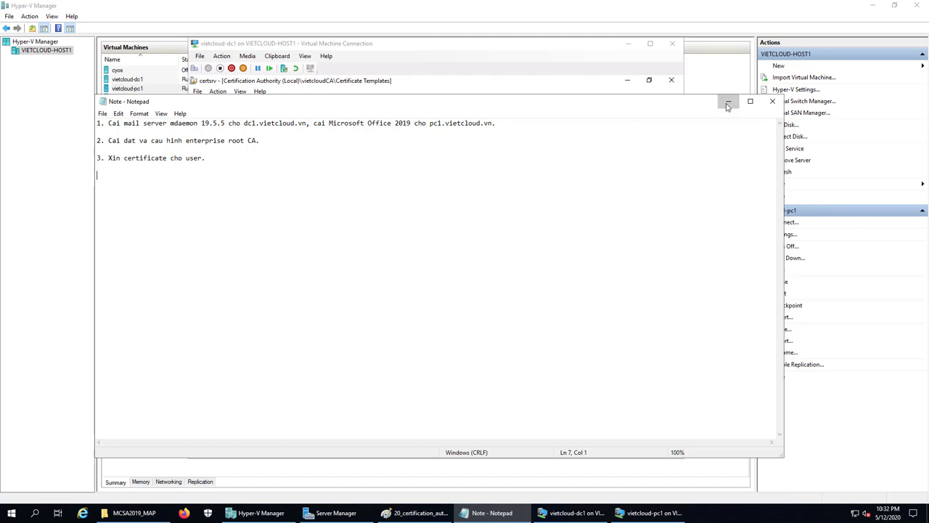
{"action": "left_click", "coordinate": [728, 104]}
Minimize the vietcloud-dc1 window and switch to the vietcloud-pc1 machine connection
{"action": "left_click", "coordinate": [629, 43]}
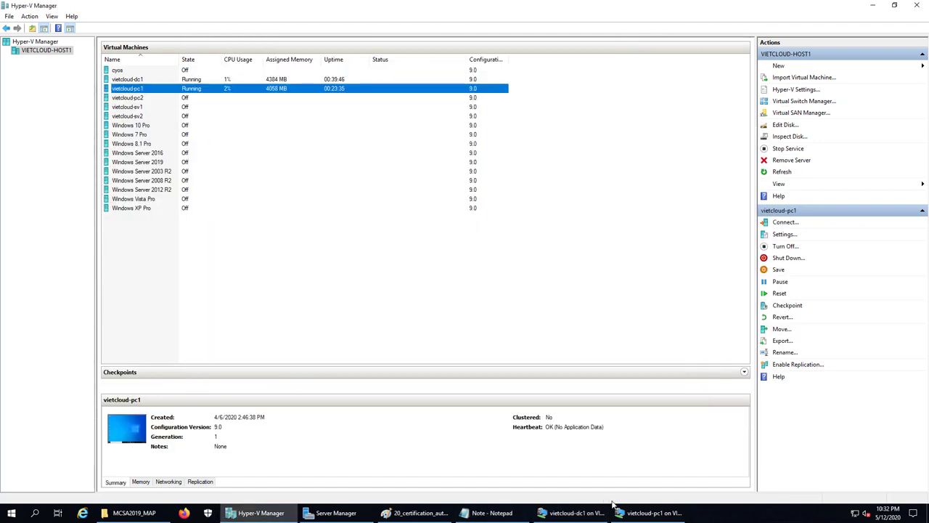
{"action": "left_click", "coordinate": [631, 513]}
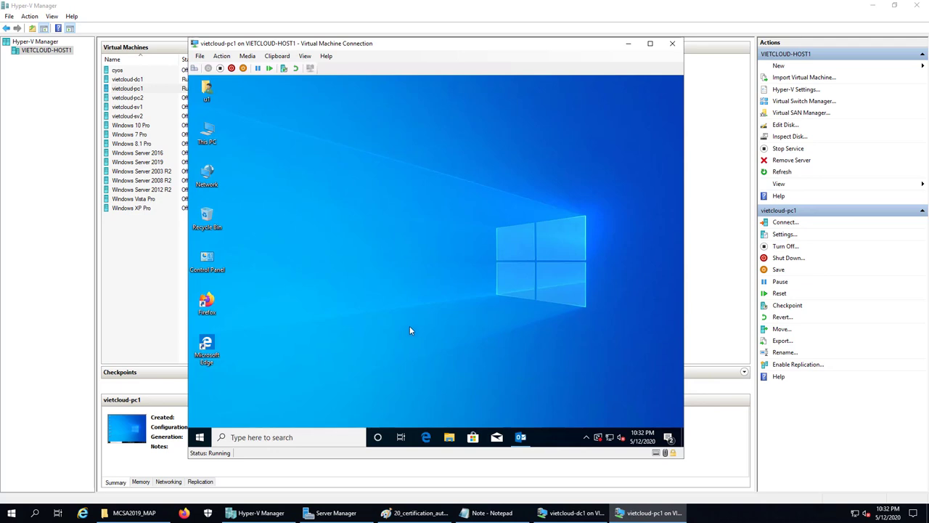
Open the Run box on vietcloud-pc1 from the Start button's Win+X menu
{"action": "left_click", "coordinate": [200, 437]}
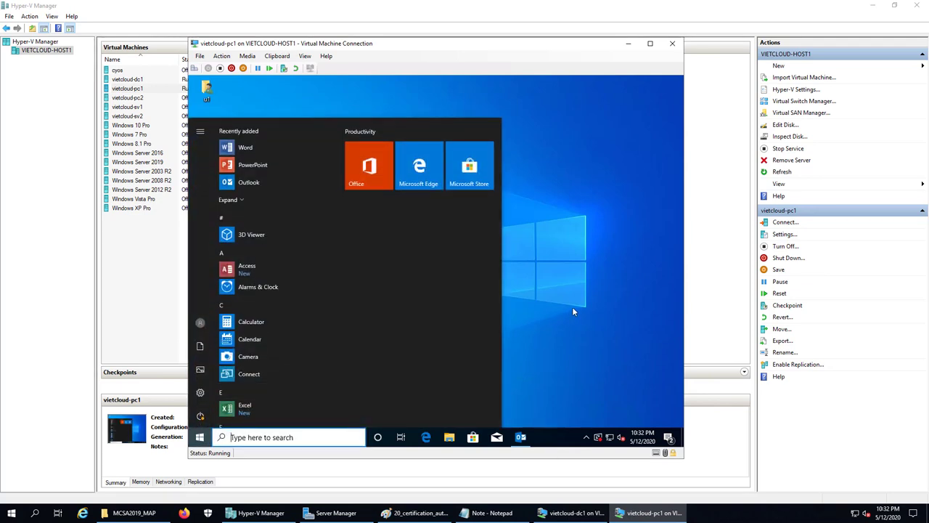
{"action": "mouse_move", "coordinate": [199, 185]}
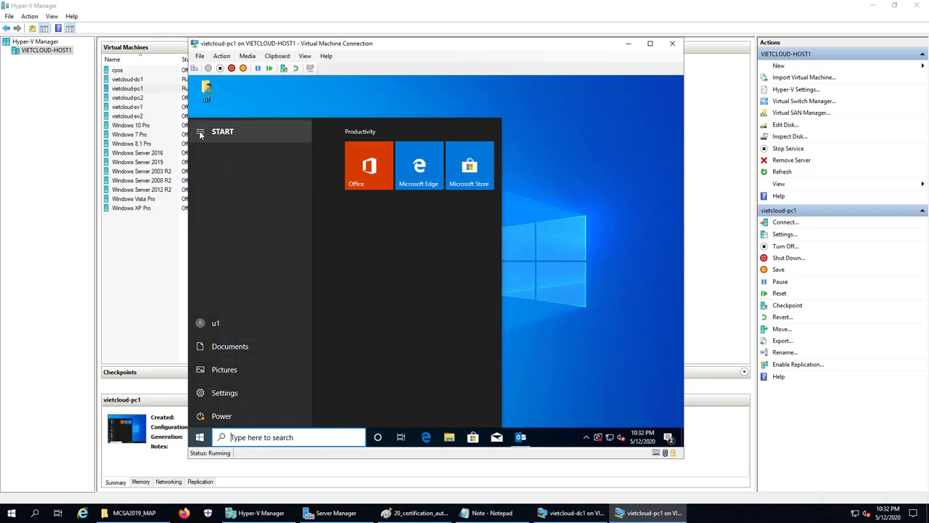
{"action": "left_click", "coordinate": [538, 323]}
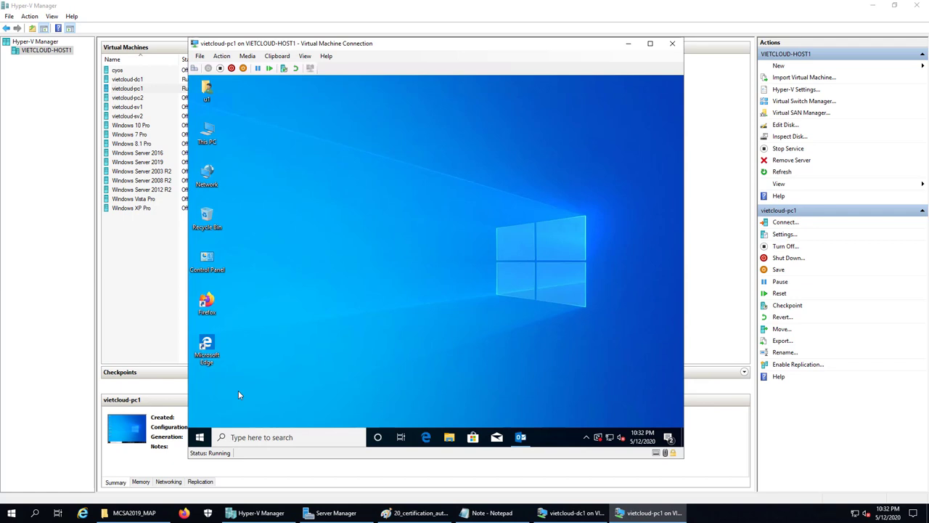
{"action": "left_click", "coordinate": [201, 438]}
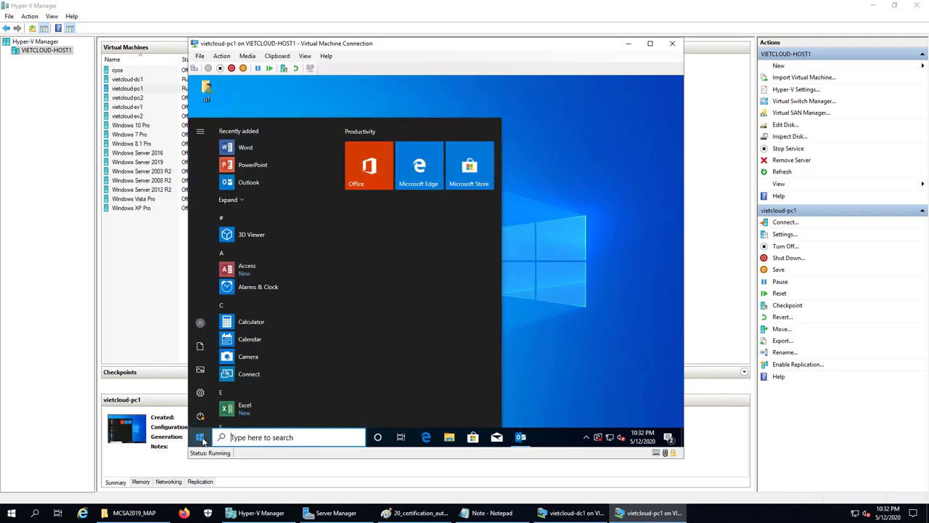
{"action": "right_click", "coordinate": [201, 438]}
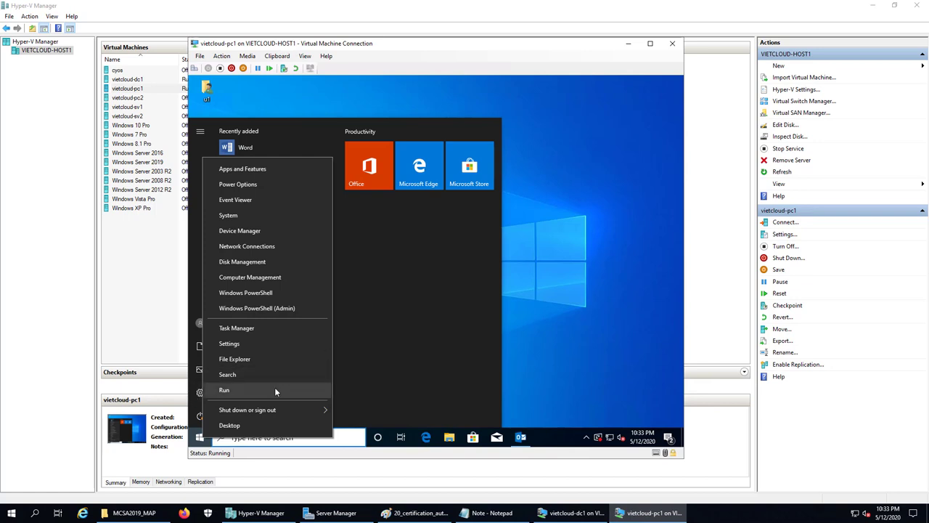
{"action": "left_click", "coordinate": [274, 390]}
Launch cmd and run gpupdate /force to refresh computer and user policy
{"action": "type", "text": "cmd"}
{"action": "key", "text": "Return"}
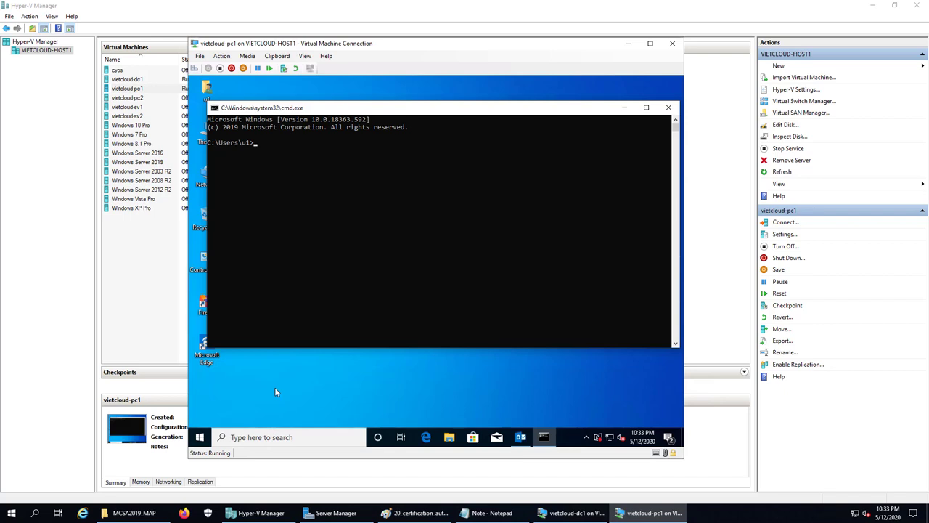
{"action": "type", "text": "gpupdate /force"}
{"action": "key", "text": "Return"}
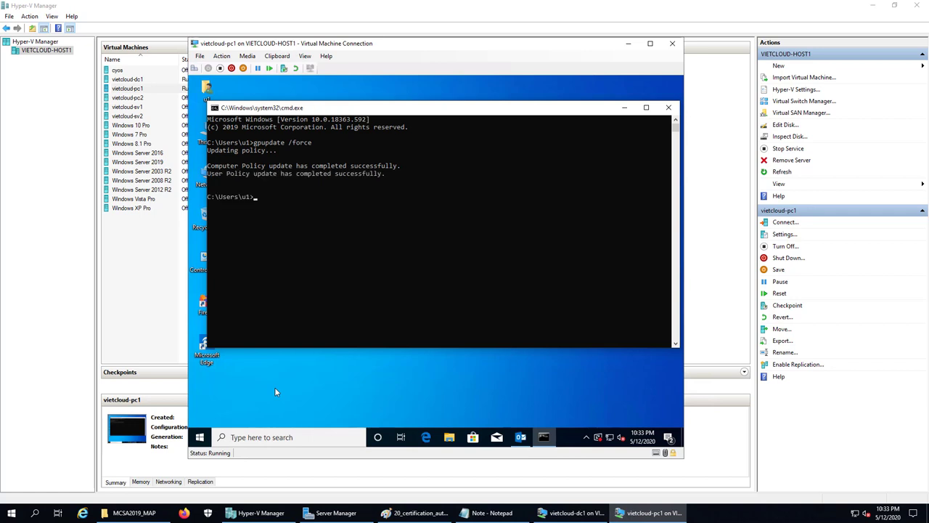
Close the command prompt and launch a maximized empty mmc console via Run
{"action": "left_click", "coordinate": [669, 108]}
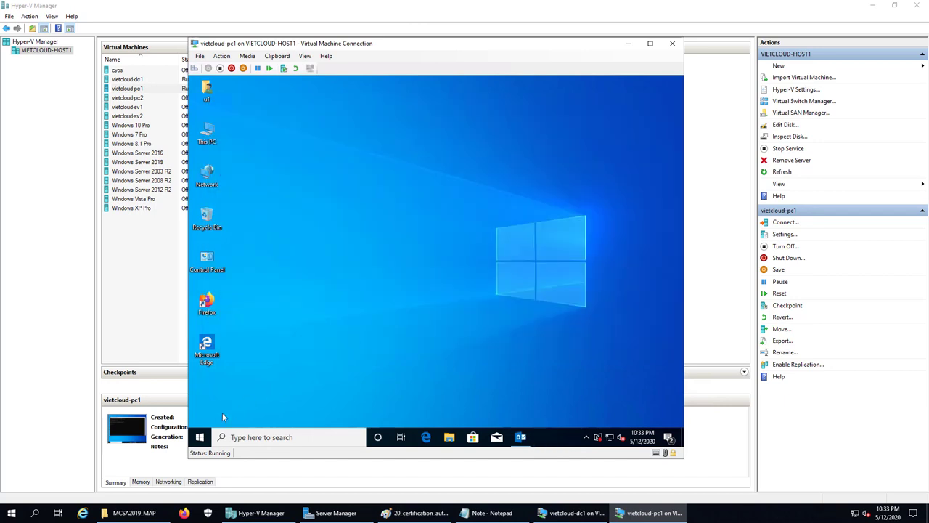
{"action": "right_click", "coordinate": [200, 437]}
{"action": "left_click", "coordinate": [239, 385]}
{"action": "type", "text": "mmc"}
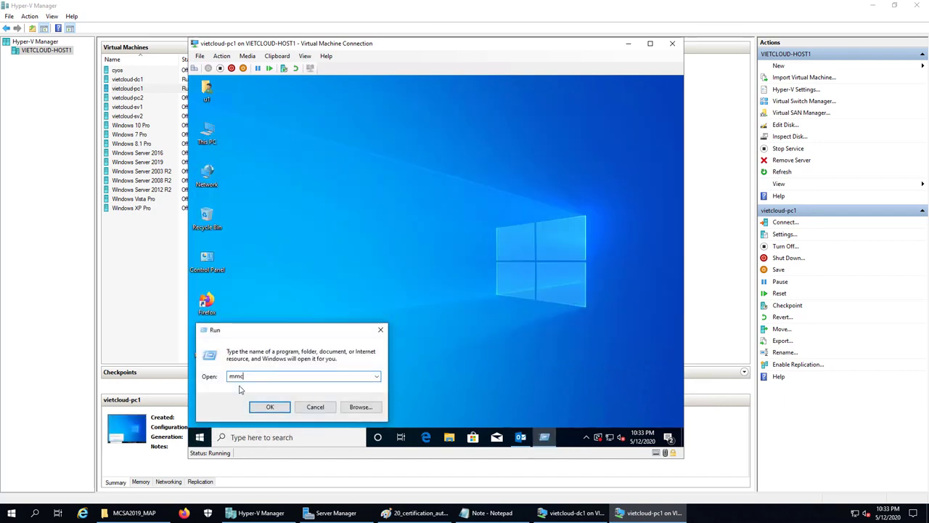
{"action": "key", "text": "Return"}
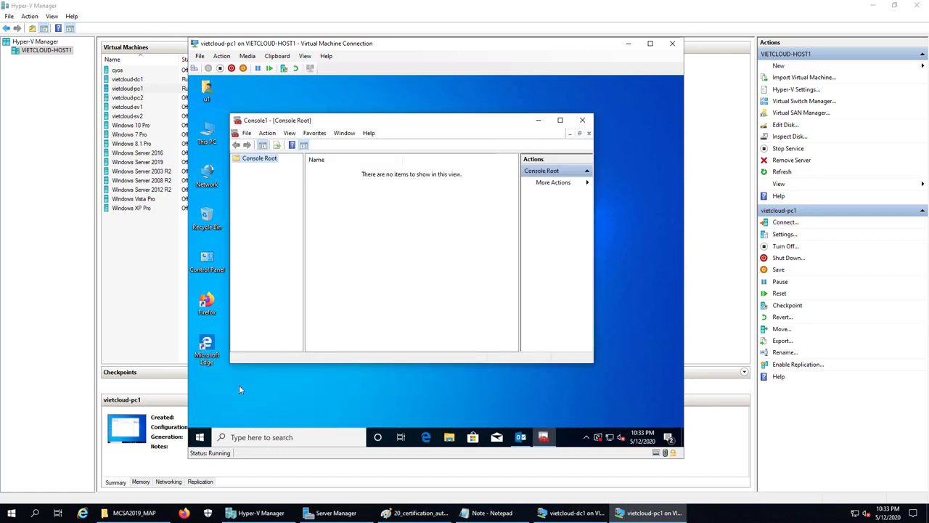
{"action": "left_click", "coordinate": [559, 122]}
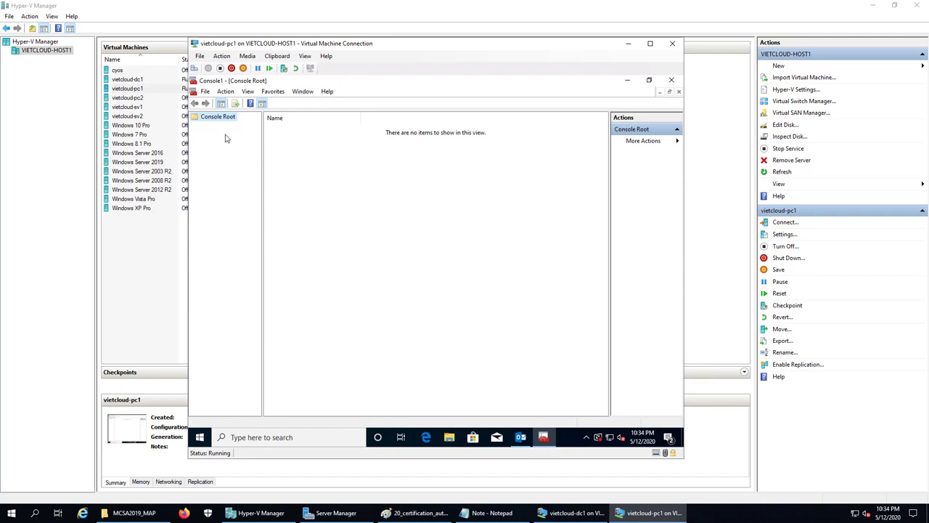
Add the Certificates snap-in for My user account and expand Certificates – Current User
{"action": "left_click", "coordinate": [205, 91]}
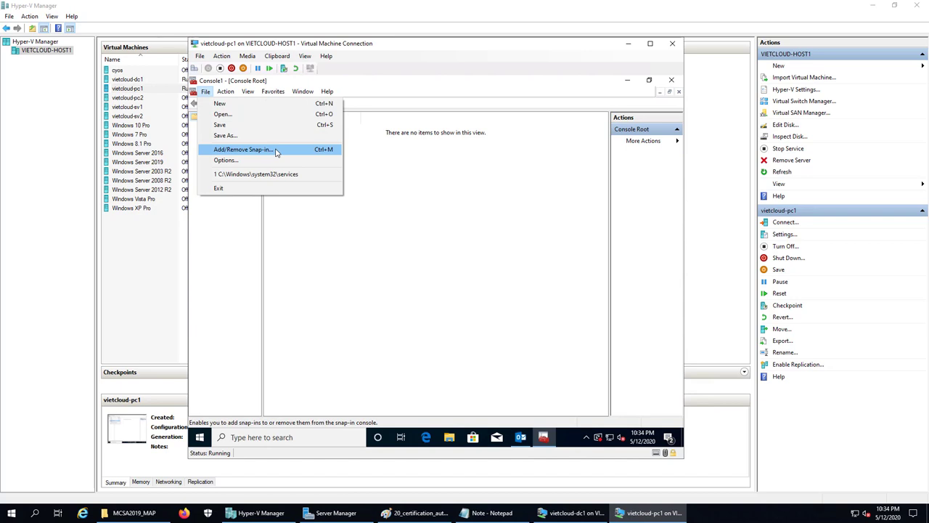
{"action": "left_click", "coordinate": [275, 150]}
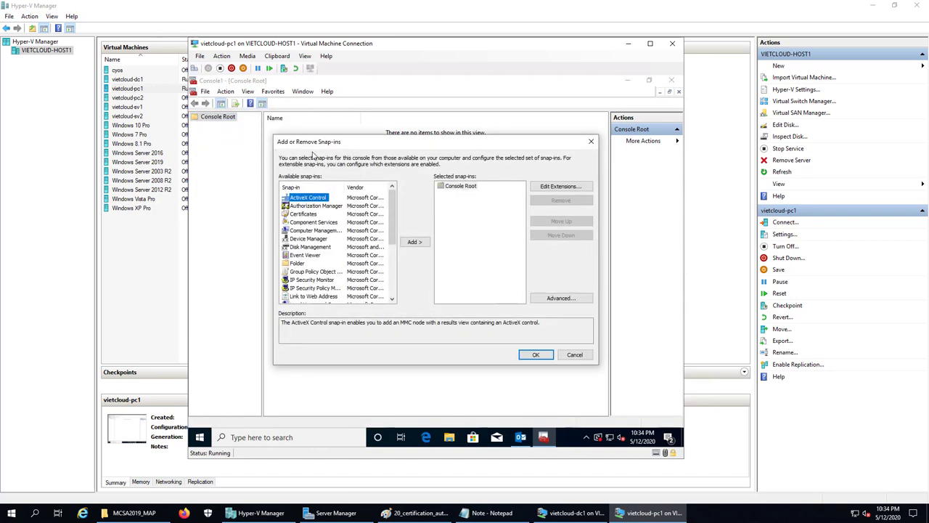
{"action": "left_click", "coordinate": [303, 214]}
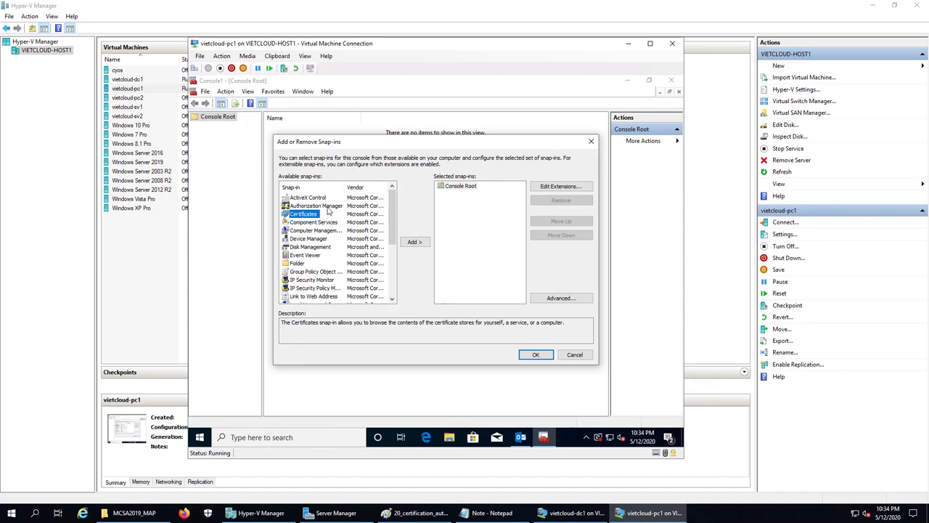
{"action": "left_click", "coordinate": [411, 244]}
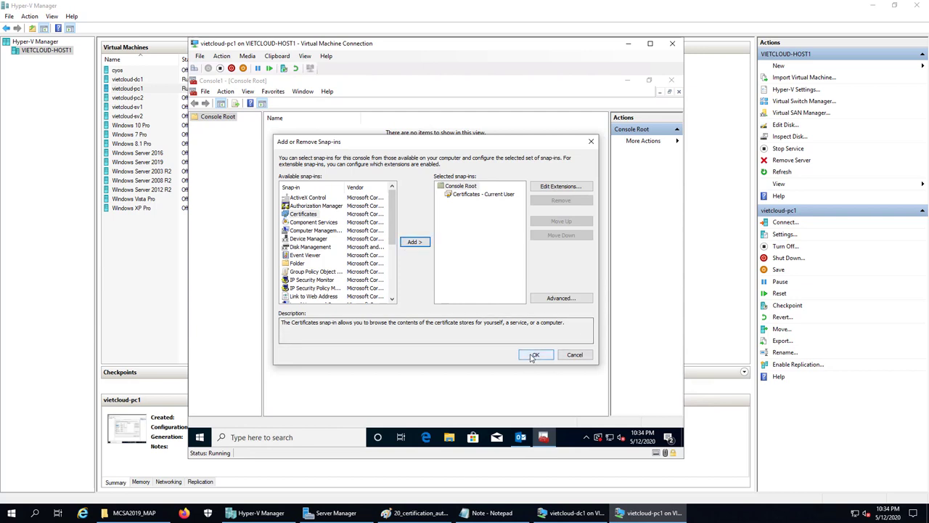
{"action": "left_click", "coordinate": [537, 355]}
{"action": "double_click", "coordinate": [224, 127]}
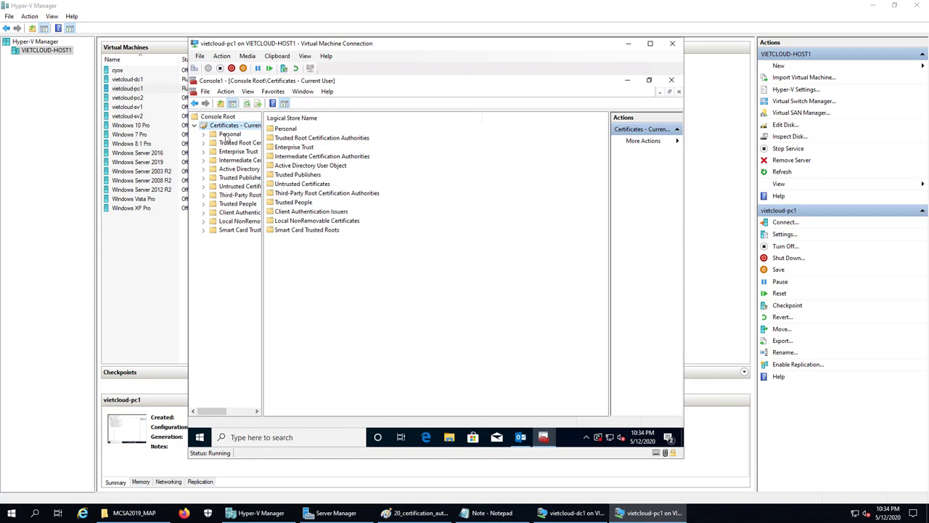
Enroll a User certificate into the Personal store via Active Directory Enrollment Policy and list it
{"action": "left_click", "coordinate": [228, 137]}
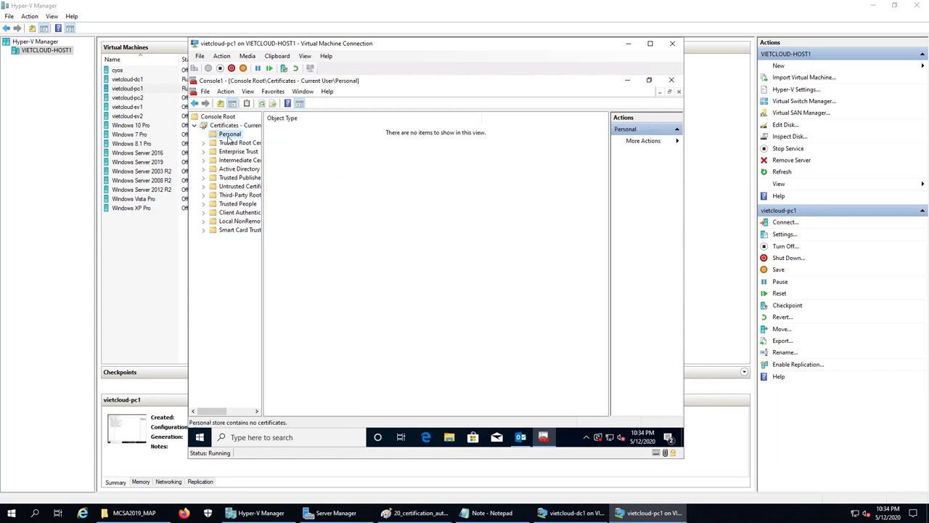
{"action": "right_click", "coordinate": [228, 138]}
{"action": "mouse_move", "coordinate": [302, 159]}
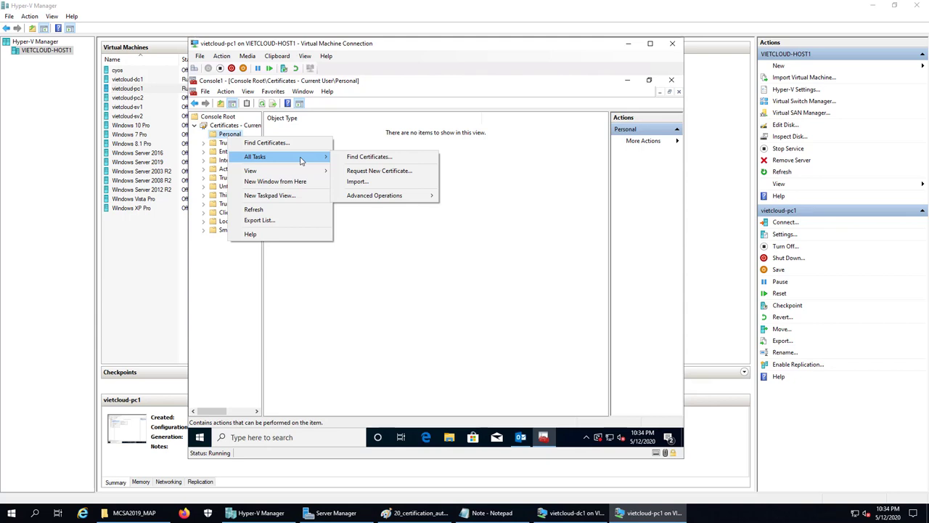
{"action": "left_click", "coordinate": [421, 171]}
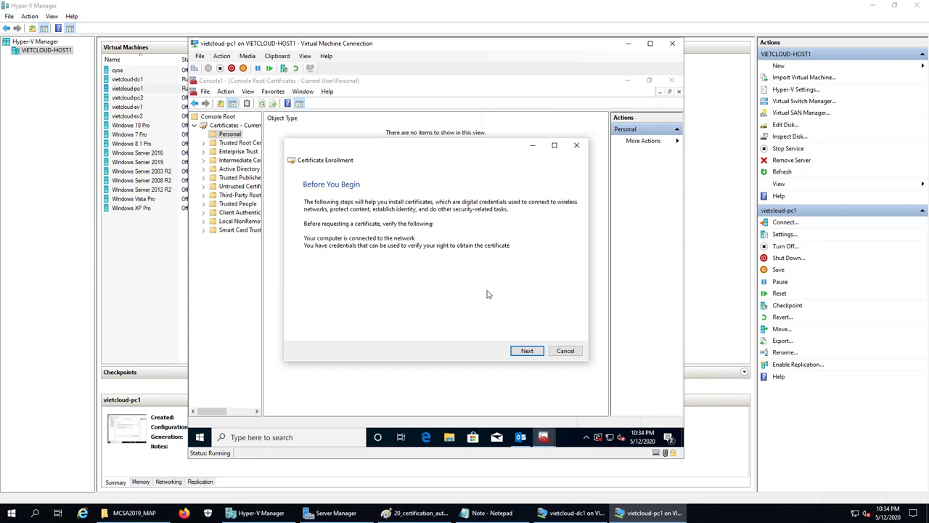
{"action": "left_click", "coordinate": [524, 352]}
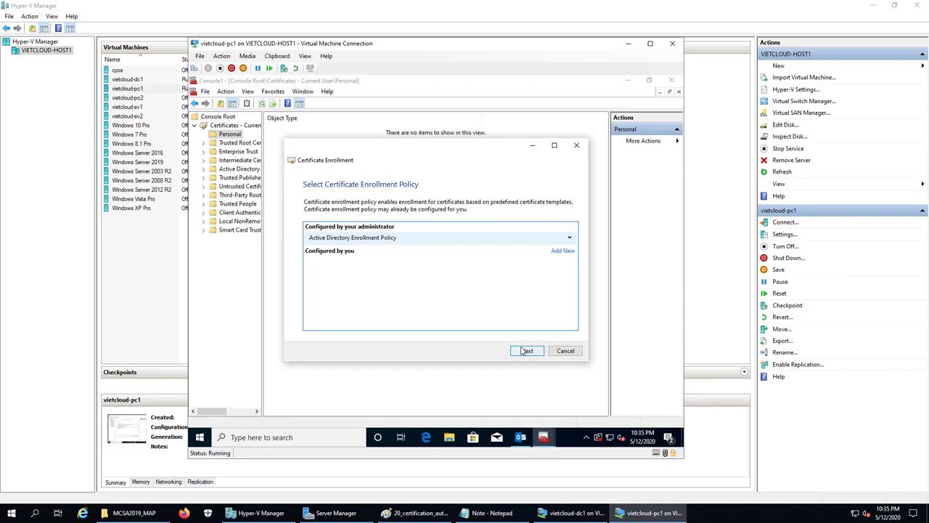
{"action": "left_click", "coordinate": [523, 352]}
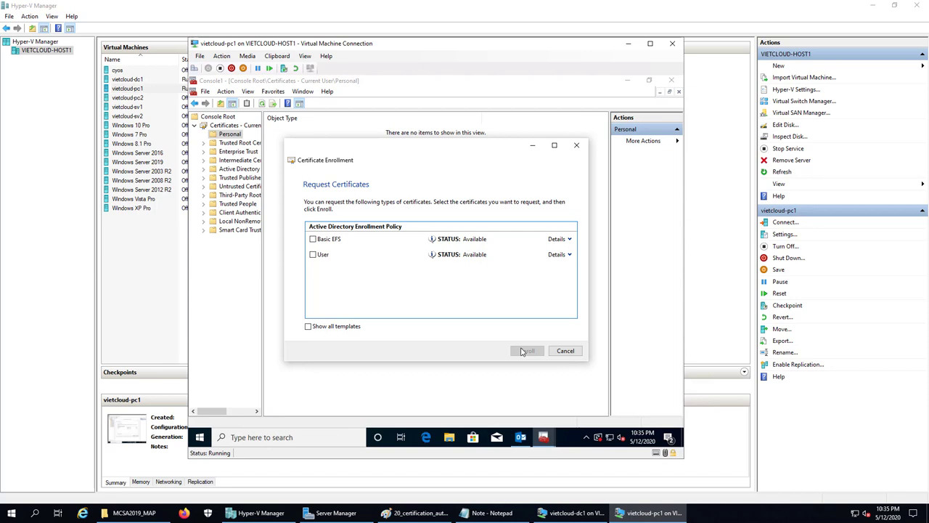
{"action": "left_click", "coordinate": [313, 255]}
{"action": "left_click", "coordinate": [531, 354]}
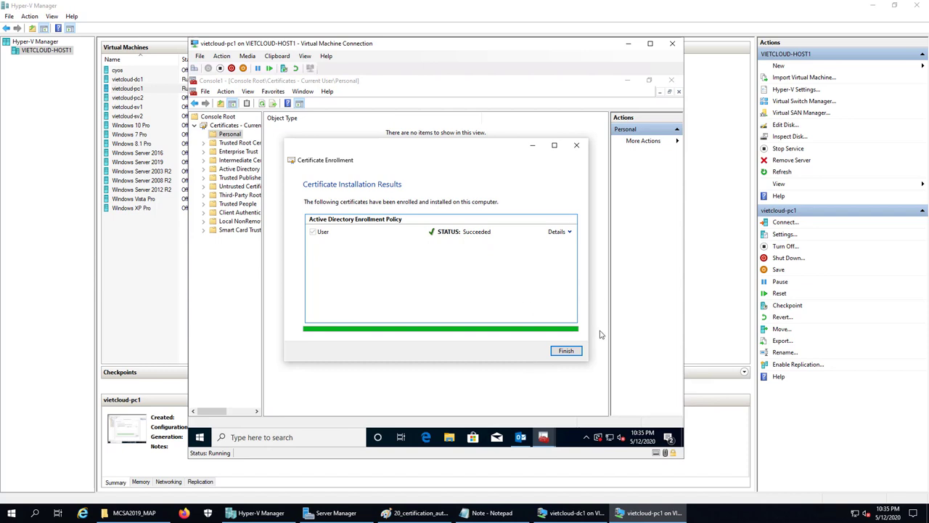
{"action": "left_click", "coordinate": [571, 351]}
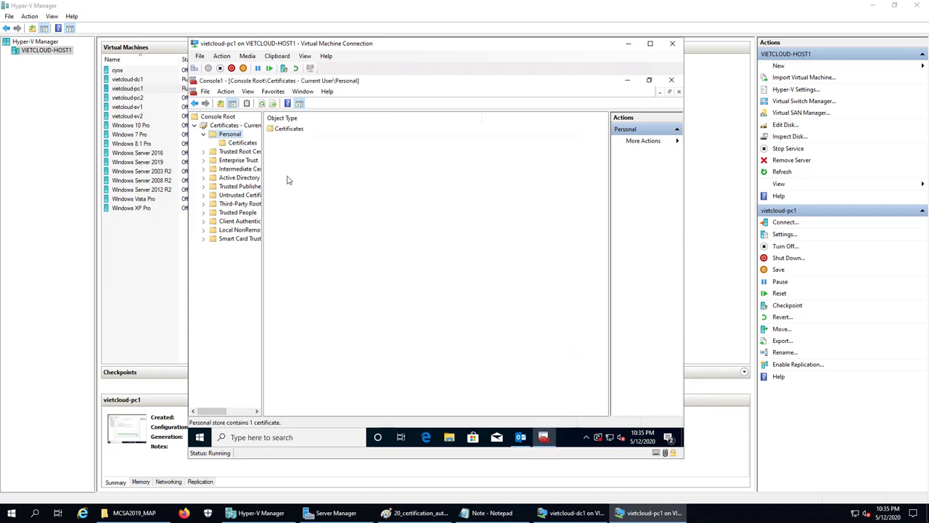
{"action": "left_click", "coordinate": [241, 143]}
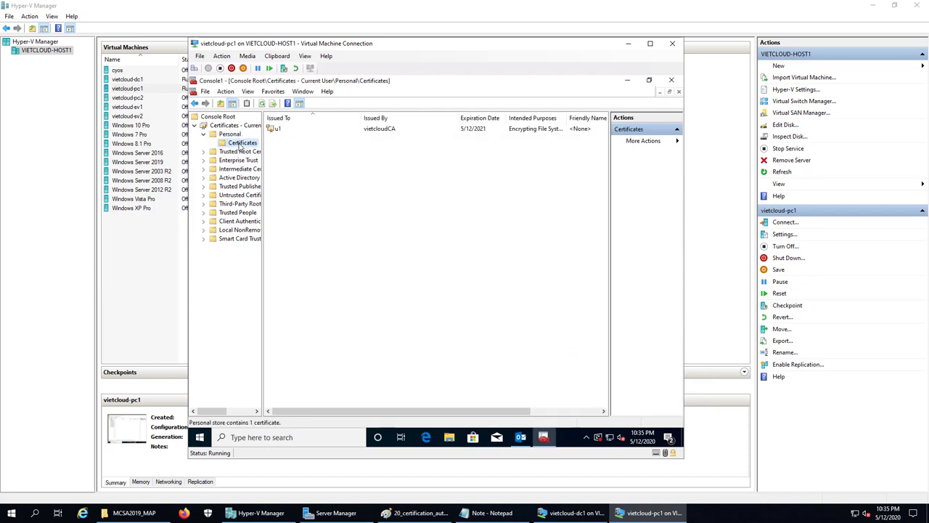
Select the newly issued vietcloudCA User certificate in the Personal store
{"action": "left_click", "coordinate": [282, 131]}
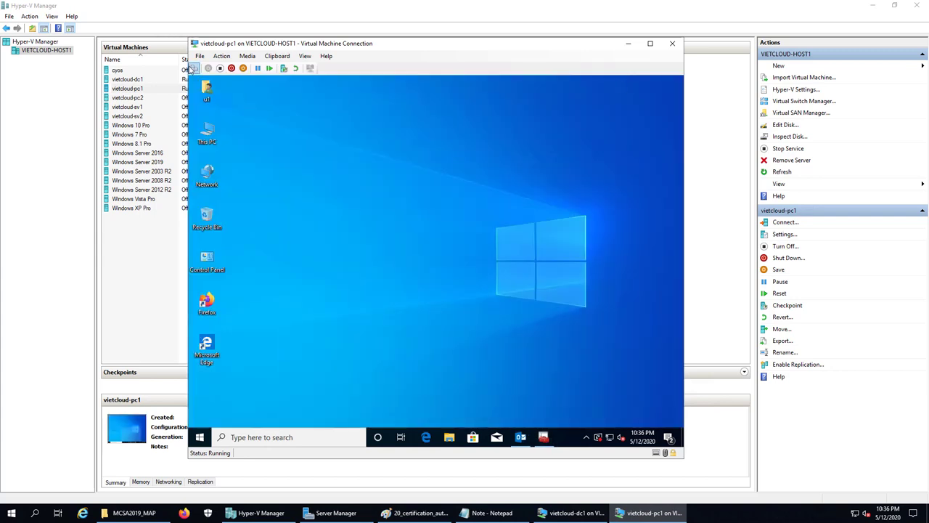
Switch user on vietcloud-pc1 and sign in as u2 with its password
{"action": "left_click", "coordinate": [194, 67]}
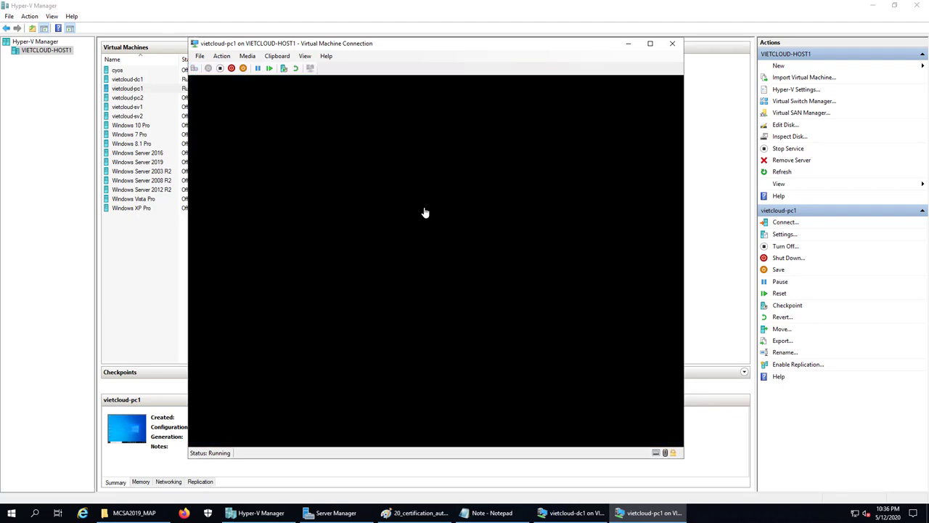
{"action": "left_click", "coordinate": [425, 208]}
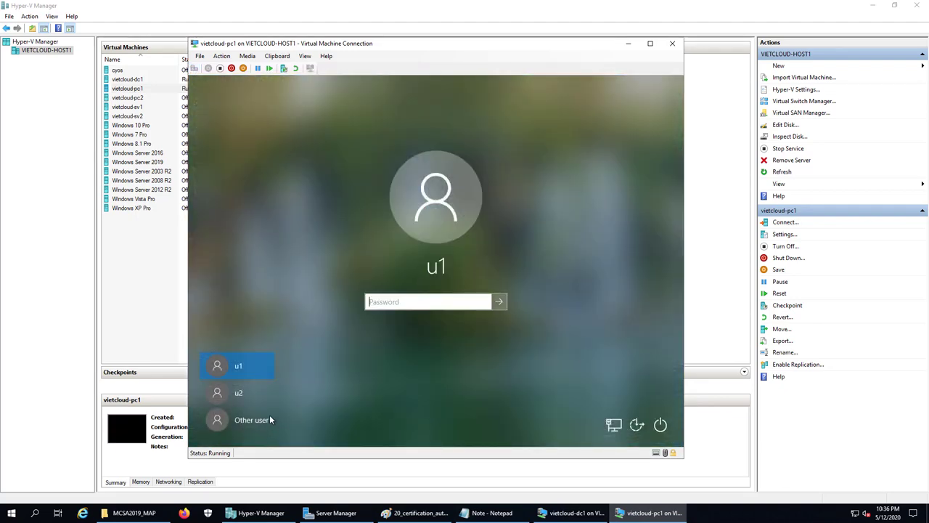
{"action": "left_click", "coordinate": [262, 389]}
{"action": "type", "text": "12"}
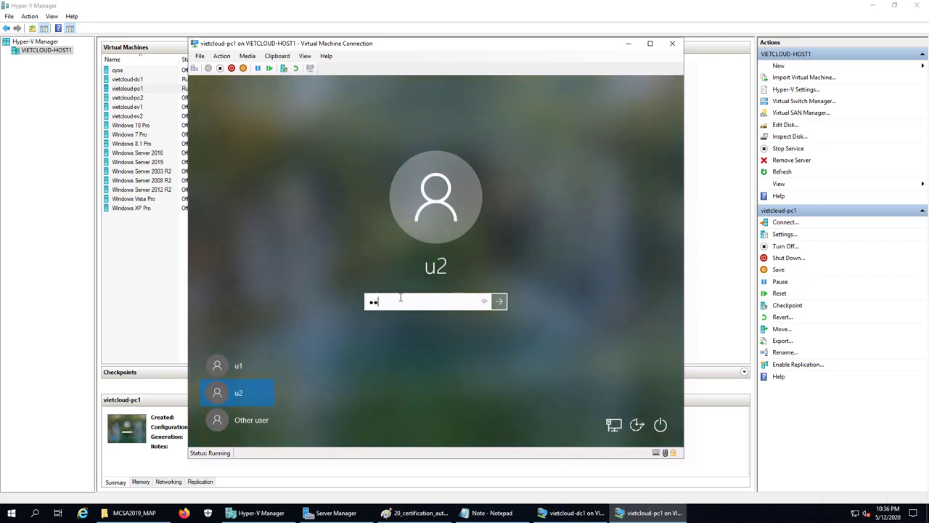
{"action": "key", "text": "Return"}
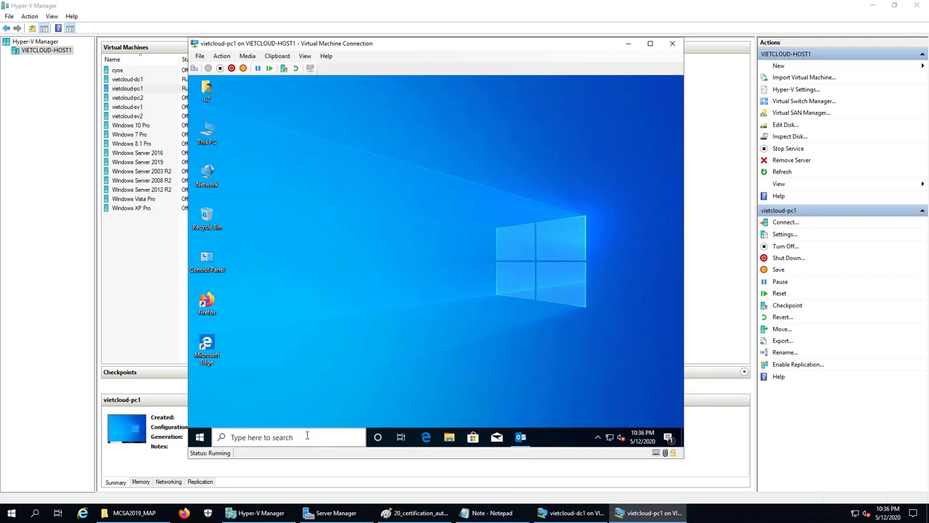
Launch a maximized mmc console and add the current user's Certificates snap-in
{"action": "right_click", "coordinate": [200, 437]}
{"action": "left_click", "coordinate": [239, 393]}
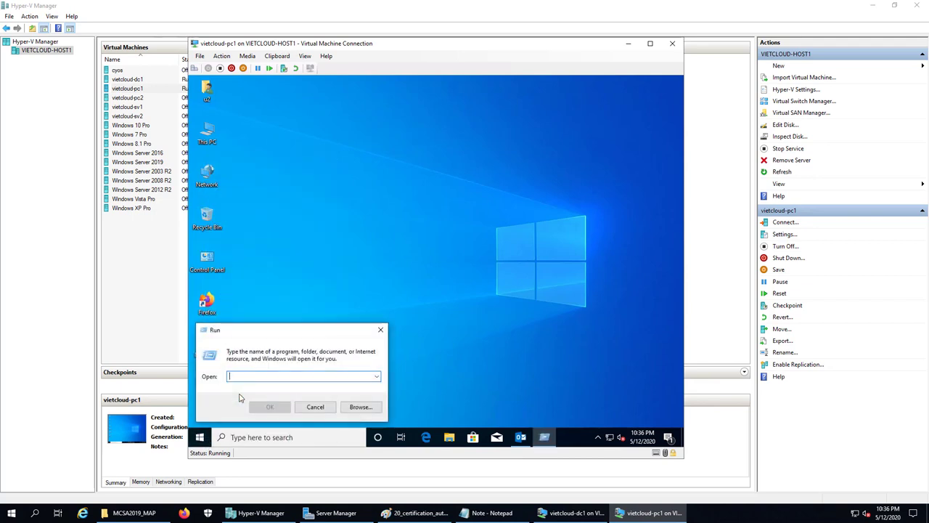
{"action": "key", "text": "Return"}
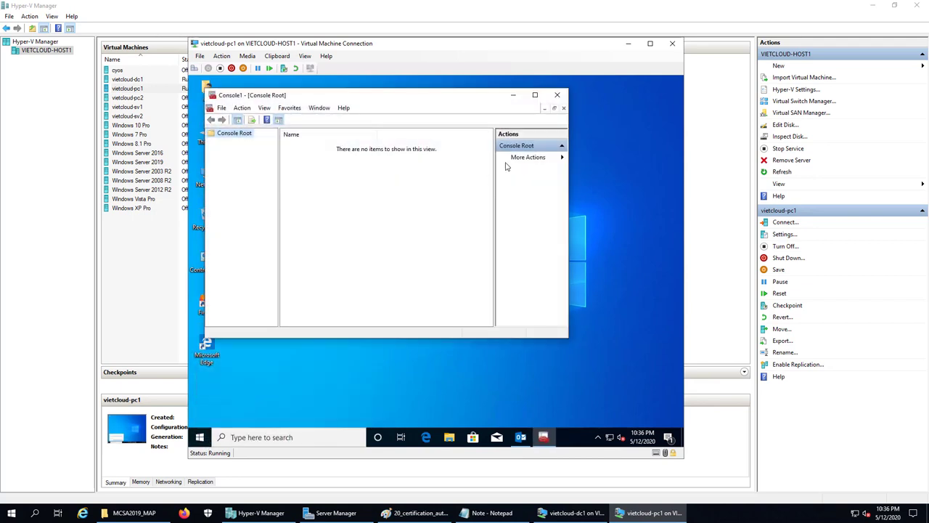
{"action": "left_click", "coordinate": [535, 95]}
{"action": "left_click", "coordinate": [205, 91]}
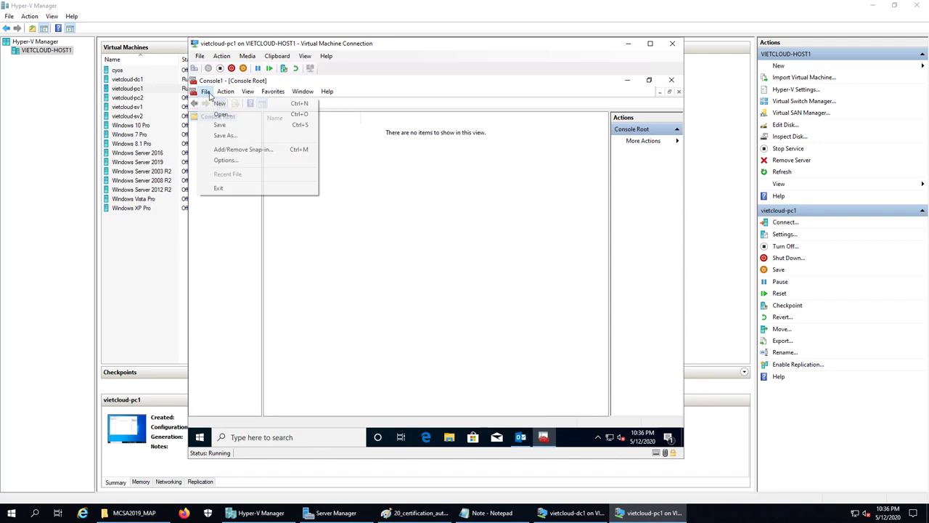
{"action": "left_click", "coordinate": [265, 151]}
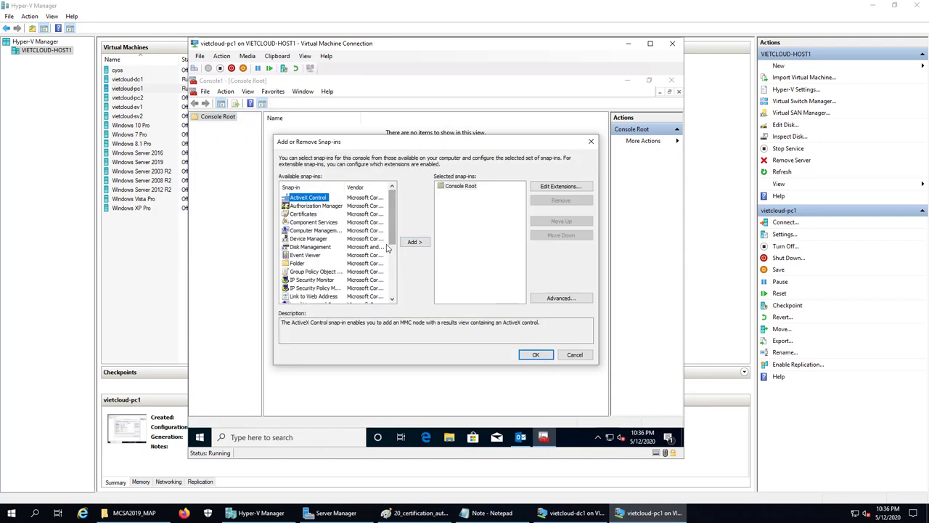
{"action": "left_click", "coordinate": [310, 215]}
{"action": "left_click", "coordinate": [414, 242]}
{"action": "left_click", "coordinate": [536, 354]}
{"action": "double_click", "coordinate": [225, 126]}
Enroll a User certificate into u2's Personal store and list its certificates
{"action": "left_click", "coordinate": [230, 135]}
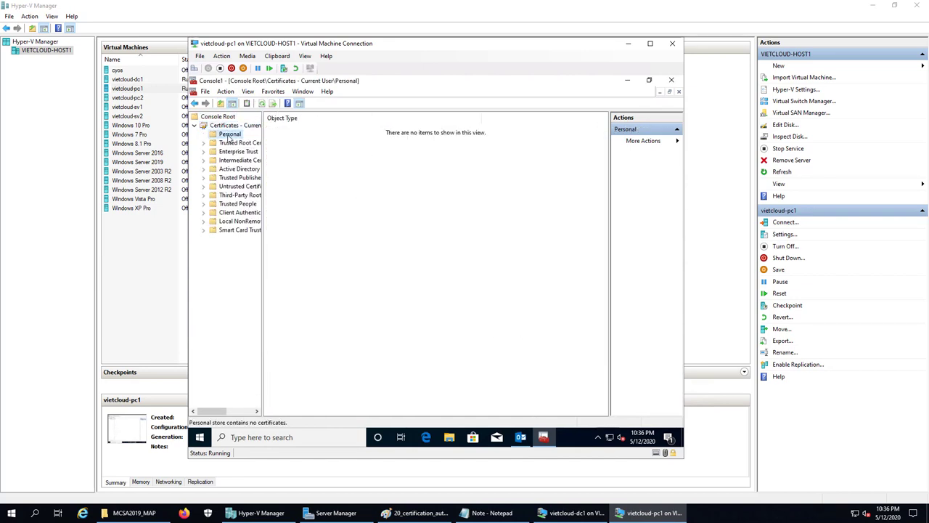
{"action": "right_click", "coordinate": [230, 138]}
{"action": "mouse_move", "coordinate": [276, 156]}
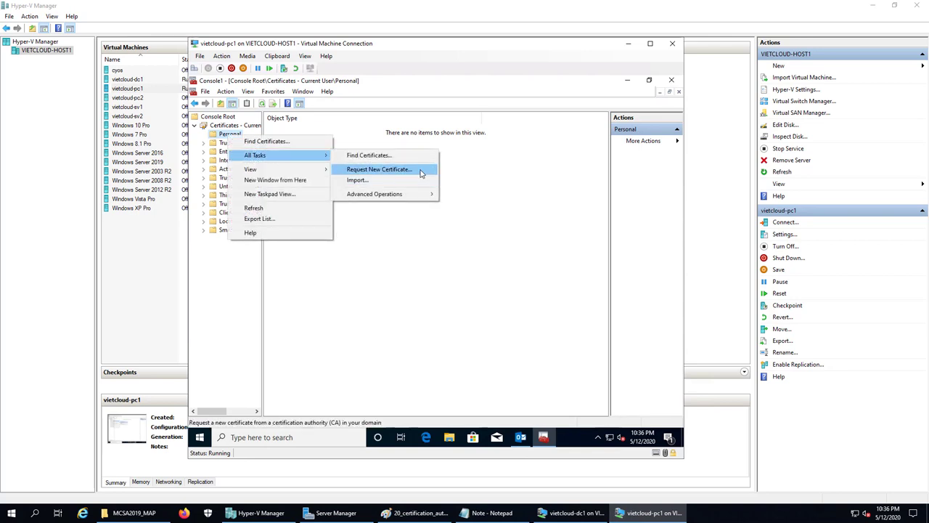
{"action": "left_click", "coordinate": [379, 169]}
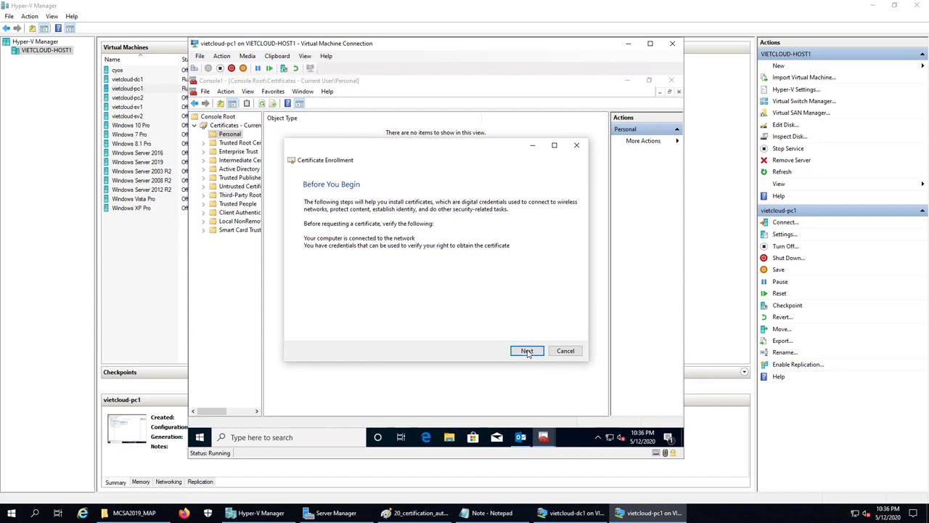
{"action": "left_click", "coordinate": [527, 351]}
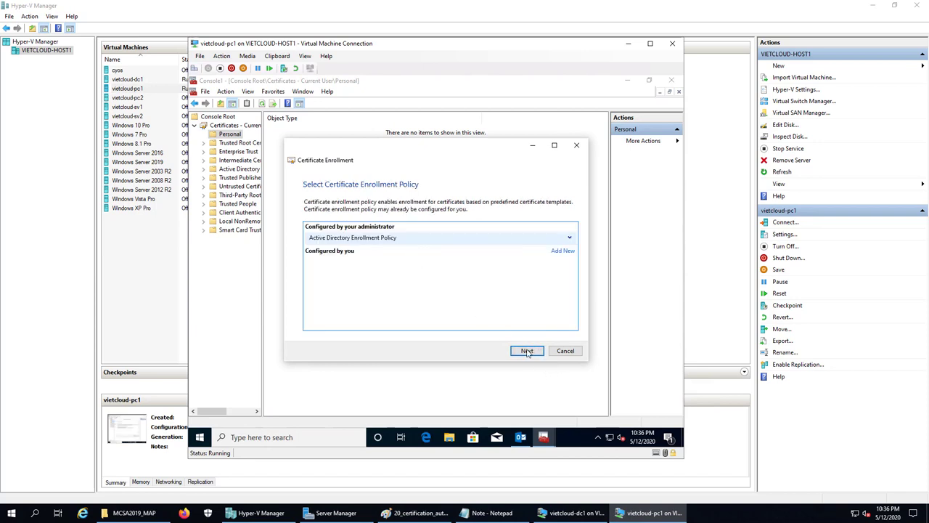
{"action": "left_click", "coordinate": [529, 350]}
{"action": "left_click", "coordinate": [313, 254]}
{"action": "left_click", "coordinate": [528, 351]}
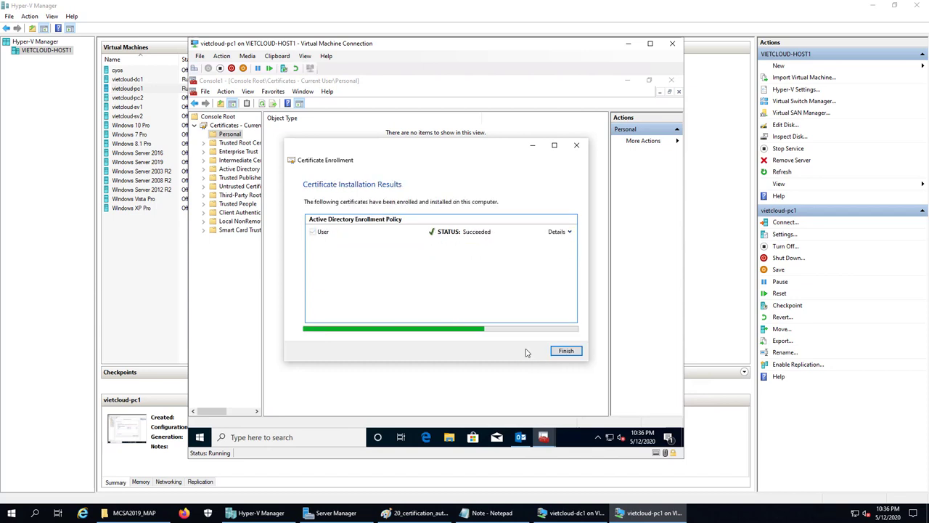
{"action": "left_click", "coordinate": [565, 351]}
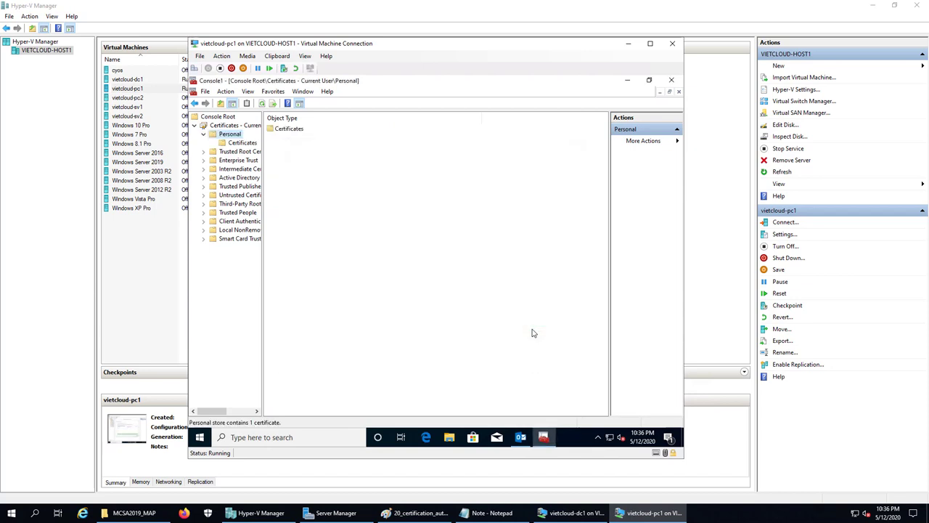
{"action": "left_click", "coordinate": [233, 144]}
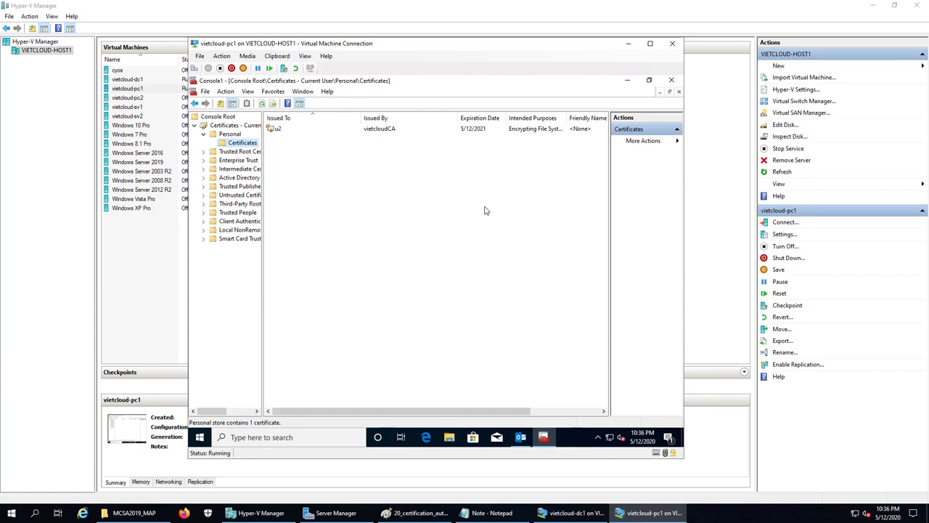
Minimize the certificate console and switch the vietcloud-pc1 session to u1
{"action": "left_click", "coordinate": [278, 130]}
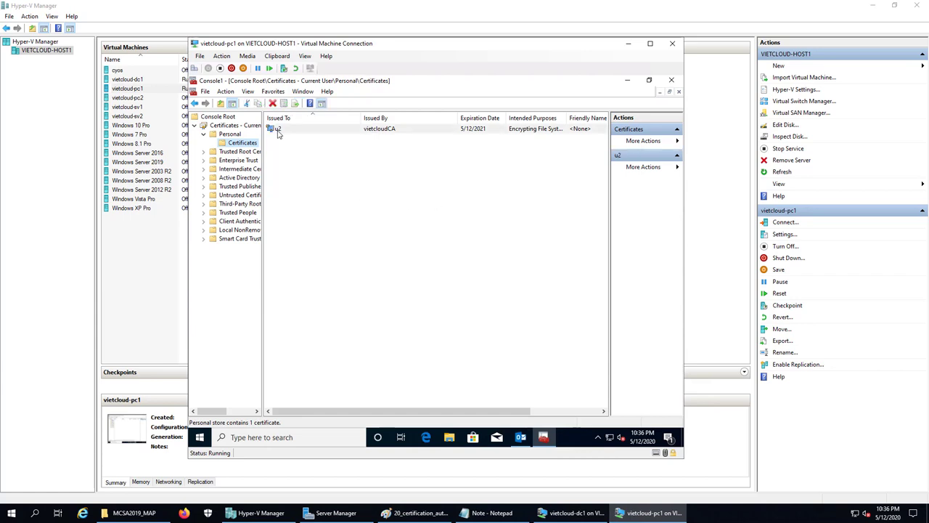
{"action": "left_click", "coordinate": [629, 81]}
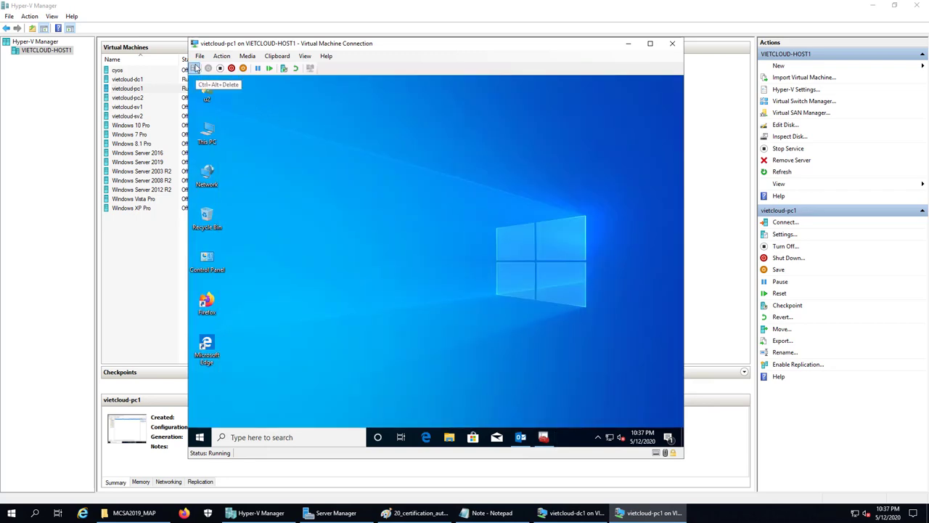
{"action": "left_click", "coordinate": [195, 68]}
{"action": "left_click", "coordinate": [421, 206]}
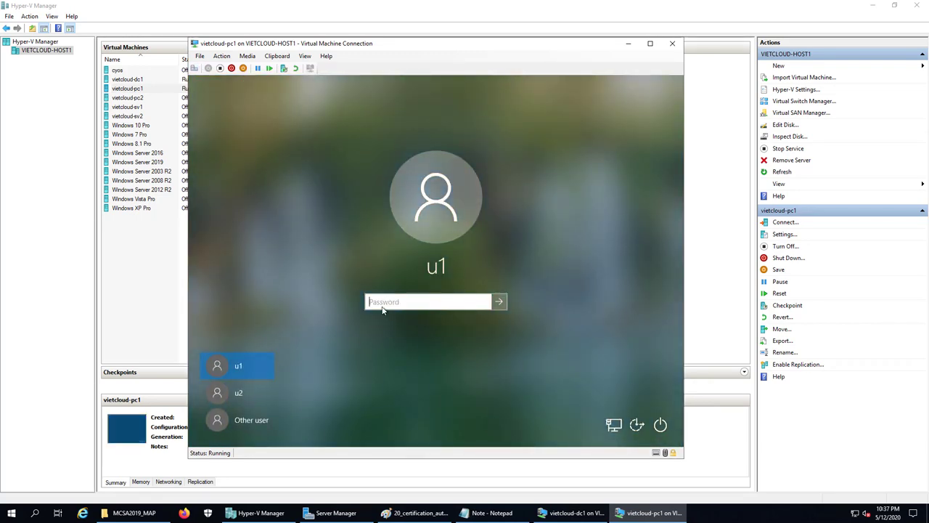
{"action": "left_click", "coordinate": [383, 309]}
{"action": "type", "text": "12"}
{"action": "key", "text": "Return"}
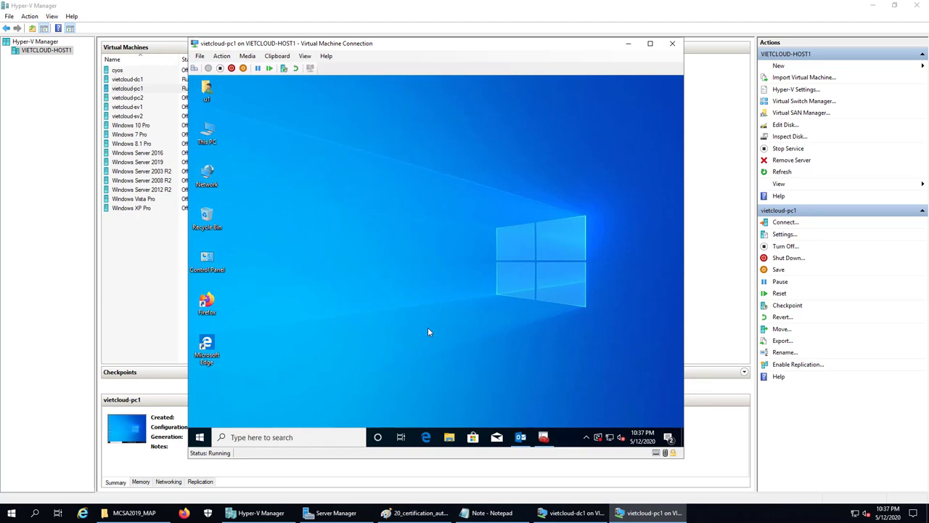
Reopen the certificate console, then close it, saving the console file
{"action": "left_click", "coordinate": [546, 440]}
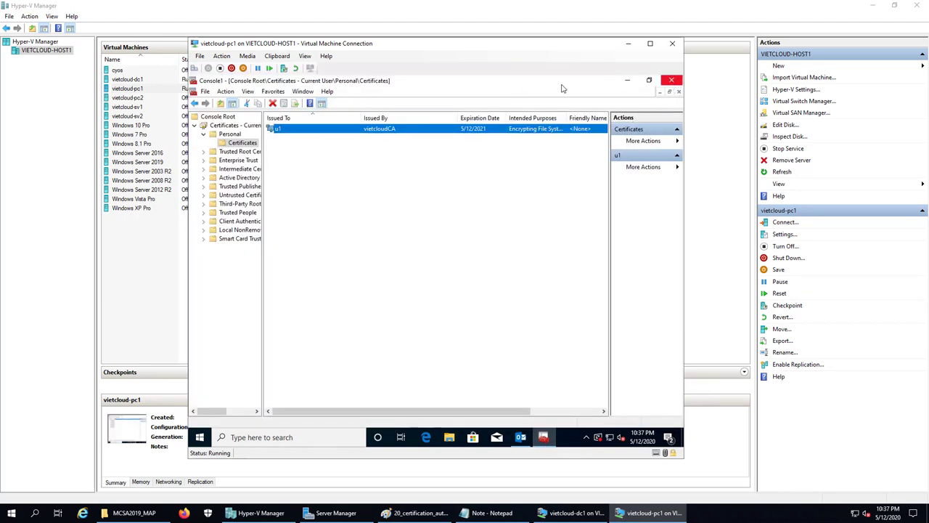
{"action": "left_click", "coordinate": [673, 83]}
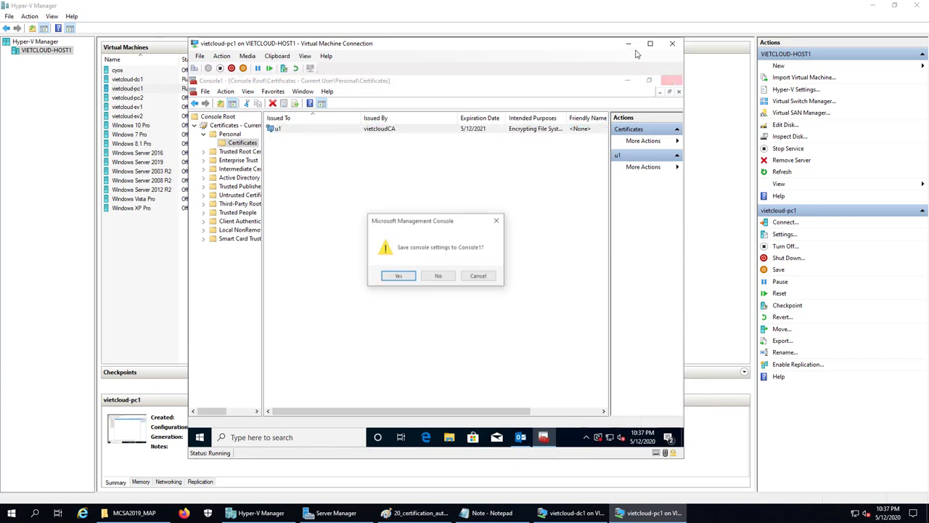
{"action": "left_click", "coordinate": [392, 275]}
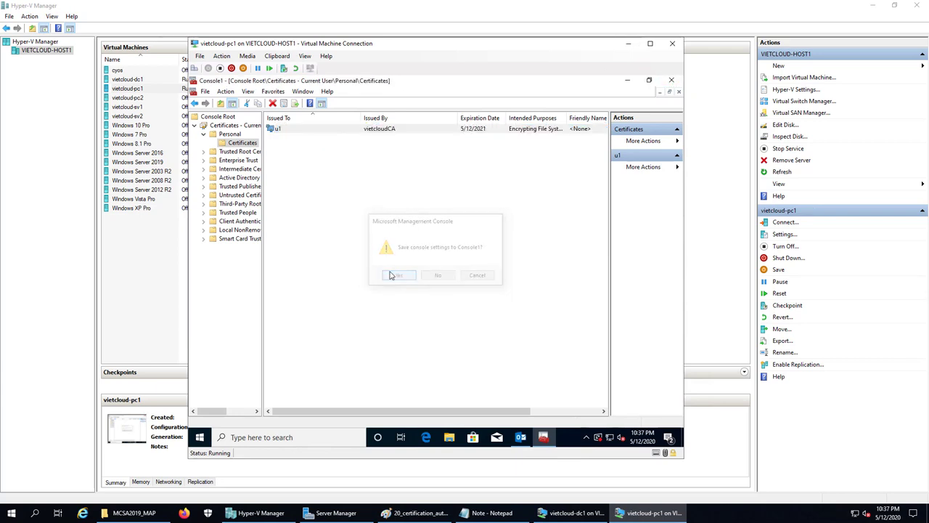
{"action": "left_click", "coordinate": [549, 328]}
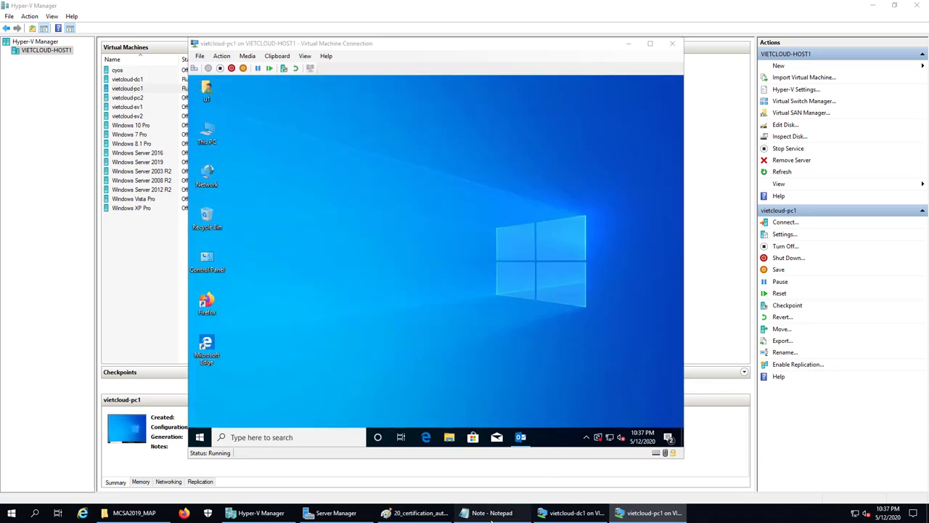
{"action": "key", "text": "alt+Tab"}
Add line '4. Thuc hien ma hoa email va su dung chu ky so.' to Notepad, then minimize it
{"action": "type", "text": "4."}
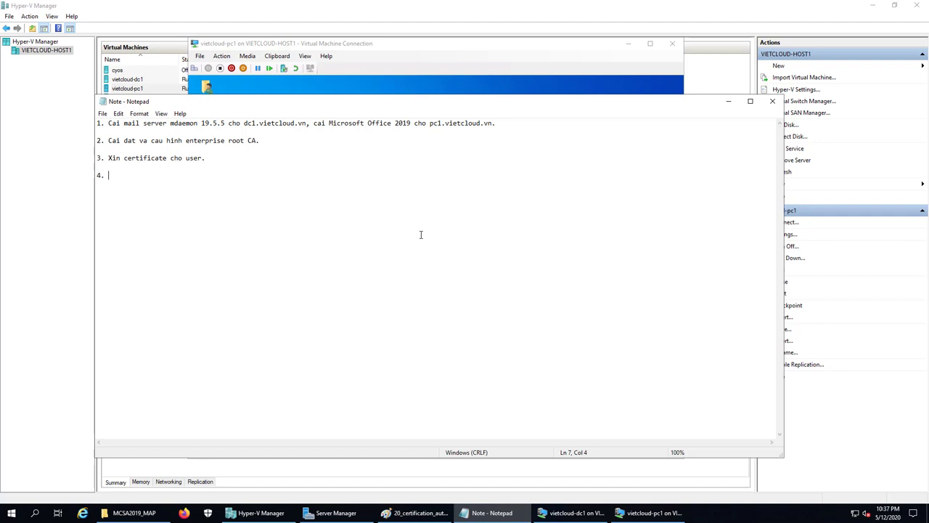
{"action": "type", "text": " Thuc hien ma hoa email va su dung chu ky so."}
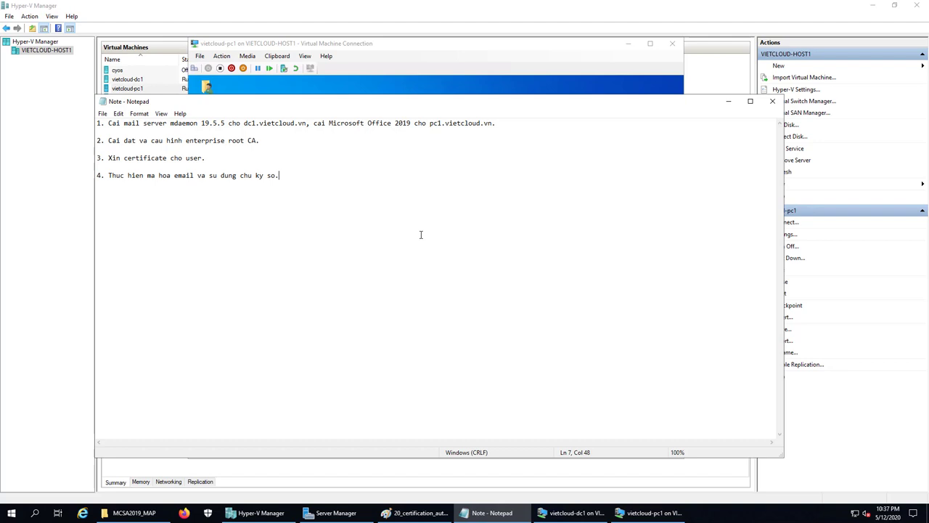
{"action": "left_click", "coordinate": [728, 101]}
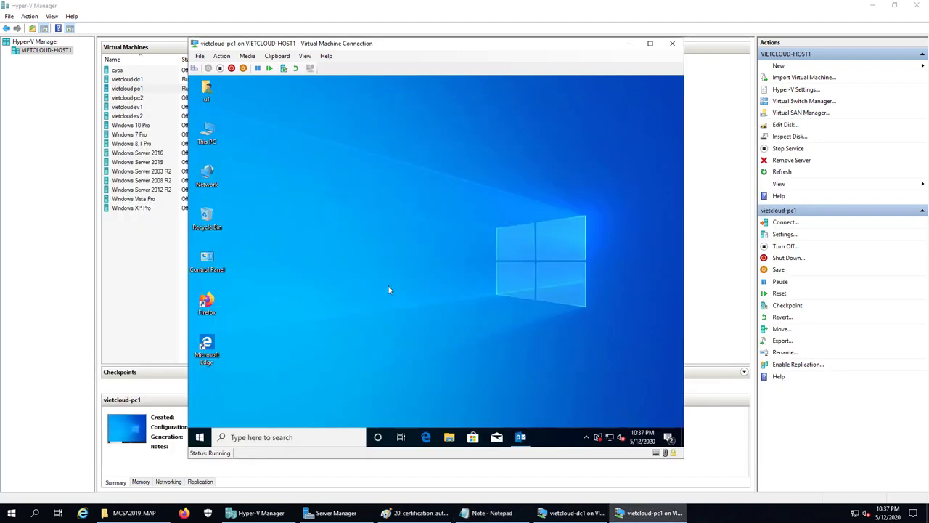
Start a new Outlook email to u2's address with the subject 'Trao doi Public Key'
{"action": "left_click", "coordinate": [520, 436]}
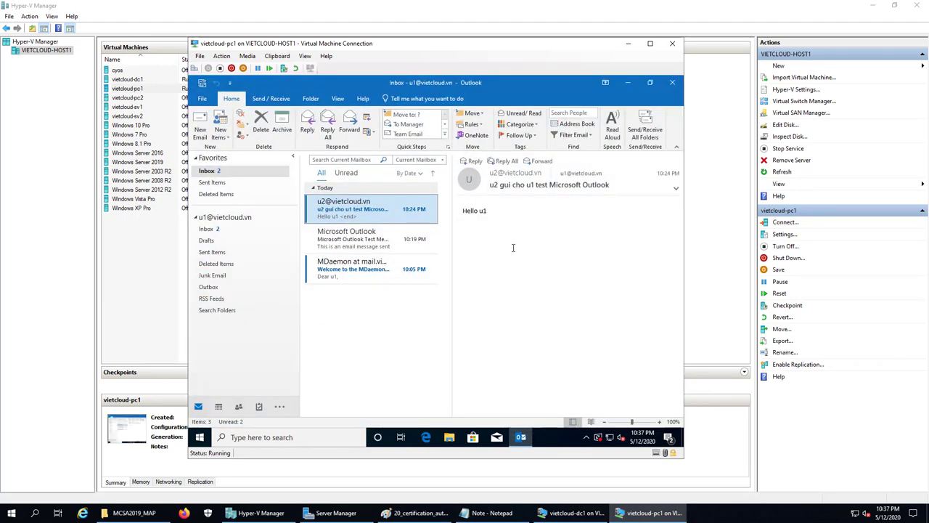
{"action": "left_click", "coordinate": [202, 129]}
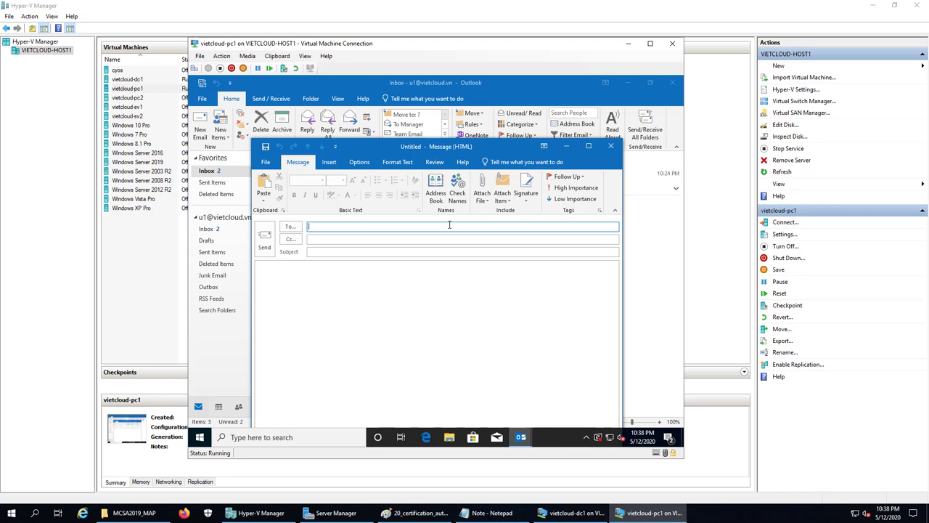
{"action": "left_click", "coordinate": [353, 251]}
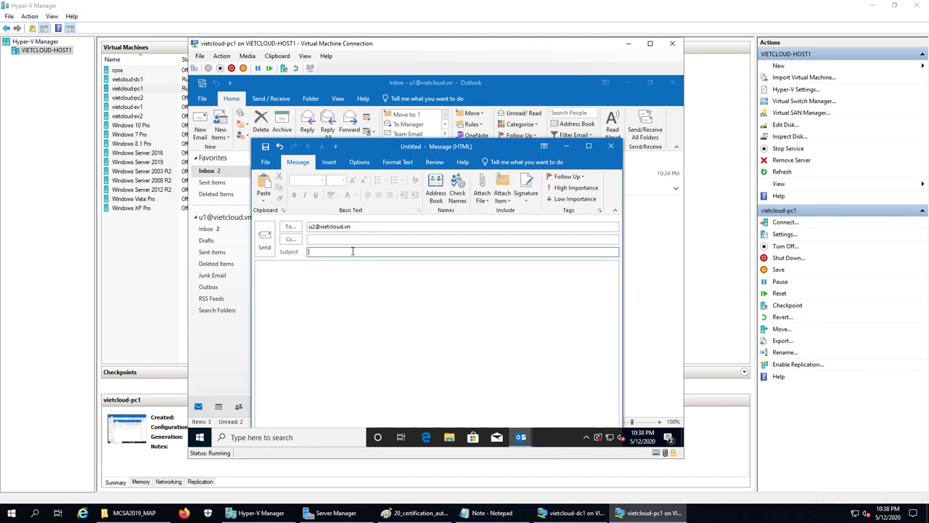
{"action": "type", "text": "Trao doi Public Key"}
Add a digital signature to the Trao doi Public Key message in its security settings and send it to u2
{"action": "left_click", "coordinate": [588, 146]}
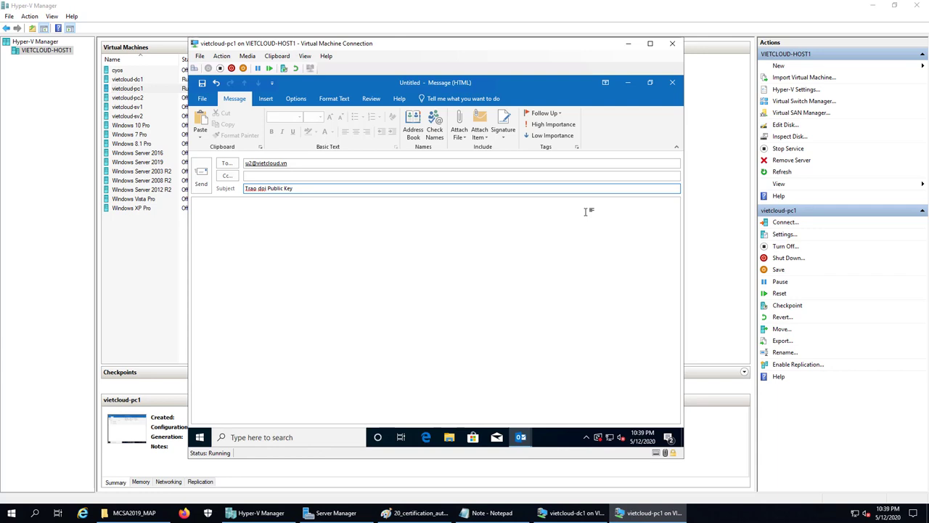
{"action": "left_click", "coordinate": [676, 147]}
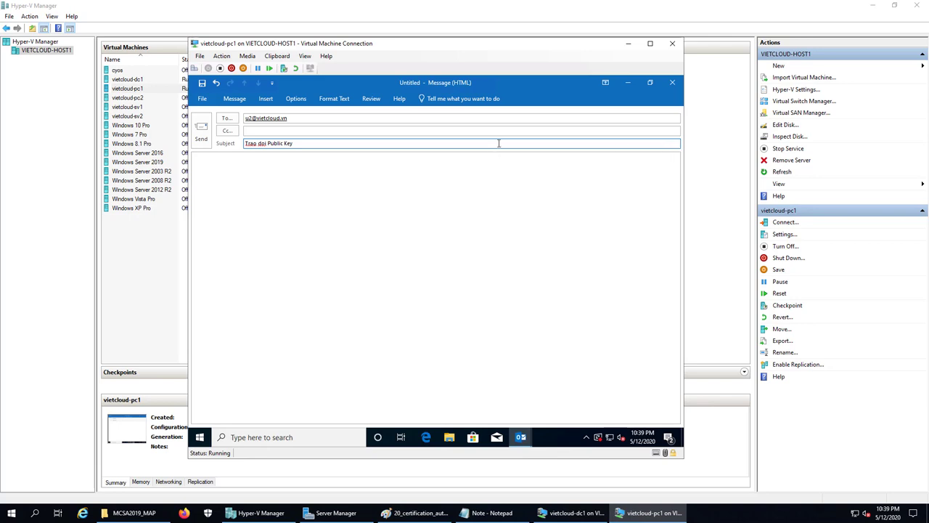
{"action": "left_click", "coordinate": [300, 100]}
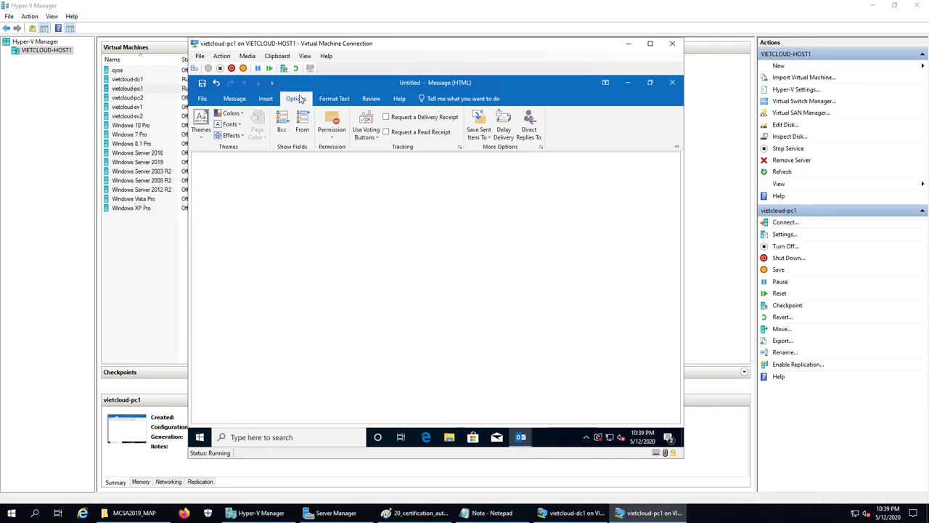
{"action": "left_click", "coordinate": [540, 148]}
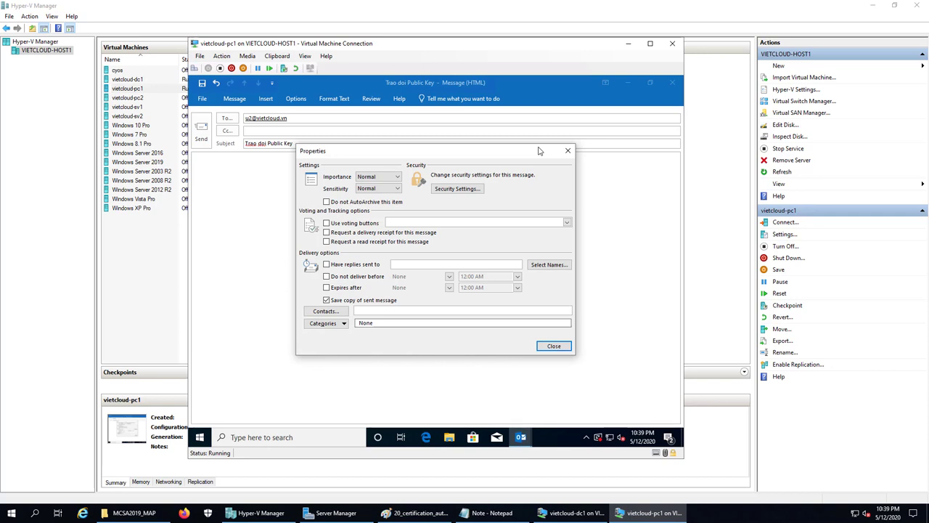
{"action": "left_click", "coordinate": [468, 190]}
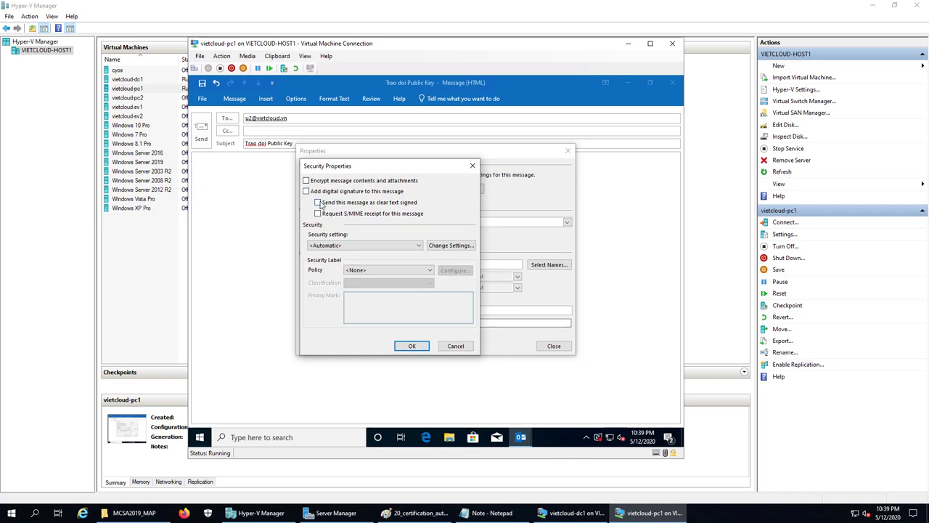
{"action": "left_click", "coordinate": [307, 192]}
{"action": "left_click", "coordinate": [411, 346]}
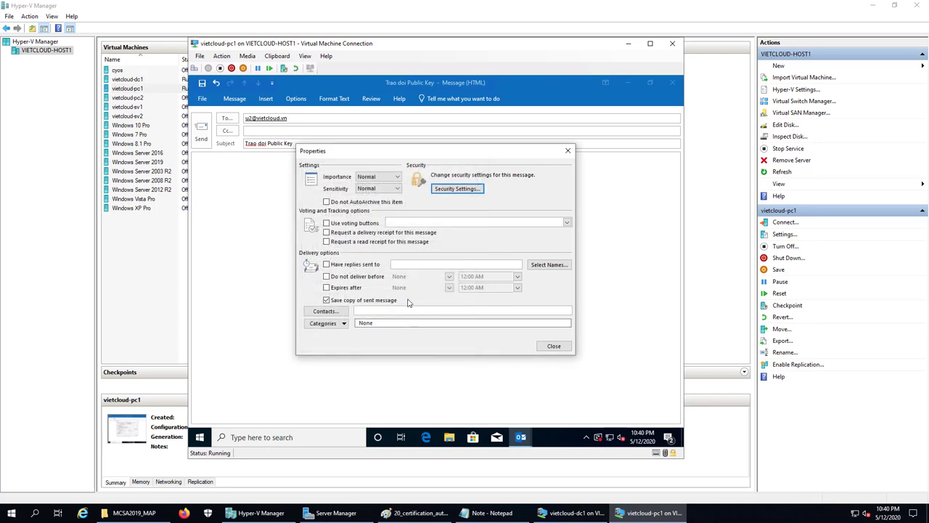
{"action": "left_click", "coordinate": [554, 345]}
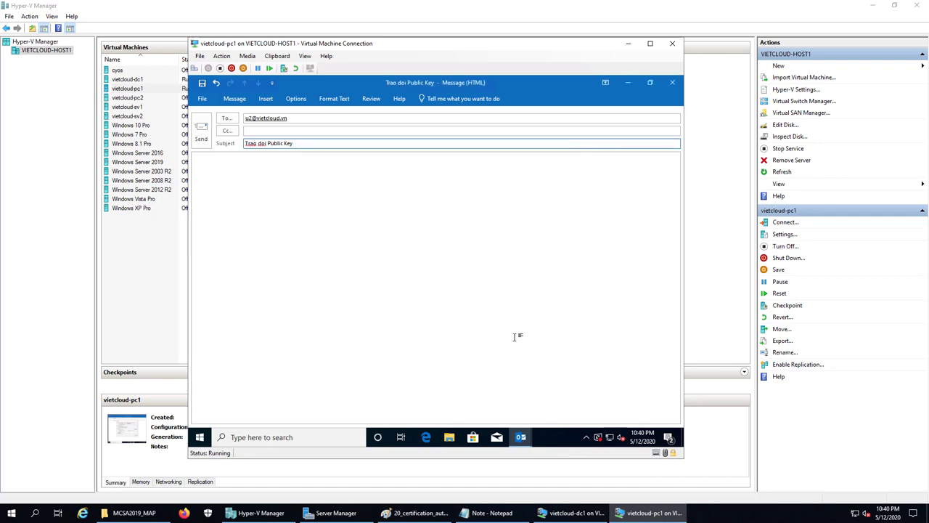
{"action": "left_click", "coordinate": [201, 140]}
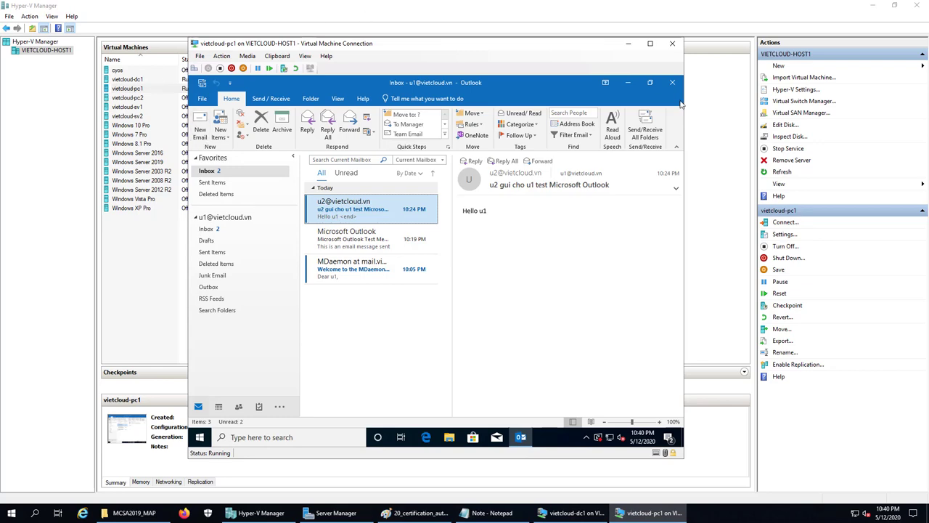
Minimize Outlook and switch the VM to user u2, signing in with that account's password
{"action": "left_click", "coordinate": [630, 83]}
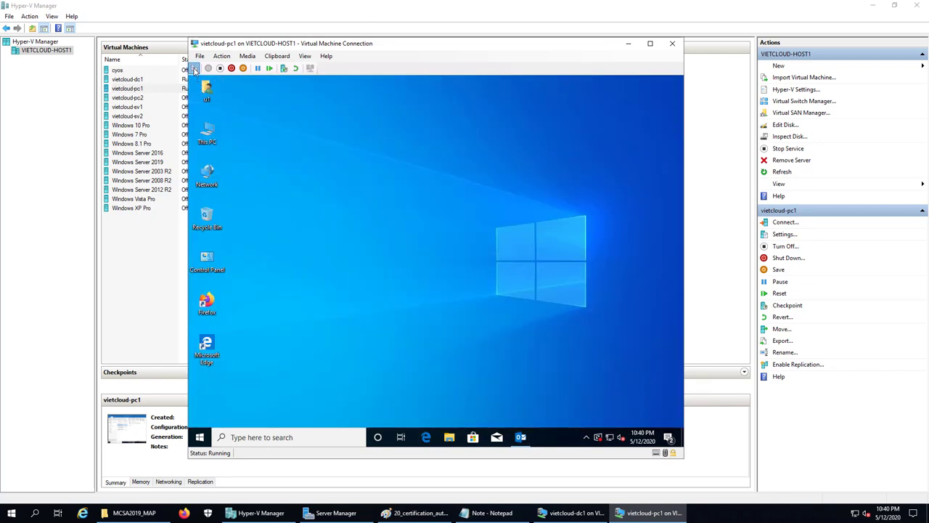
{"action": "left_click", "coordinate": [195, 68]}
{"action": "left_click", "coordinate": [418, 206]}
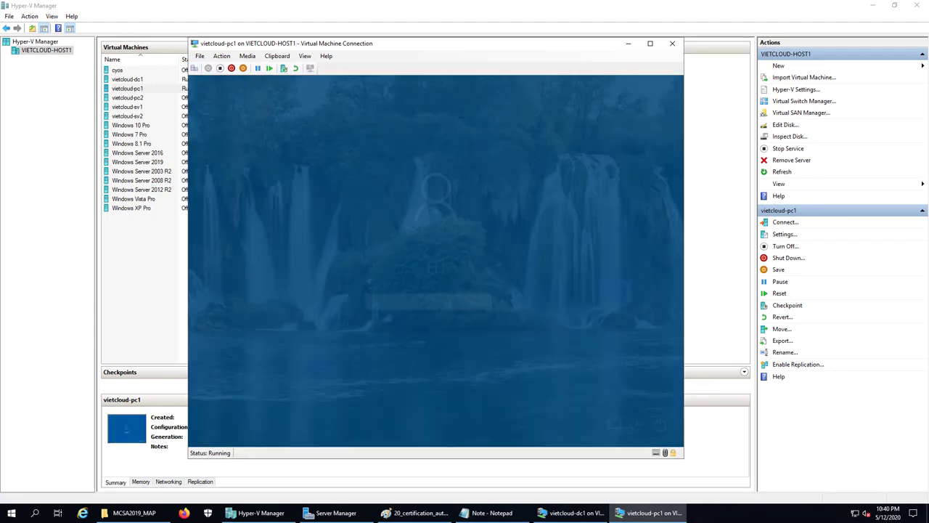
{"action": "left_click", "coordinate": [255, 393]}
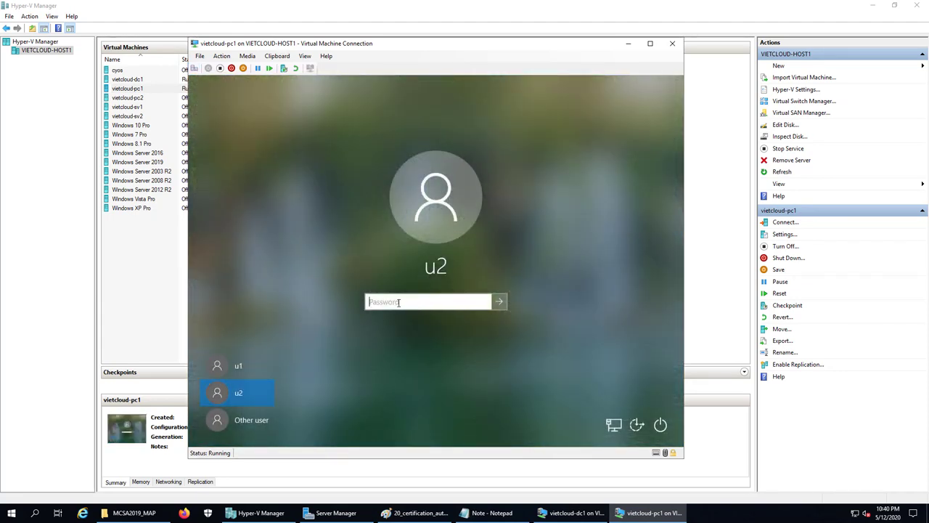
{"action": "type", "text": "123"}
{"action": "key", "text": "Return"}
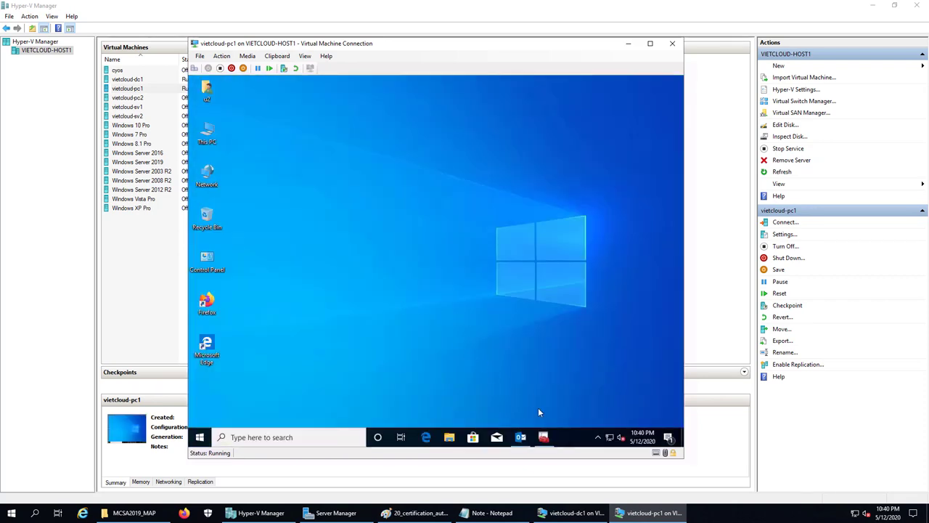
Close the certificates console, saving it as Console1, and restore Outlook
{"action": "left_click", "coordinate": [544, 437]}
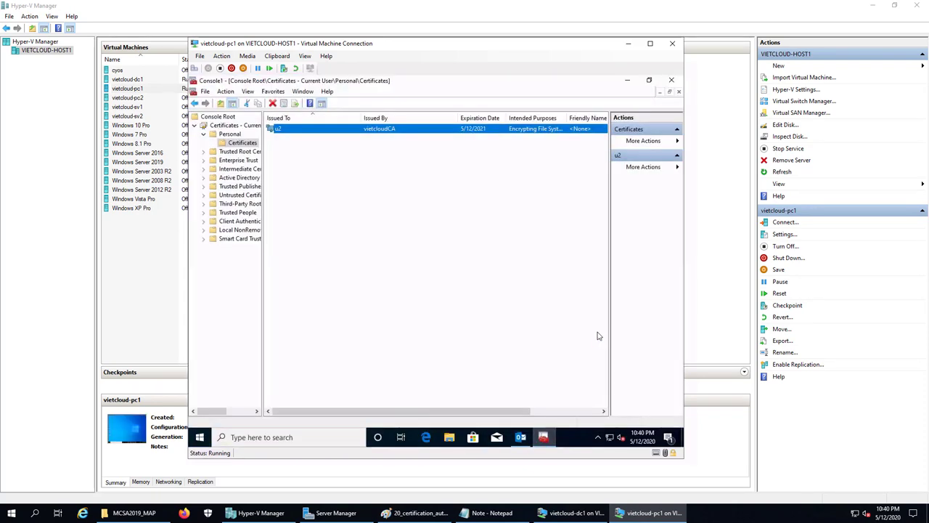
{"action": "left_click", "coordinate": [672, 80]}
{"action": "left_click", "coordinate": [400, 279]}
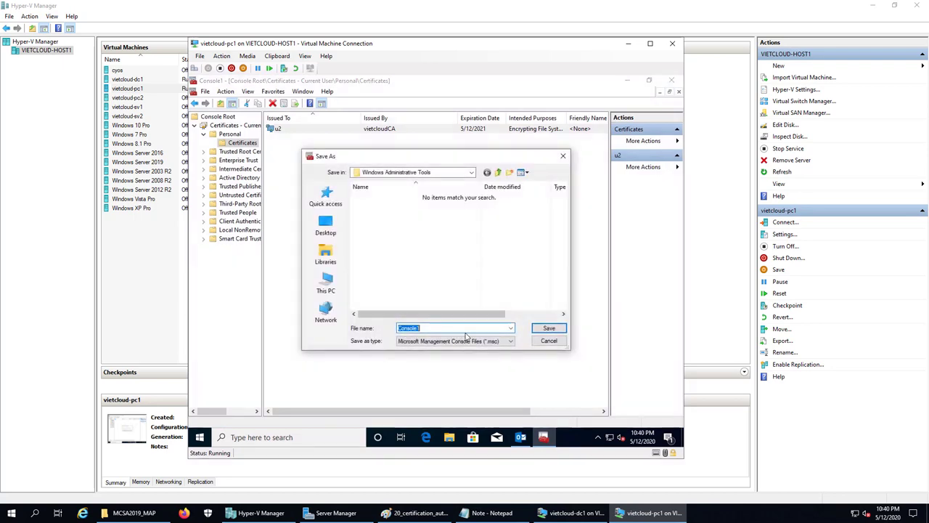
{"action": "left_click", "coordinate": [550, 328]}
{"action": "left_click", "coordinate": [520, 437]}
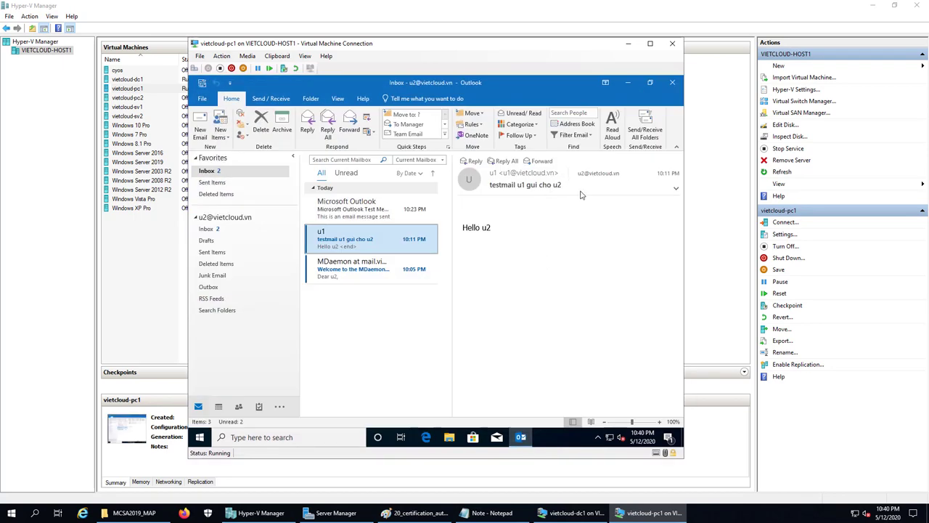
Fetch new mail, open the Trao doi Public Key message, and reply with 'ok, da nhan.'
{"action": "left_click", "coordinate": [642, 135]}
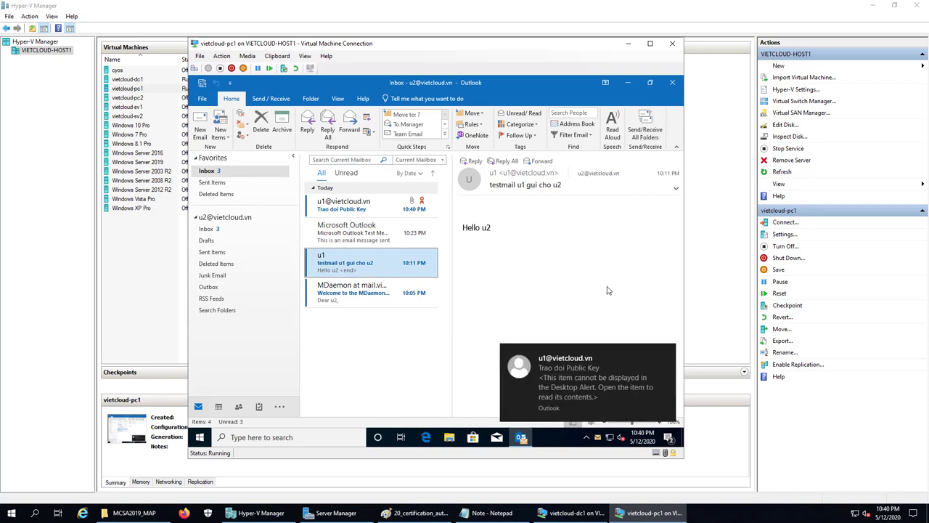
{"action": "left_click", "coordinate": [352, 203]}
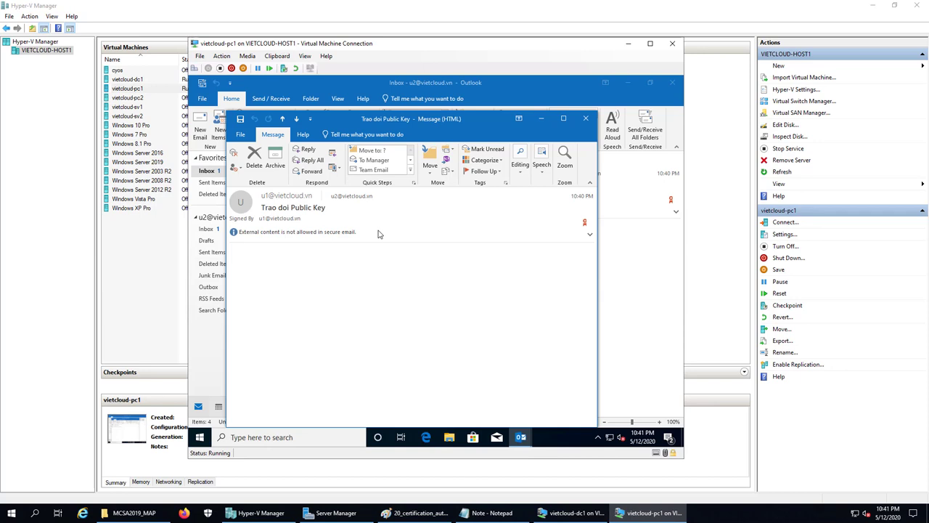
{"action": "left_click", "coordinate": [308, 152]}
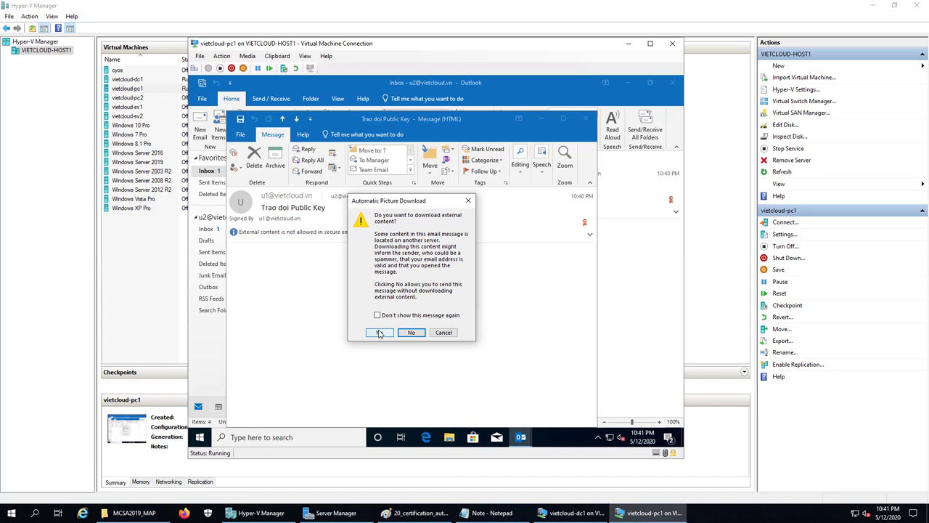
{"action": "left_click", "coordinate": [411, 333]}
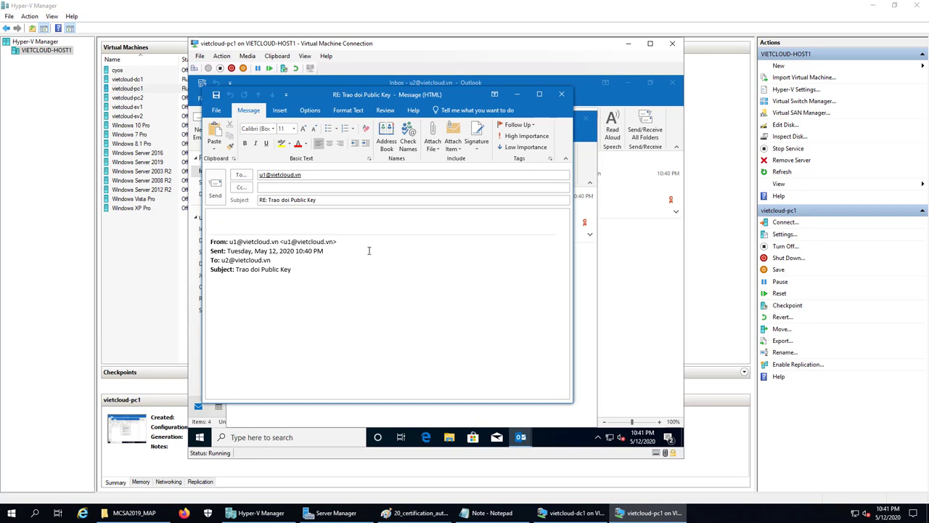
{"action": "type", "text": "ok, da nhan."}
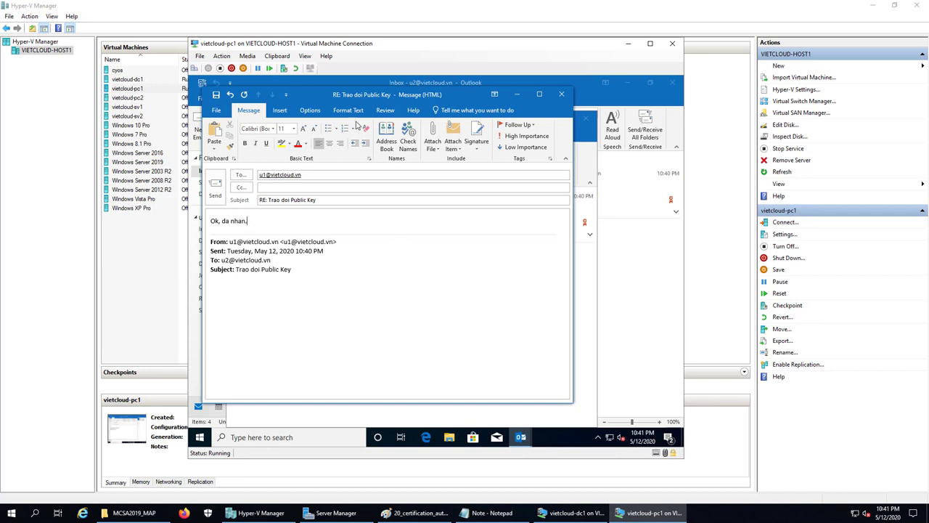
Turn on encryption and a digital signature in the reply's security settings, then send it
{"action": "left_click", "coordinate": [311, 111]}
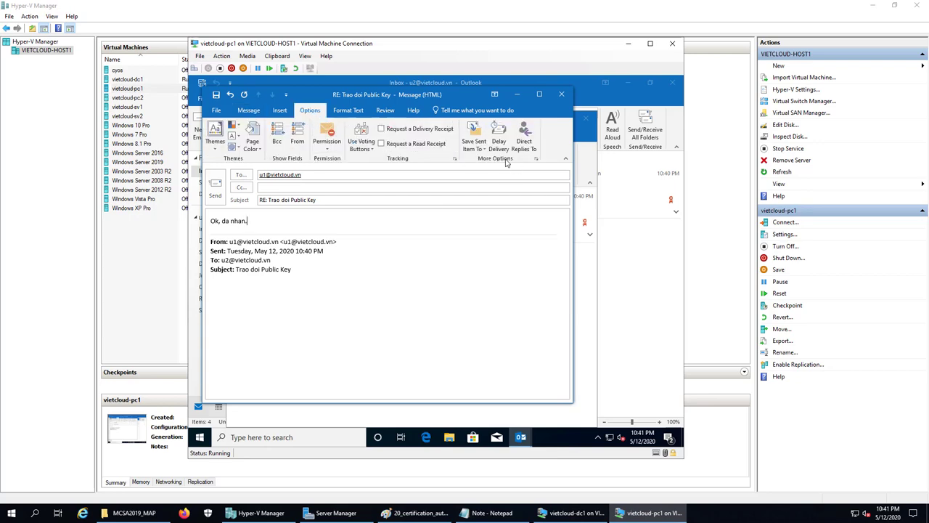
{"action": "left_click", "coordinate": [537, 159]}
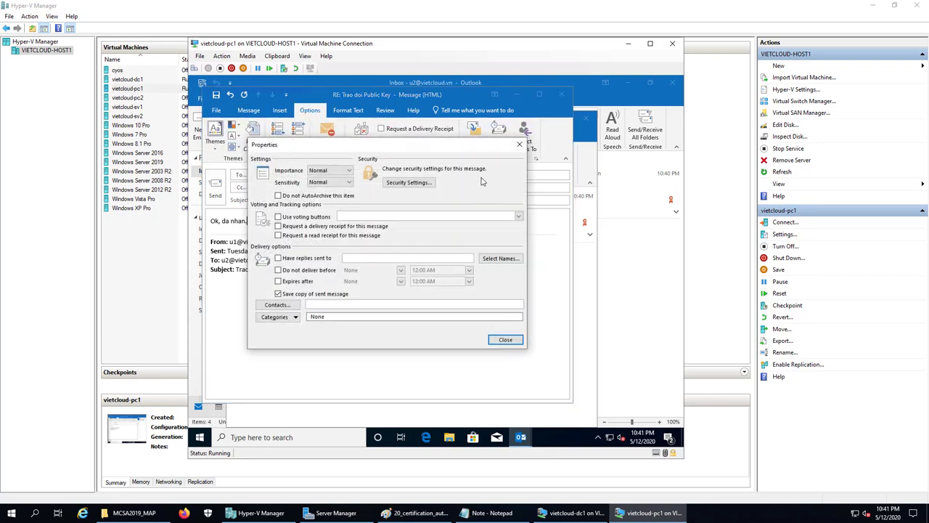
{"action": "left_click", "coordinate": [418, 186]}
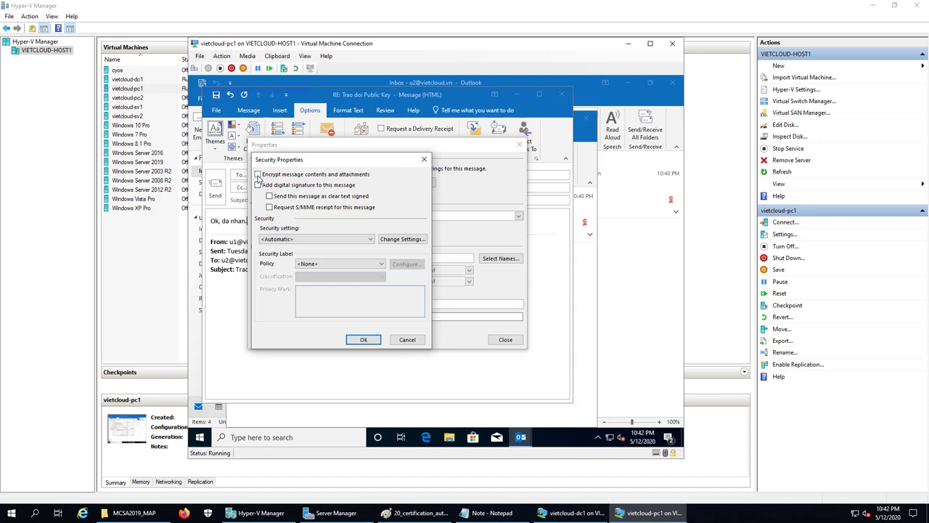
{"action": "left_click", "coordinate": [259, 176]}
{"action": "left_click", "coordinate": [258, 186]}
{"action": "left_click", "coordinate": [364, 339]}
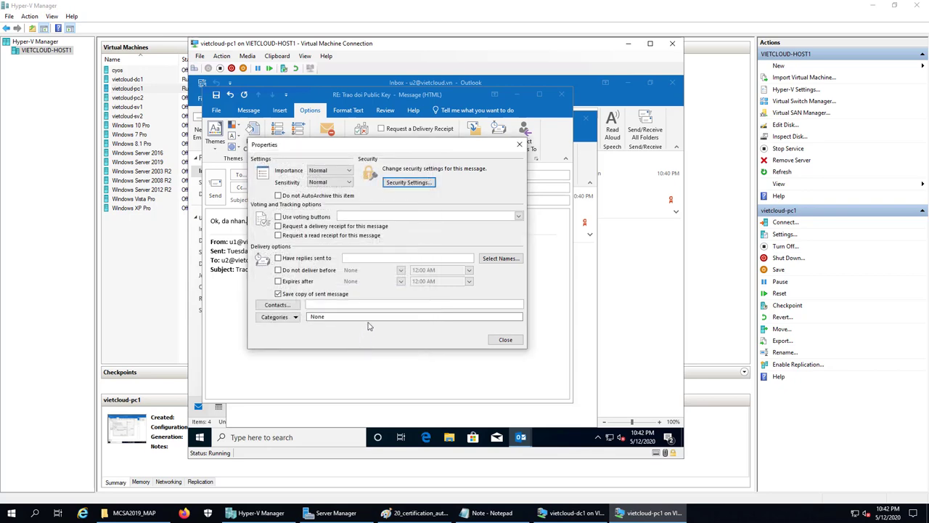
{"action": "left_click", "coordinate": [509, 340]}
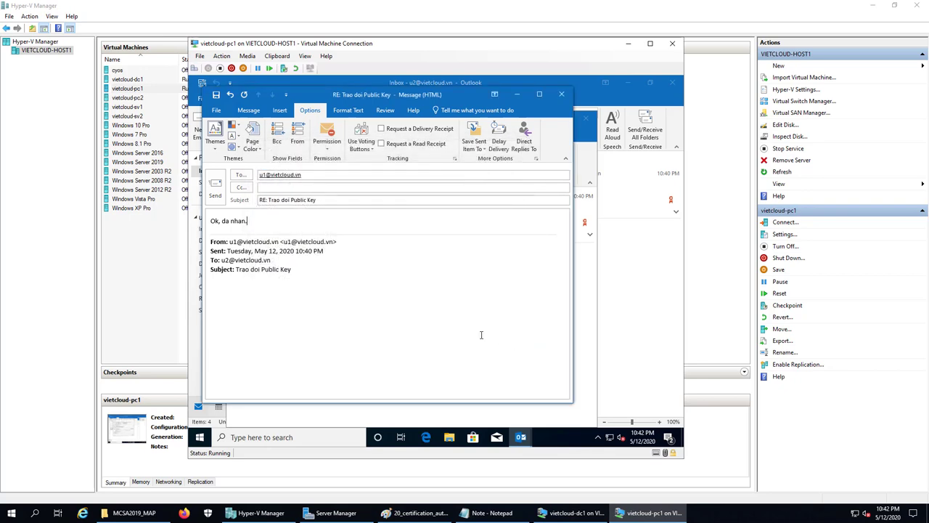
{"action": "left_click", "coordinate": [215, 192]}
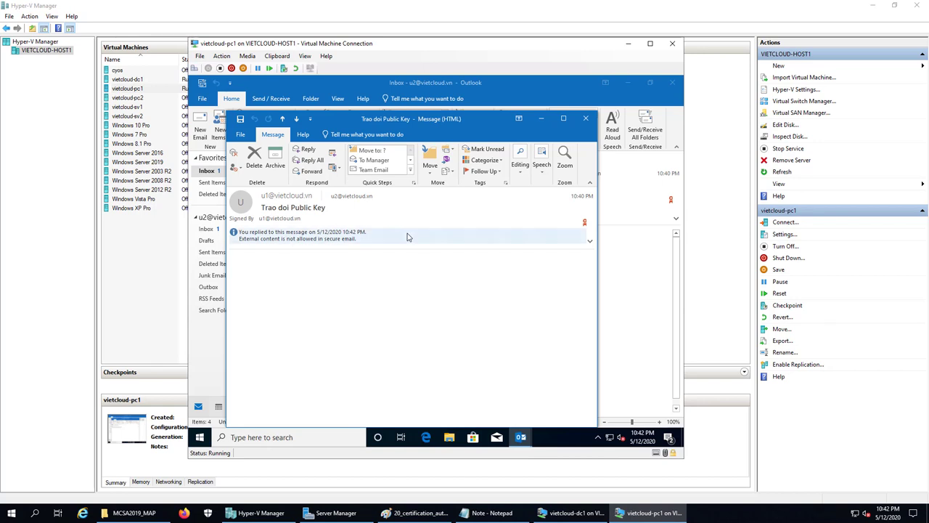
Close the message, minimize Outlook, and switch the VM back to u1 using that account's password
{"action": "left_click", "coordinate": [585, 122]}
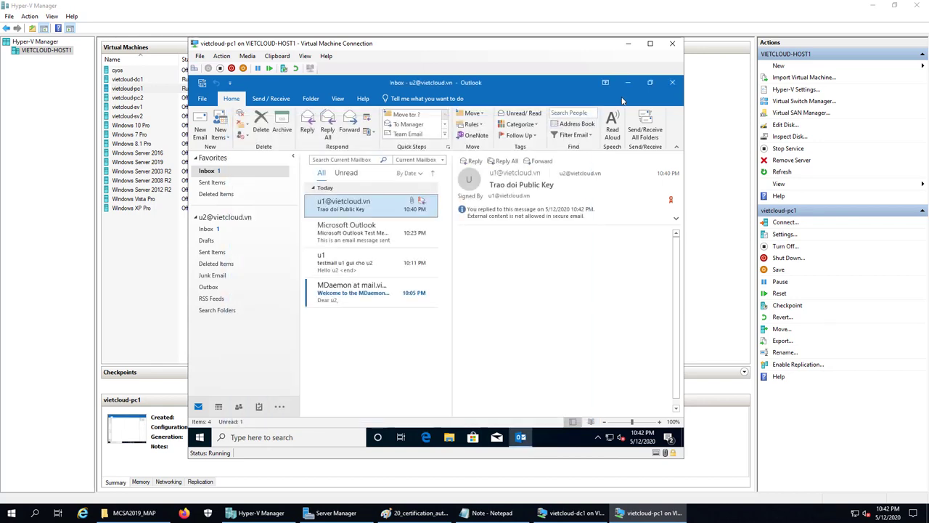
{"action": "left_click", "coordinate": [627, 86]}
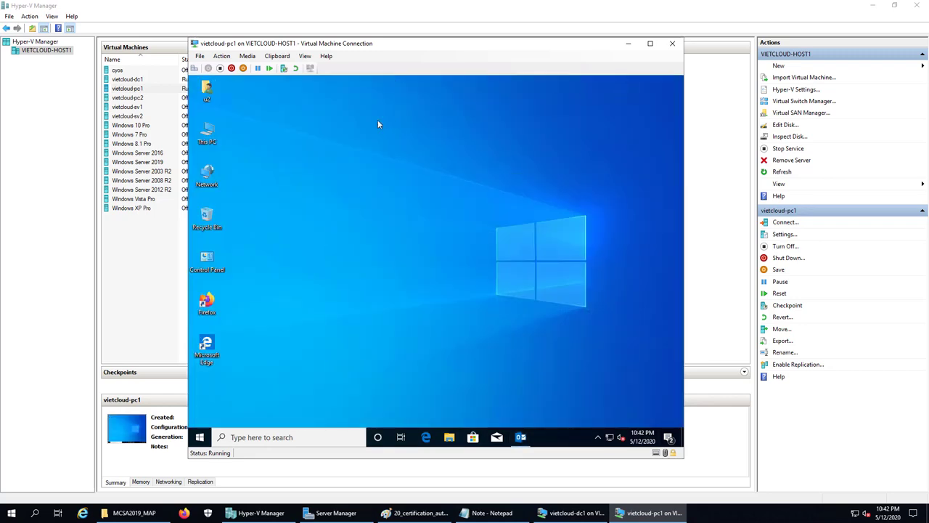
{"action": "left_click", "coordinate": [194, 68]}
{"action": "left_click", "coordinate": [411, 207]}
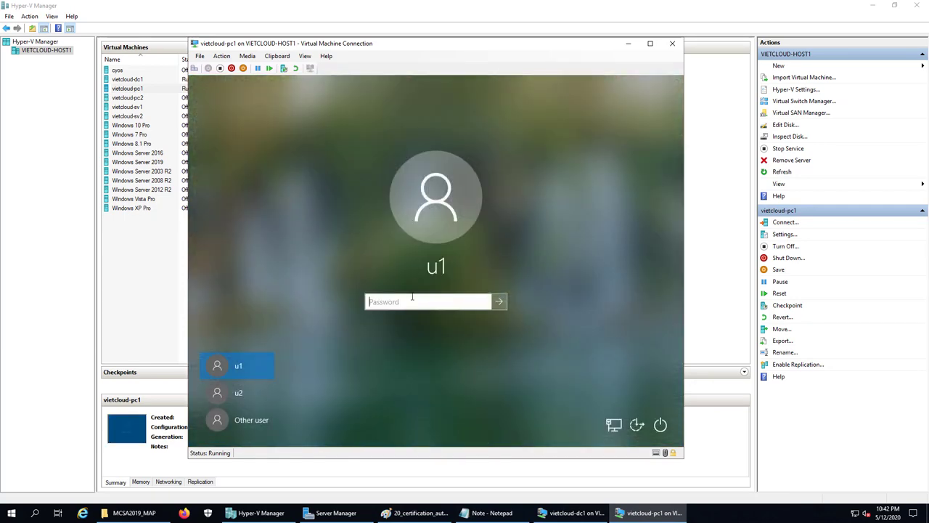
{"action": "left_click", "coordinate": [411, 301]}
{"action": "type", "text": "12"}
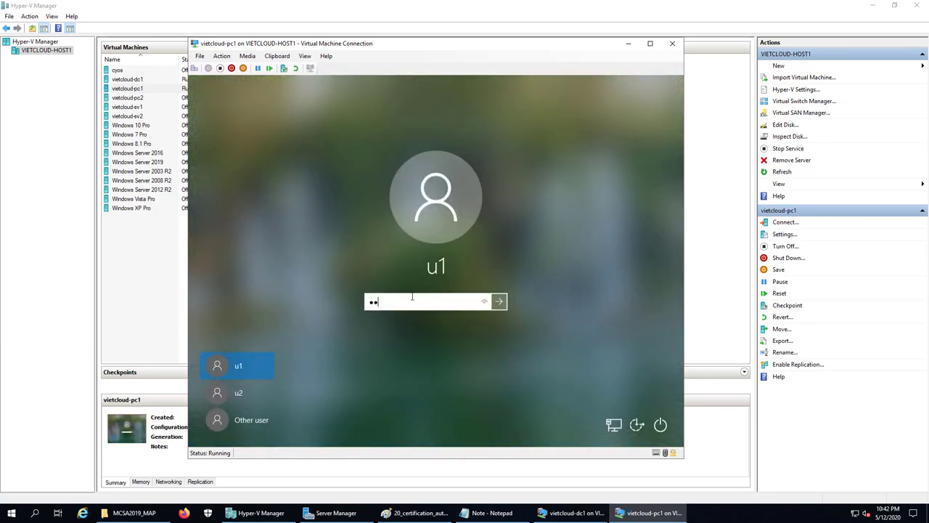
{"action": "left_click", "coordinate": [501, 303]}
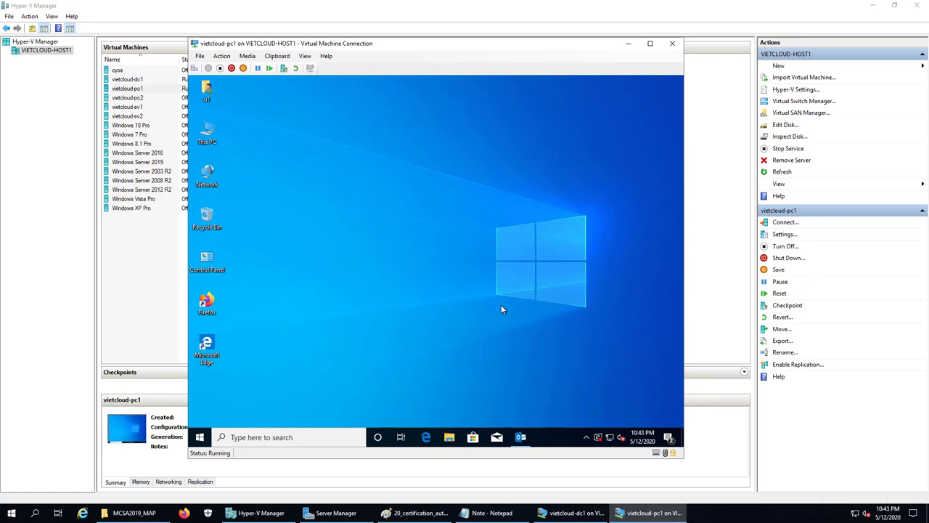
{"action": "left_click", "coordinate": [521, 438]}
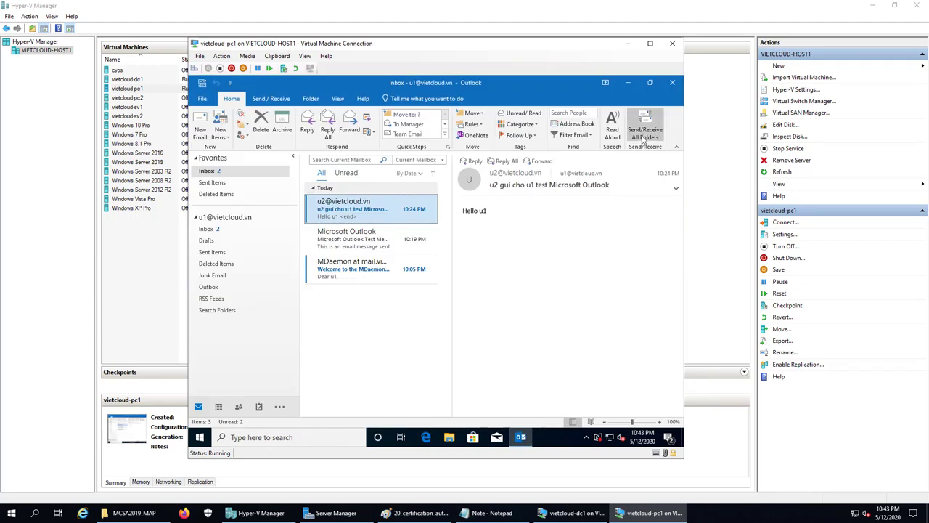
{"action": "left_click", "coordinate": [643, 139]}
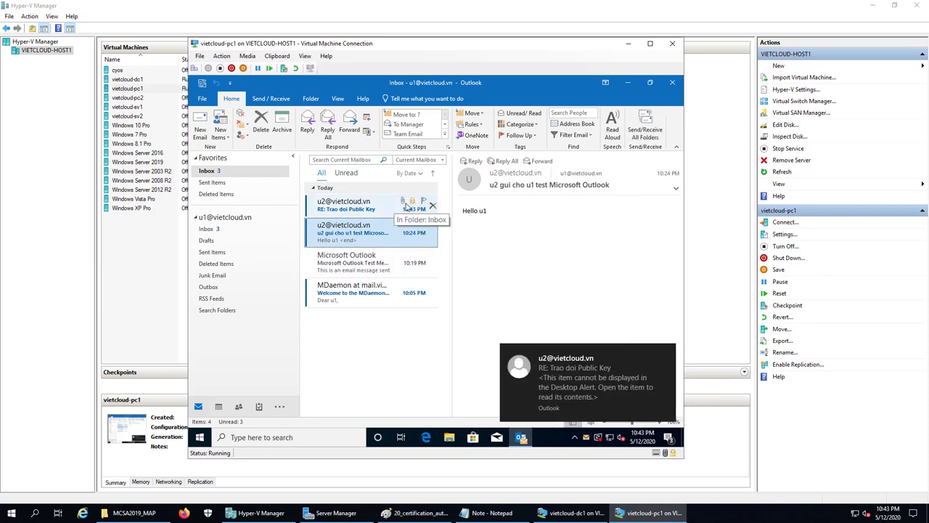
{"action": "double_click", "coordinate": [349, 206]}
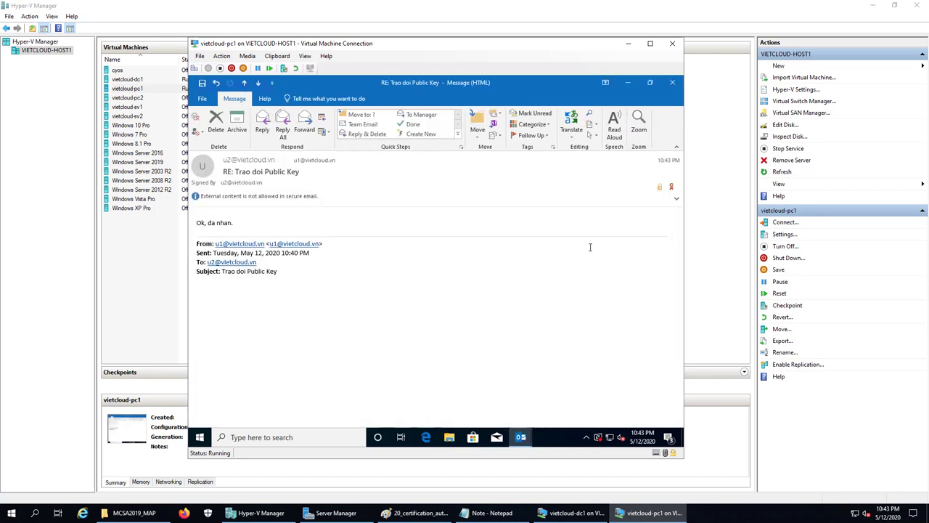
{"action": "left_click", "coordinate": [671, 188]}
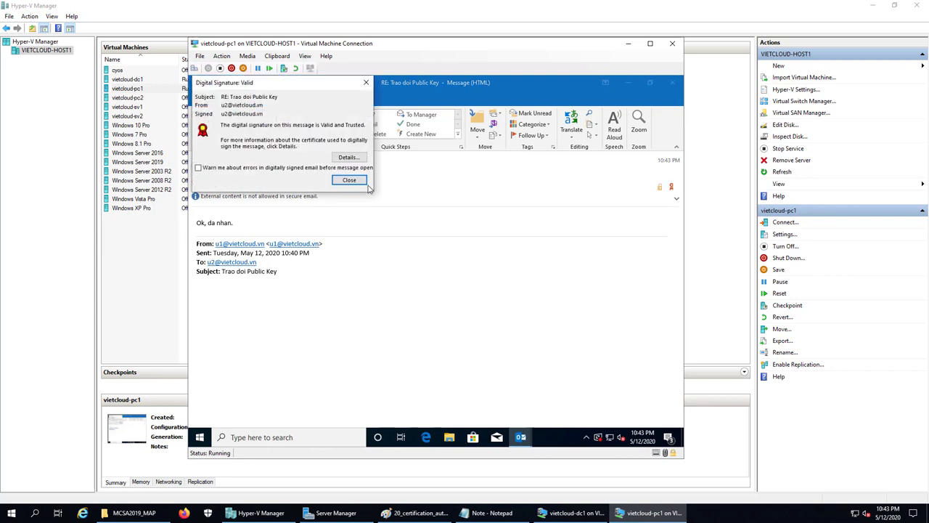
{"action": "left_click", "coordinate": [349, 180]}
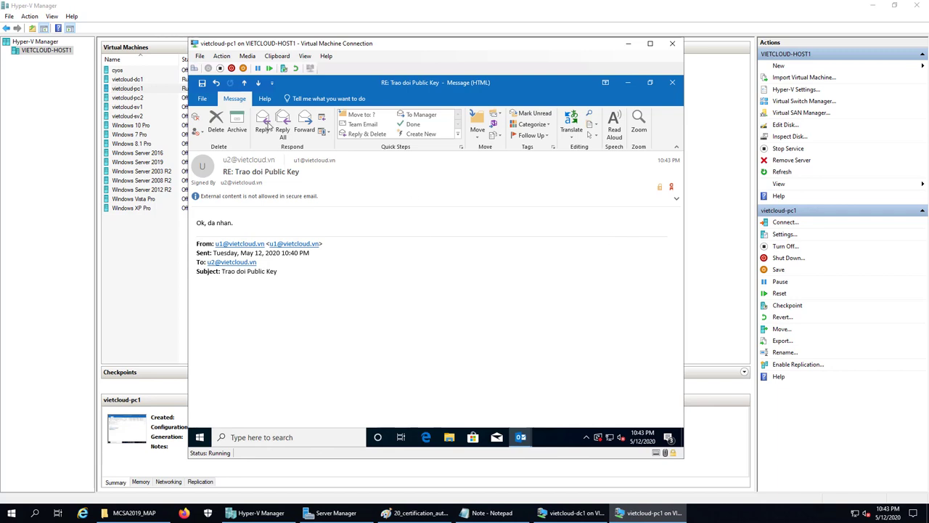
Reply to the signed Trao doi Public Key message with 'Ok da nhan duoc roi.'
{"action": "left_click", "coordinate": [264, 124]}
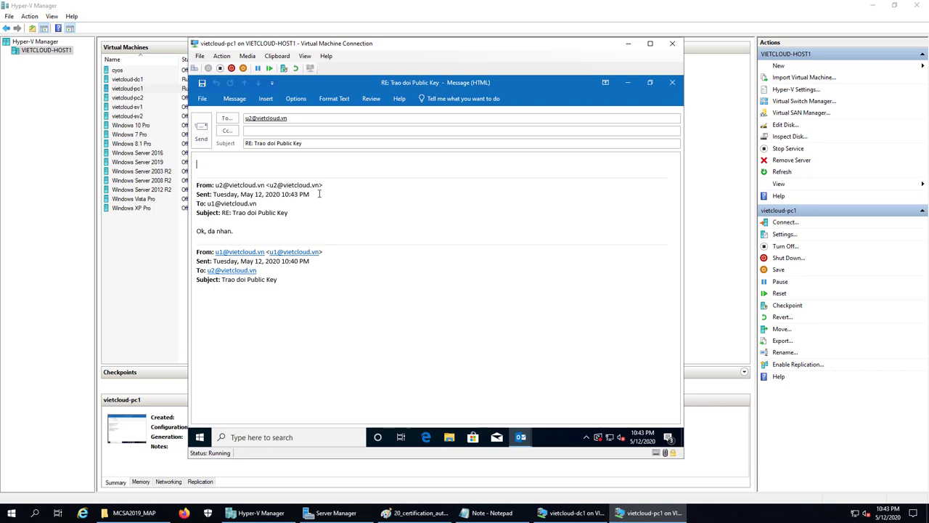
{"action": "type", "text": "Ok da nhan duoc roi."}
{"action": "left_click", "coordinate": [298, 99]}
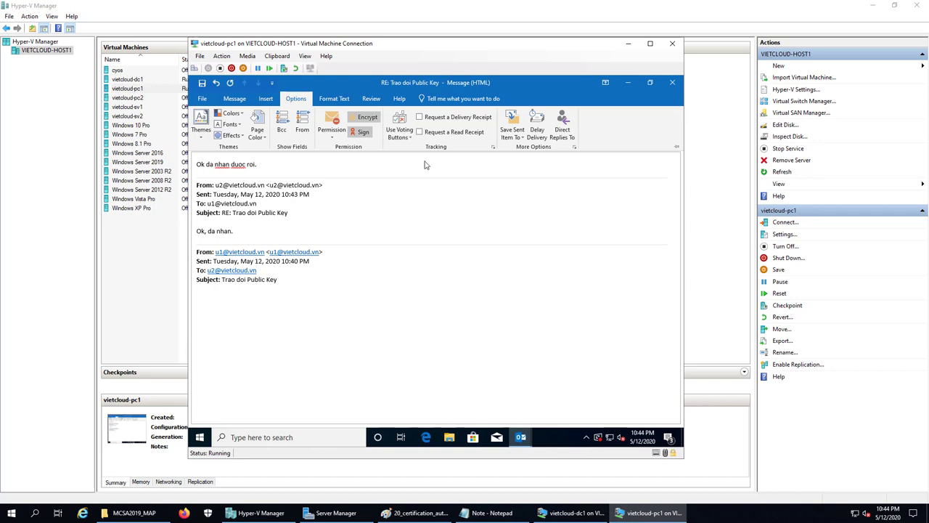
Toggle the reply's Encrypt and Sign options off, then back on
{"action": "left_click", "coordinate": [366, 117]}
{"action": "left_click", "coordinate": [362, 132]}
{"action": "left_click", "coordinate": [360, 132]}
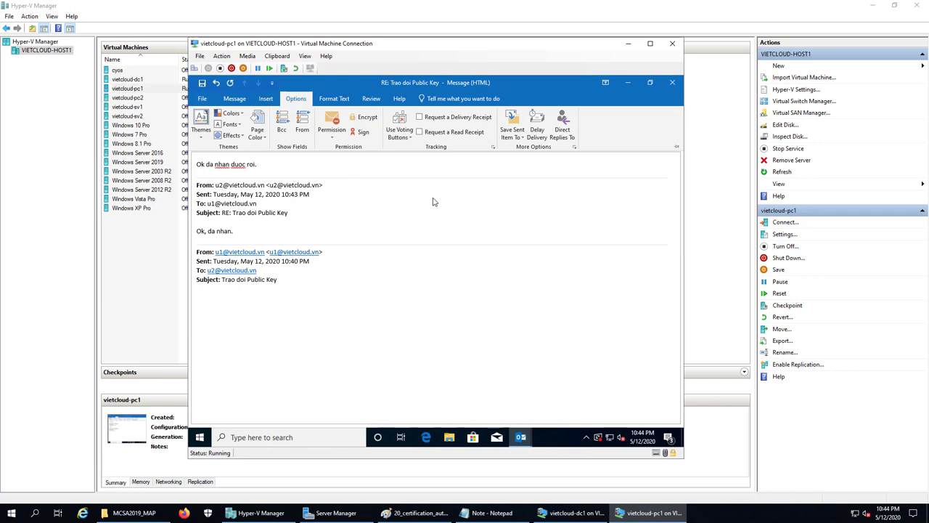
{"action": "left_click", "coordinate": [363, 119]}
{"action": "left_click", "coordinate": [361, 132]}
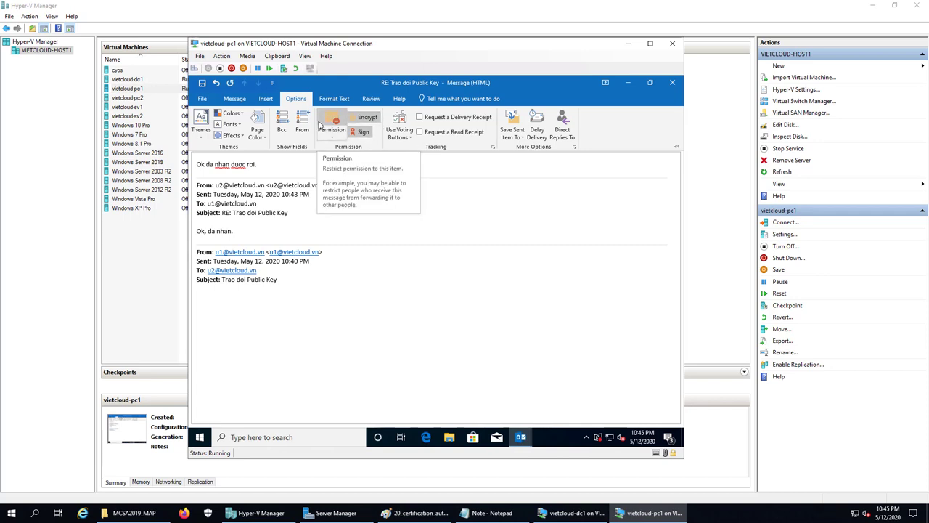
Recheck the reply's File Info and security options, then send the signed, encrypted reply
{"action": "left_click", "coordinate": [202, 98]}
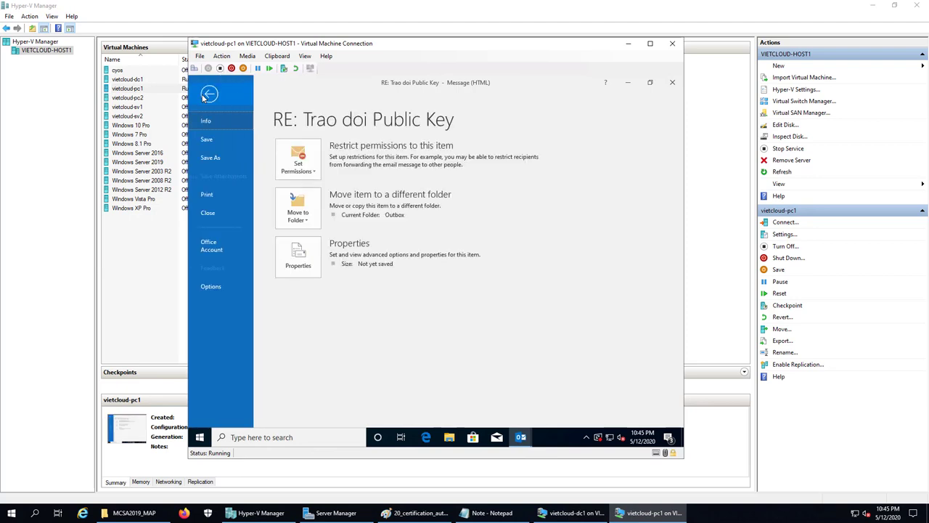
{"action": "left_click", "coordinate": [209, 93]}
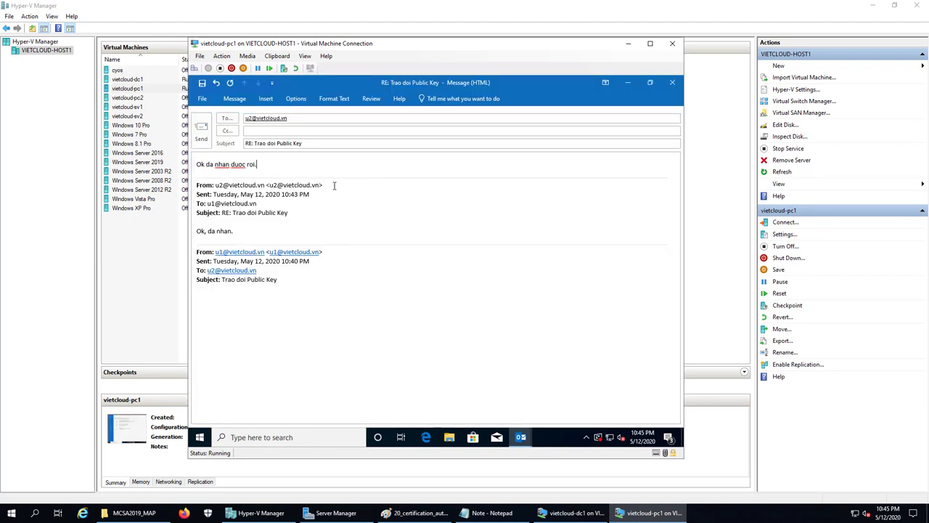
{"action": "left_click", "coordinate": [298, 100]}
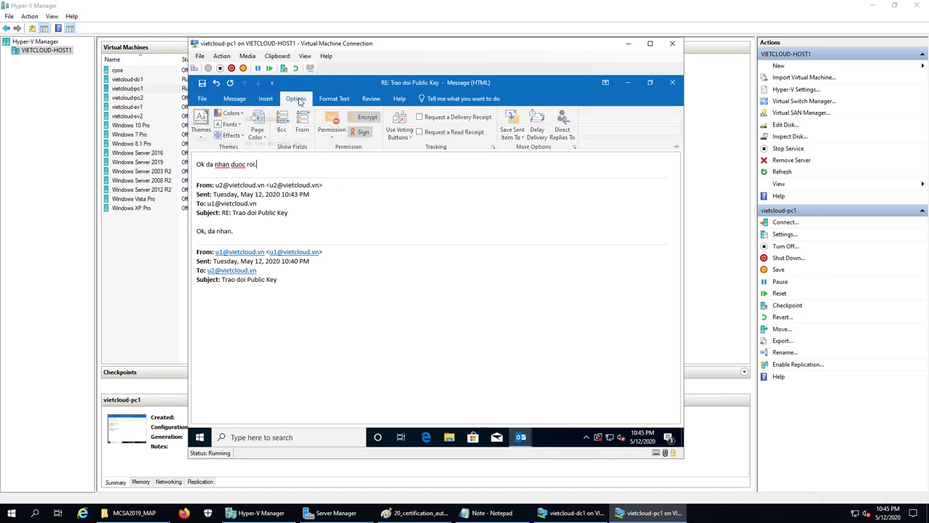
{"action": "left_click", "coordinate": [297, 100]}
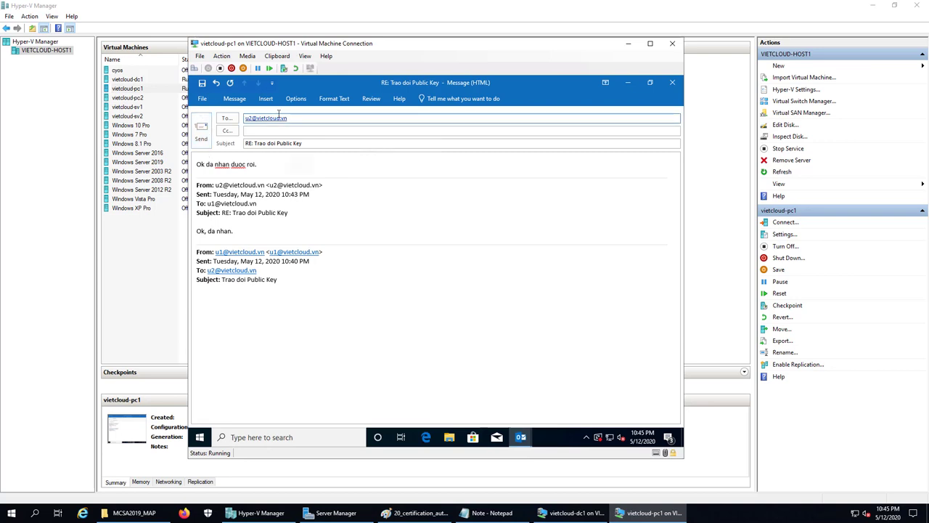
{"action": "left_click", "coordinate": [295, 99]}
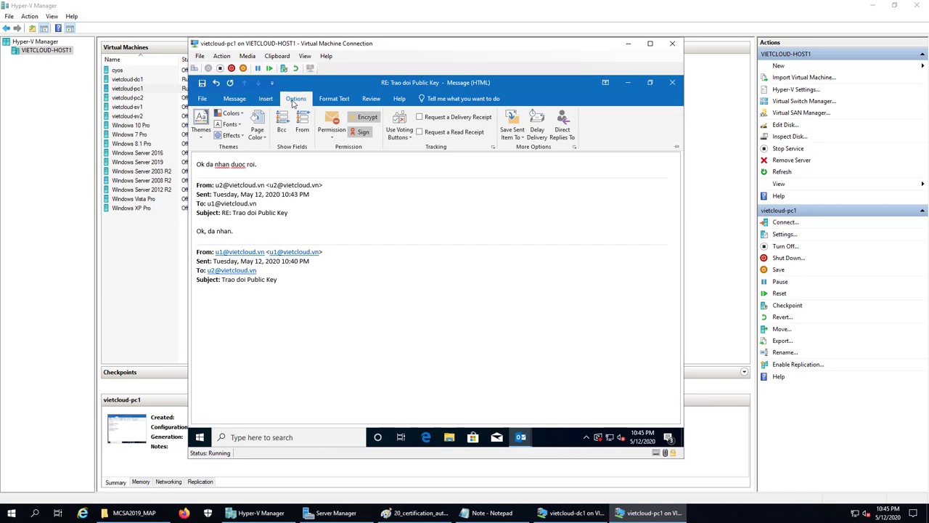
{"action": "left_click", "coordinate": [296, 100]}
{"action": "left_click", "coordinate": [202, 130]}
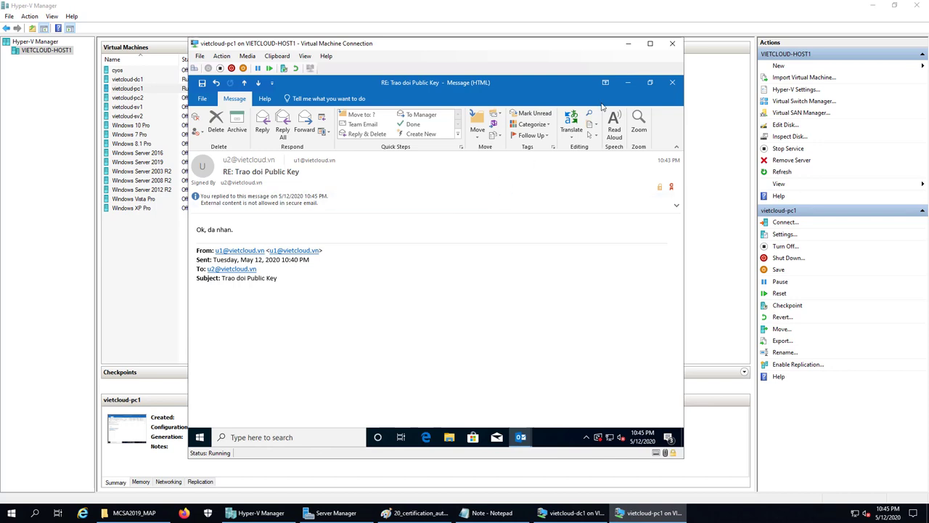
Minimize the message window and switch the VM to u2, signing in with that account's password
{"action": "left_click", "coordinate": [626, 83]}
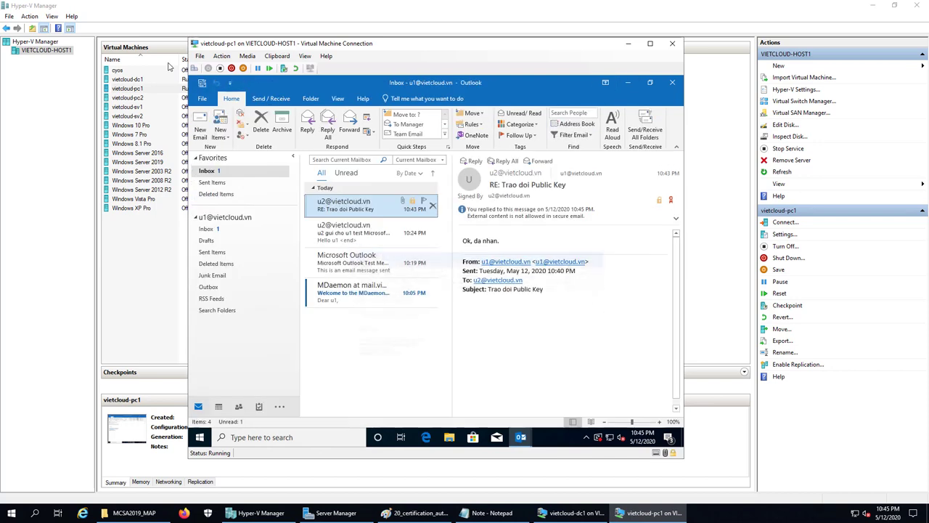
{"action": "left_click", "coordinate": [194, 69]}
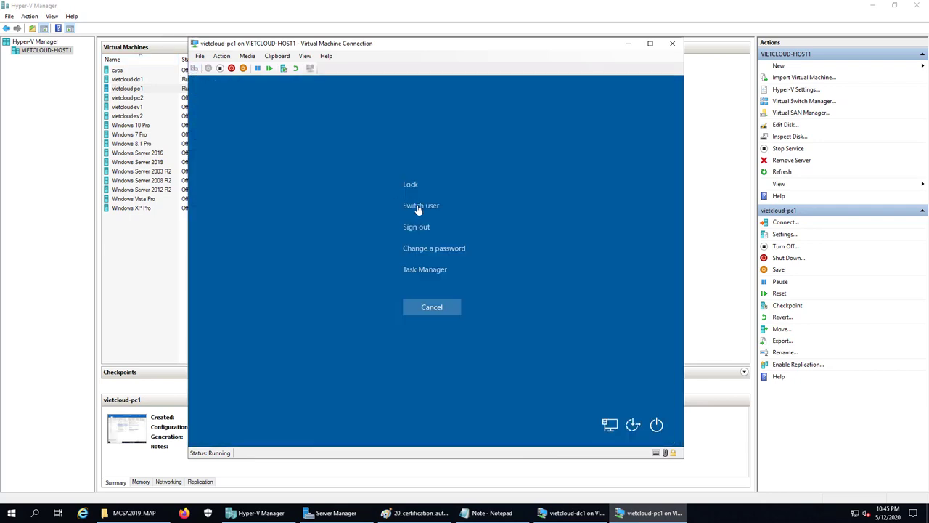
{"action": "left_click", "coordinate": [419, 210]}
{"action": "left_click", "coordinate": [251, 392]}
{"action": "type", "text": "123"}
{"action": "key", "text": "Return"}
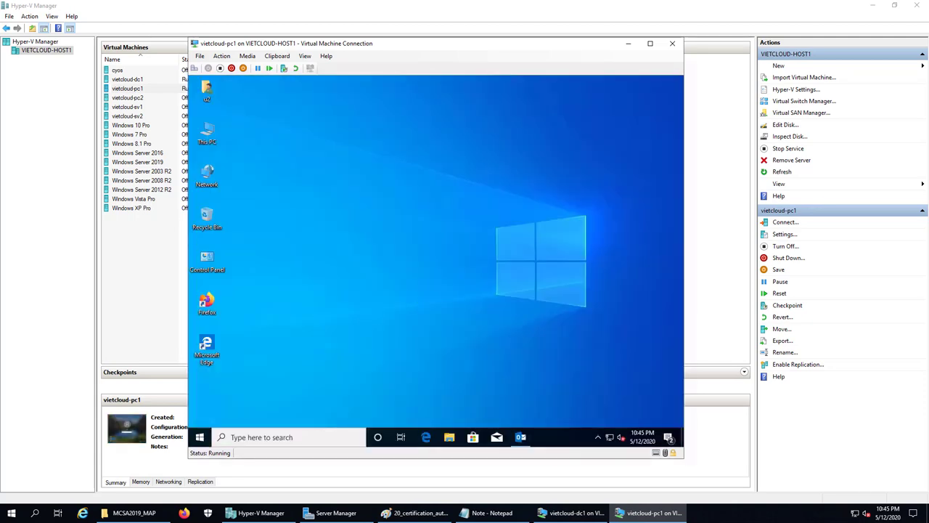
Open Outlook as u2, fetch new mail, and open the 'RE: Trao doi Public Key' reply
{"action": "left_click", "coordinate": [518, 436]}
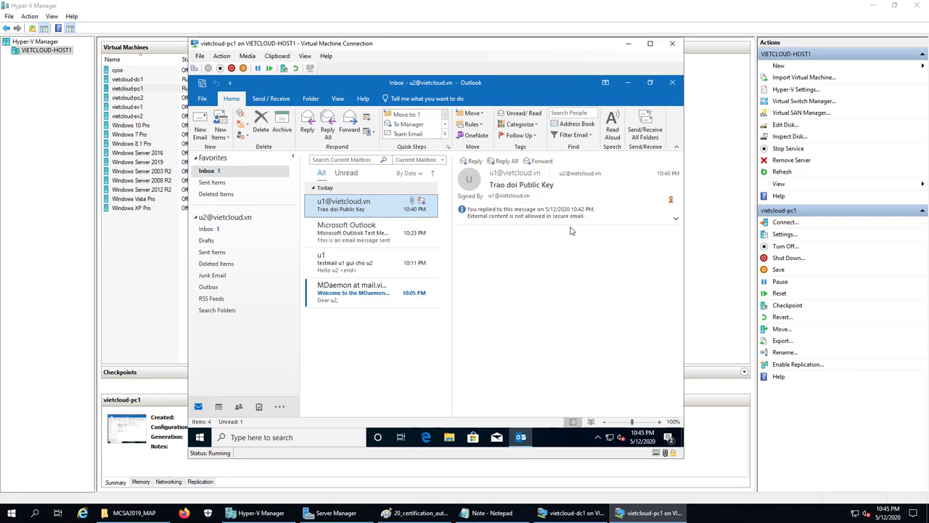
{"action": "left_click", "coordinate": [645, 127]}
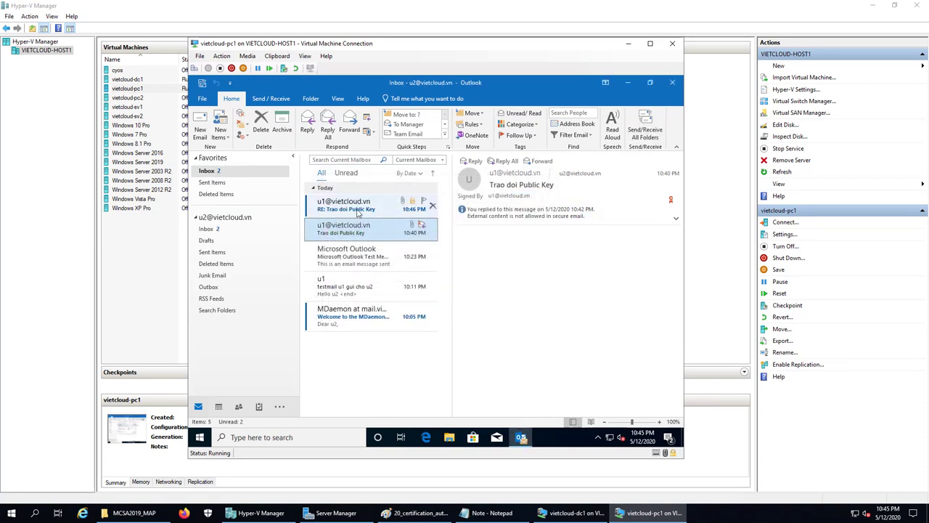
{"action": "left_click", "coordinate": [358, 210]}
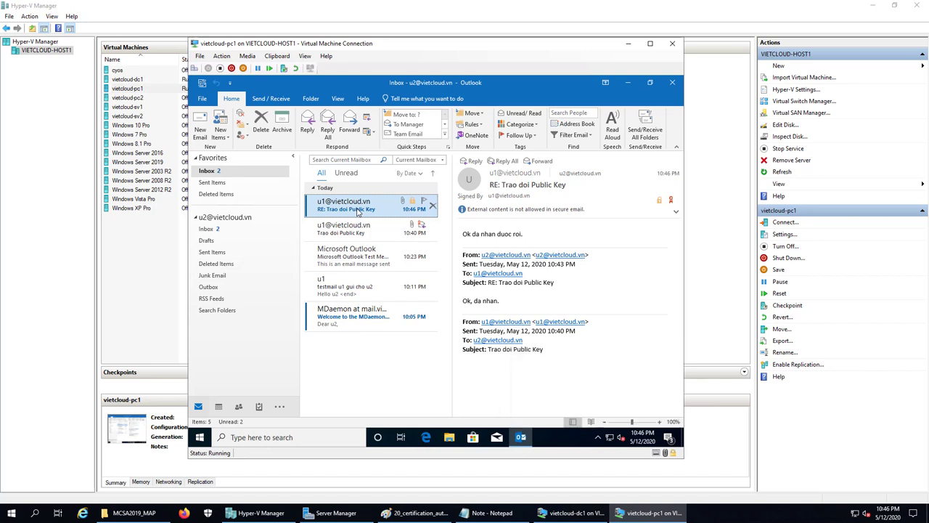
Append task line '5. Kiem tra chuc nang ma hoa email.' in Notepad, then switch back to the VM
{"action": "left_click", "coordinate": [492, 513]}
{"action": "key", "text": "Return"}
{"action": "key", "text": "Return"}
{"action": "type", "text": "5."}
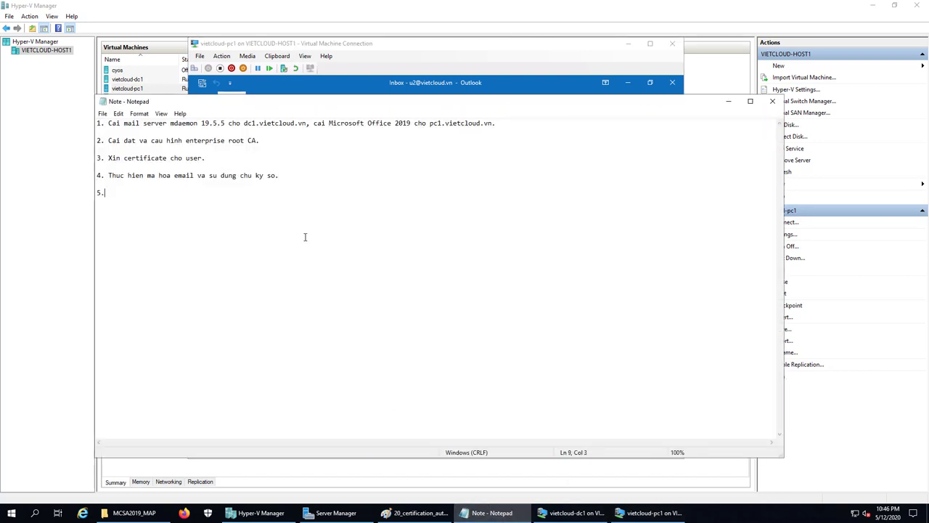
{"action": "type", "text": " Kiem tra chuc nang ma hoa email."}
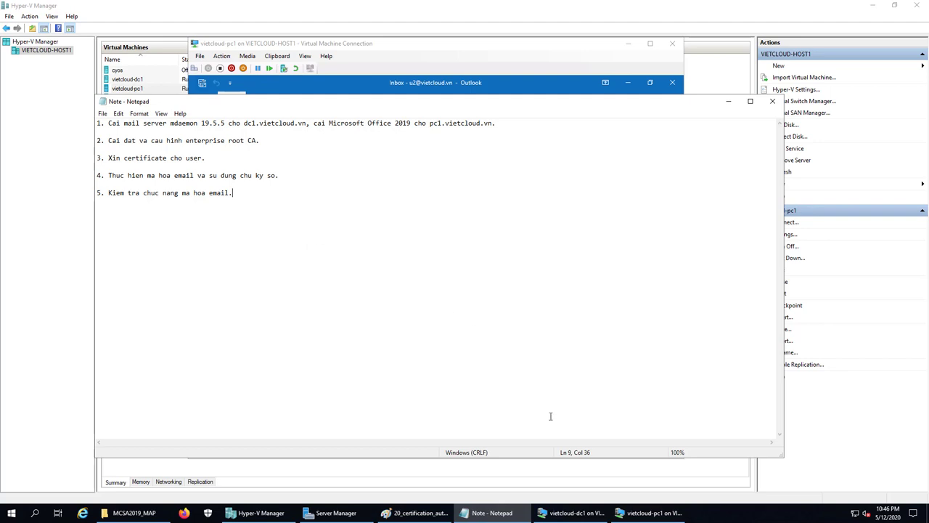
{"action": "left_click", "coordinate": [650, 513]}
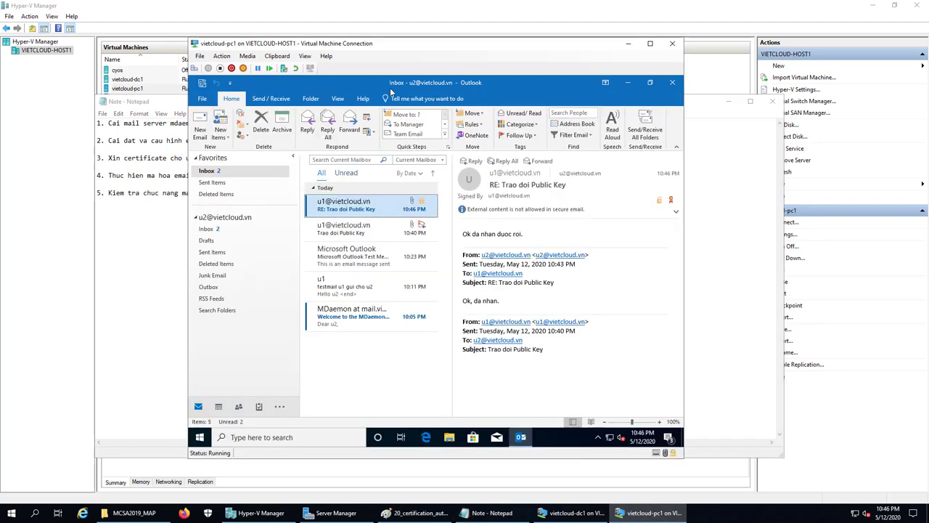
Start a new email addressed to u1, picking the suggested address
{"action": "left_click", "coordinate": [200, 129]}
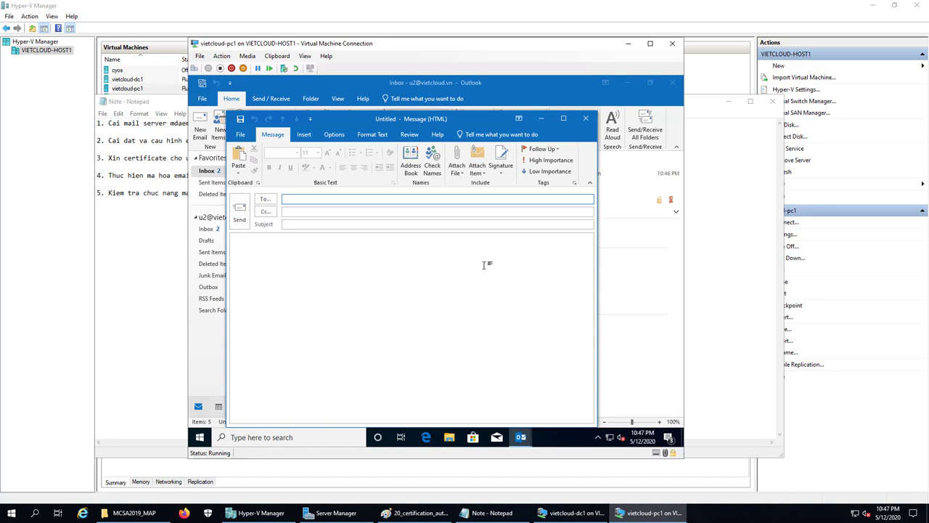
{"action": "left_click", "coordinate": [338, 197]}
{"action": "type", "text": "u1@"}
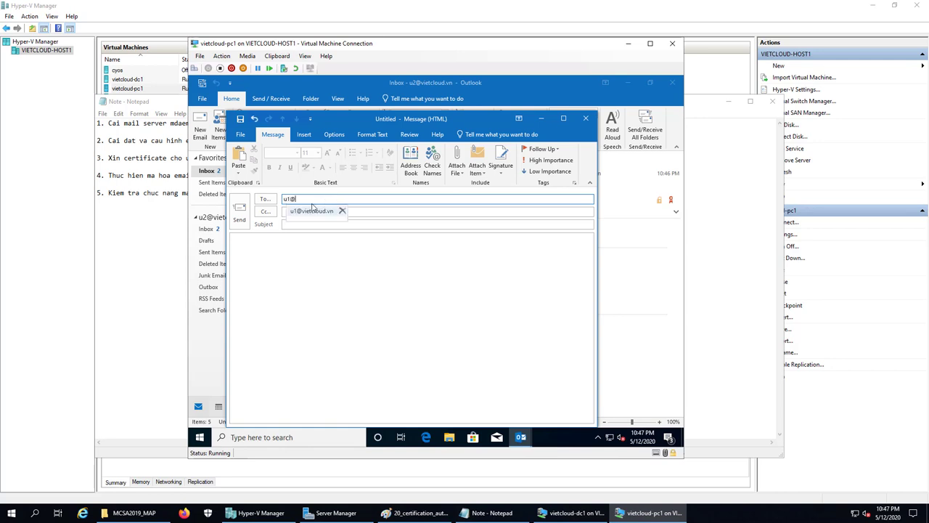
{"action": "left_click", "coordinate": [312, 210]}
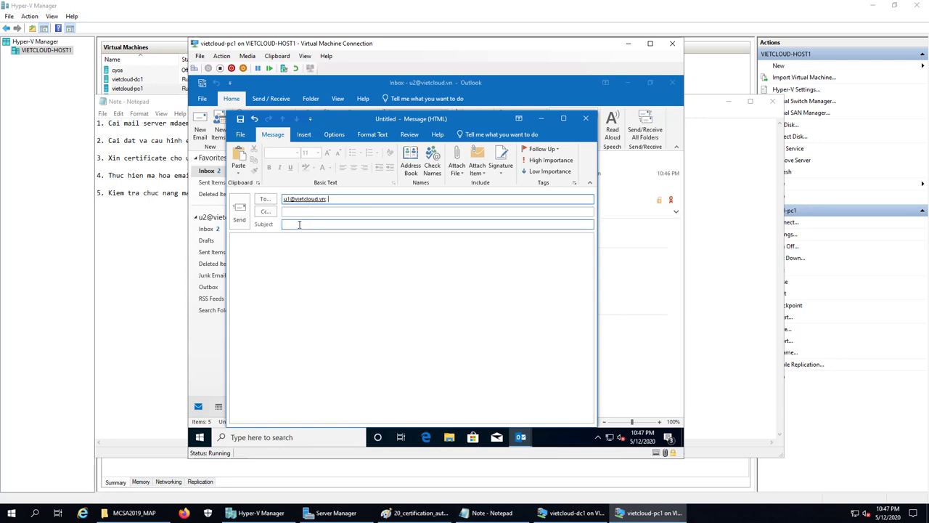
Set the subject to 'Mail nay co ma hoa' and type 'Hello u1' in the body
{"action": "left_click", "coordinate": [299, 224]}
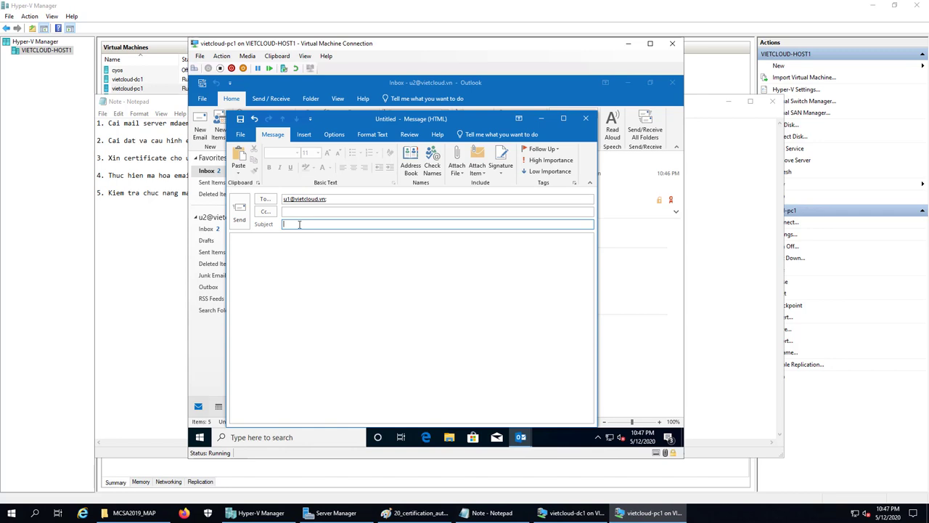
{"action": "type", "text": "Mail nay co ma hoa"}
{"action": "left_click", "coordinate": [283, 252]}
{"action": "type", "text": "Hello 1"}
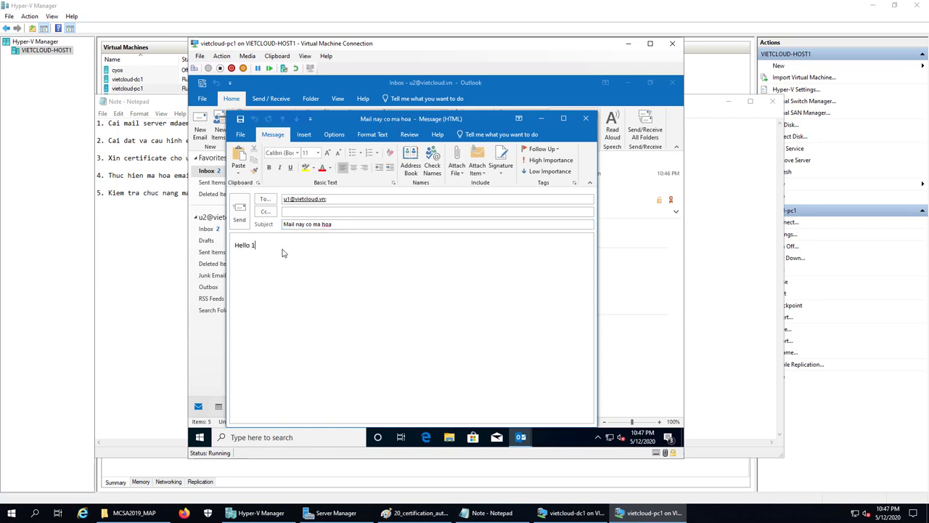
{"action": "key", "text": "BackSpace"}
{"action": "type", "text": "u1"}
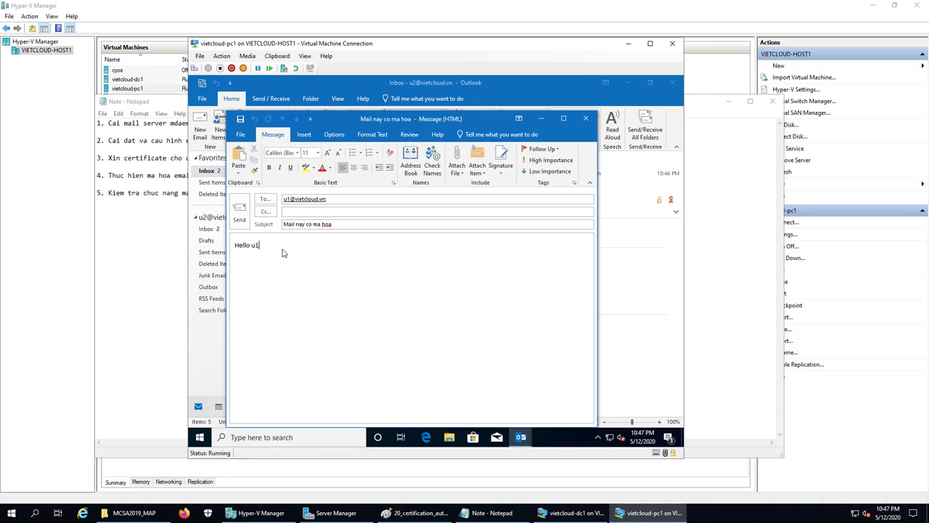